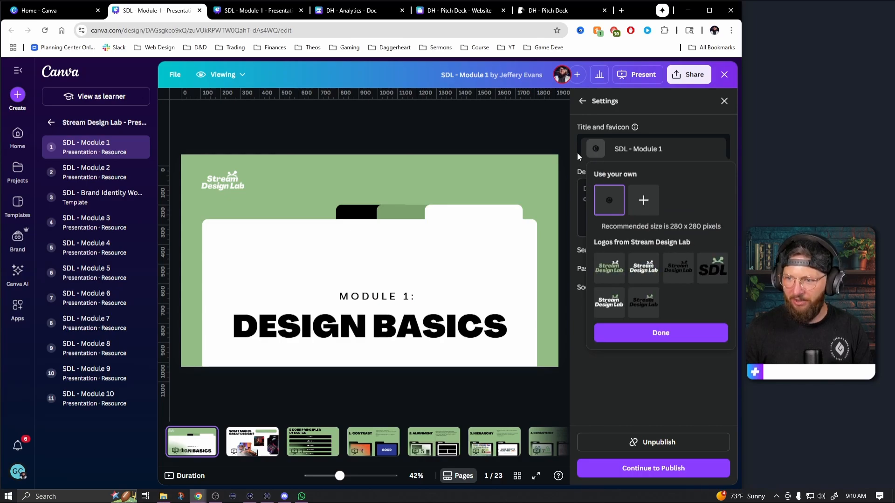
# Set the black and green SDL brand logo as the site's favicon and turn search engine visibility off
pyautogui.click(716, 275)
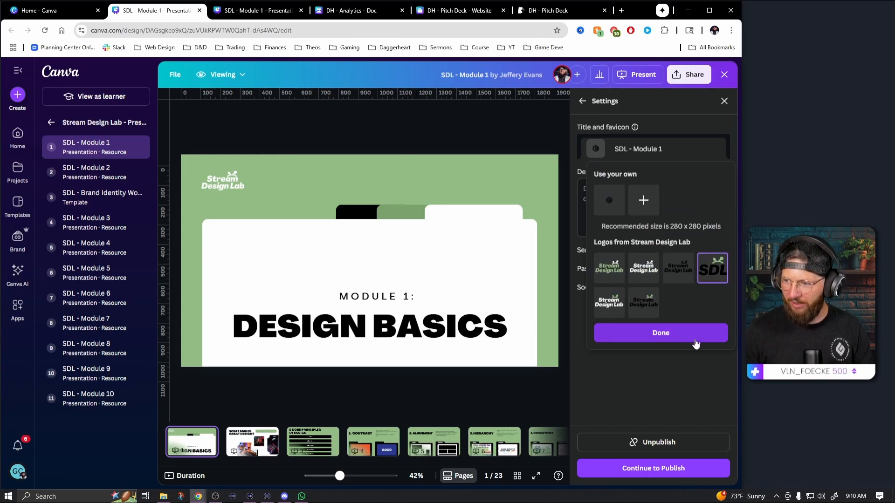
pyautogui.click(676, 333)
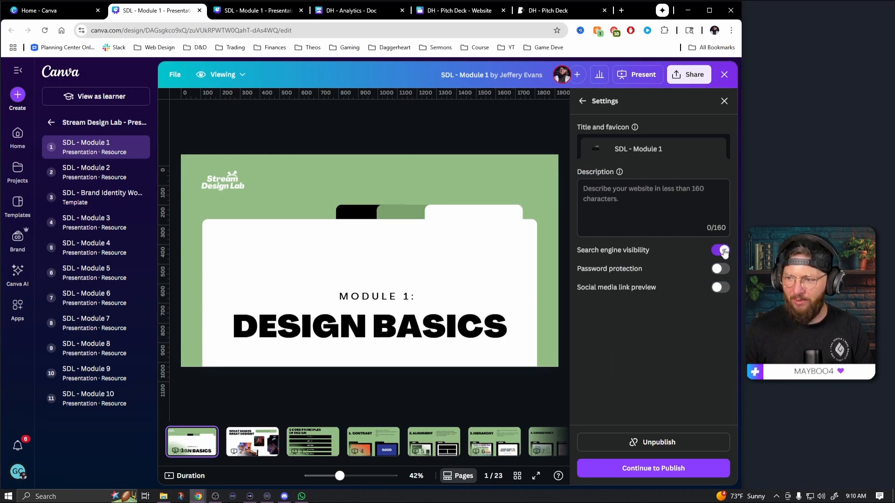
pyautogui.click(640, 194)
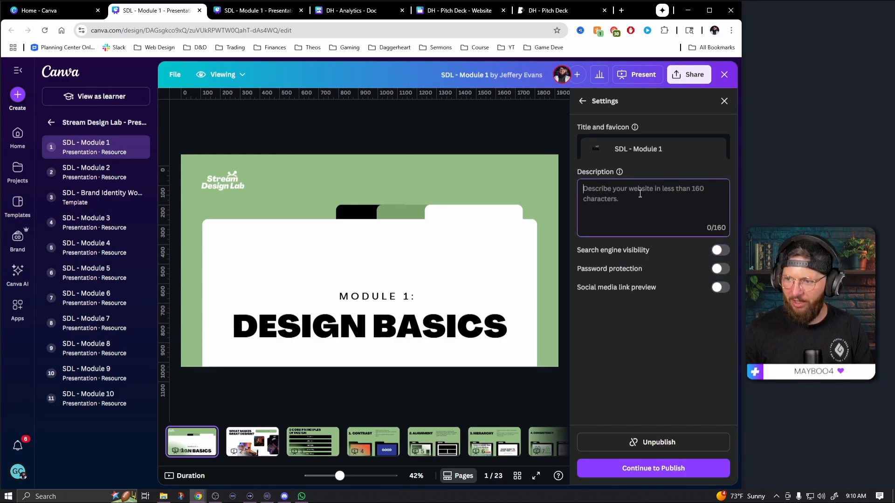
# Republish the SDL - Module 1 website with the updated settings and open the live site
pyautogui.click(661, 474)
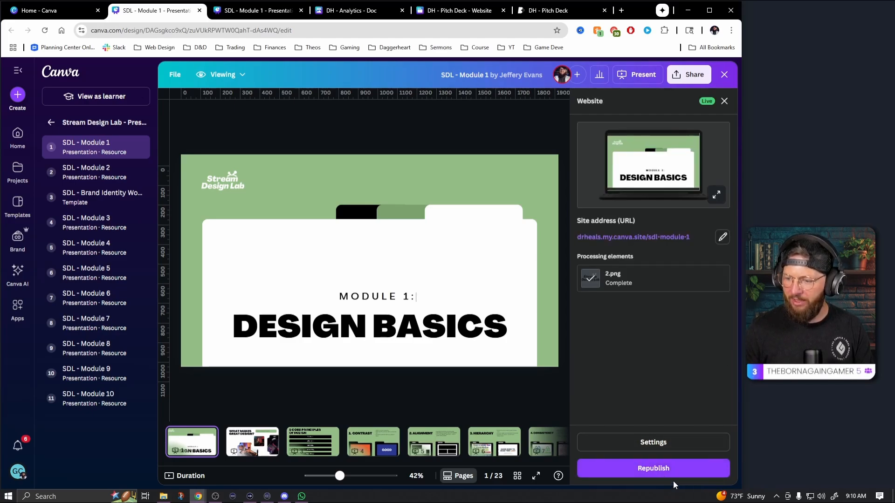
pyautogui.click(671, 475)
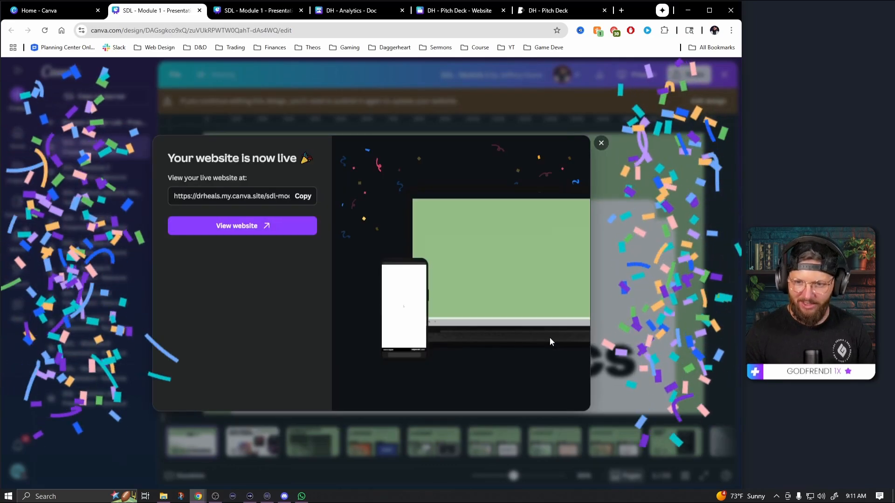
pyautogui.click(265, 227)
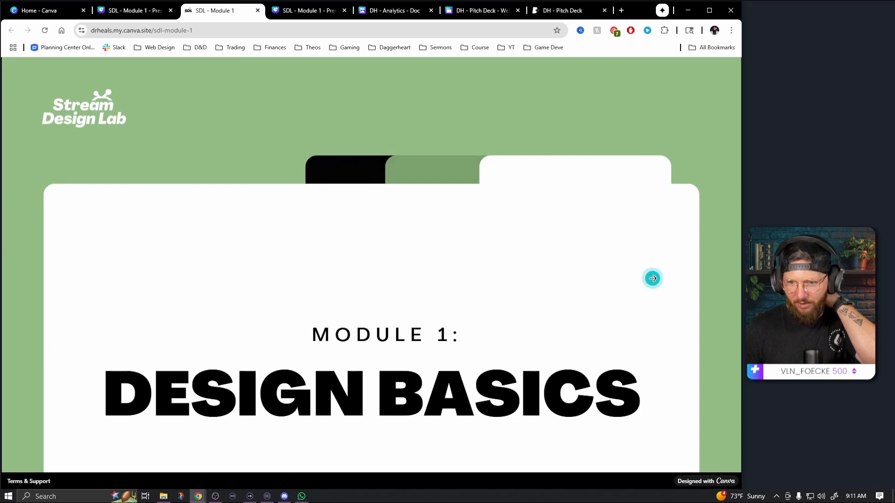
# Page forward and back through the first slides of the published Module 1 site and check its web address
pyautogui.click(652, 278)
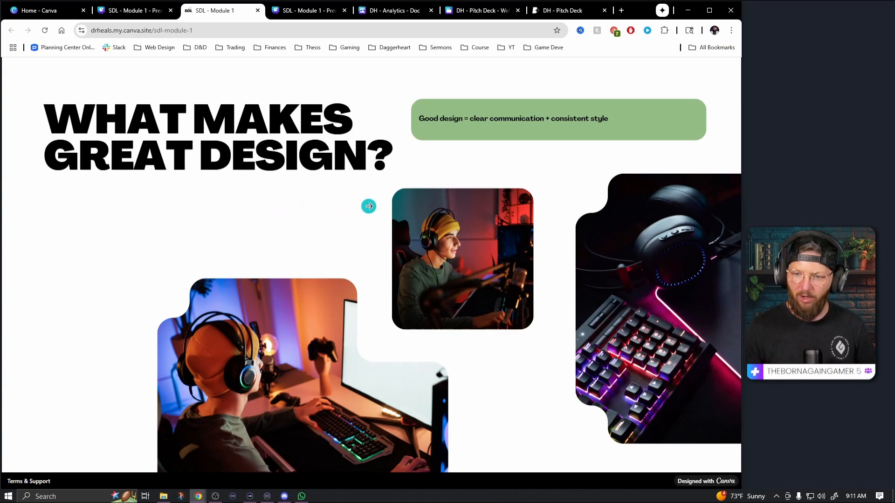
pyautogui.scroll(-2, 368, 206)
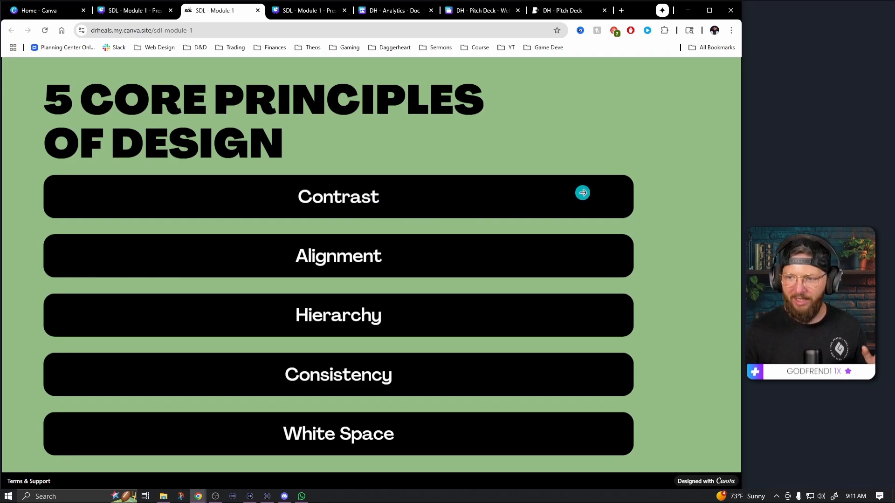
pyautogui.click(58, 207)
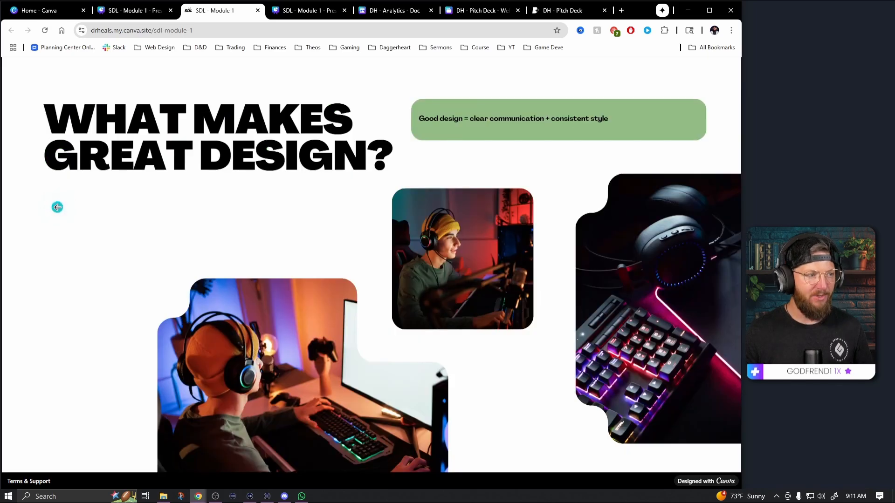
pyautogui.click(540, 216)
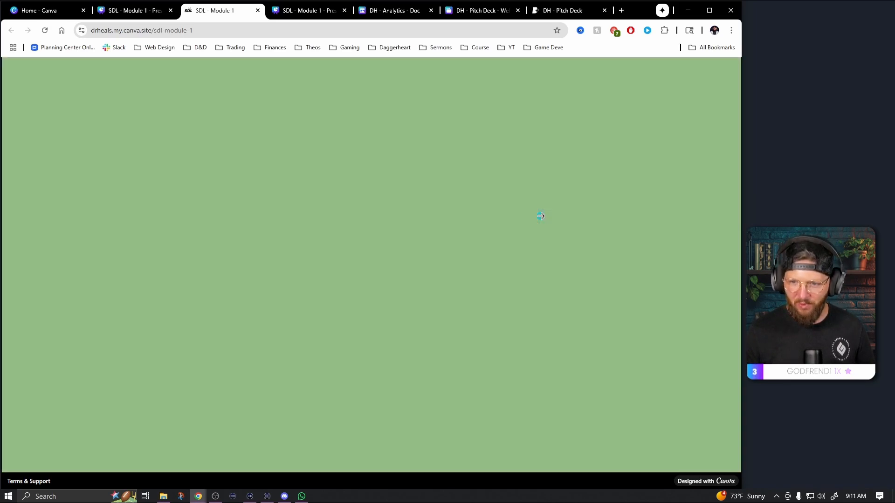
pyautogui.click(643, 207)
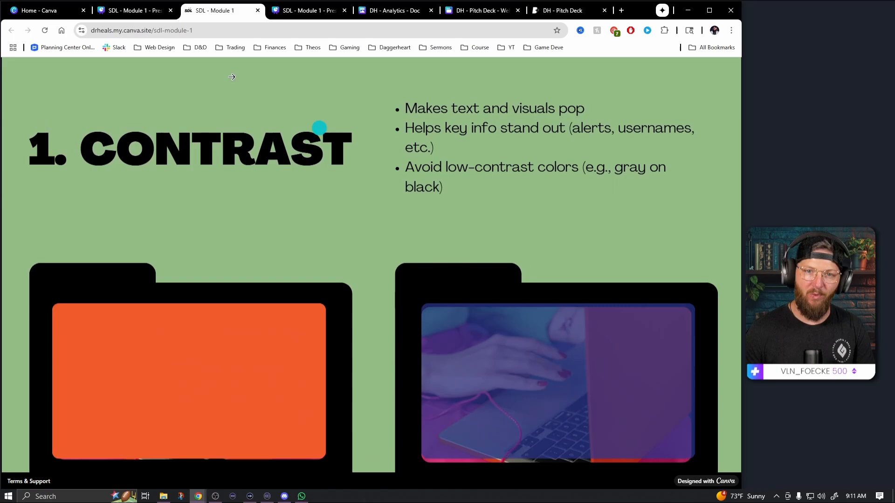
pyautogui.click(133, 31)
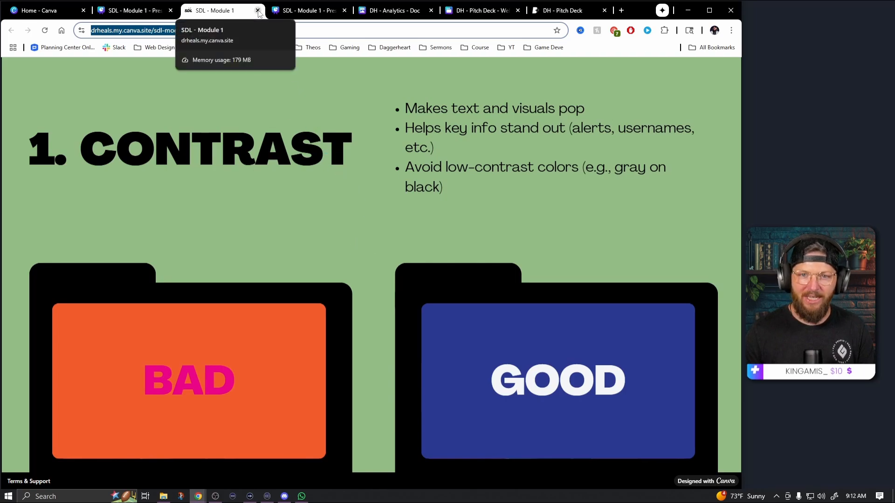
# Return to the Canva home page and close the SDL - Module 1 editor and its live site
pyautogui.click(47, 11)
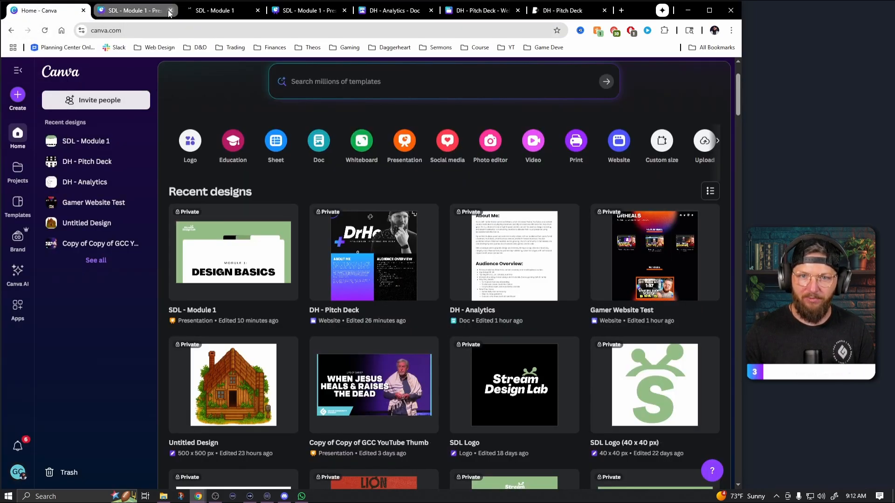
pyautogui.click(170, 10)
pyautogui.click(170, 10)
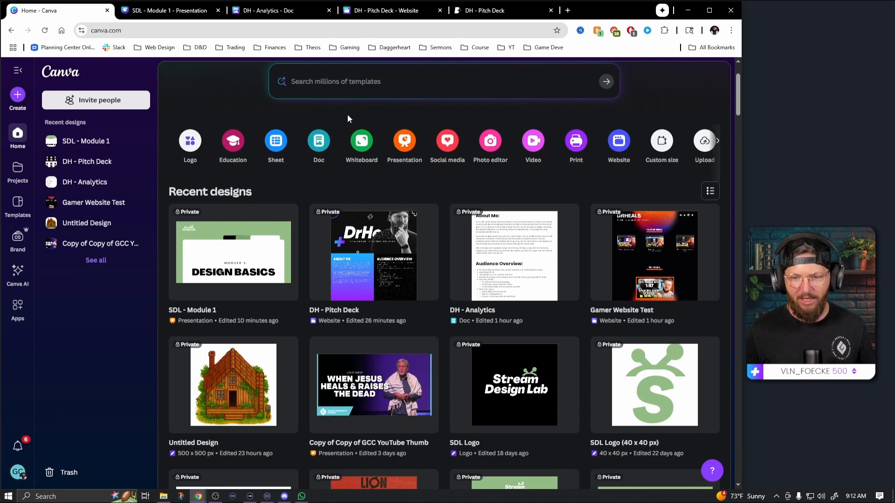
# Search the Canva templates for "website"
pyautogui.click(363, 81)
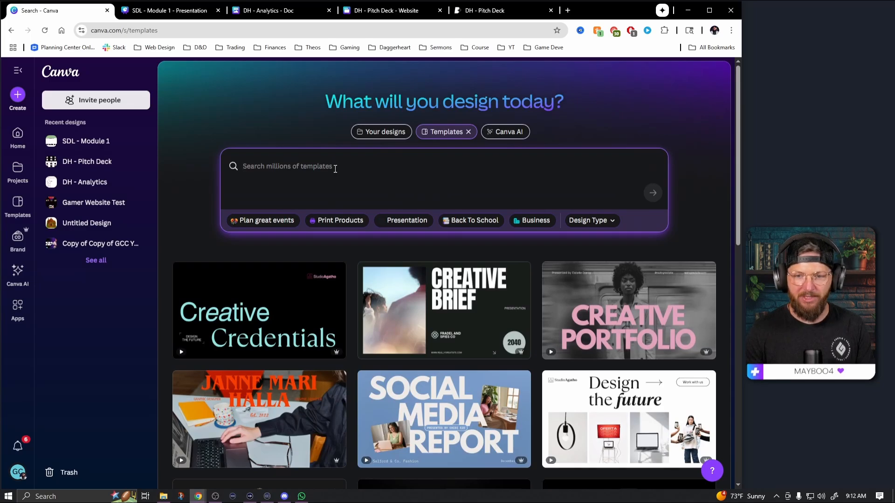
pyautogui.write('website')
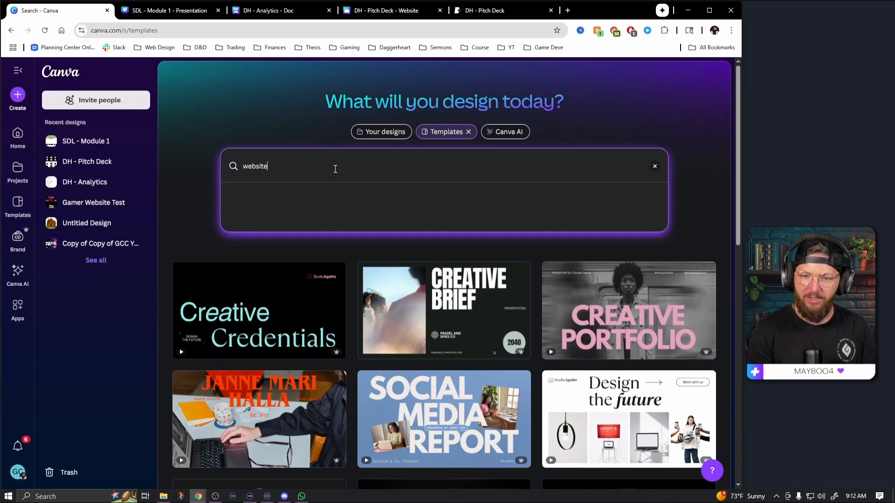
pyautogui.press('Return')
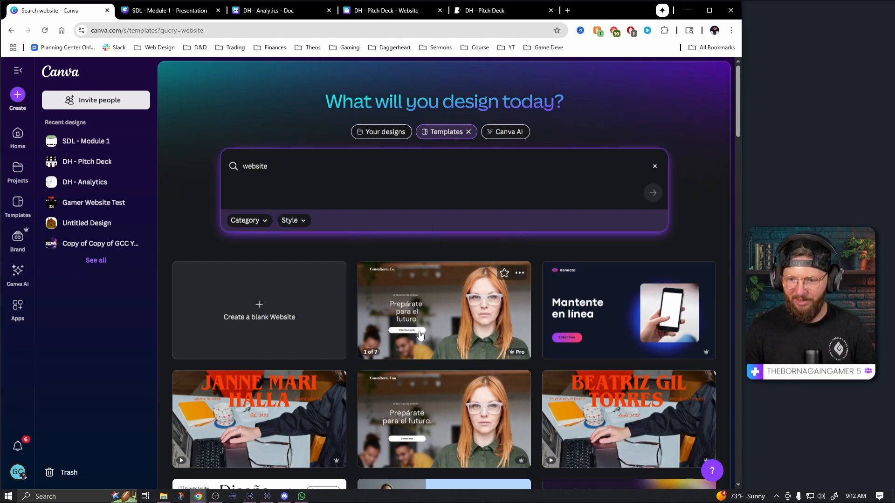
# Browse the website templates and preview the Bright Yellow Black Clean Minimal Game Developer Resume Website
pyautogui.scroll(-5, 354, 261)
pyautogui.scroll(-7, 358, 325)
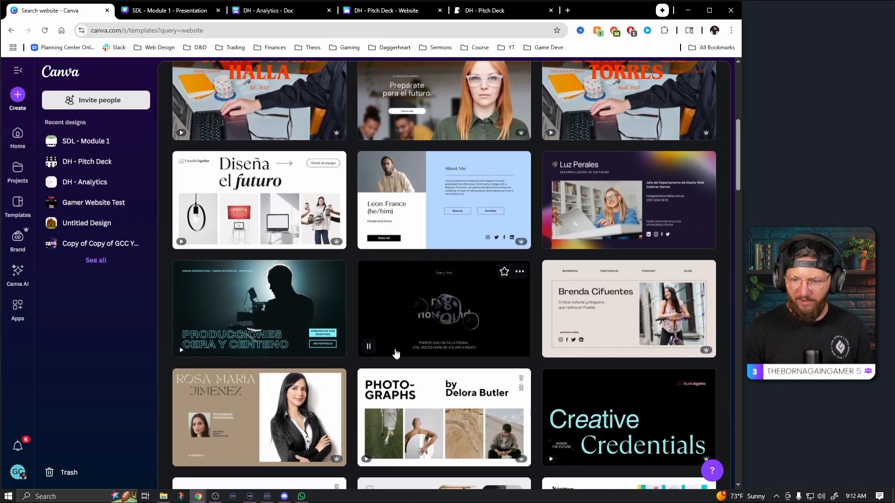
pyautogui.scroll(-4, 629, 332)
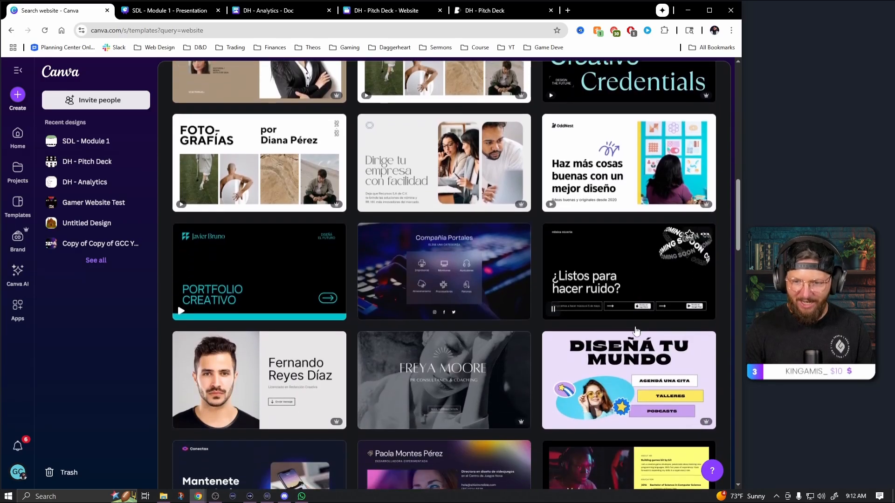
pyautogui.scroll(-2, 386, 334)
pyautogui.scroll(-5, 385, 335)
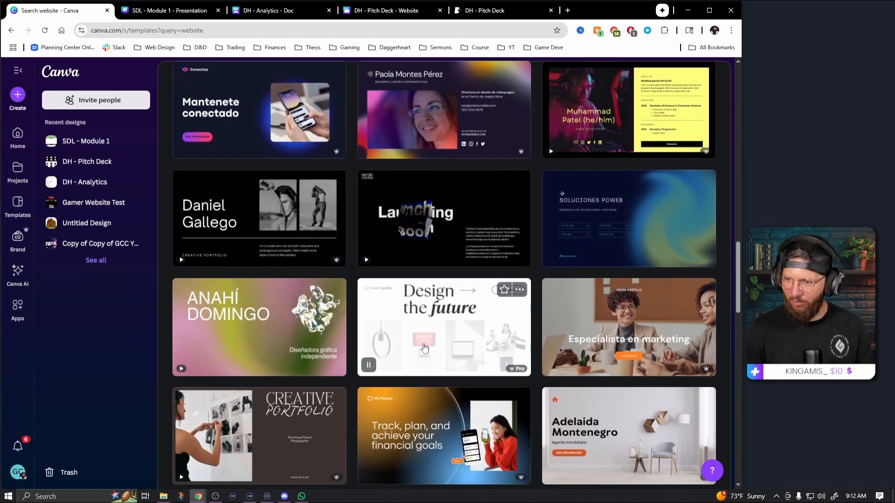
pyautogui.scroll(2, 550, 252)
pyautogui.click(584, 215)
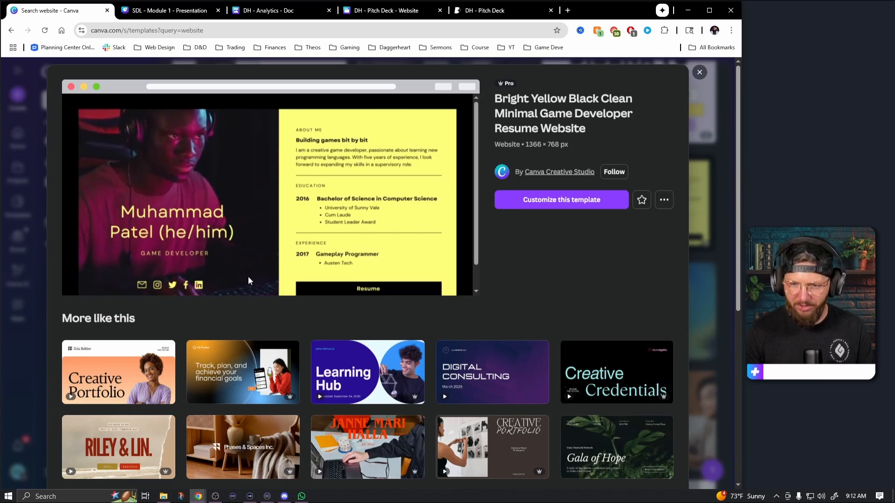
# Pick the Product Catalog Website from the similar templates and open it for customizing
pyautogui.scroll(-3, 340, 377)
pyautogui.scroll(-3, 340, 377)
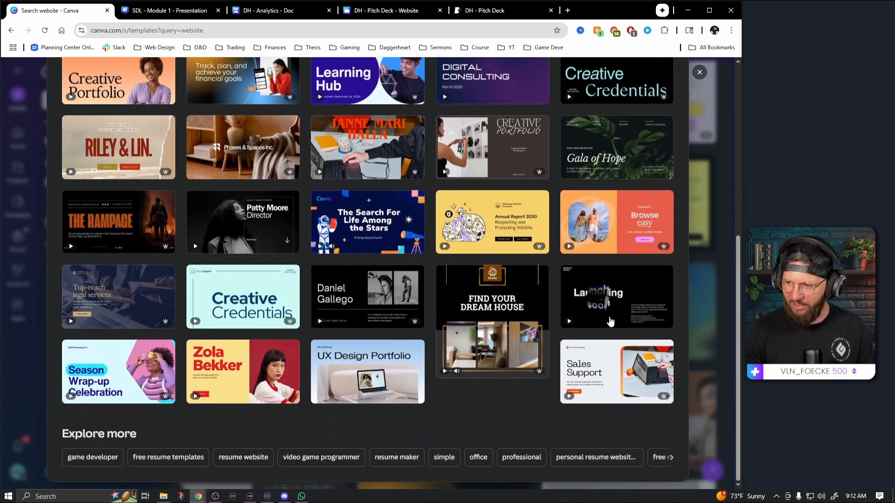
pyautogui.click(627, 219)
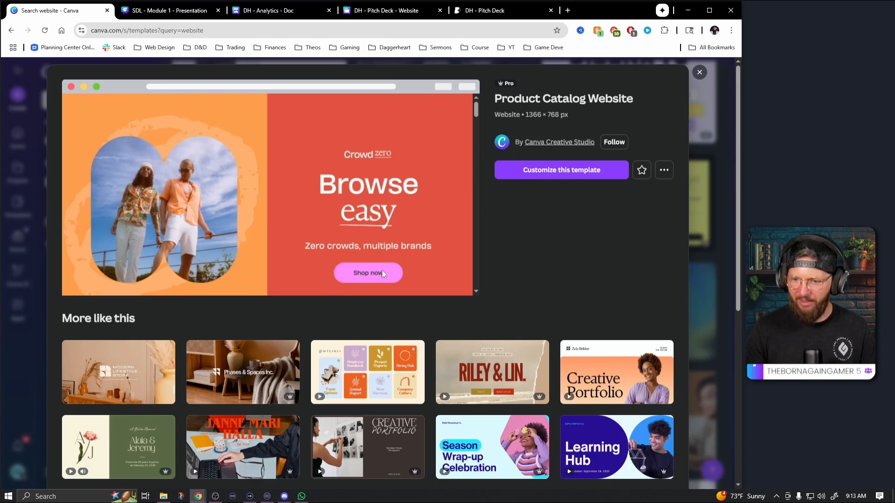
pyautogui.click(574, 173)
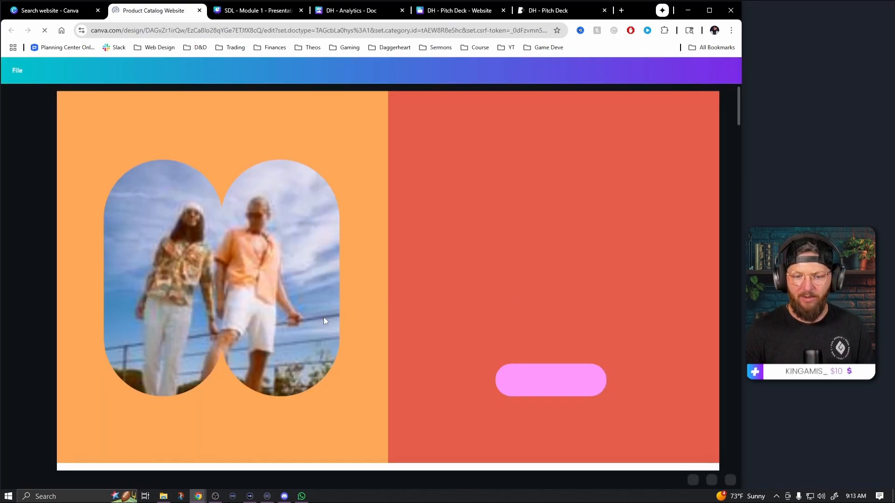
# Examine the sections of the Product Catalog Website from the header to the end of the page
pyautogui.scroll(-10, 430, 284)
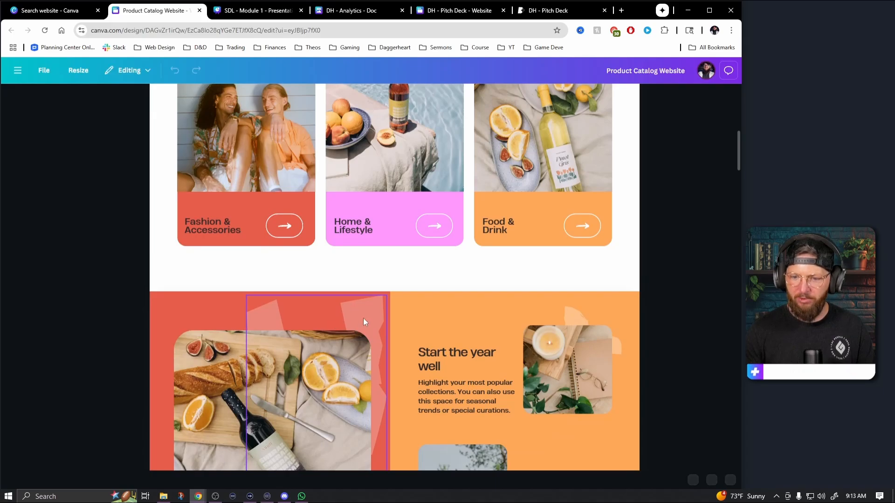
pyautogui.scroll(-4, 382, 359)
pyautogui.scroll(7, 382, 359)
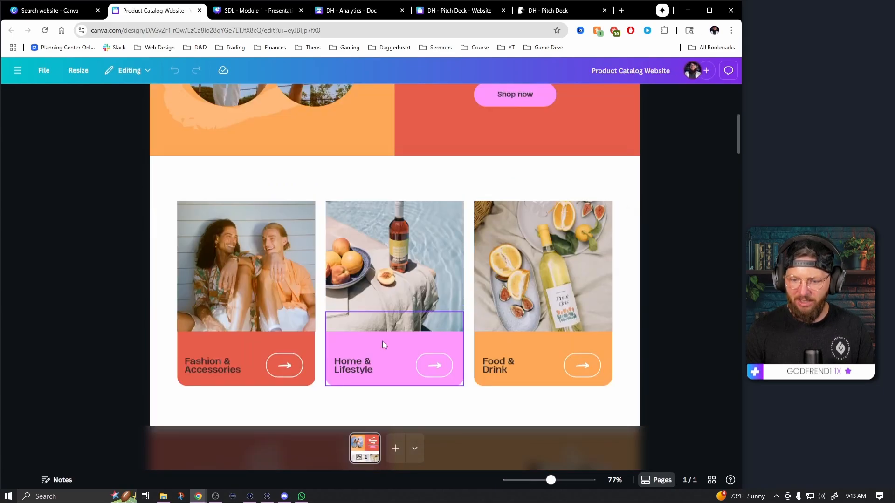
pyautogui.scroll(5, 382, 340)
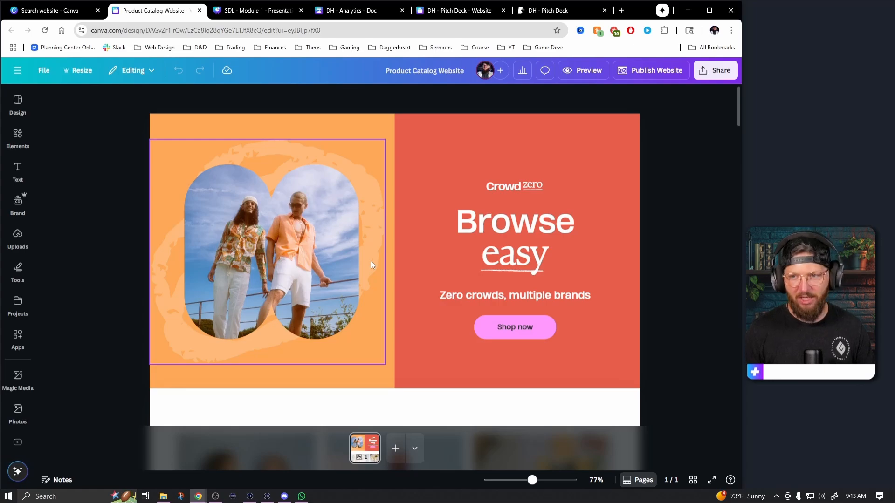
pyautogui.scroll(-6, 437, 375)
pyautogui.scroll(-5, 444, 375)
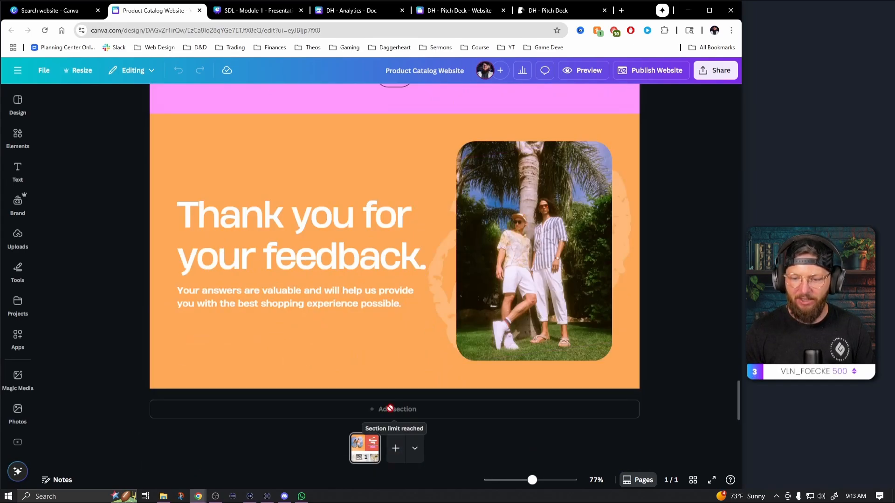
# Delete the "Thank you for your feedback" section and add an empty section at the end of the page
pyautogui.scroll(1, 561, 247)
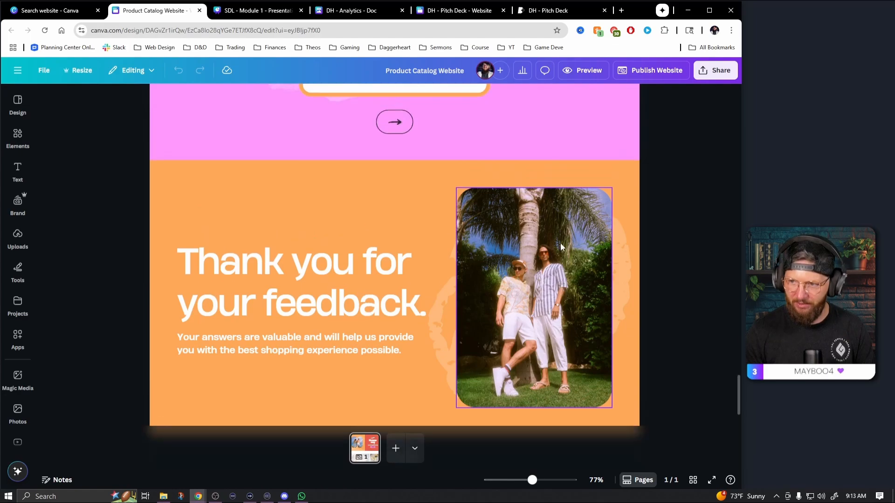
pyautogui.scroll(1, 560, 247)
pyautogui.click(546, 220)
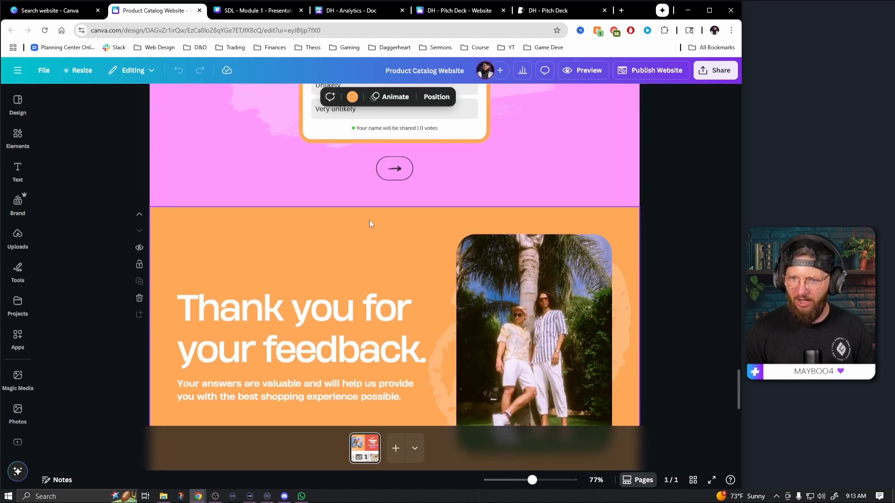
pyautogui.click(139, 298)
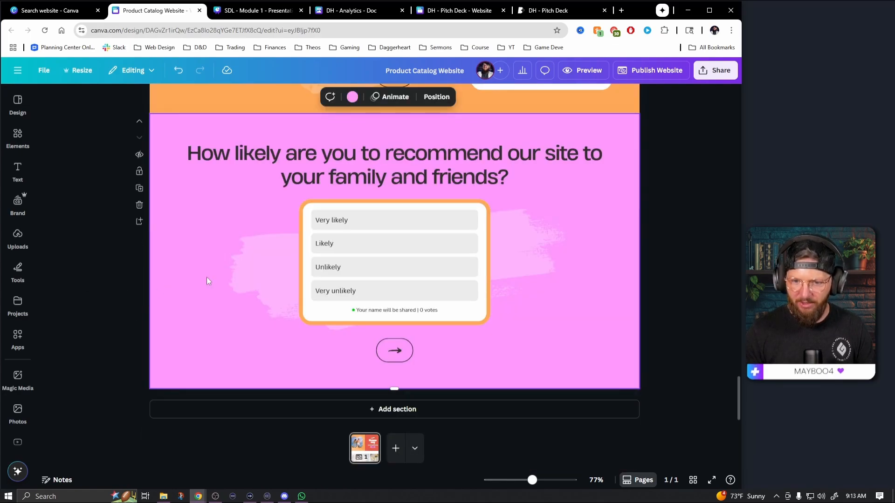
pyautogui.click(379, 409)
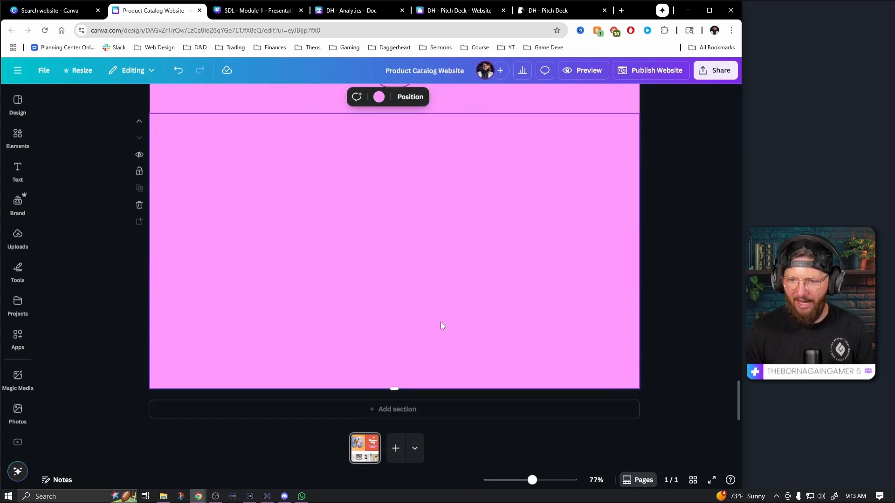
# Review the survey sections and go back up to the product category cards near the page's start
pyautogui.scroll(5, 442, 325)
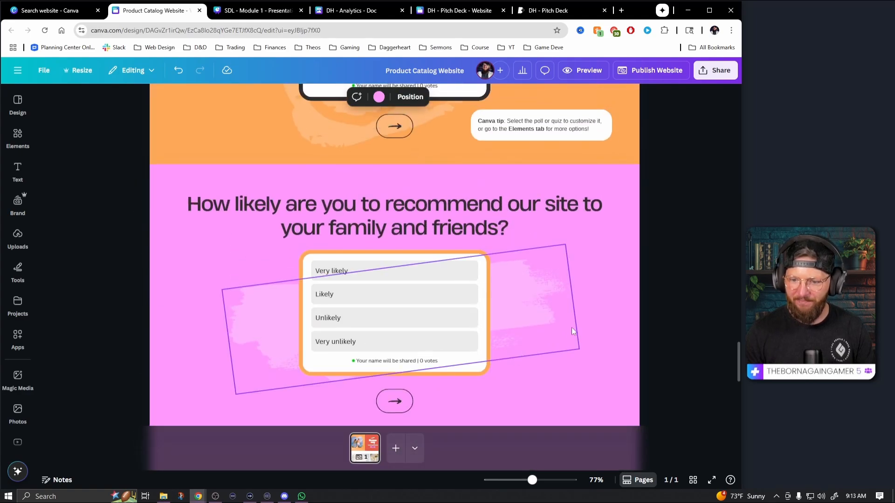
pyautogui.scroll(-1, 513, 317)
pyautogui.scroll(7, 536, 252)
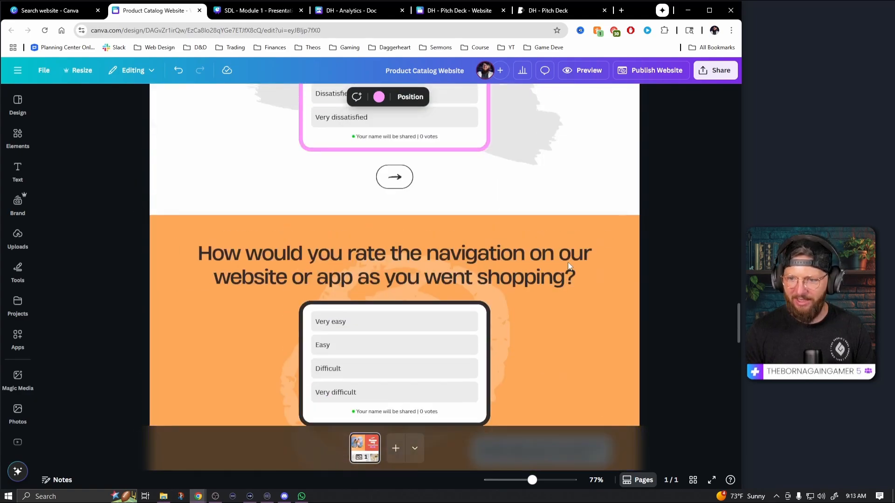
pyautogui.scroll(15, 567, 265)
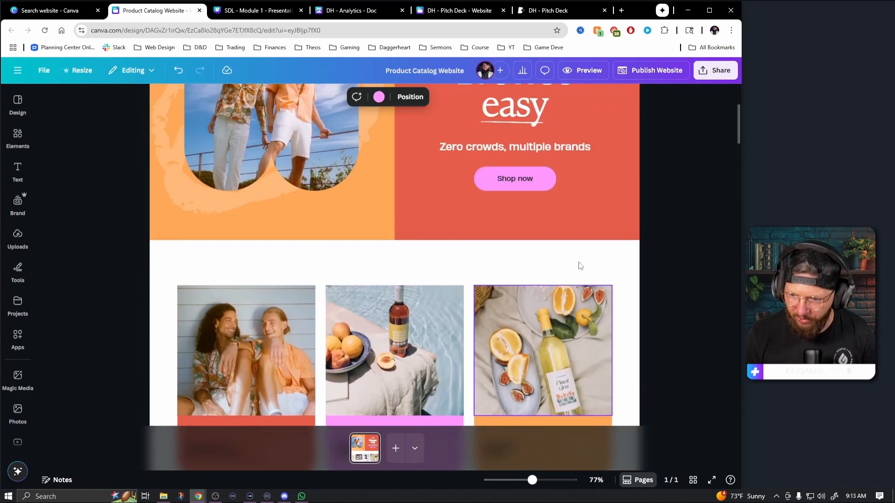
# Recolour the header section with the DrHeals brand palette, shuffling it to a black and purple background
pyautogui.scroll(3, 580, 265)
pyautogui.click(701, 279)
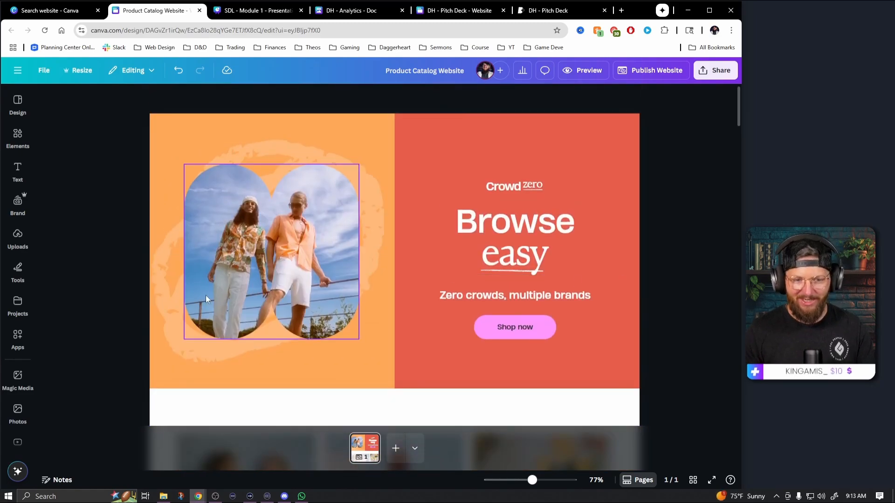
pyautogui.click(18, 201)
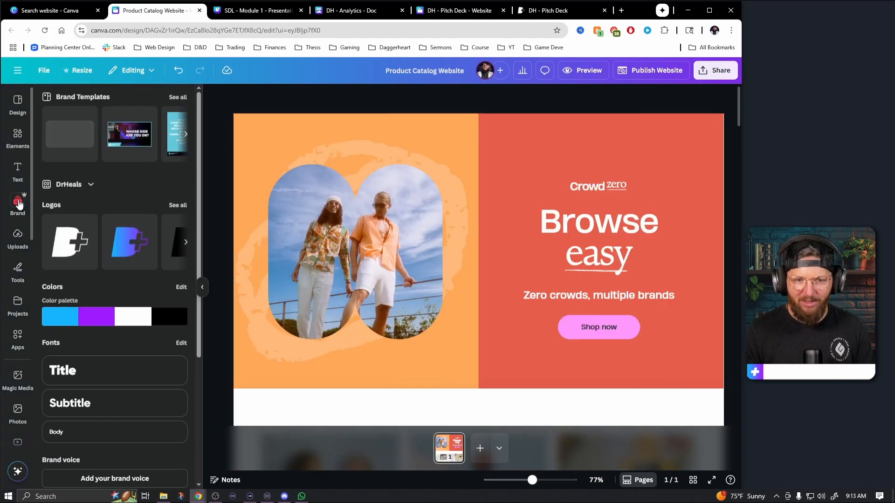
pyautogui.click(120, 317)
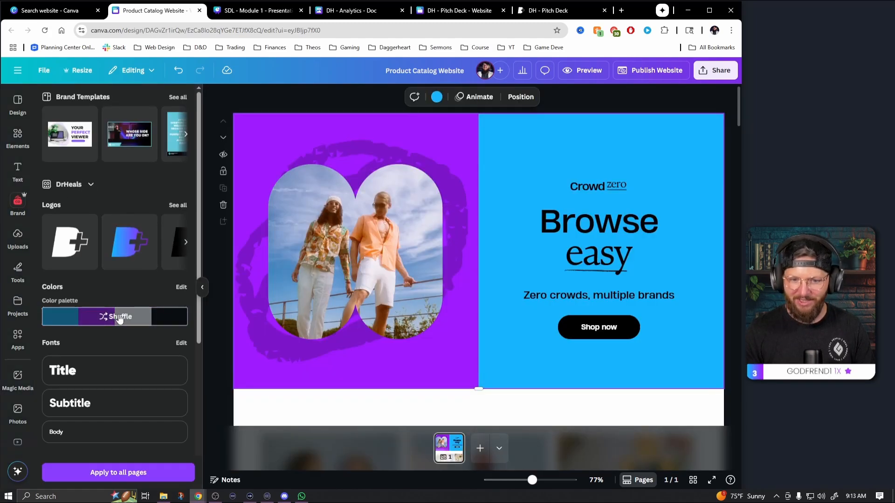
pyautogui.click(119, 318)
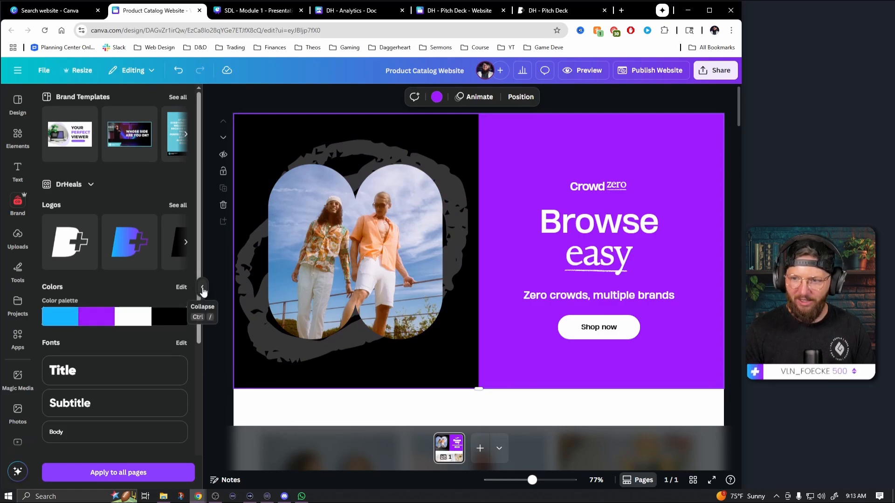
# Insert the brand logo DH_LogoWhite.png and shrink it to a small logo above the "Crowd zero" text
pyautogui.click(174, 206)
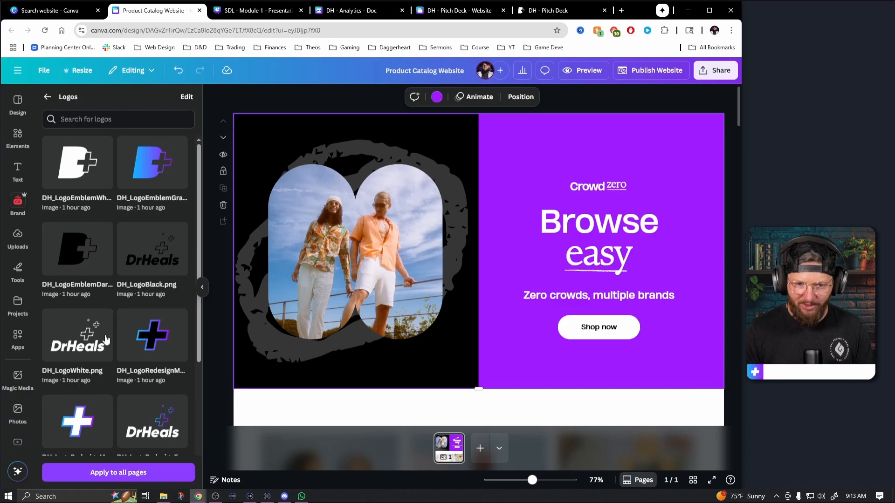
pyautogui.scroll(-3, 106, 339)
pyautogui.scroll(2, 80, 303)
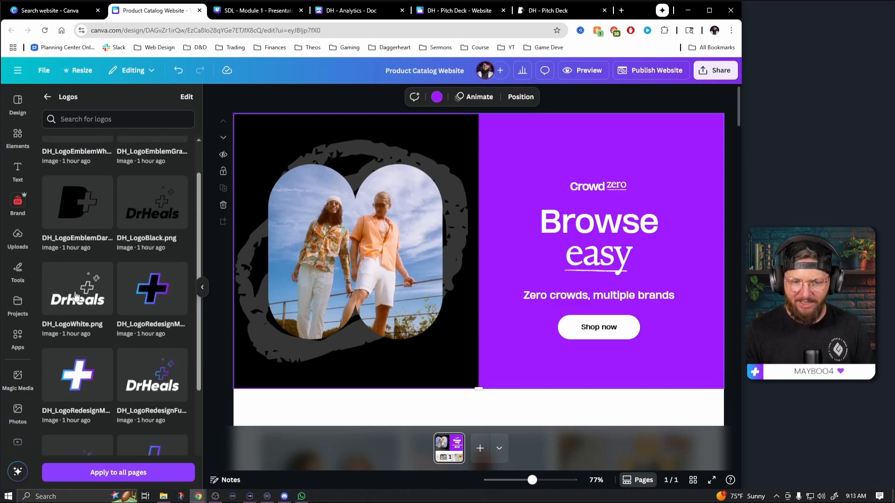
pyautogui.click(76, 296)
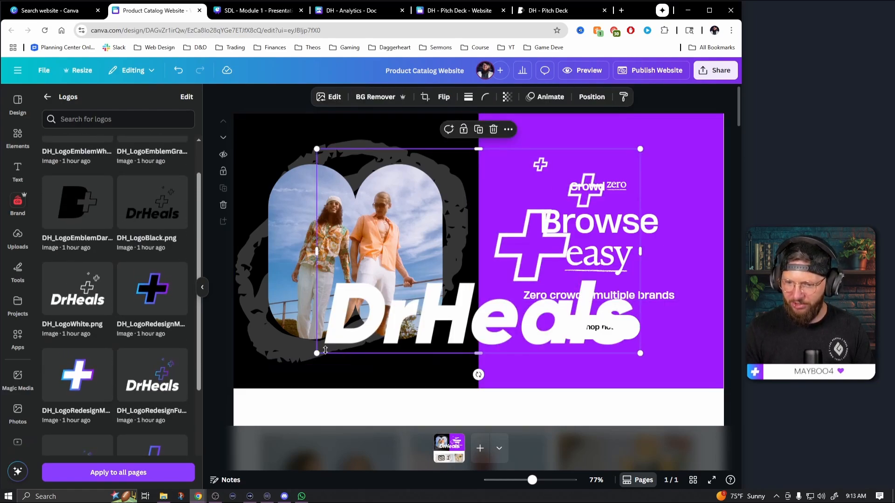
pyautogui.moveTo(316, 353); pyautogui.dragTo(610, 174)
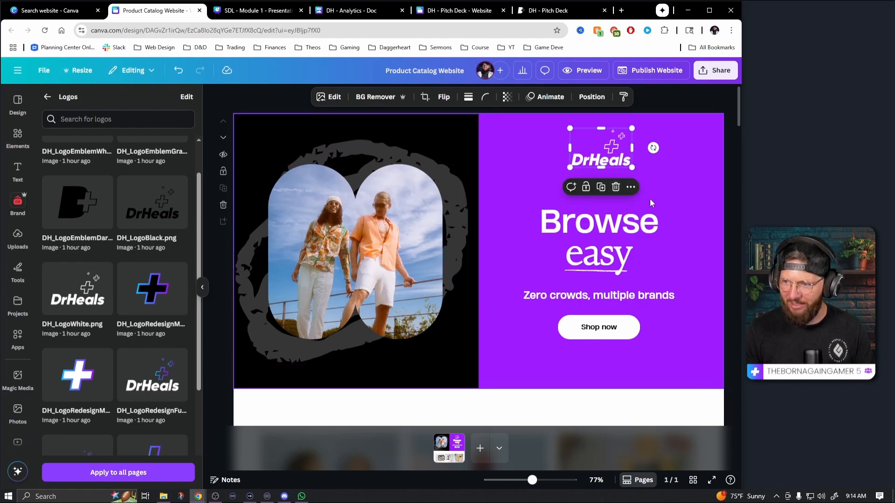
# Delete the "Crowd zero" logo text and move the DrHeals logo down to just above the headline
pyautogui.click(614, 187)
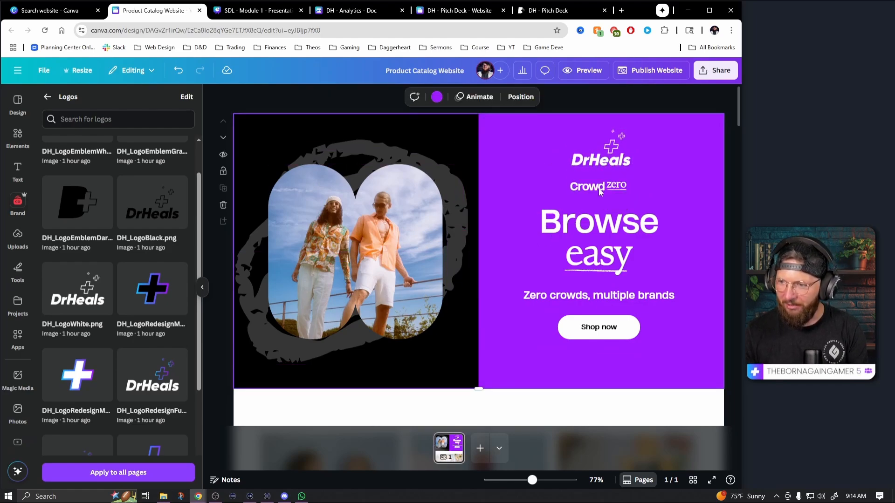
pyautogui.click(597, 191)
pyautogui.click(525, 191)
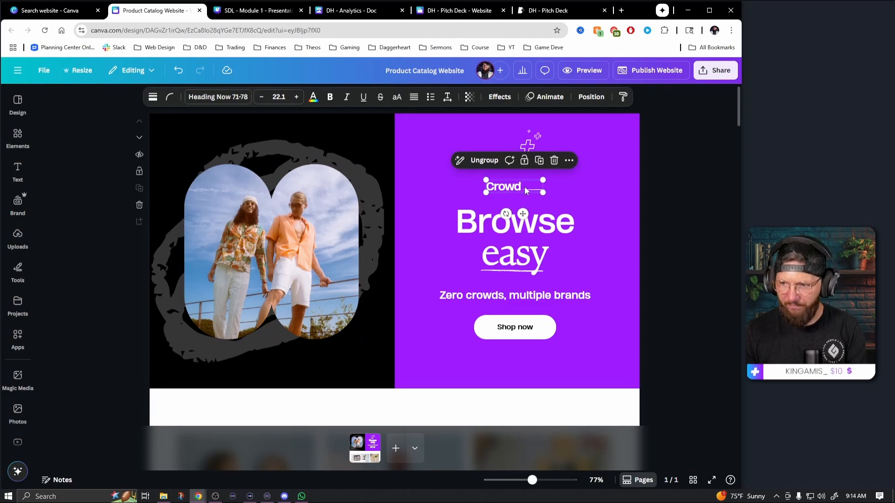
pyautogui.click(503, 192)
pyautogui.press('Delete')
pyautogui.press('Delete')
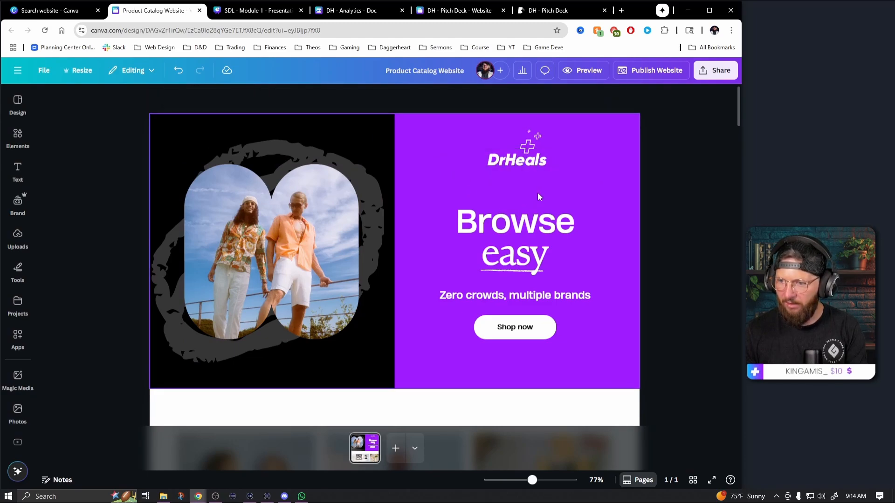
pyautogui.click(529, 167)
pyautogui.moveTo(529, 169); pyautogui.dragTo(530, 195)
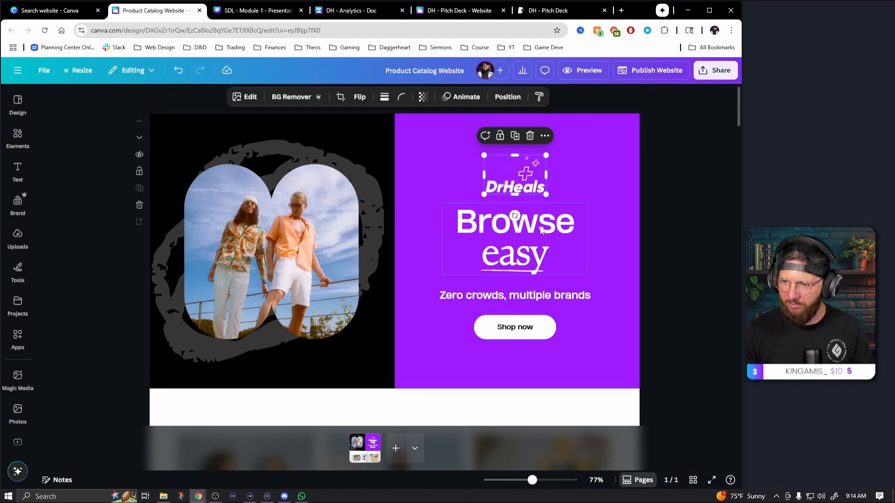
# Replace the headline word "Browse" with "check out", ungroup the headline and widen that text box to fit one line
pyautogui.click(540, 240)
pyautogui.doubleClick(543, 227)
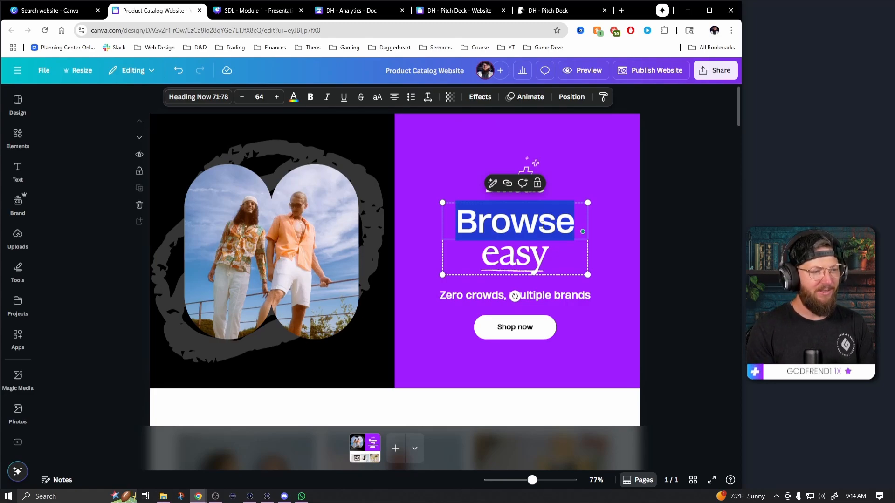
pyautogui.write('check out')
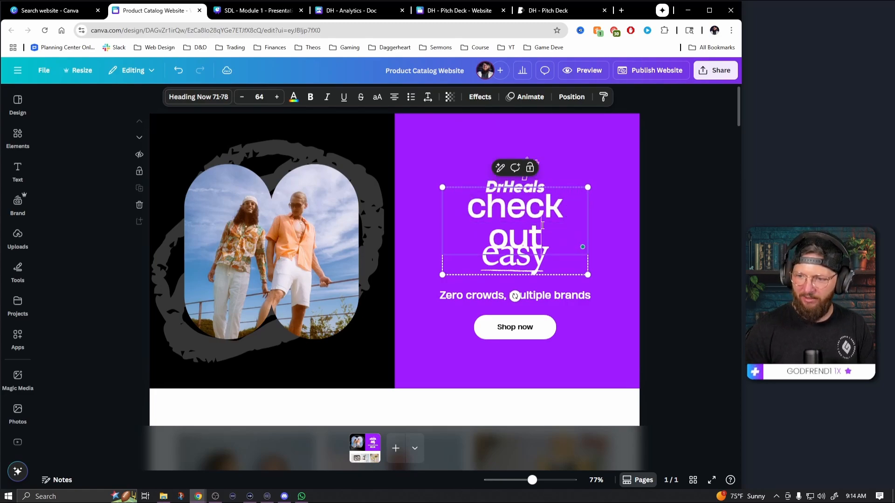
pyautogui.click(608, 234)
pyautogui.click(585, 272)
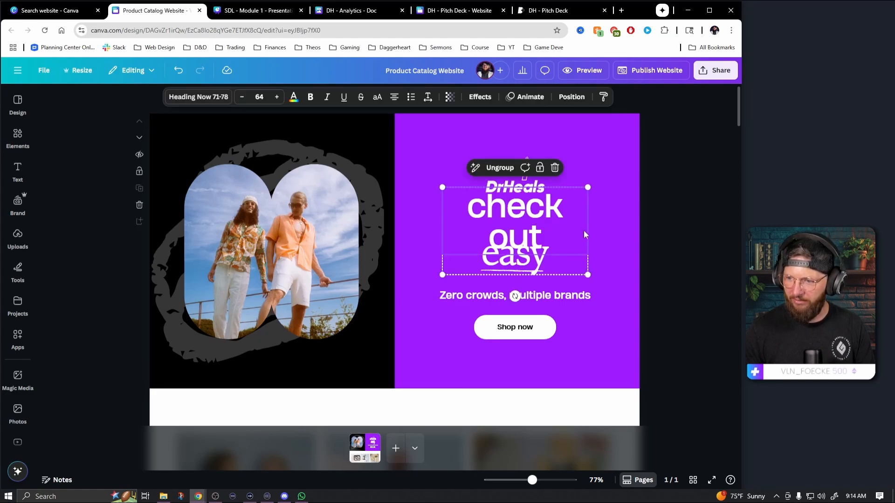
pyautogui.click(501, 169)
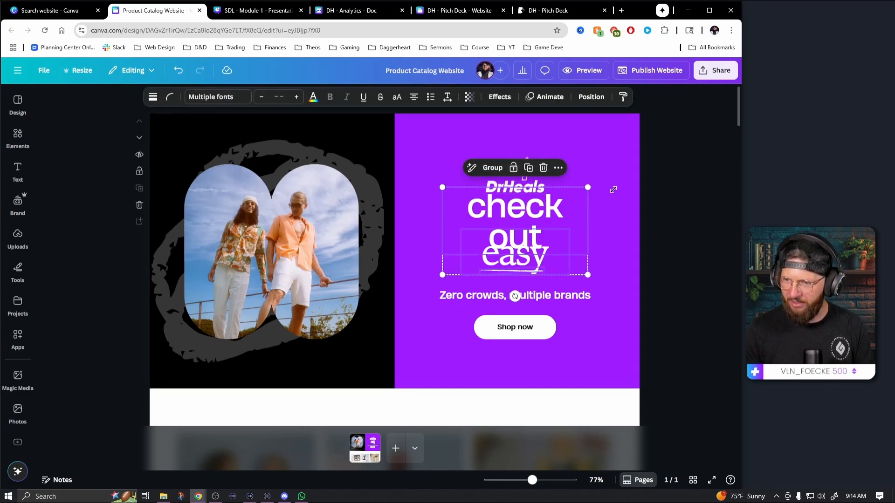
pyautogui.click(646, 213)
pyautogui.click(518, 223)
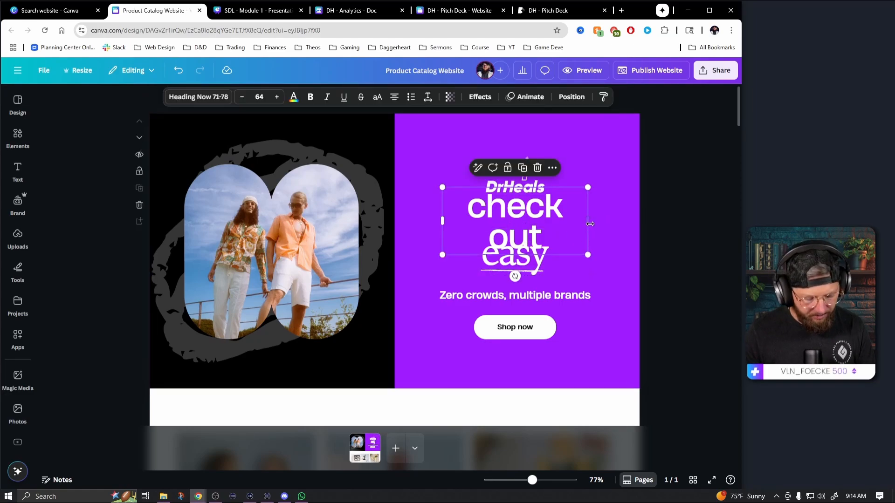
pyautogui.moveTo(590, 223); pyautogui.dragTo(611, 226)
# Replace the headline word "easy" with "my content" and widen its text box to fit one line
pyautogui.click(521, 253)
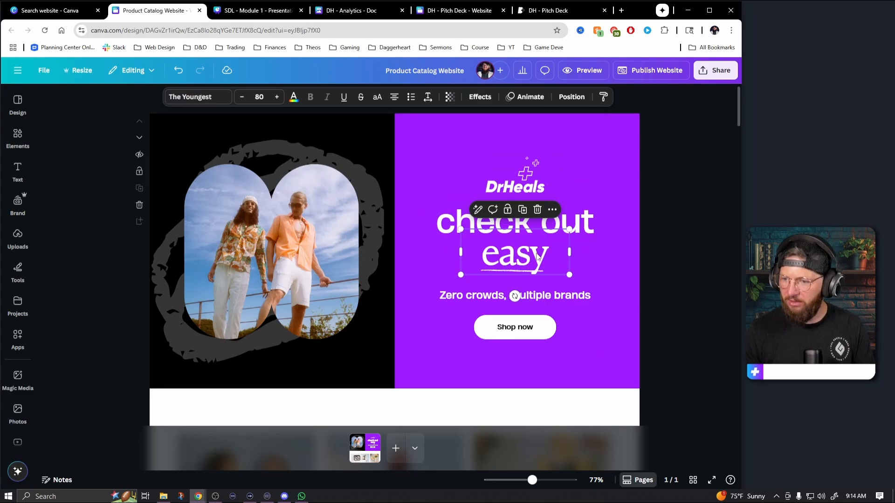
pyautogui.doubleClick(536, 255)
pyautogui.write('my contente')
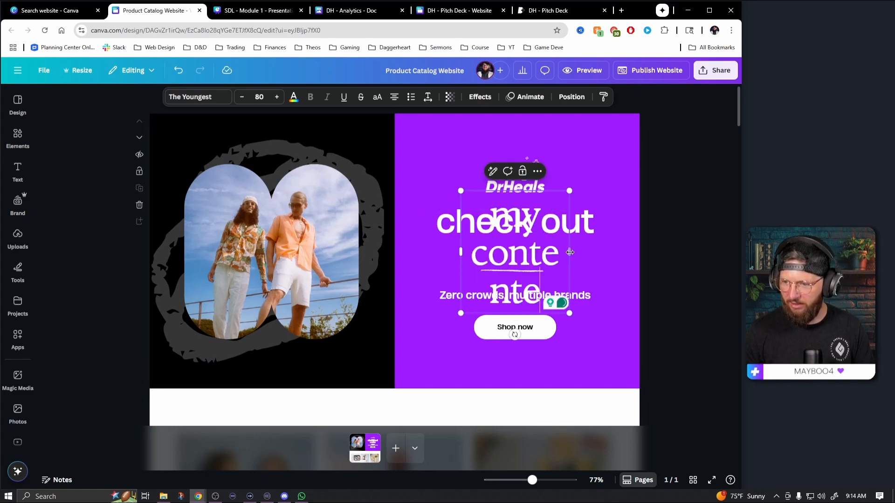
pyautogui.moveTo(578, 253); pyautogui.dragTo(614, 254)
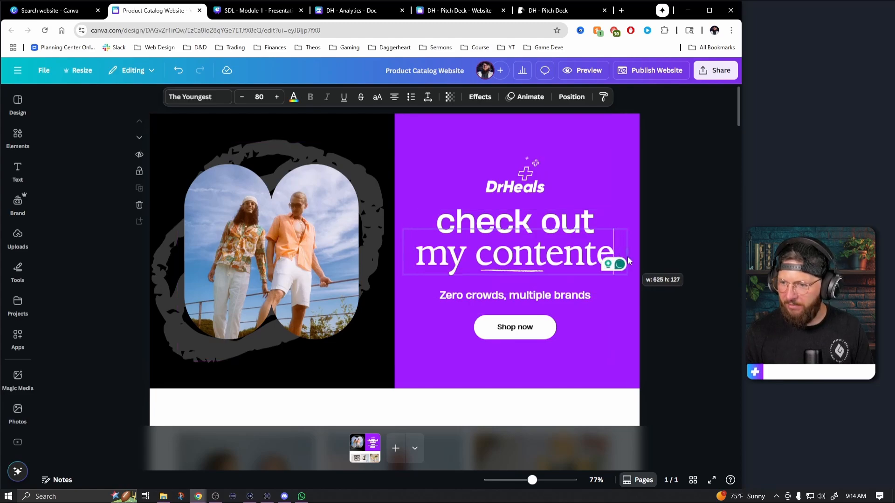
pyautogui.click(673, 259)
pyautogui.click(612, 258)
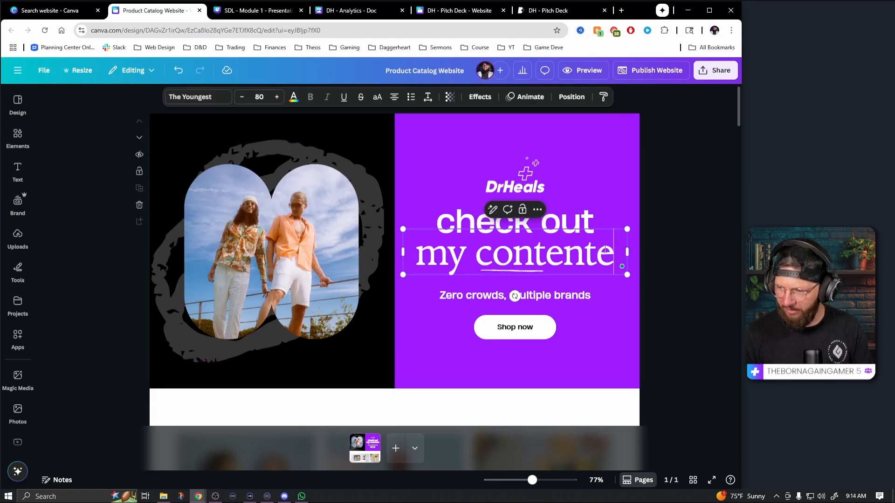
pyautogui.click(612, 256)
pyautogui.press('BackSpace')
pyautogui.click(693, 264)
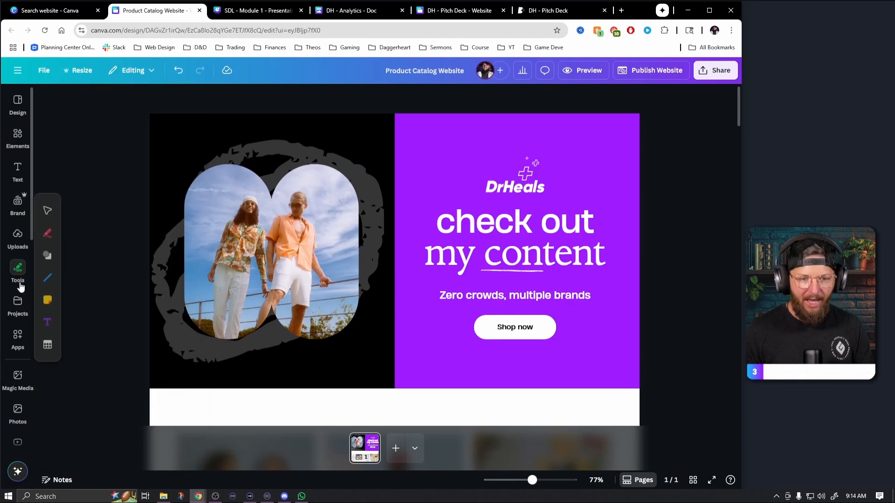
# Replace the header photo with the uploaded "New Canva Transitions" thumbnail and crop it so the face shows in the frame
pyautogui.click(19, 237)
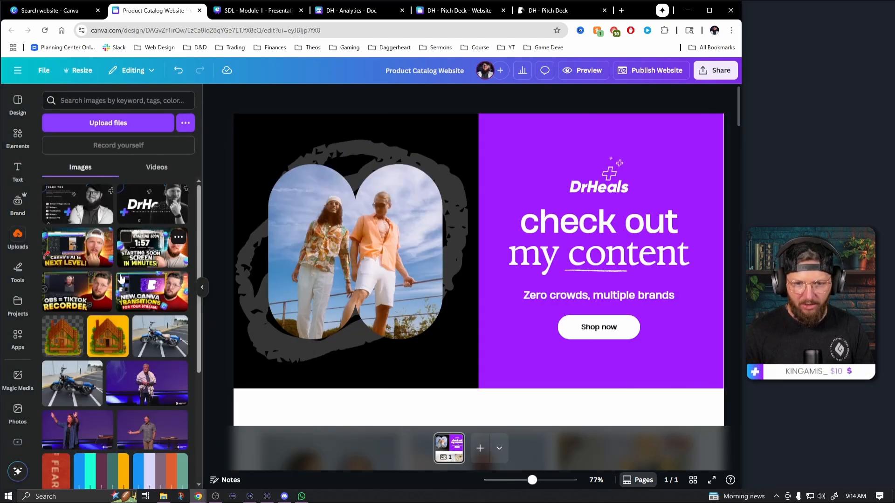
pyautogui.moveTo(141, 300); pyautogui.dragTo(301, 243)
pyautogui.doubleClick(326, 250)
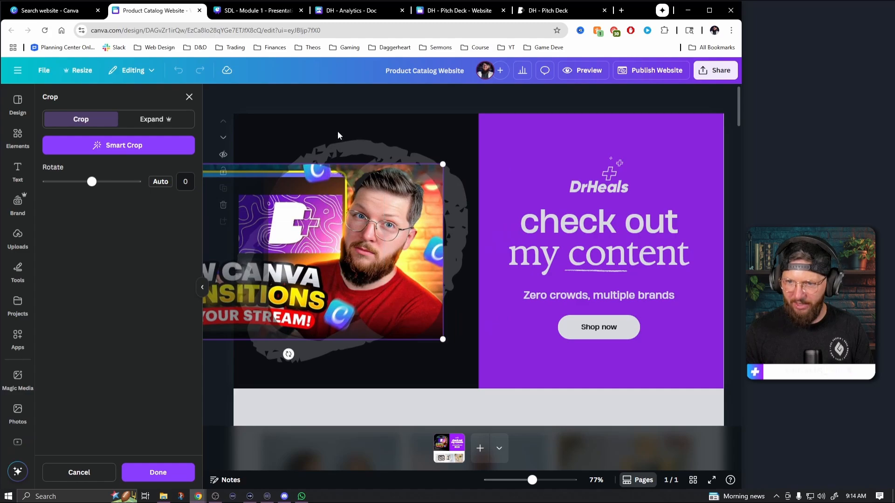
pyautogui.click(343, 110)
pyautogui.click(344, 110)
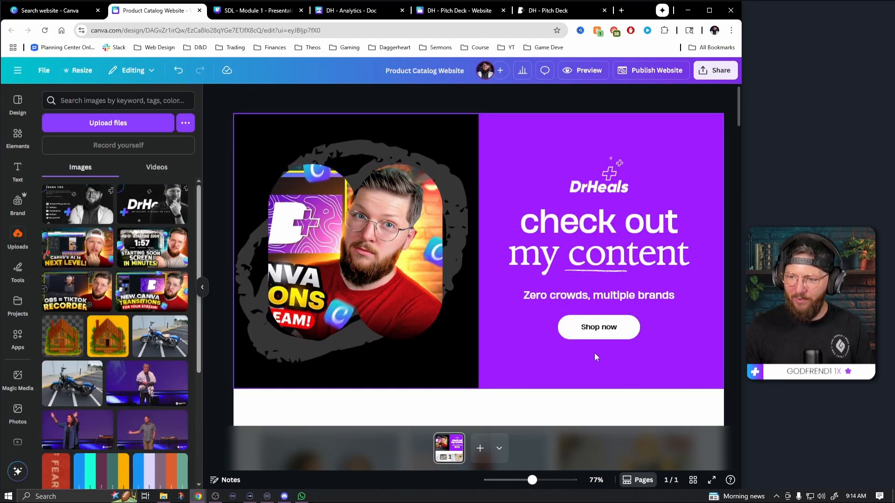
# Change the header button's label to "Watch Now"
pyautogui.click(601, 330)
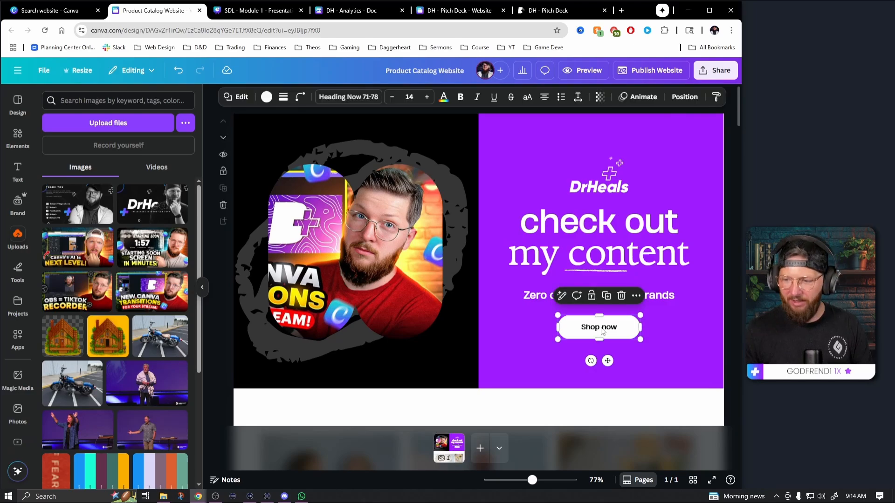
pyautogui.doubleClick(601, 328)
pyautogui.write('Watc')
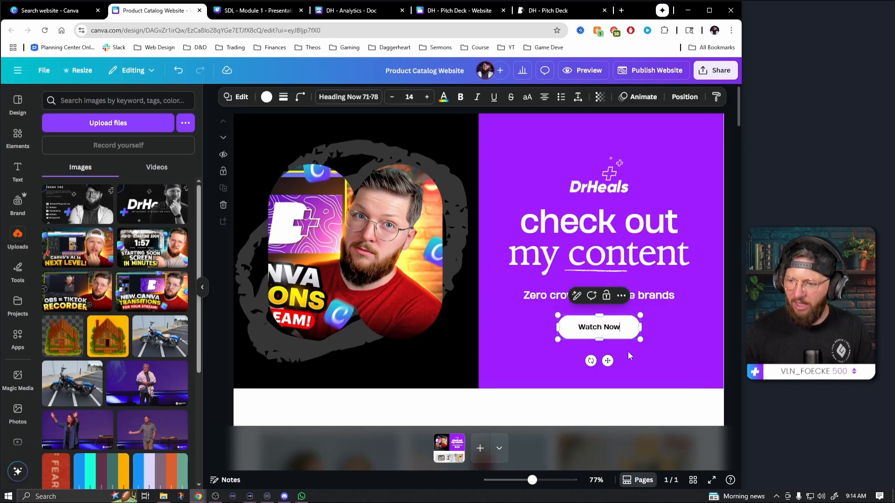
pyautogui.click(652, 348)
# Open youtube.com/drheals in a new browser tab, copy the channel's address and return to the website design
pyautogui.click(621, 11)
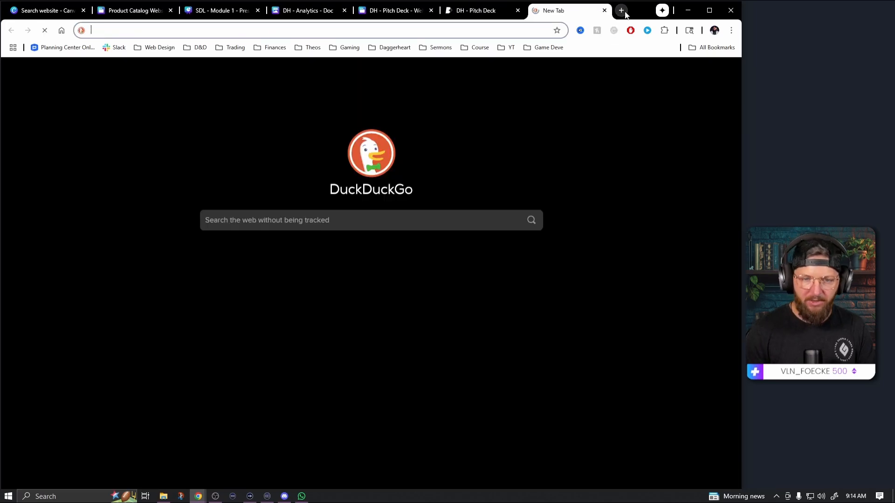
pyautogui.write('youtube.com/')
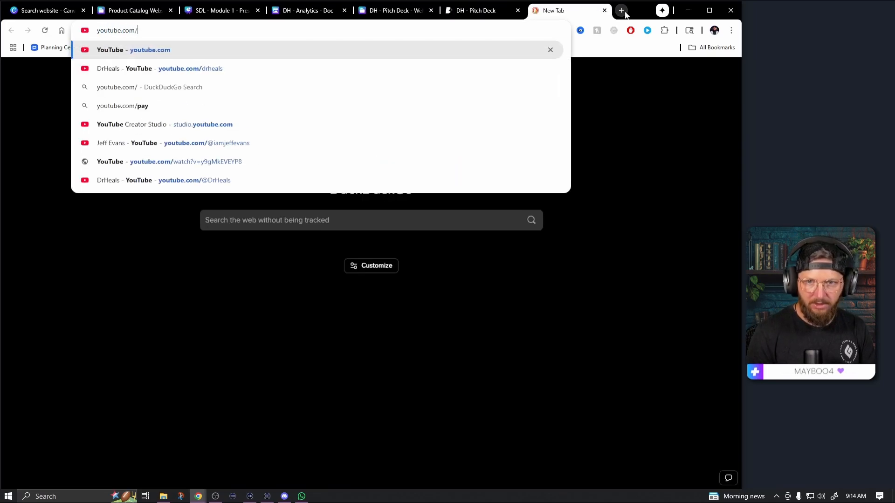
pyautogui.write('drheals')
pyautogui.press('Return')
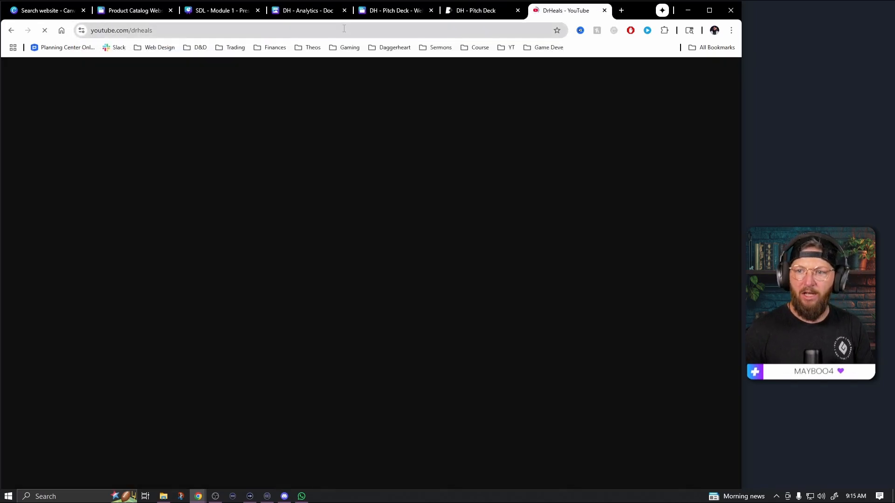
pyautogui.click(344, 29)
pyautogui.hotkey('ctrl', 'c')
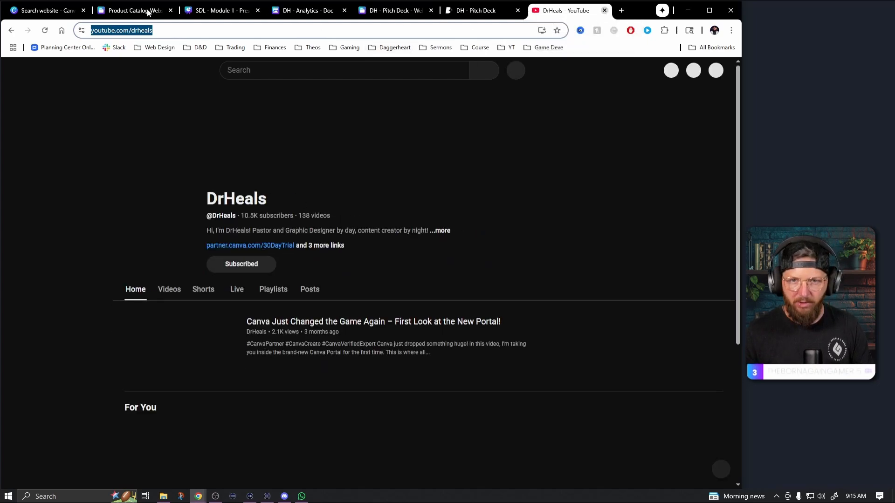
pyautogui.hotkey('ctrl', 'w')
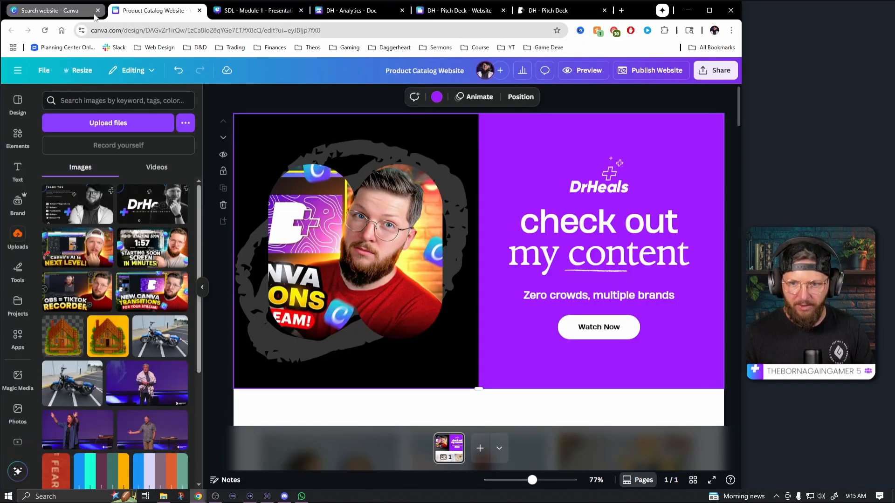
pyautogui.click(590, 334)
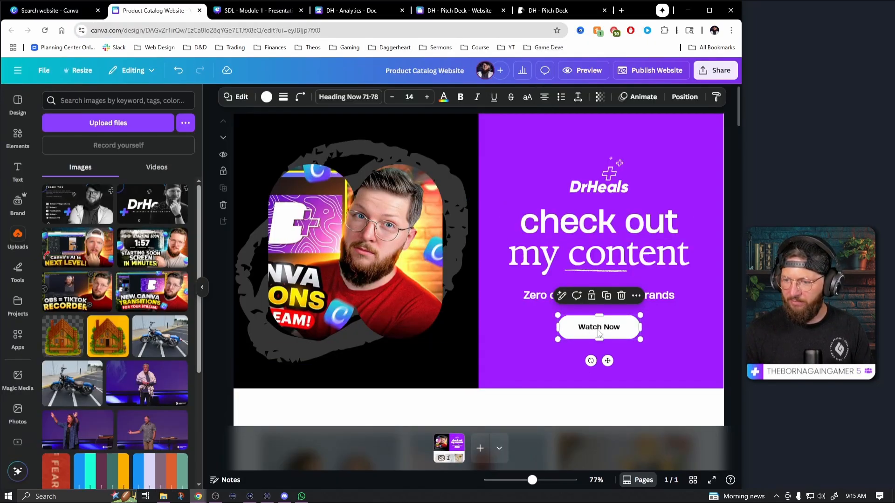
pyautogui.click(635, 296)
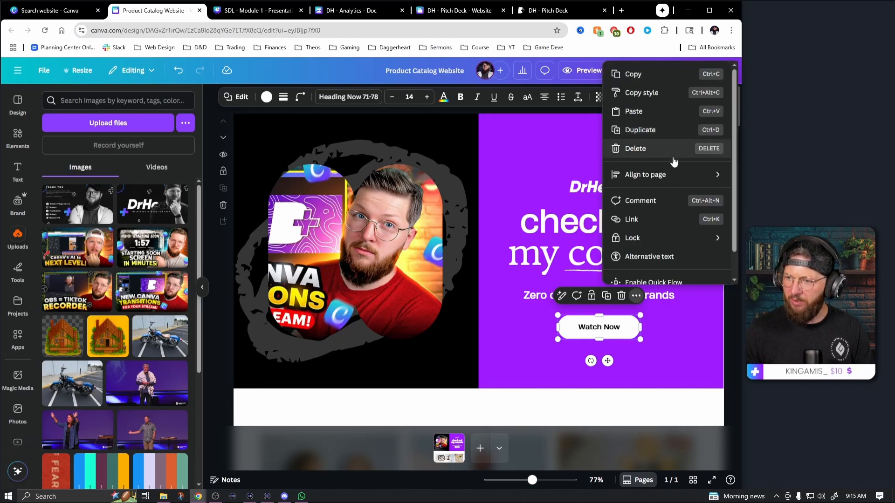
pyautogui.click(639, 220)
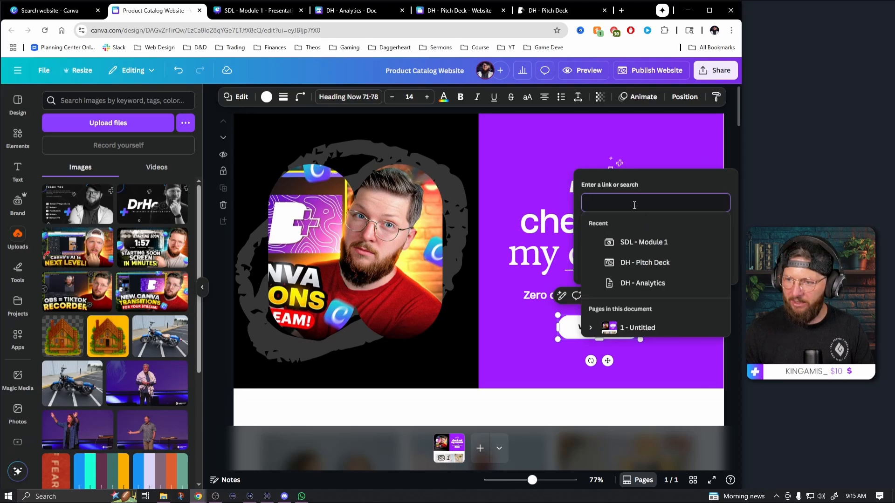
pyautogui.hotkey('ctrl', 'v')
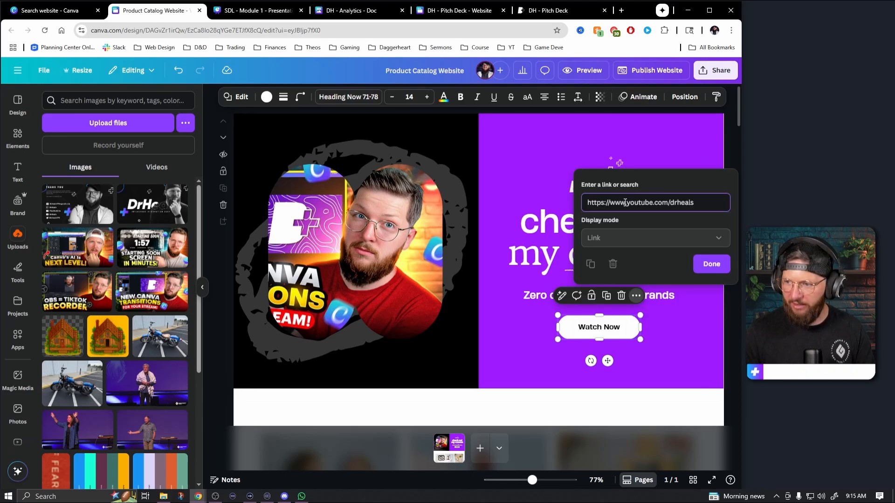
pyautogui.click(707, 265)
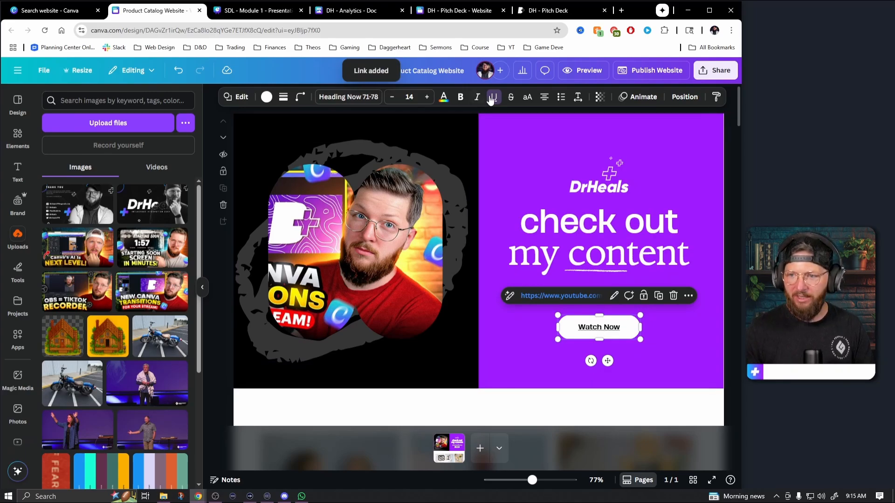
pyautogui.click(669, 369)
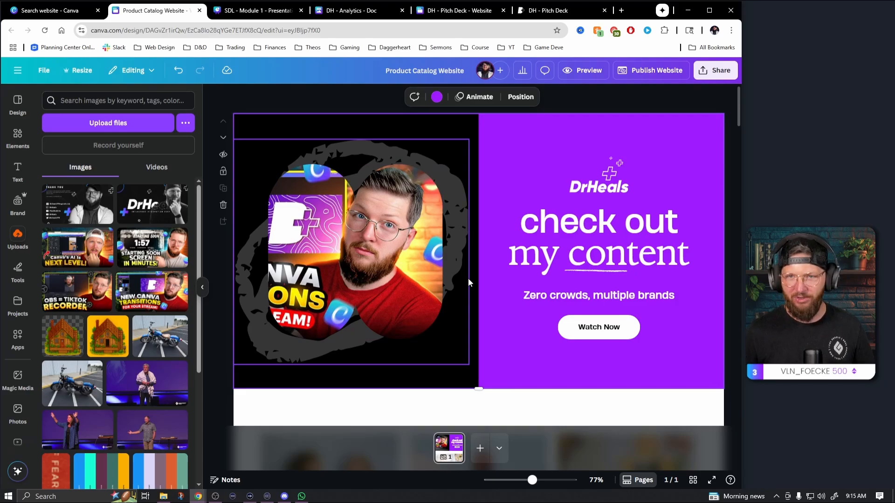
# Replace the Watch Now button's link with an in-page link to Section 3 of the website
pyautogui.scroll(-6, 484, 284)
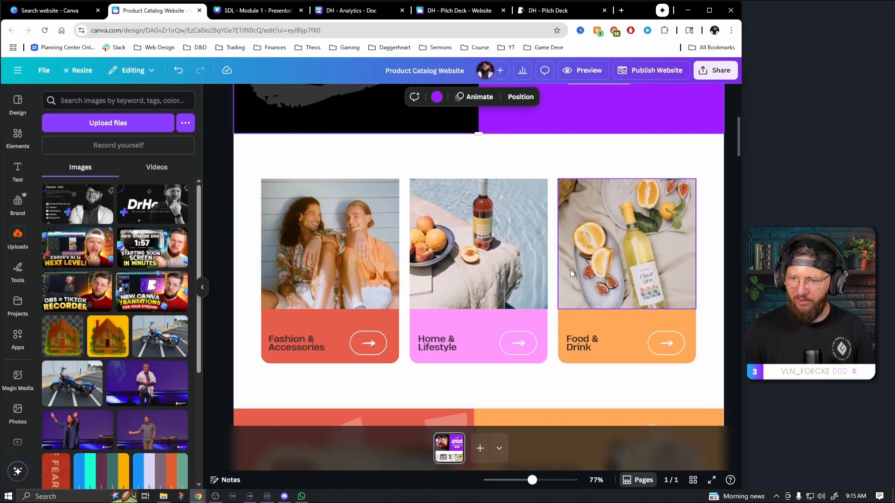
pyautogui.scroll(-7, 570, 282)
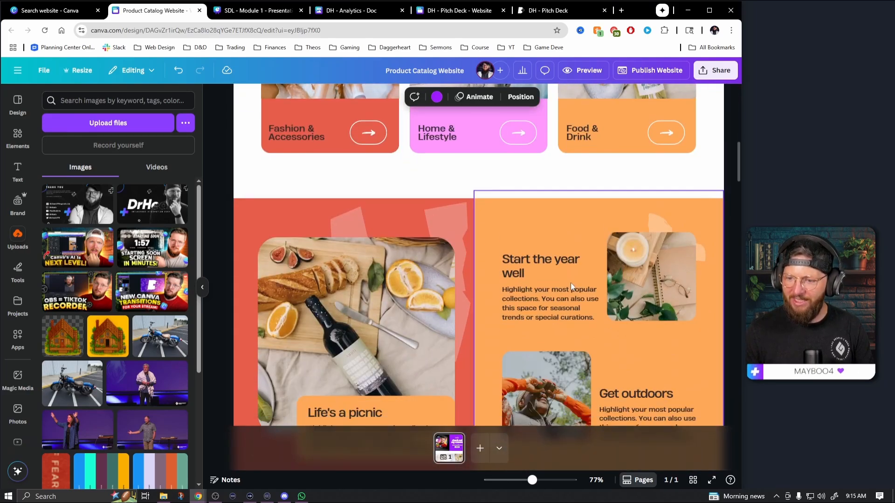
pyautogui.scroll(2, 571, 289)
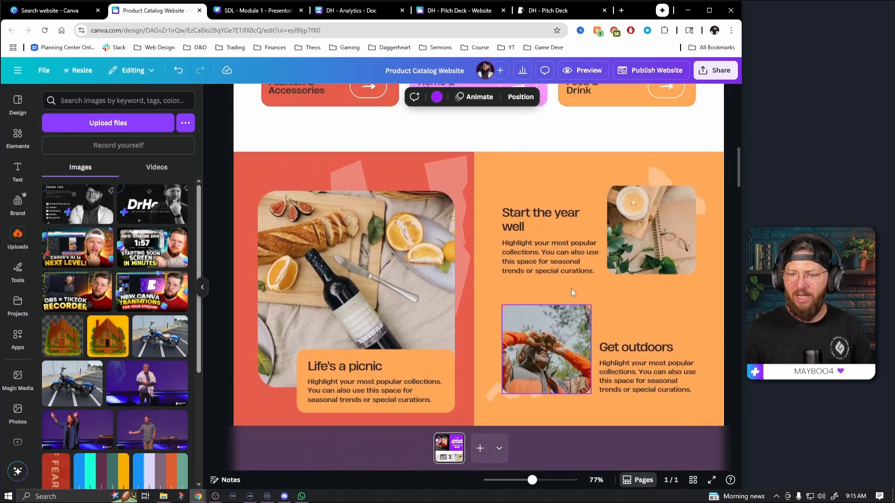
pyautogui.scroll(-1, 572, 289)
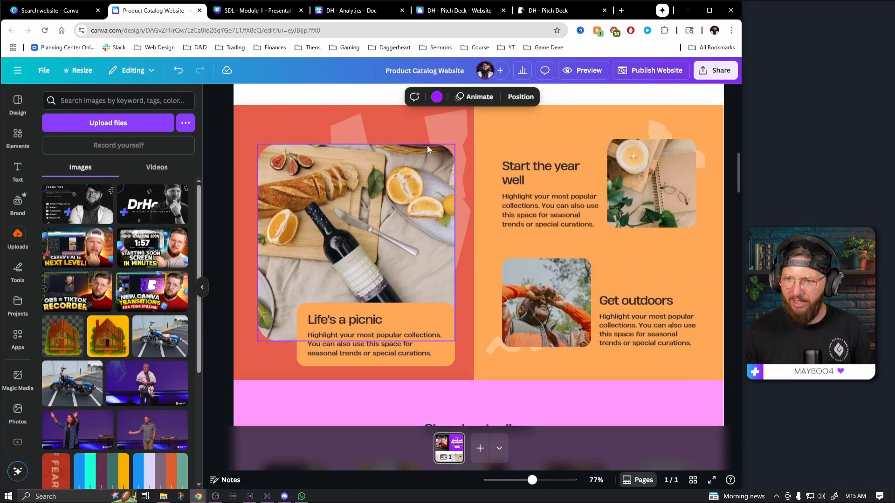
pyautogui.scroll(10, 560, 236)
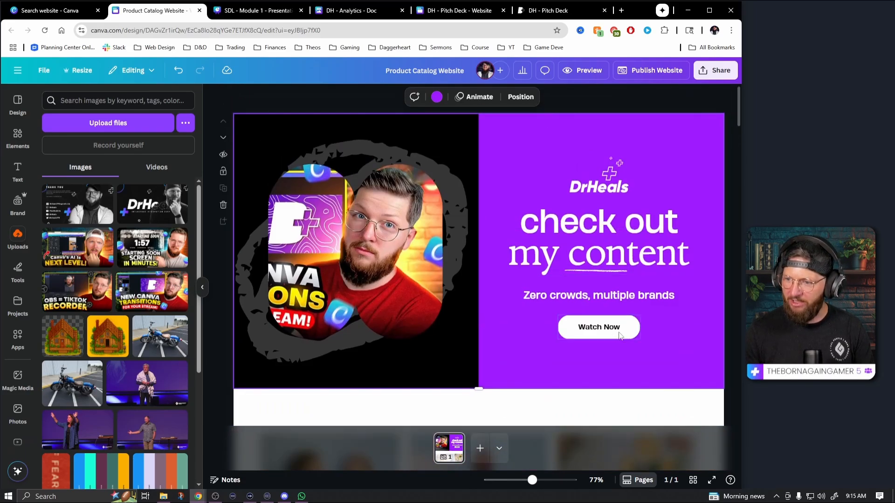
pyautogui.click(620, 336)
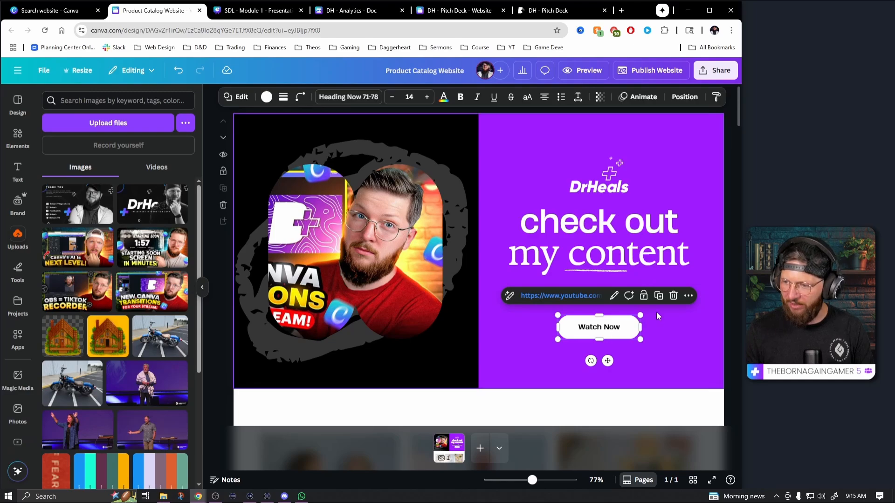
pyautogui.click(688, 295)
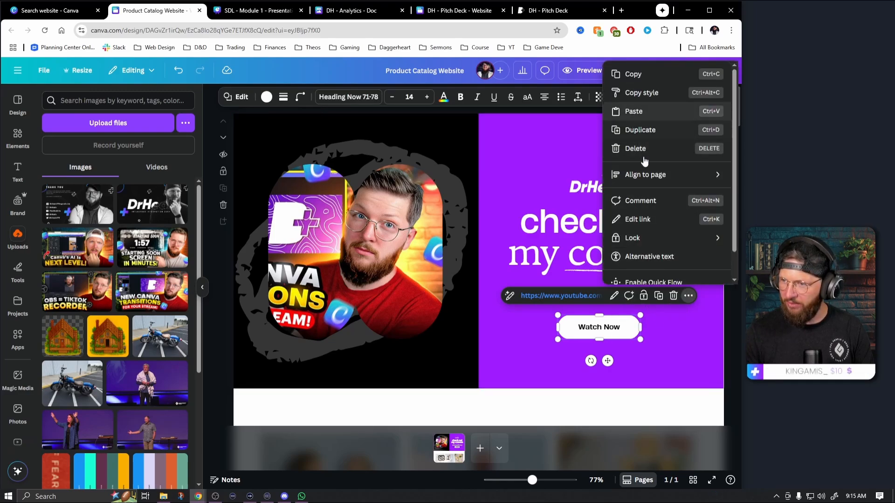
pyautogui.click(645, 220)
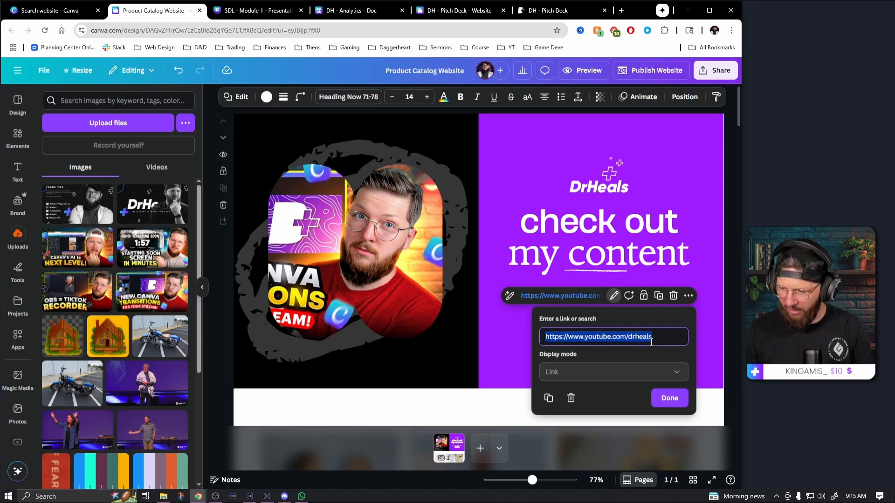
pyautogui.press('BackSpace')
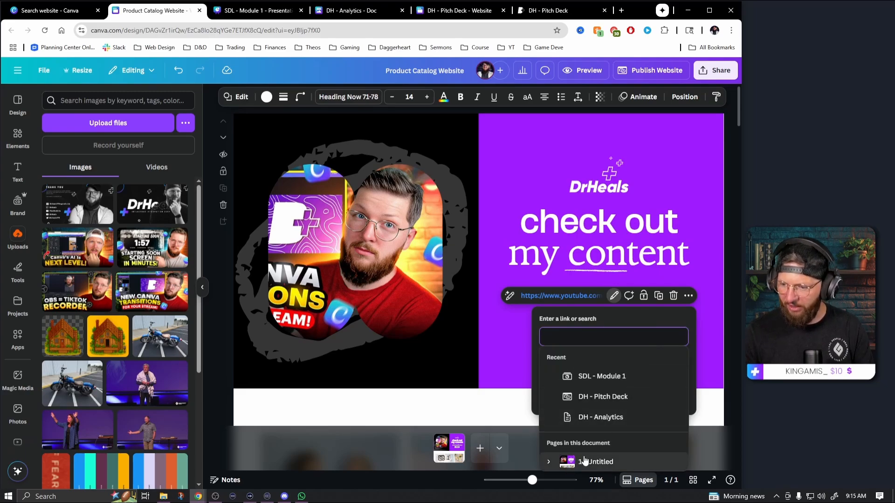
pyautogui.click(549, 462)
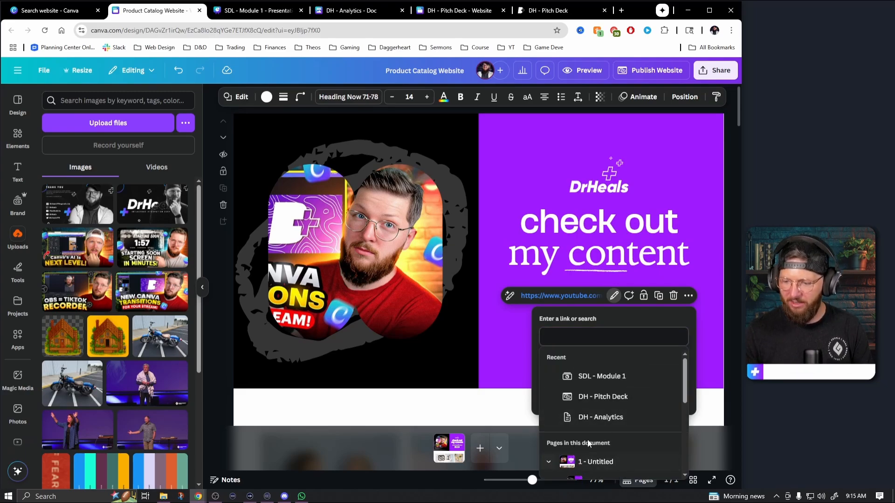
pyautogui.scroll(-3, 620, 428)
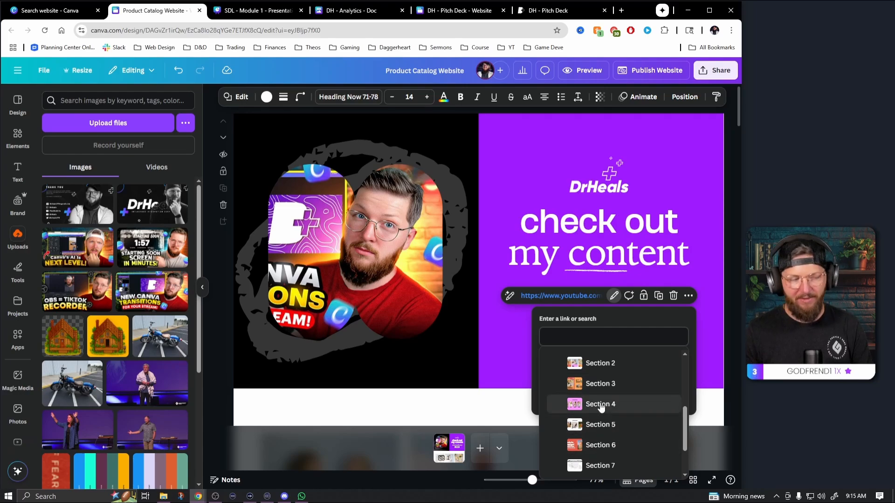
pyautogui.click(599, 384)
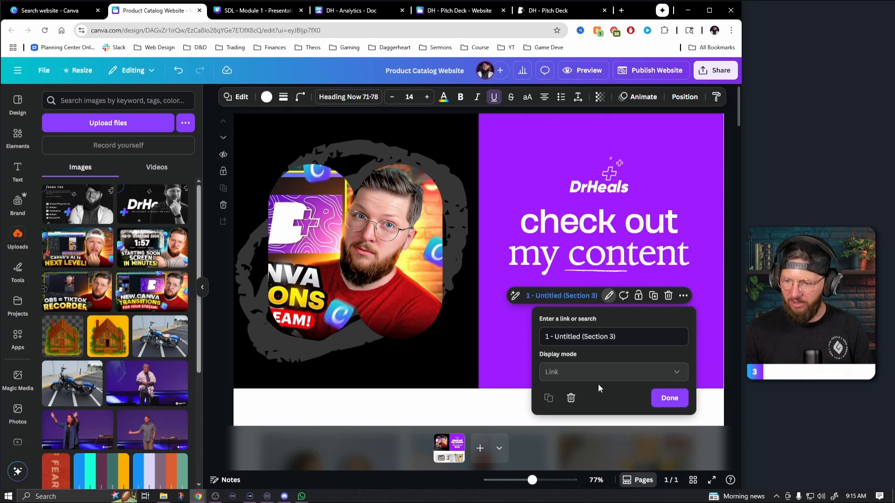
pyautogui.click(670, 399)
pyautogui.click(666, 355)
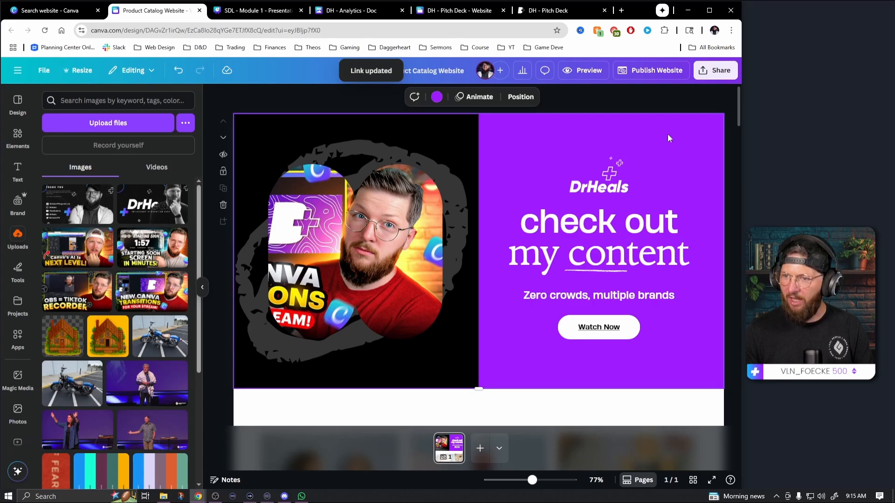
# Preview the website, test the Watch Now button's link and close the preview
pyautogui.click(588, 71)
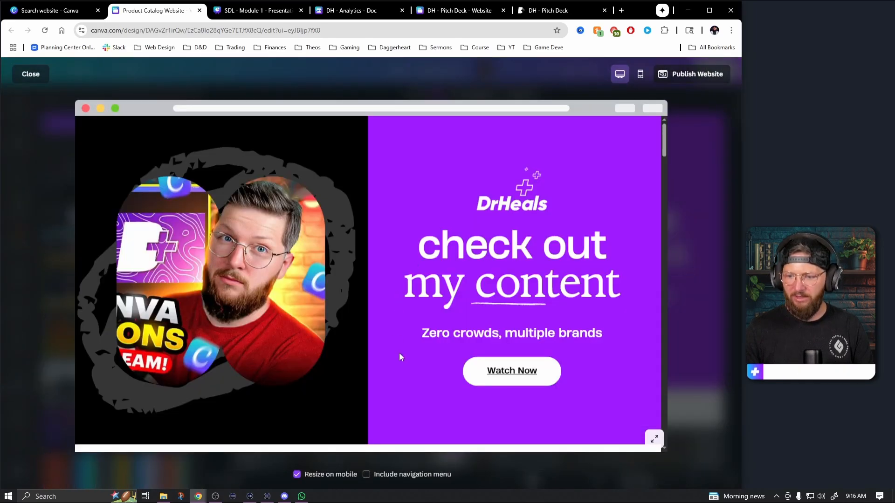
pyautogui.click(511, 373)
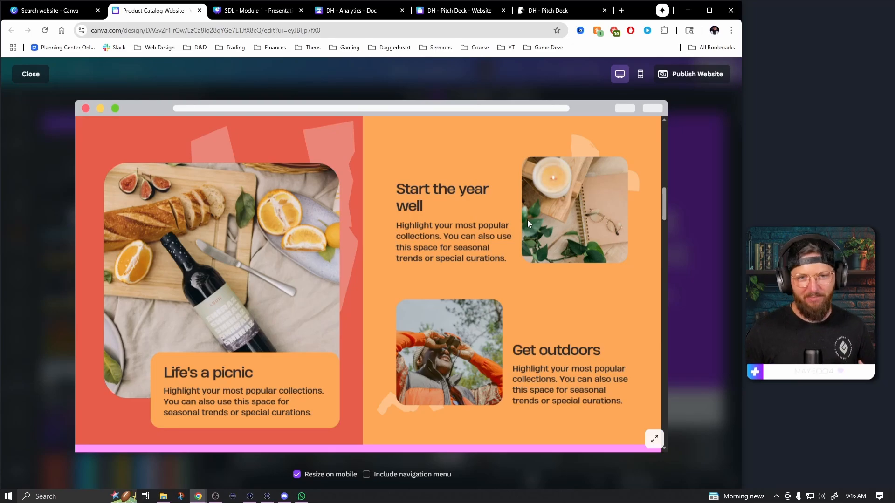
pyautogui.click(27, 75)
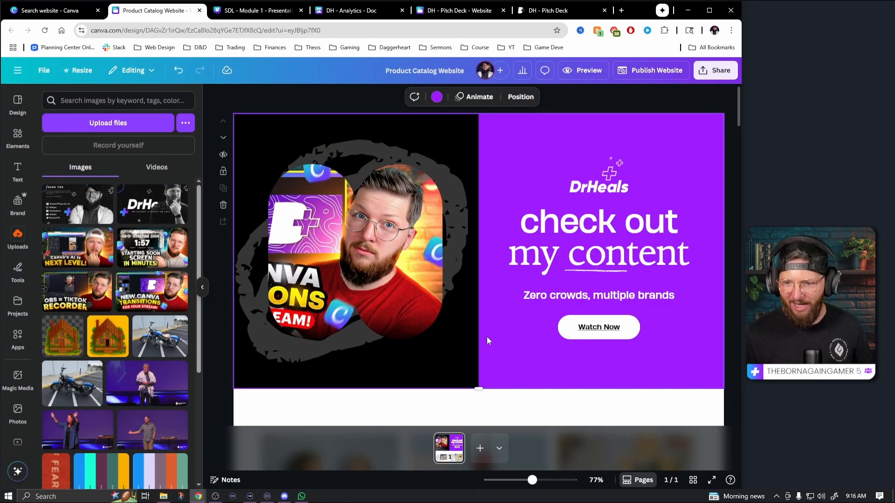
pyautogui.scroll(-10, 487, 336)
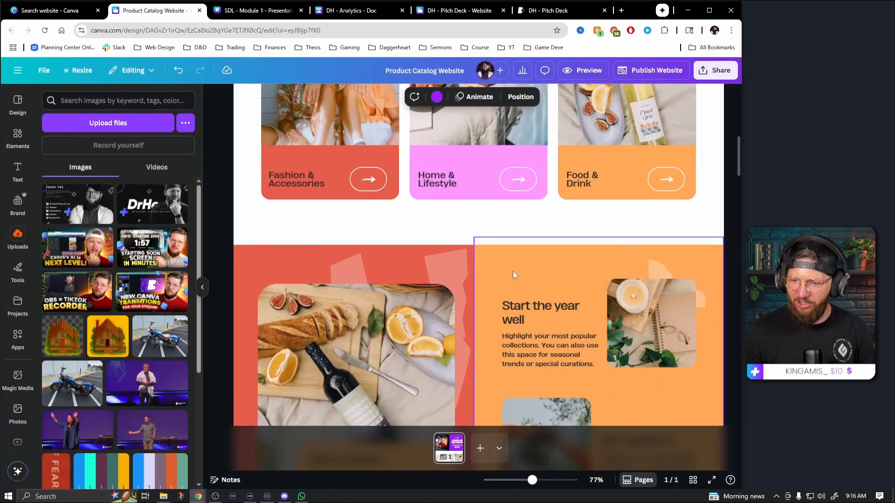
pyautogui.scroll(-2, 558, 297)
pyautogui.scroll(5, 558, 297)
pyautogui.click(372, 320)
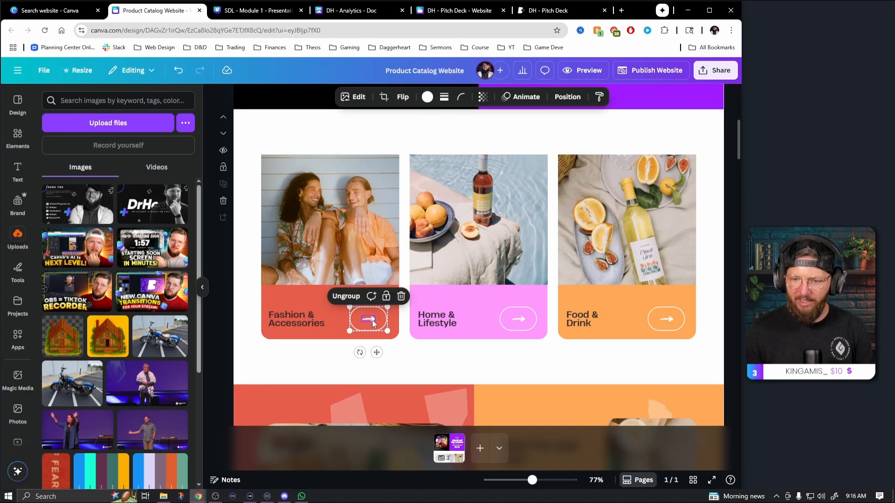
pyautogui.click(353, 297)
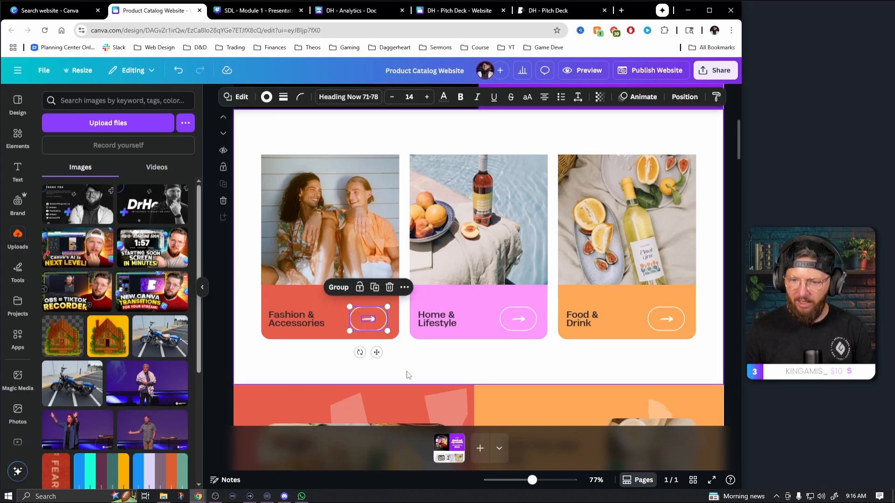
pyautogui.click(399, 289)
pyautogui.click(422, 236)
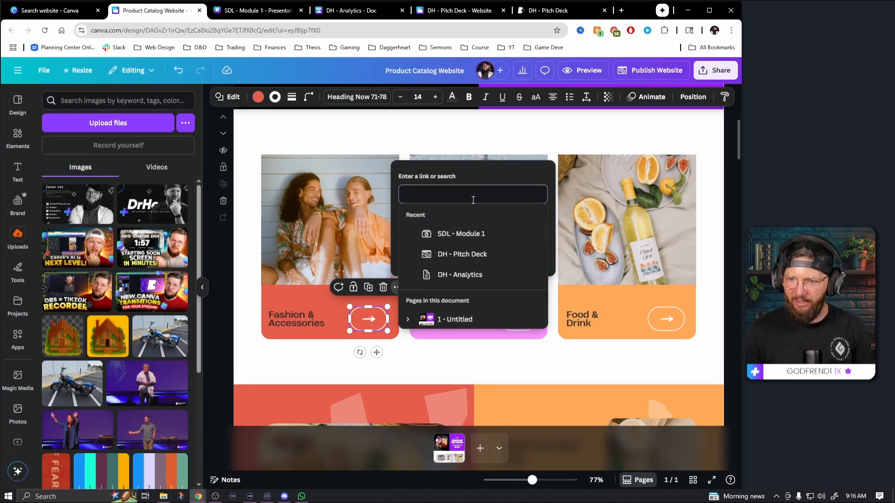
pyautogui.write('https://www.youtube.com/drheals')
pyautogui.press('Return')
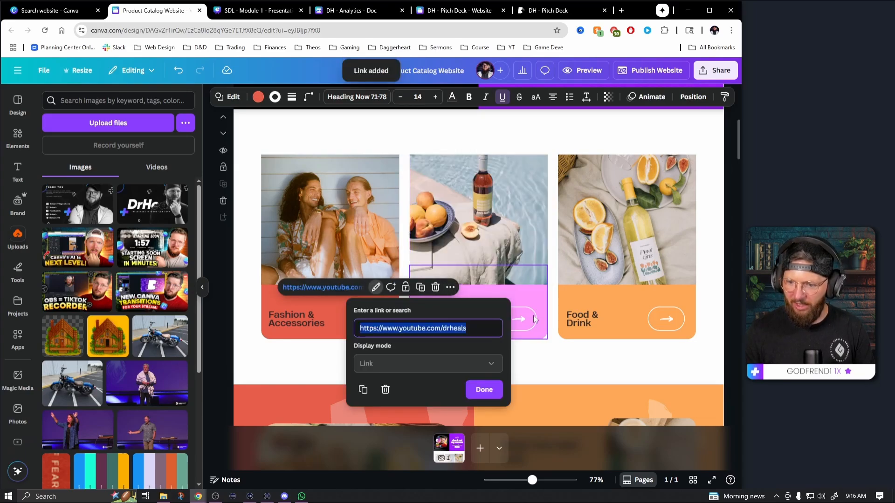
pyautogui.click(480, 394)
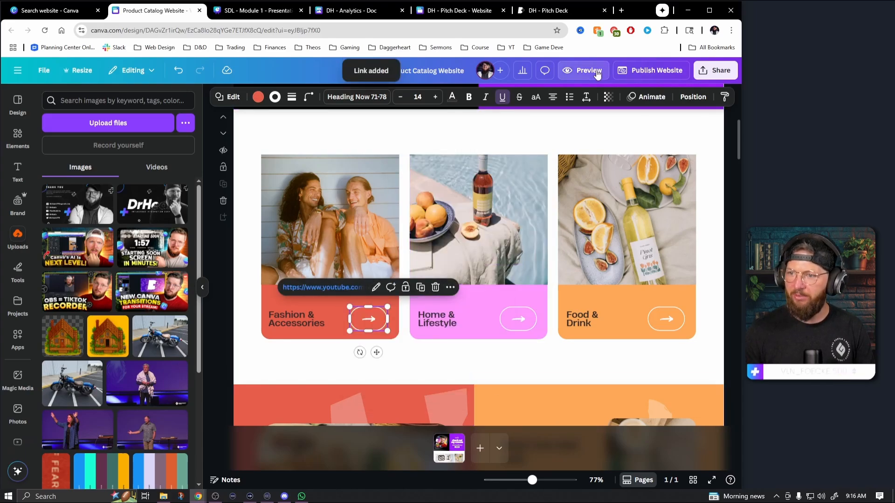
# Test the Fashion & Accessories arrow button's link in the website preview and close the YouTube tab it opens
pyautogui.click(583, 70)
pyautogui.scroll(-10, 419, 268)
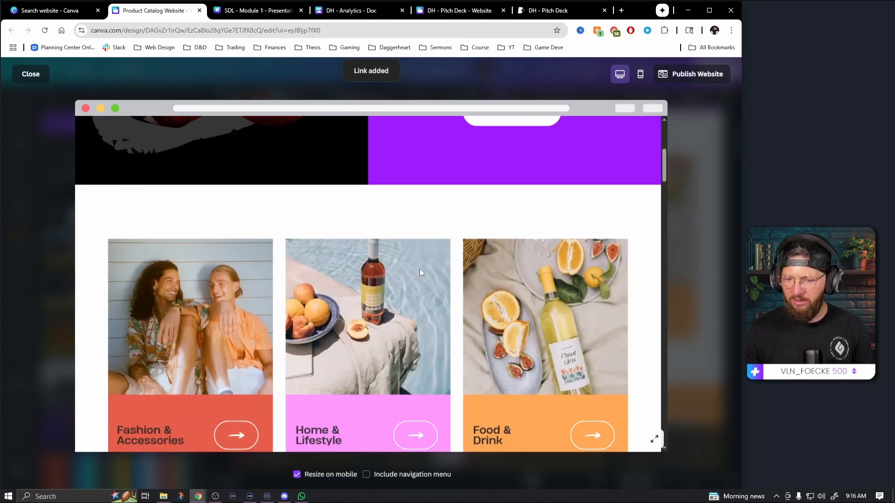
pyautogui.click(236, 306)
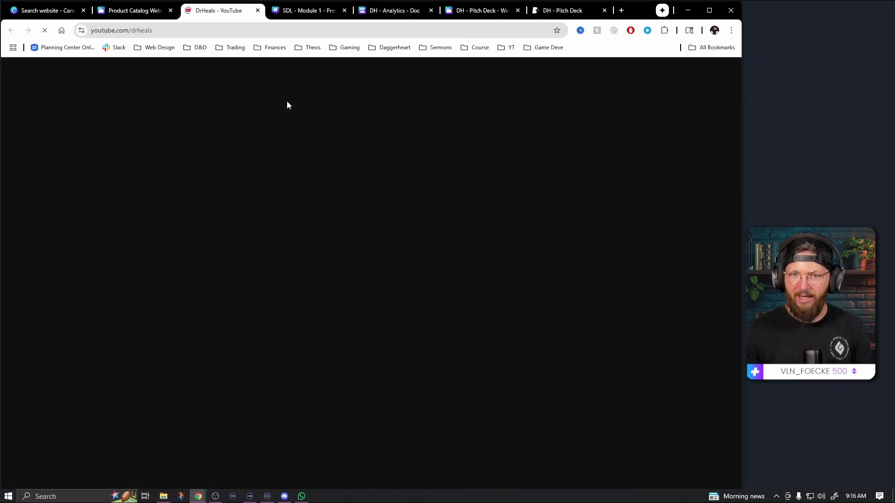
pyautogui.click(258, 10)
# View the original Product Catalog Website template, then return to the customized design and exit its preview
pyautogui.click(60, 14)
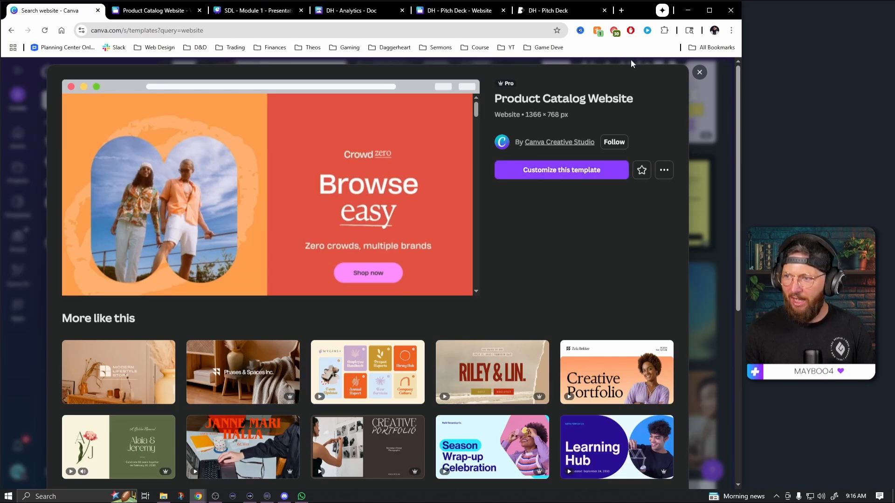
pyautogui.click(136, 16)
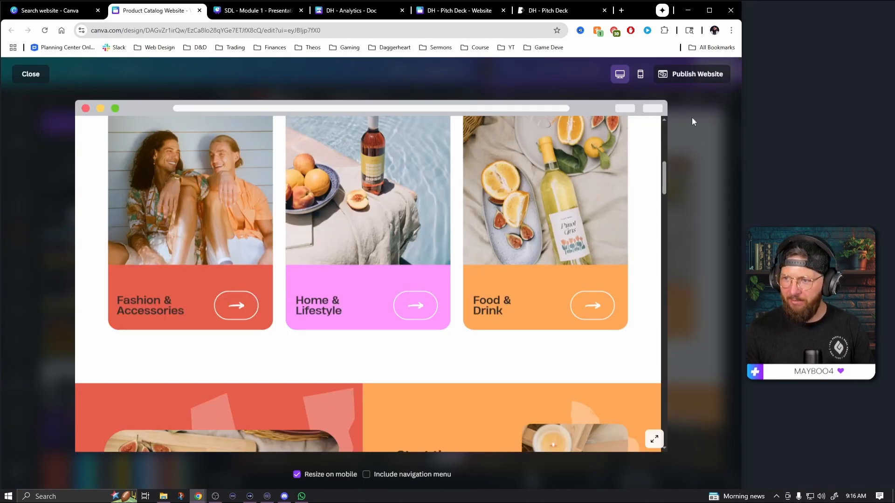
pyautogui.click(31, 74)
pyautogui.scroll(6, 381, 259)
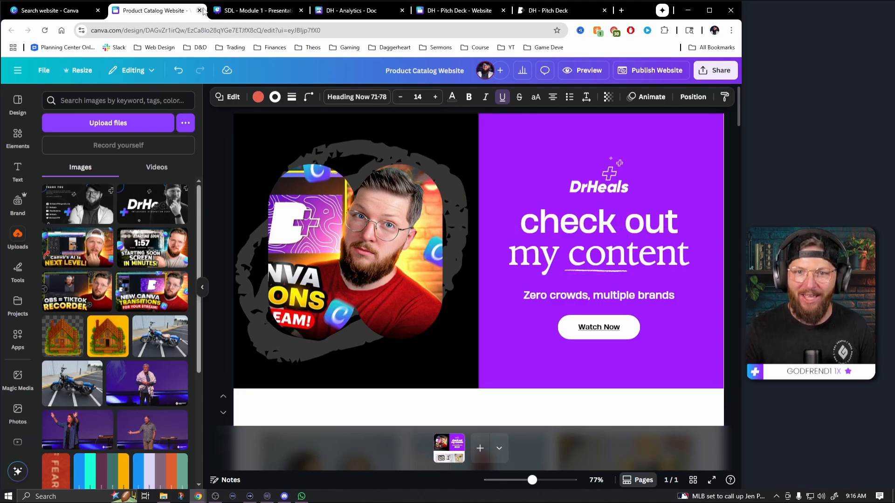
# Switch to the website template search tab and close the Product Catalog Website and SDL - Module 1 tabs
pyautogui.click(62, 10)
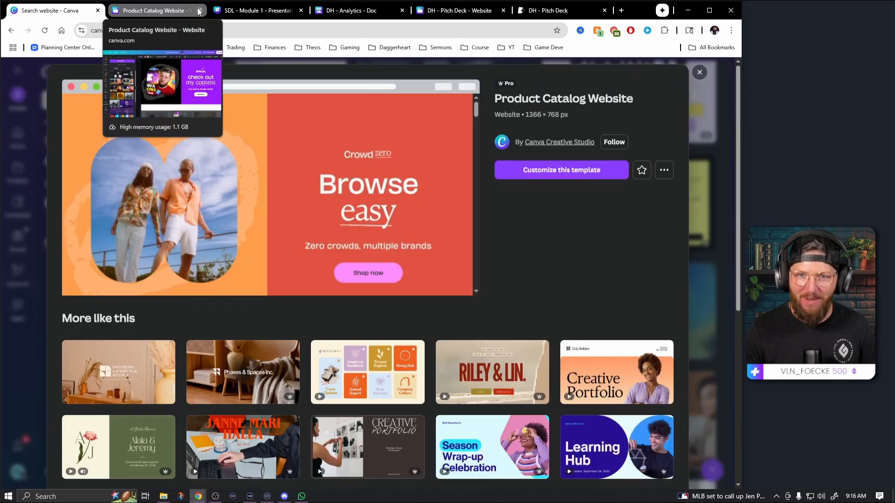
pyautogui.click(199, 11)
pyautogui.click(199, 10)
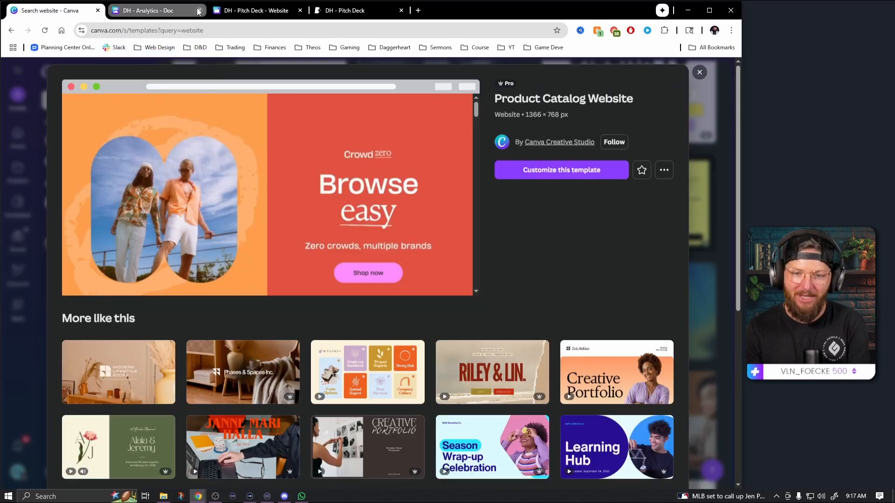
# Close the Product Catalog Website template preview and create a blank website design from the home page
pyautogui.click(705, 76)
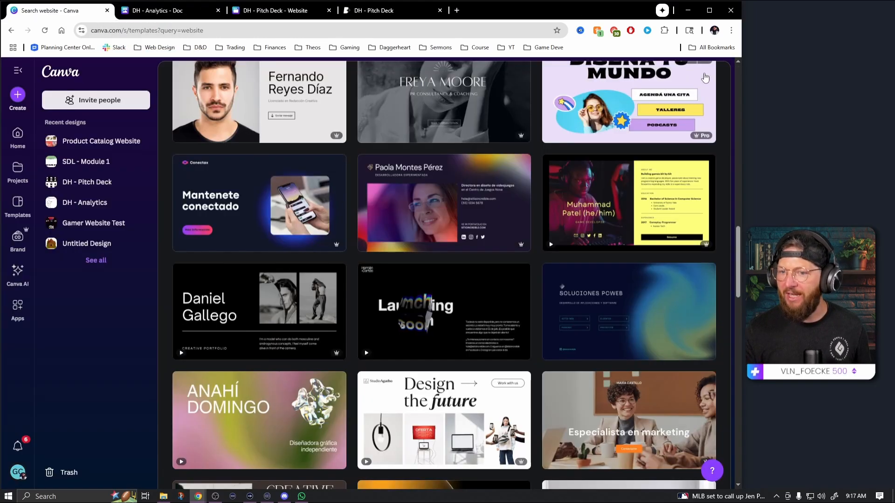
pyautogui.scroll(3, 340, 239)
pyautogui.click(23, 136)
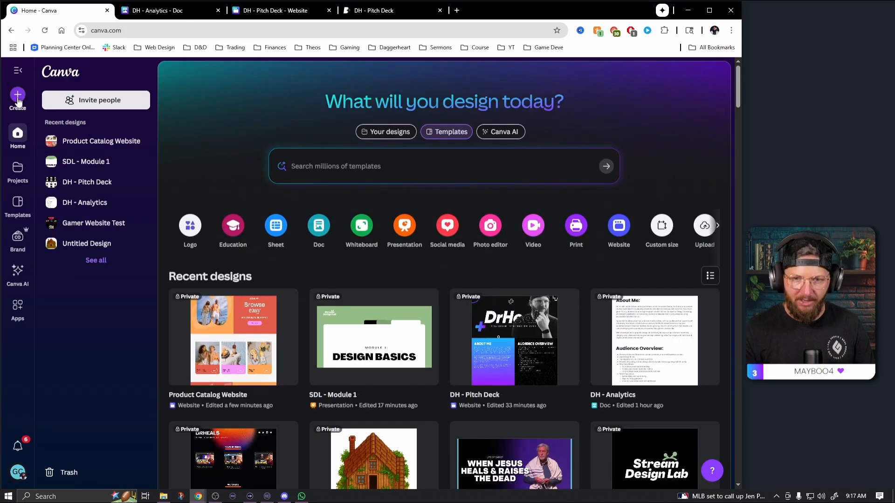
pyautogui.click(18, 95)
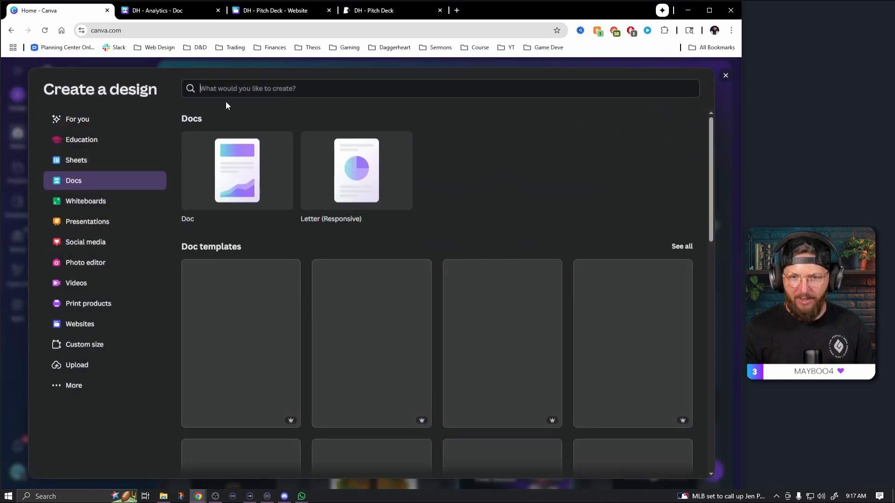
pyautogui.write('website')
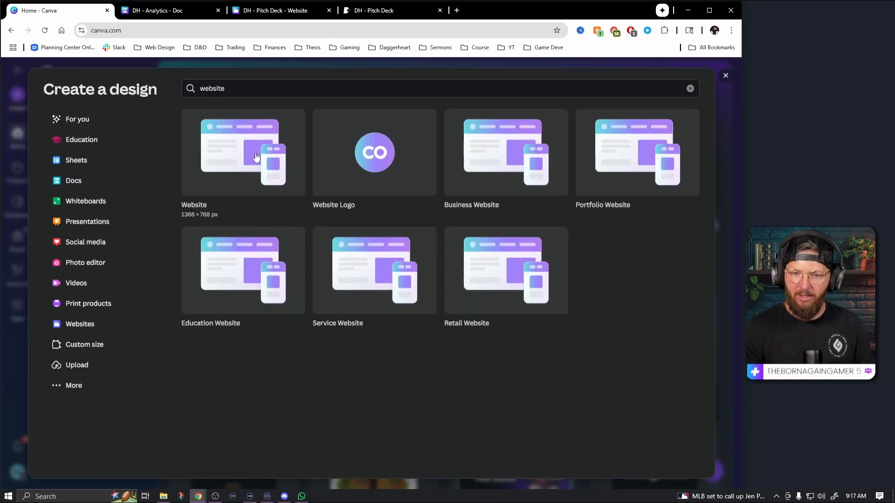
pyautogui.click(255, 157)
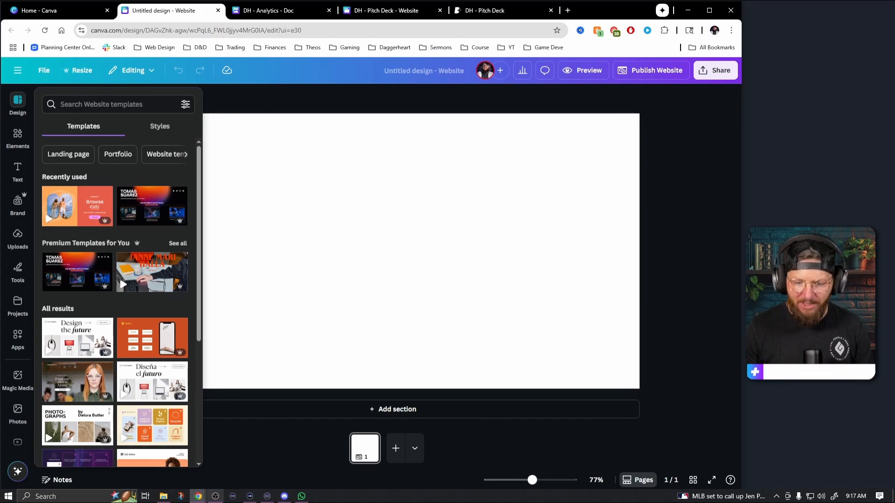
# Move the DH_PitchDeckFull5.pdf tab from the other Chrome window into the window holding the Canva designs
pyautogui.click(198, 496)
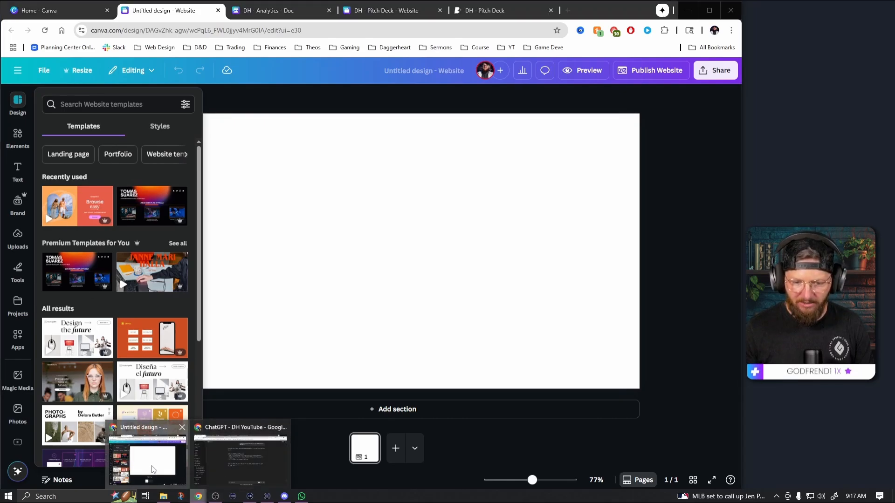
pyautogui.moveTo(227, 468)
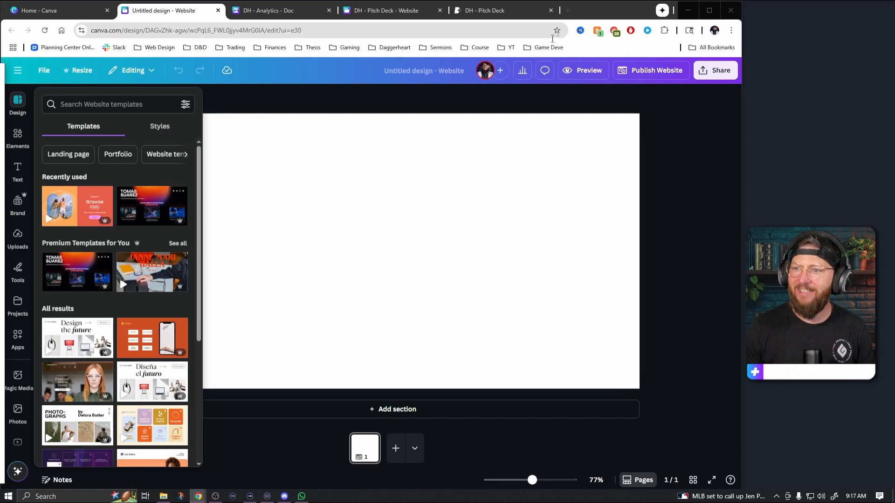
pyautogui.moveTo(552, 33); pyautogui.dragTo(573, 13)
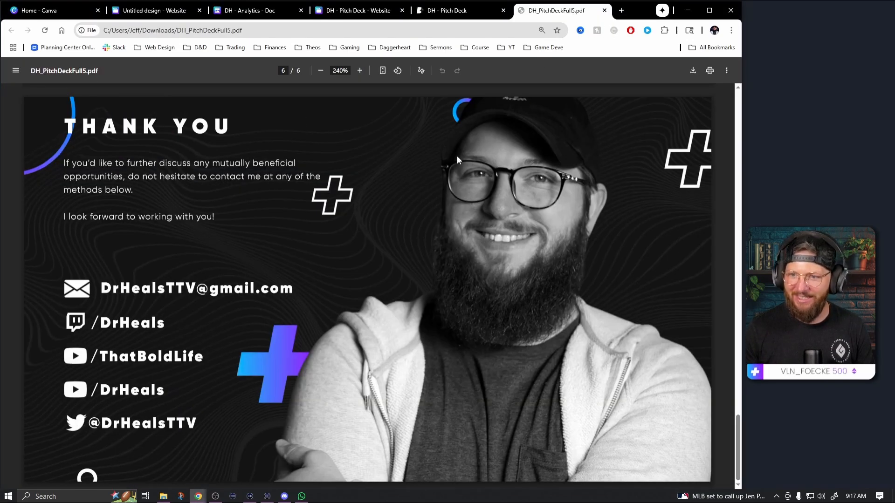
# Fit the pitch deck PDF's pages to the window and examine the Twitch and YouTube Channelytics statistics
pyautogui.scroll(5, 521, 135)
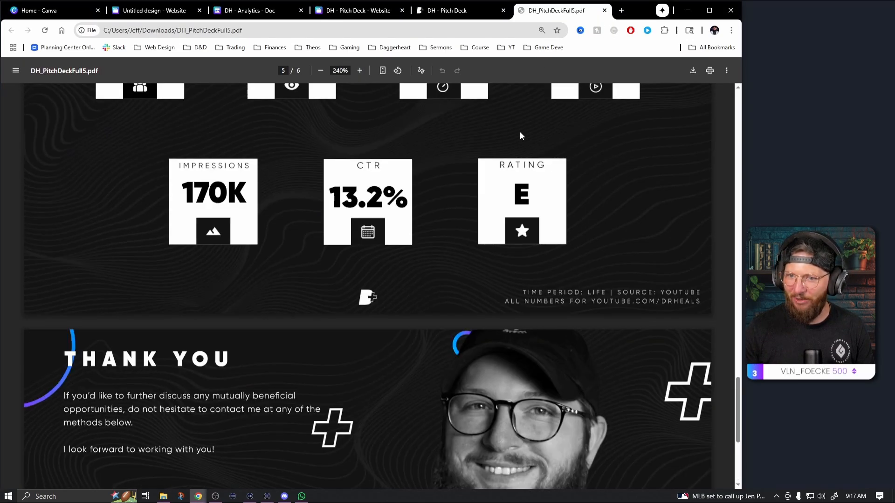
pyautogui.click(382, 71)
pyautogui.scroll(4, 337, 333)
pyautogui.scroll(-2, 339, 332)
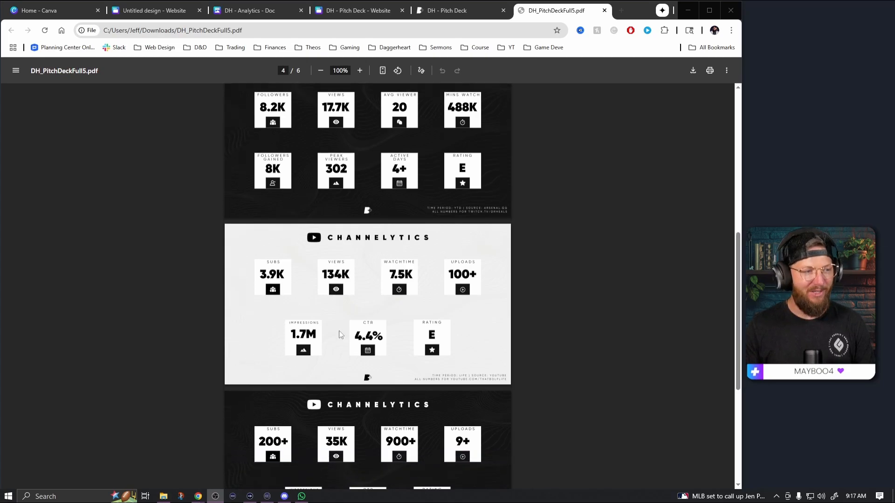
pyautogui.scroll(3, 317, 350)
pyautogui.scroll(-7, 295, 362)
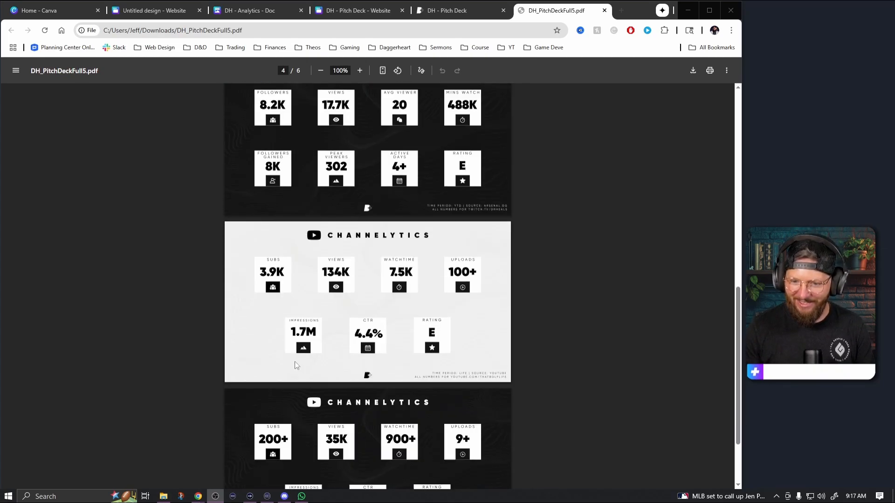
pyautogui.scroll(1, 294, 314)
pyautogui.moveTo(287, 257); pyautogui.dragTo(258, 256)
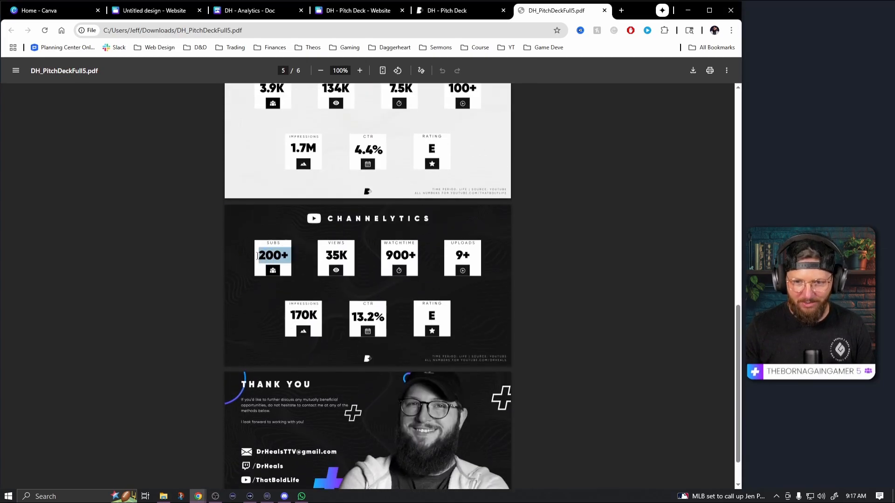
pyautogui.click(339, 280)
pyautogui.scroll(9, 398, 297)
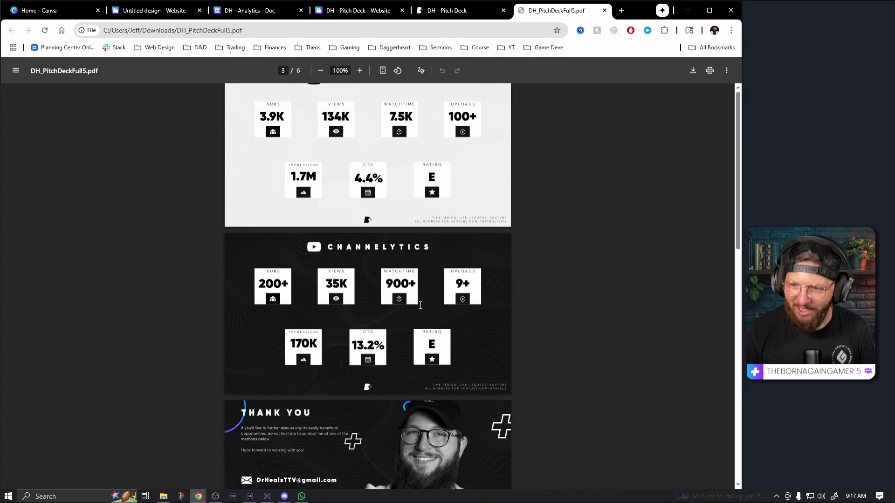
# Review the pitch deck PDF's layout from the DrHeals cover and About Me page through the Channelytics pages
pyautogui.scroll(13, 410, 301)
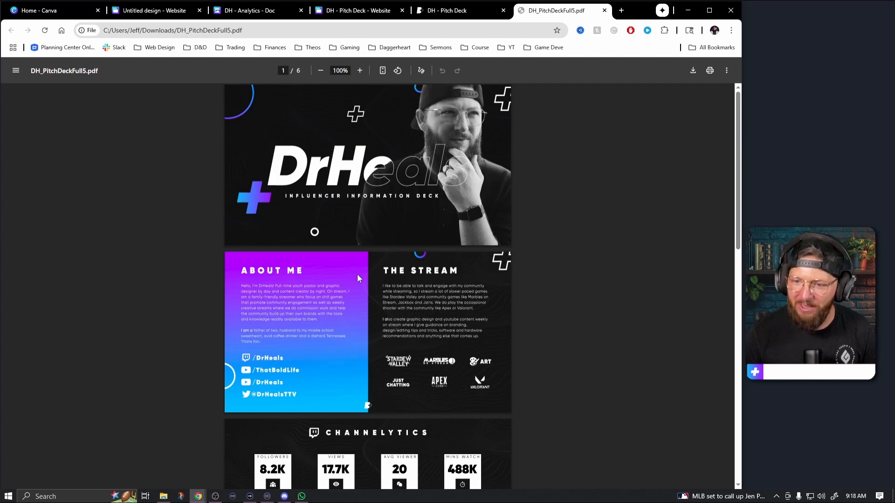
pyautogui.scroll(-2, 373, 299)
pyautogui.scroll(-5, 363, 336)
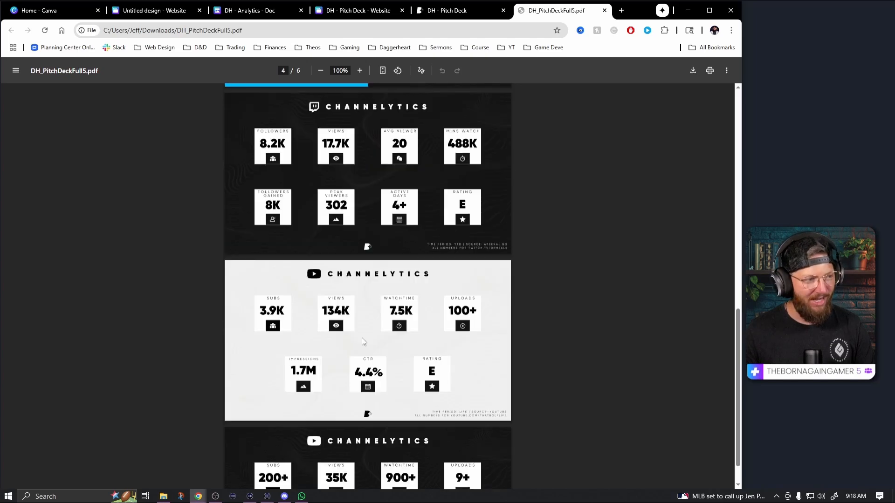
pyautogui.scroll(-4, 362, 342)
pyautogui.scroll(2, 363, 343)
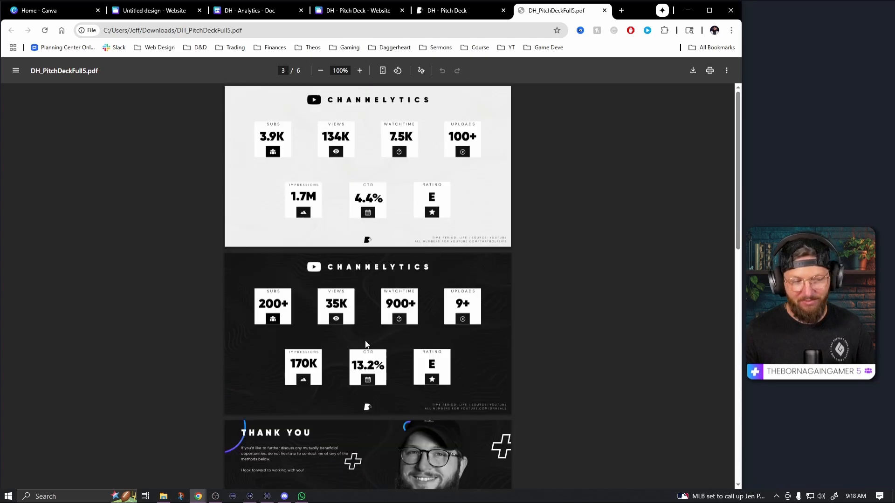
pyautogui.scroll(9, 365, 343)
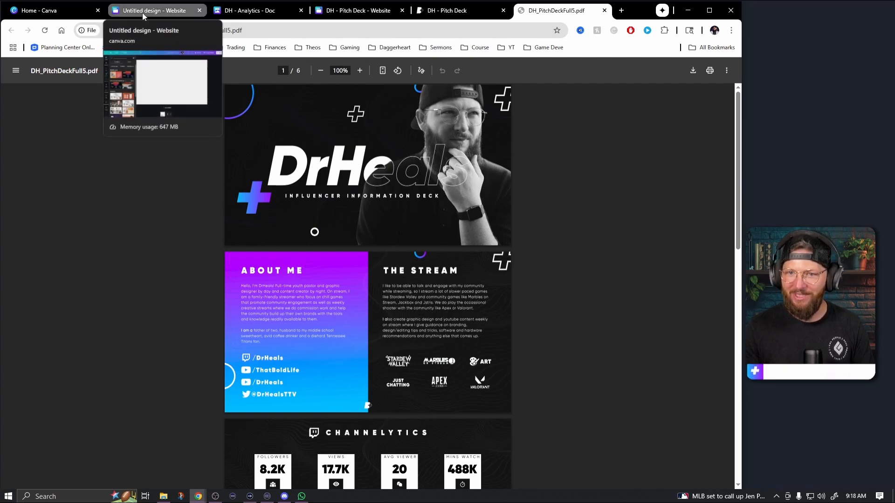
# Switch to the DH - Analytics doc and read through its About Me, Audience Overview and DH - YouTube sections
pyautogui.click(258, 17)
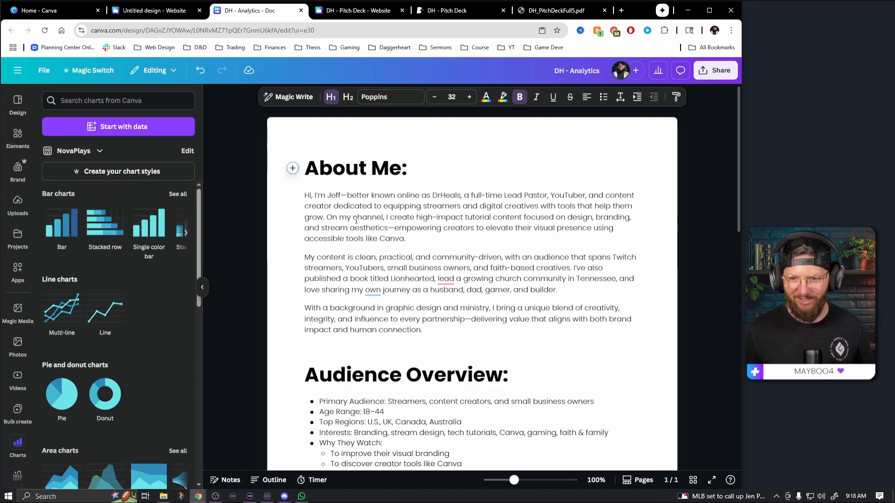
pyautogui.scroll(-3, 455, 237)
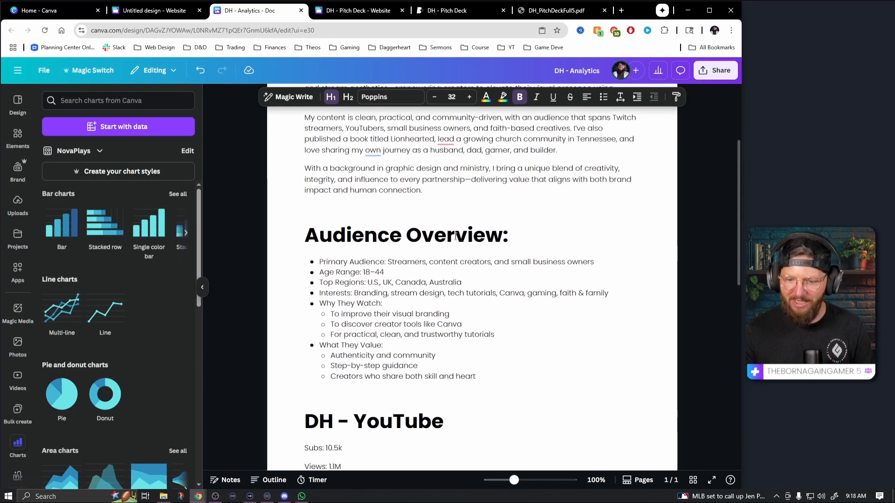
pyautogui.scroll(-1, 455, 237)
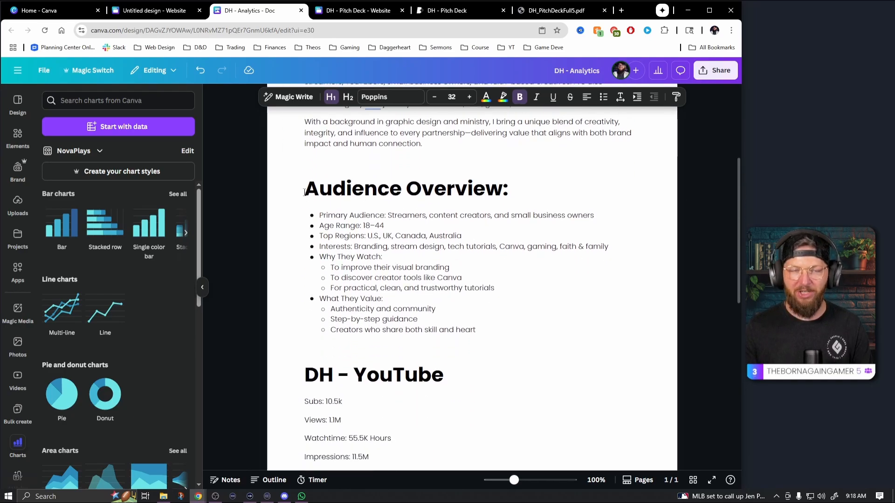
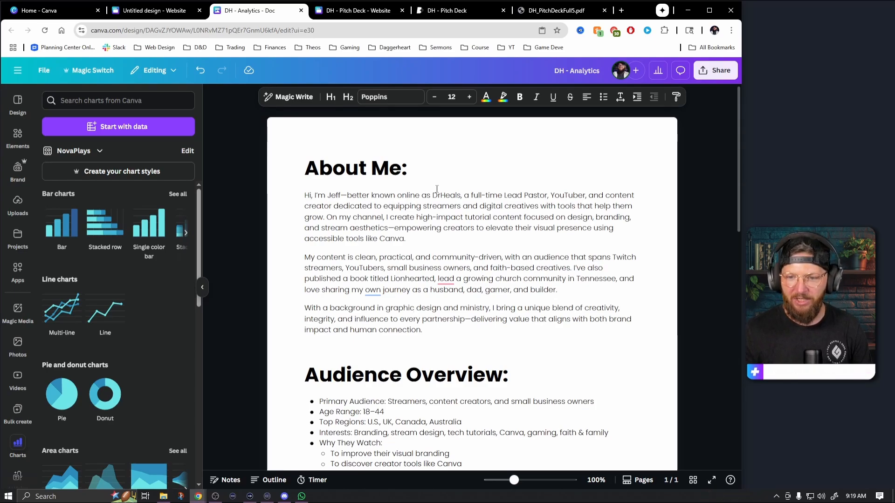
# Compare the blank website design with the published DH - Pitch Deck site and the cover and About Me layout in DH_PitchDeckFull5.pdf
pyautogui.click(153, 15)
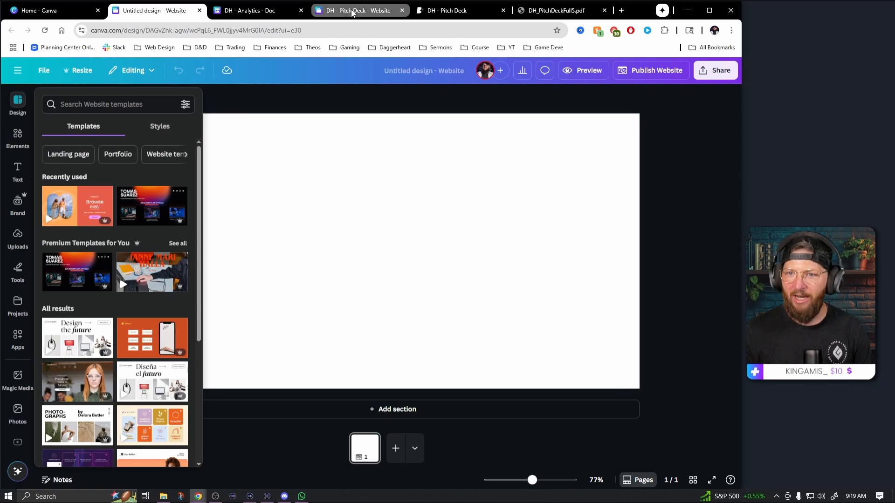
pyautogui.click(468, 14)
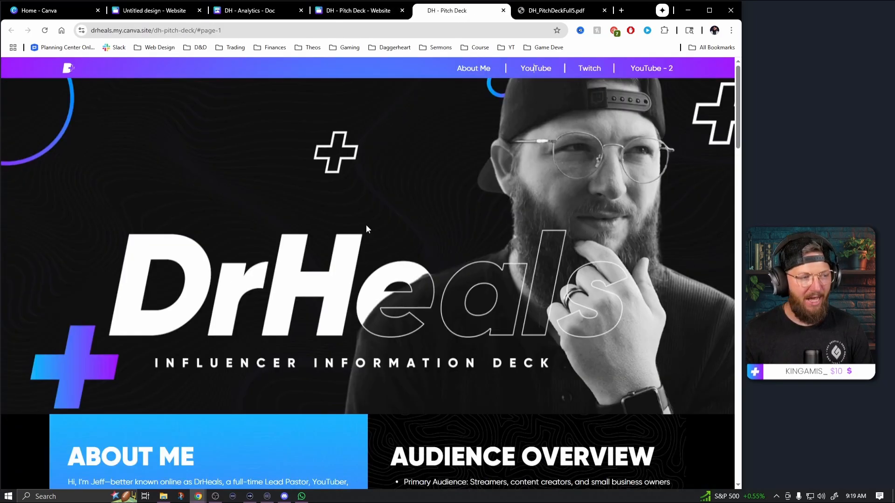
pyautogui.click(554, 10)
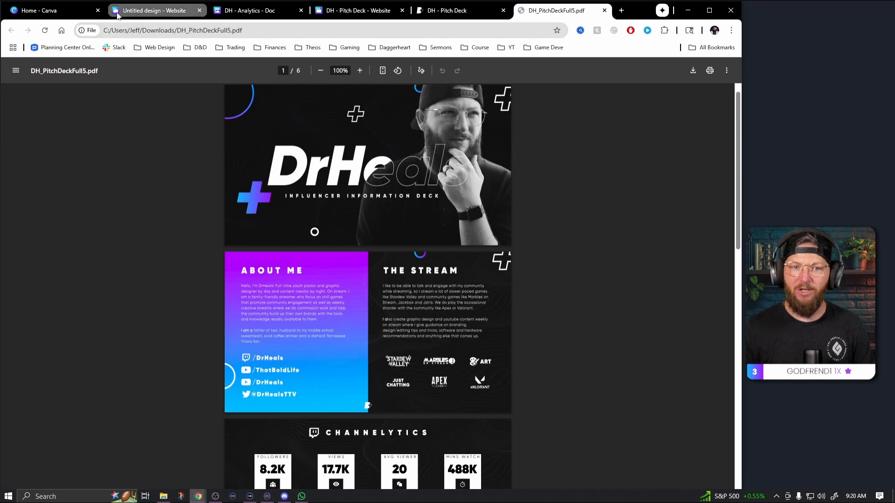
pyautogui.click(148, 11)
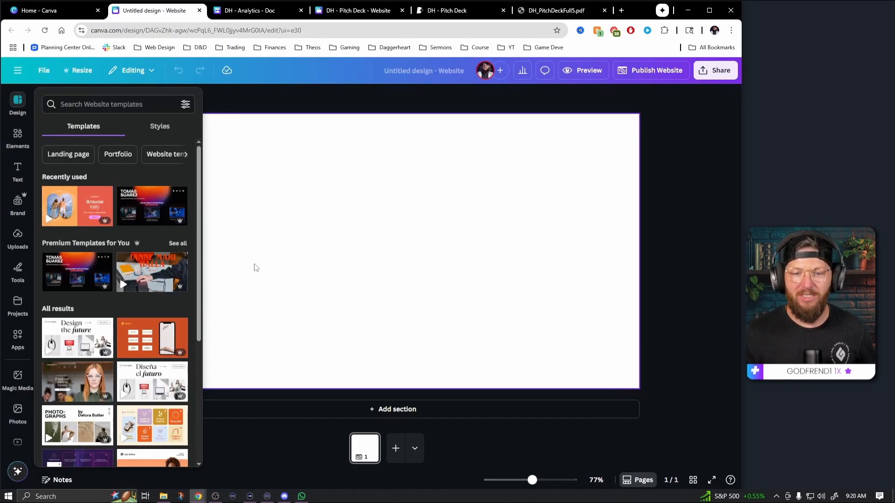
pyautogui.click(402, 215)
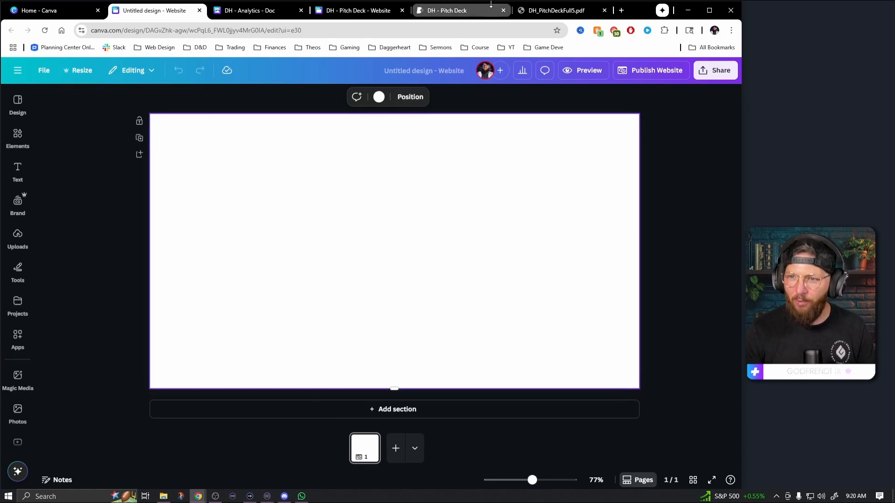
pyautogui.click(555, 16)
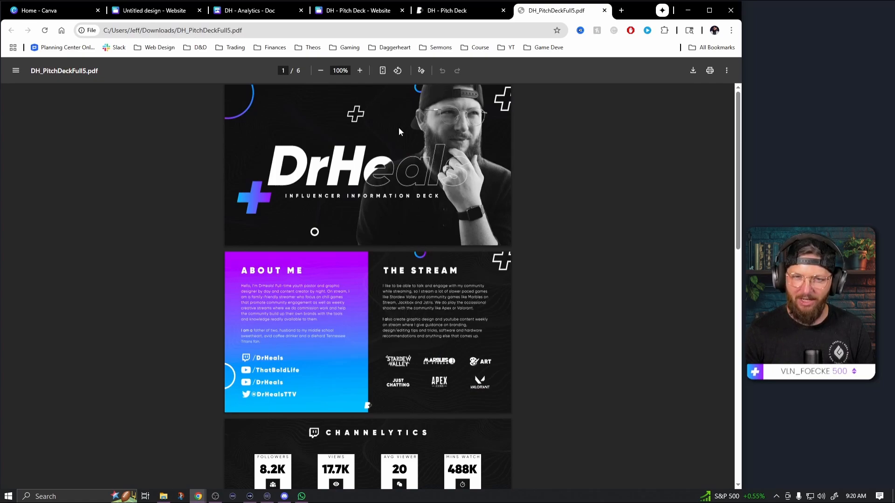
pyautogui.click(155, 13)
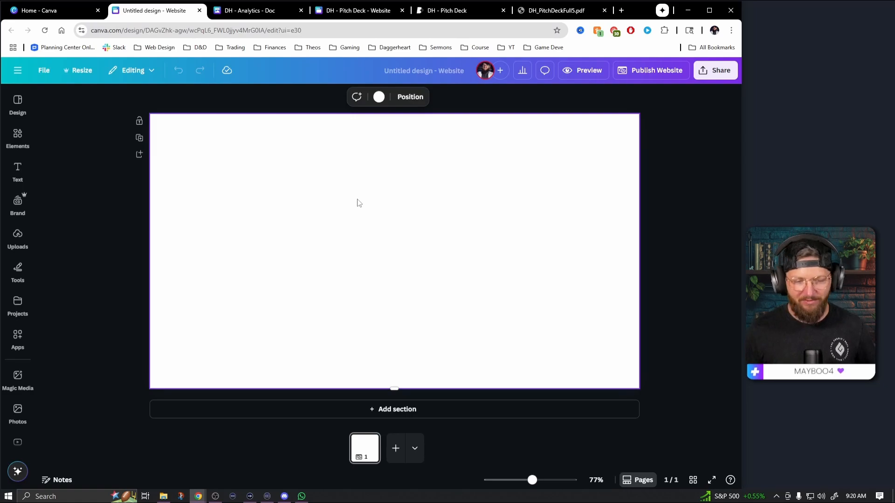
# Insert the uploaded DrHeals Influencer Information Deck cover image and place it against the blank page's left edge
pyautogui.click(18, 203)
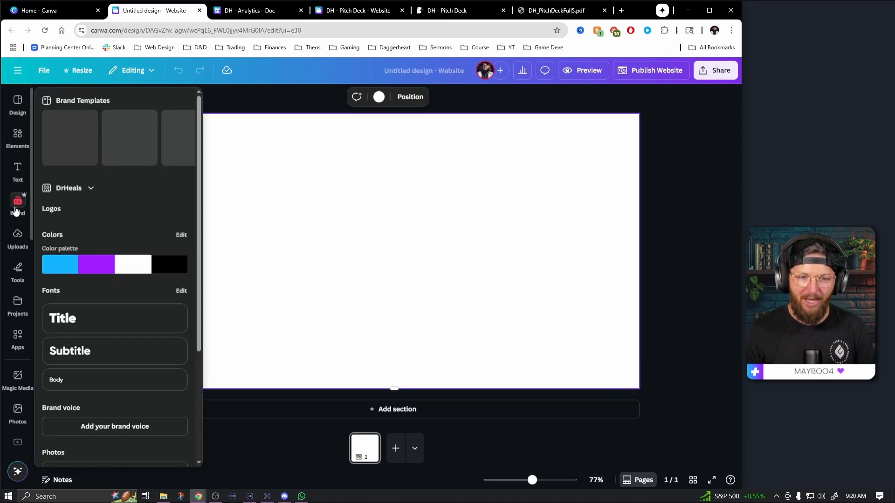
pyautogui.click(18, 171)
pyautogui.click(19, 237)
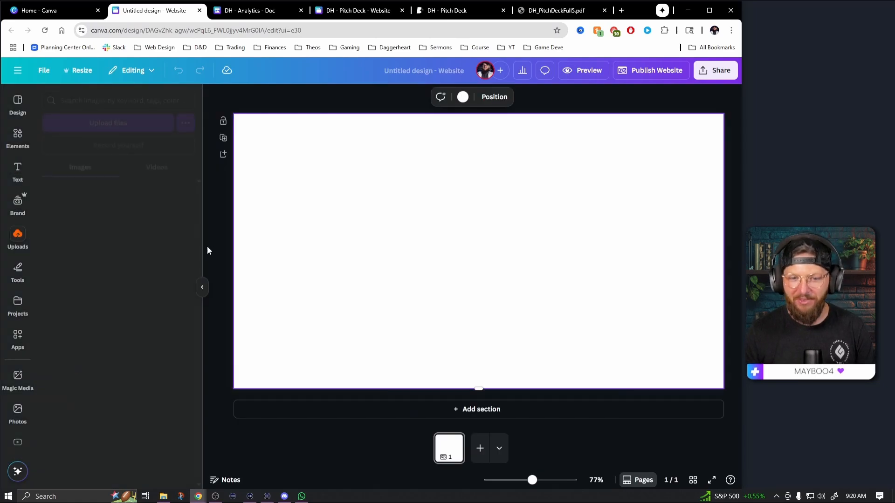
pyautogui.click(152, 207)
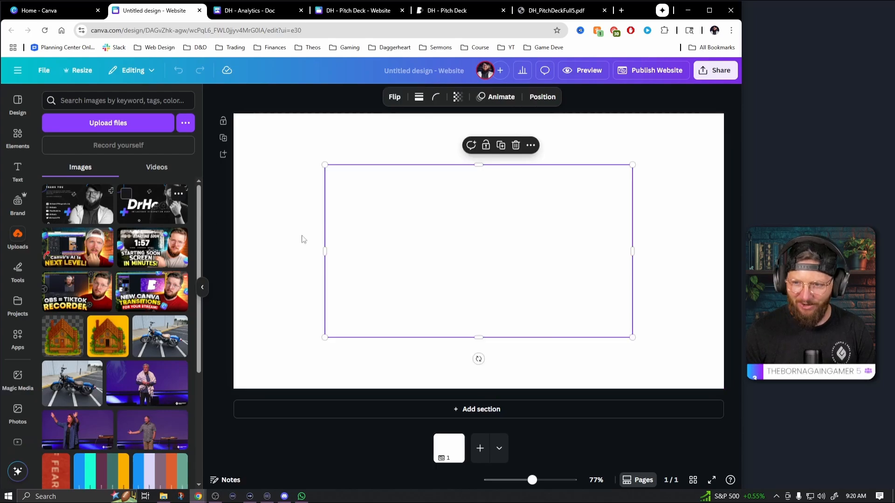
pyautogui.moveTo(452, 255); pyautogui.dragTo(361, 233)
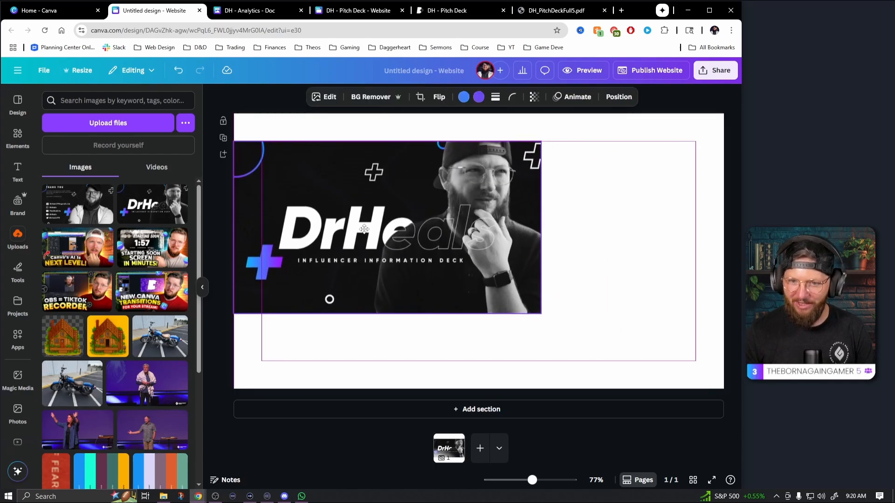
# Enlarge the cover image to the full page width and move it up, leaving a white strip above it
pyautogui.click(202, 287)
pyautogui.moveTo(457, 314); pyautogui.dragTo(641, 417)
pyautogui.click(679, 311)
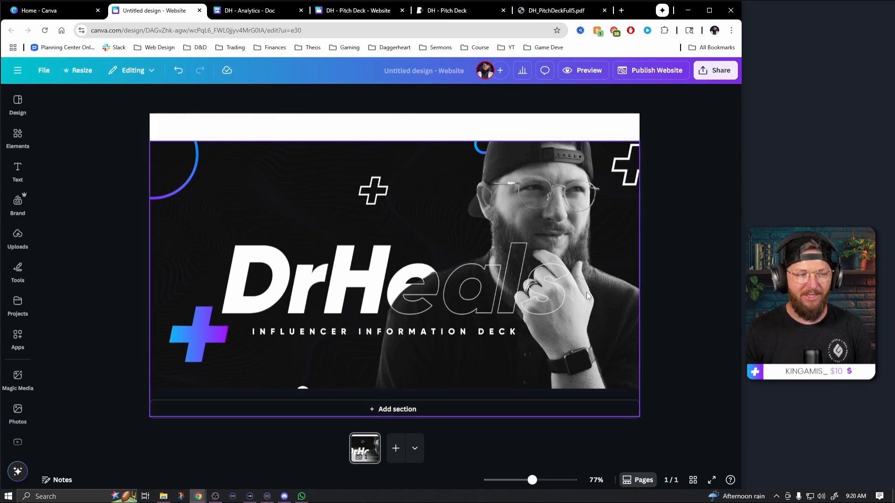
pyautogui.click(529, 295)
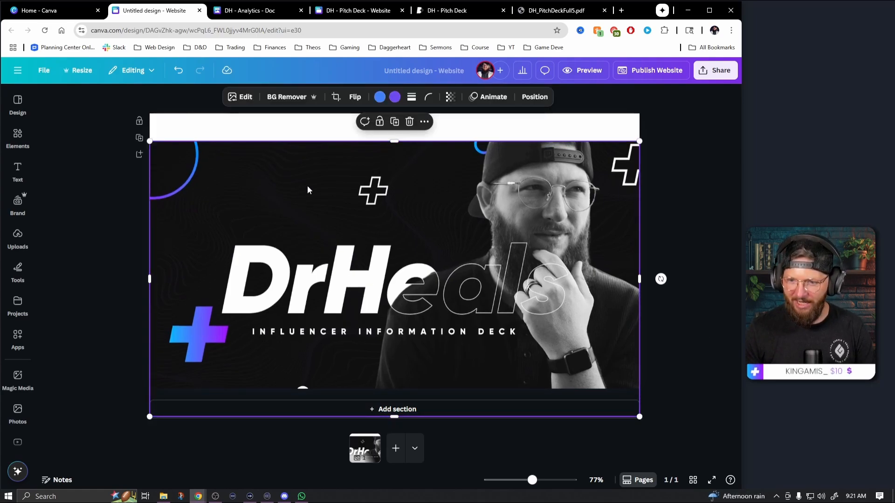
pyautogui.moveTo(454, 256); pyautogui.dragTo(454, 241)
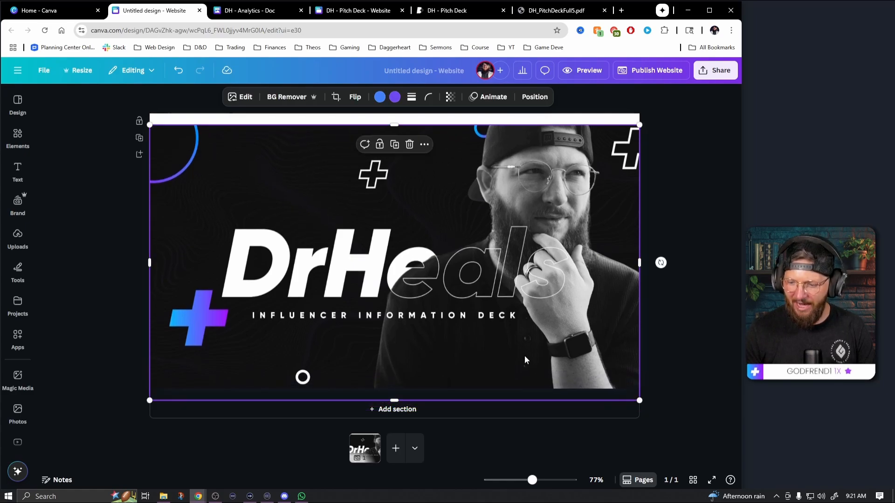
# Review the existing DH - Pitch Deck website design's About Me, Audience Overview and analytics sections, then return to the untitled design
pyautogui.moveTo(532, 480); pyautogui.dragTo(539, 481)
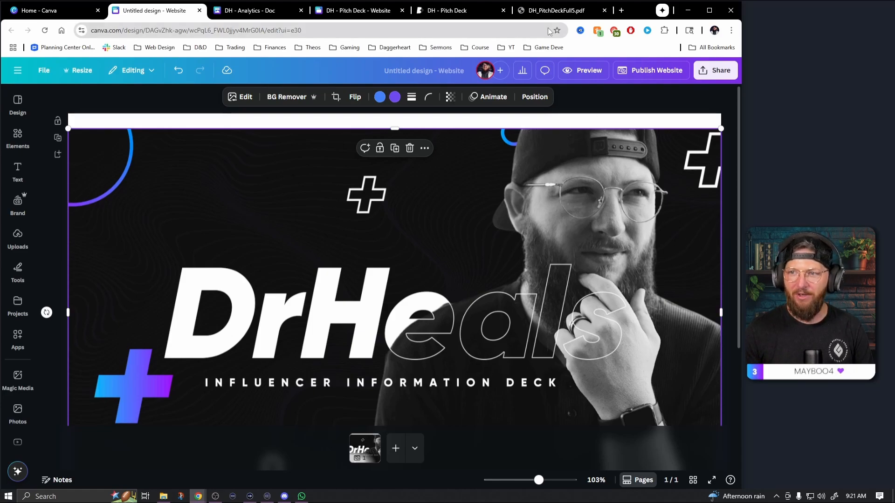
pyautogui.click(351, 13)
pyautogui.scroll(-6, 432, 255)
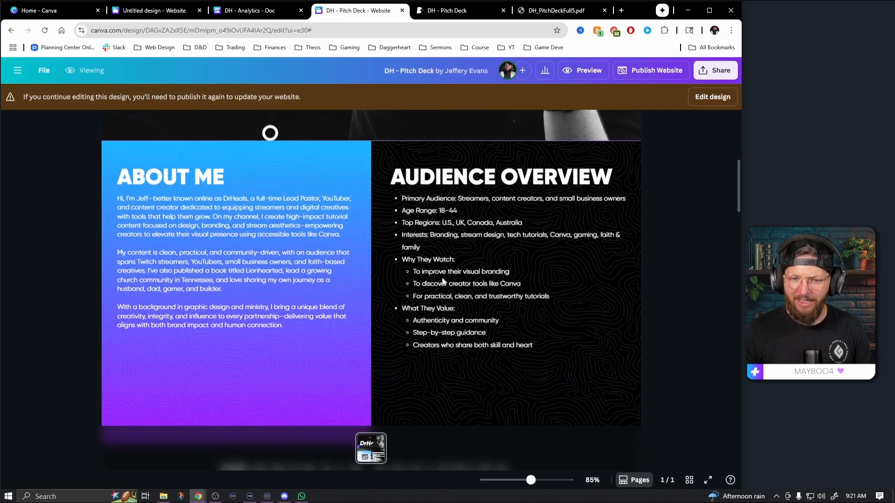
pyautogui.scroll(-8, 442, 281)
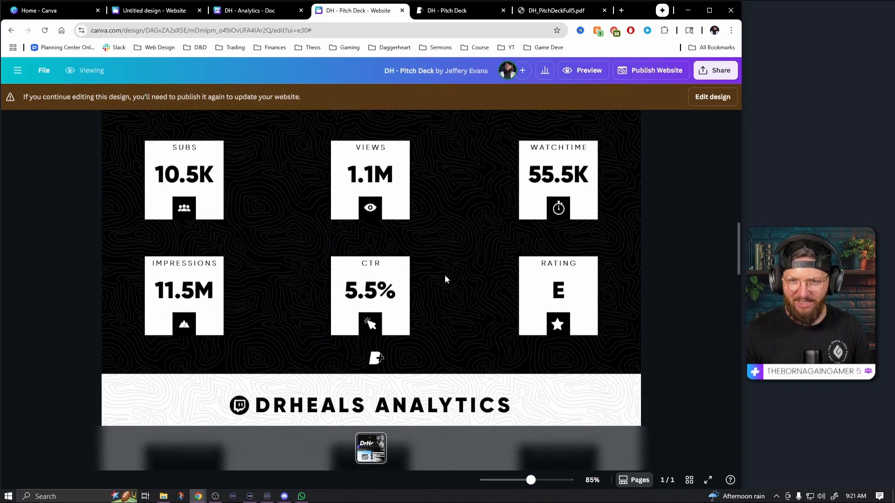
pyautogui.scroll(-5, 445, 279)
pyautogui.hotkey('ctrl', 'shift', 'Tab')
pyautogui.hotkey('ctrl', 'shift', 'Tab')
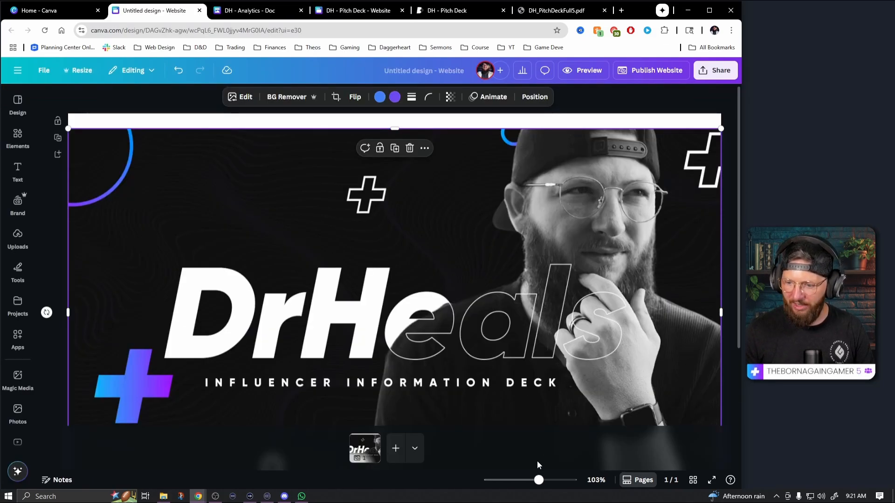
# Nudge the cover image slightly upward to narrow the header strip above it
pyautogui.moveTo(538, 480); pyautogui.dragTo(539, 480)
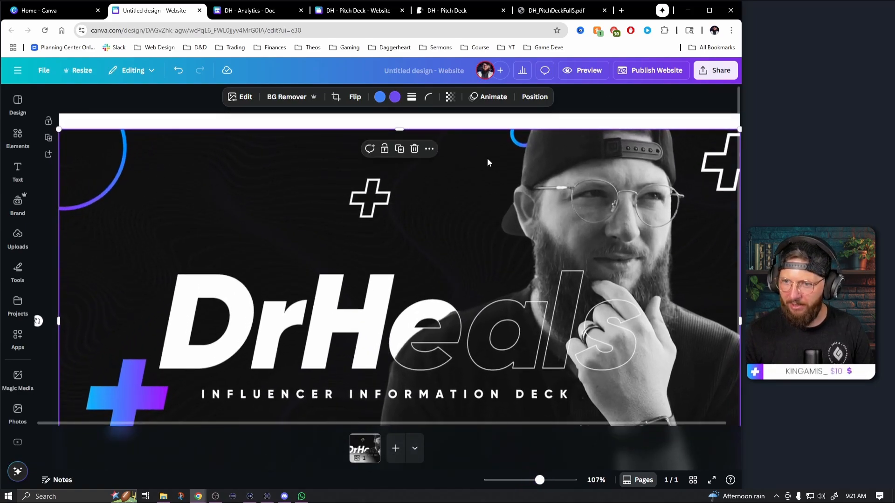
pyautogui.click(240, 123)
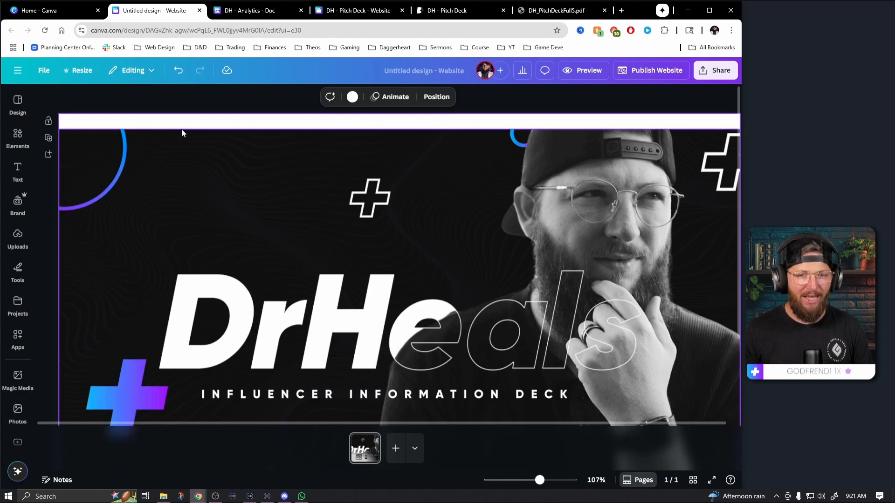
pyautogui.moveTo(261, 164)
pyautogui.mouseDown()
pyautogui.moveTo(418, 291)
pyautogui.moveTo(272, 166)
pyautogui.mouseUp()
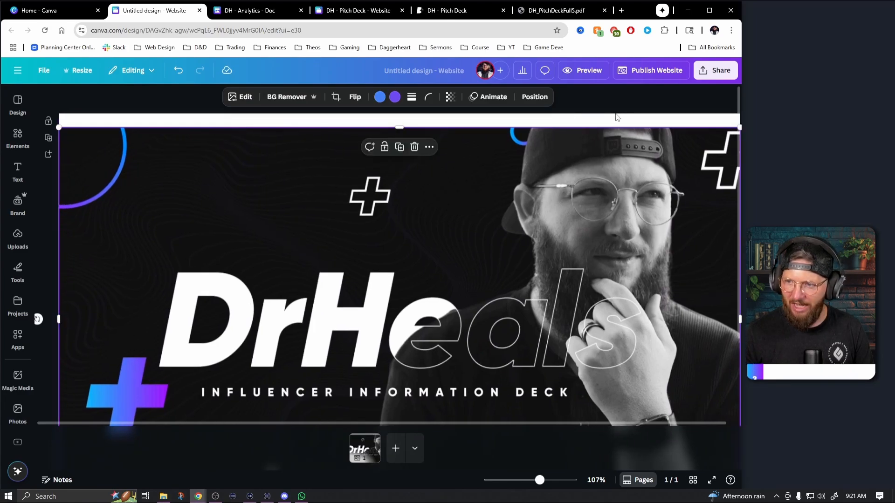
# Set the page background to the blue-to-purple gradient from the DrHeals brand palette
pyautogui.click(193, 122)
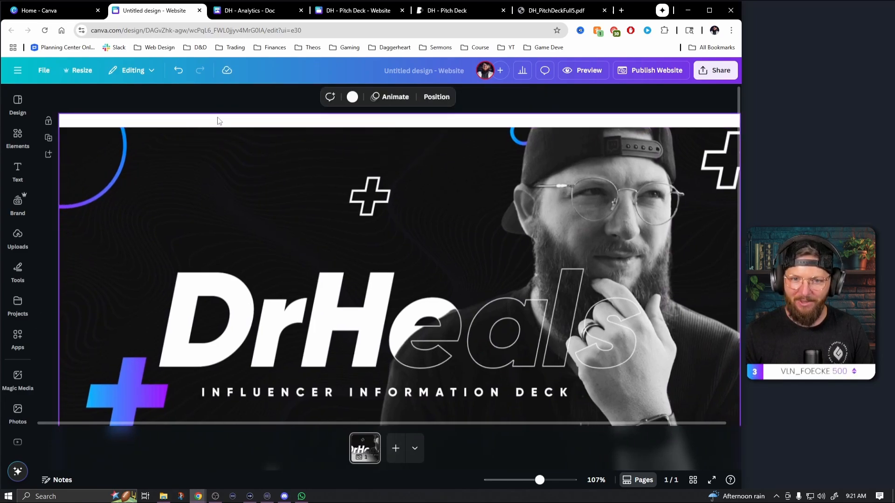
pyautogui.click(352, 98)
pyautogui.click(83, 195)
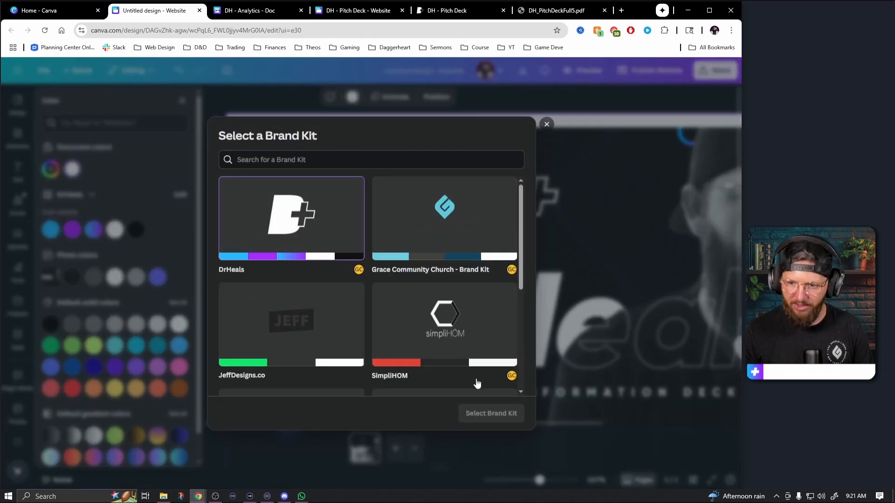
pyautogui.click(544, 126)
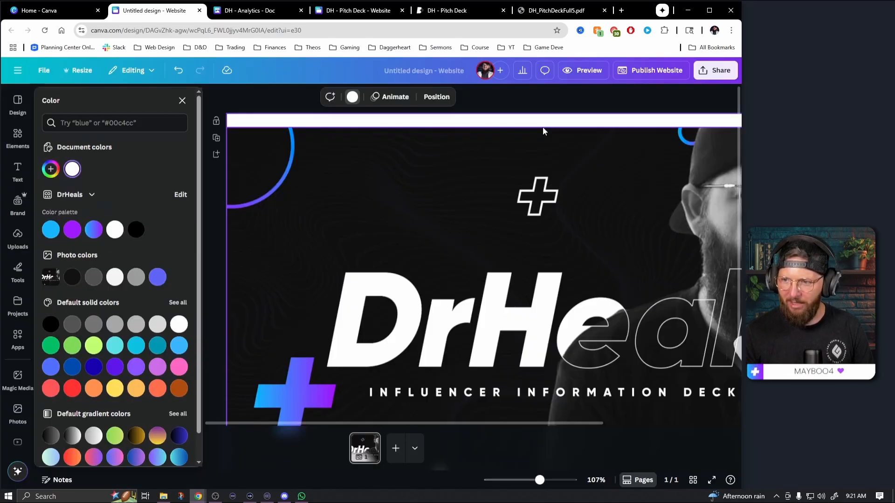
pyautogui.click(93, 229)
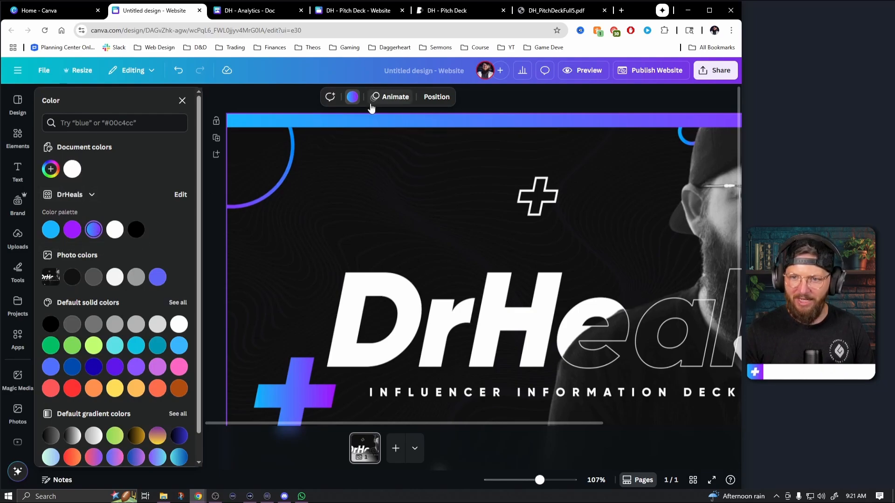
pyautogui.click(511, 105)
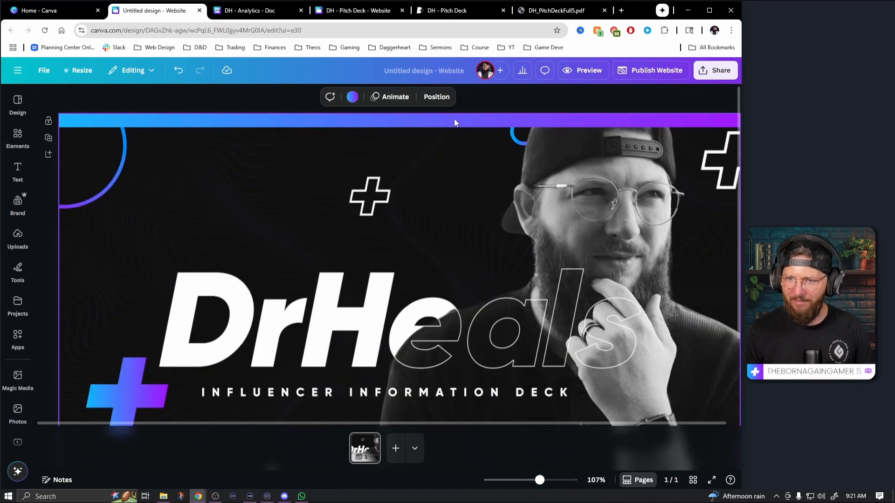
# Try the vertical and diagonal styles for the background gradient and settle on the radial style with blue in the centre
pyautogui.click(351, 97)
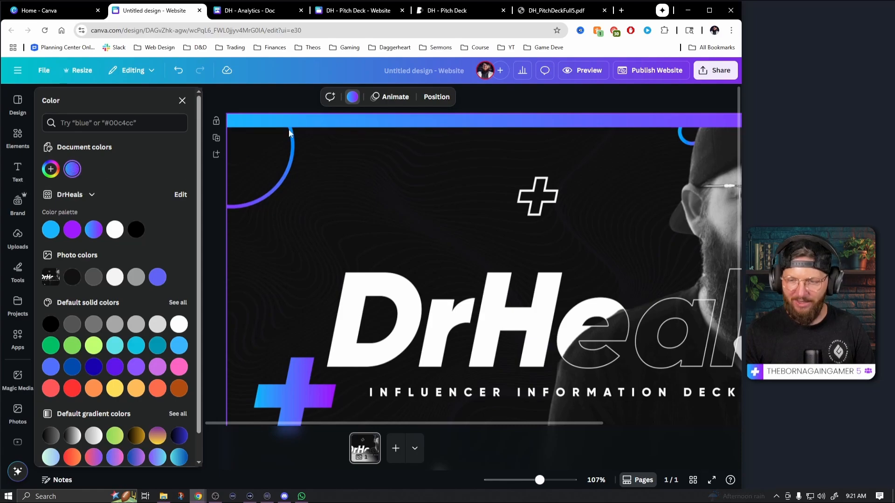
pyautogui.click(73, 170)
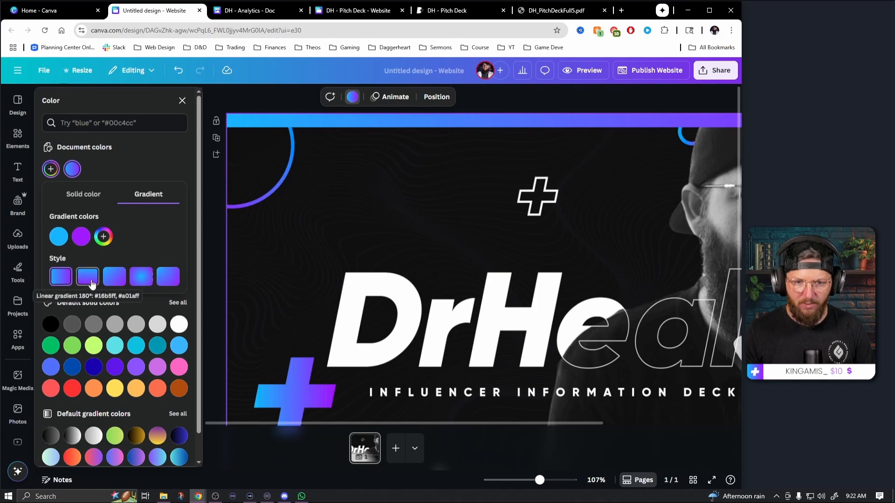
pyautogui.click(143, 277)
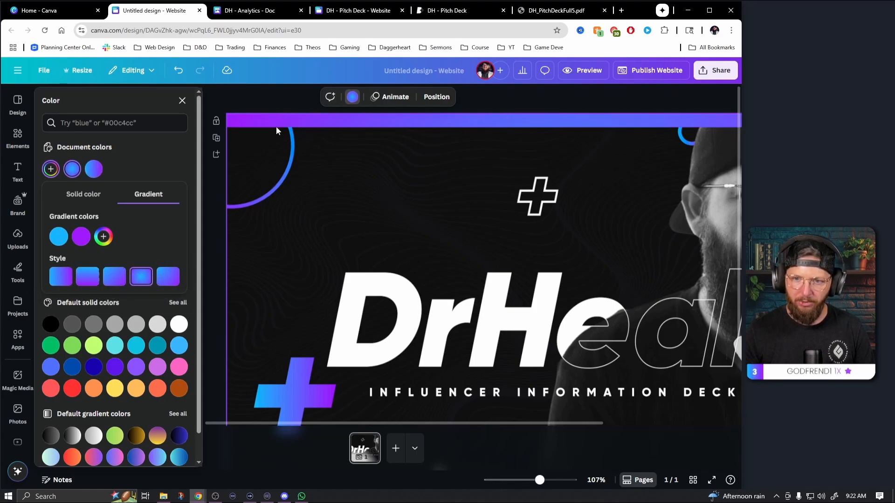
pyautogui.click(88, 278)
pyautogui.click(122, 280)
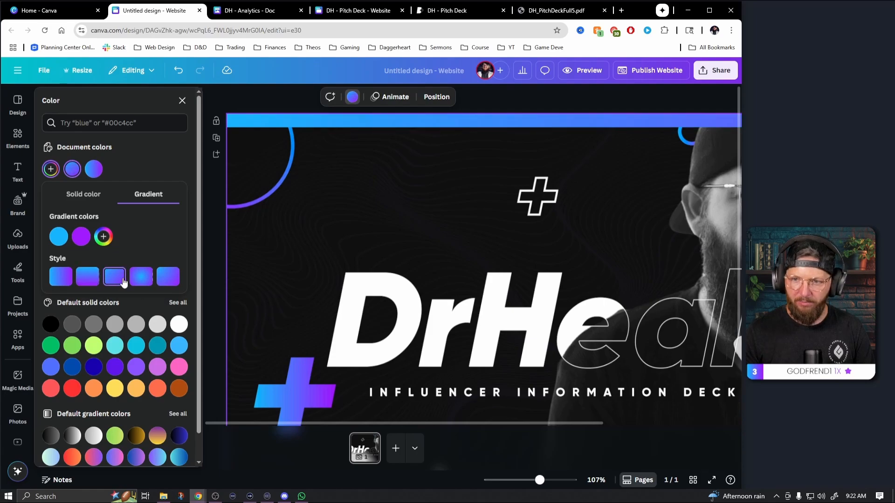
pyautogui.click(141, 279)
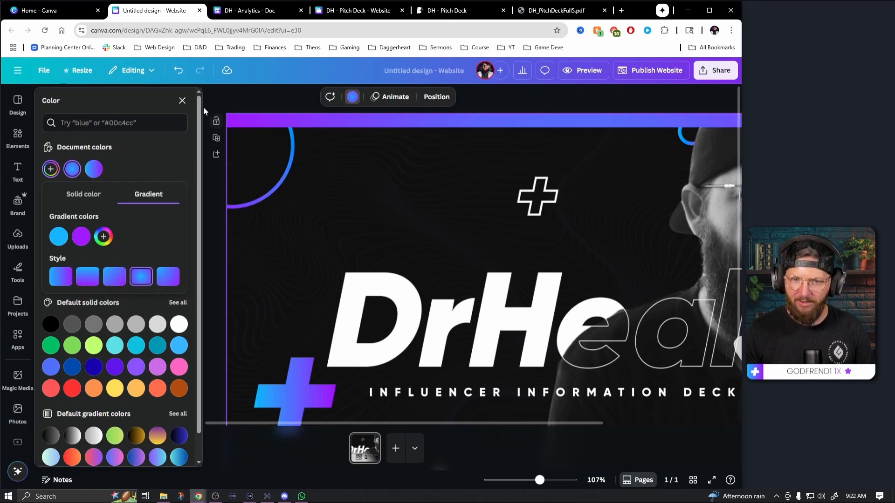
pyautogui.click(182, 100)
pyautogui.click(553, 99)
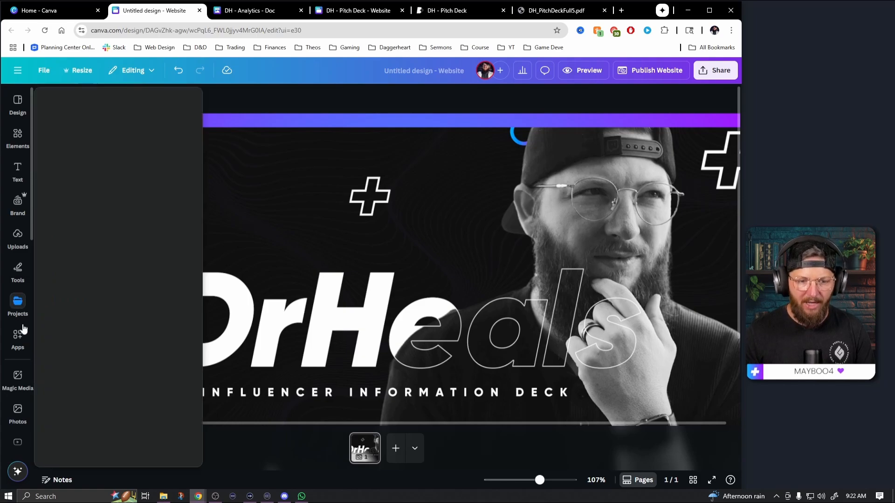
# Add the white DrHeals brand logo and shrink it to fit at the left end of the gradient header strip
pyautogui.click(19, 205)
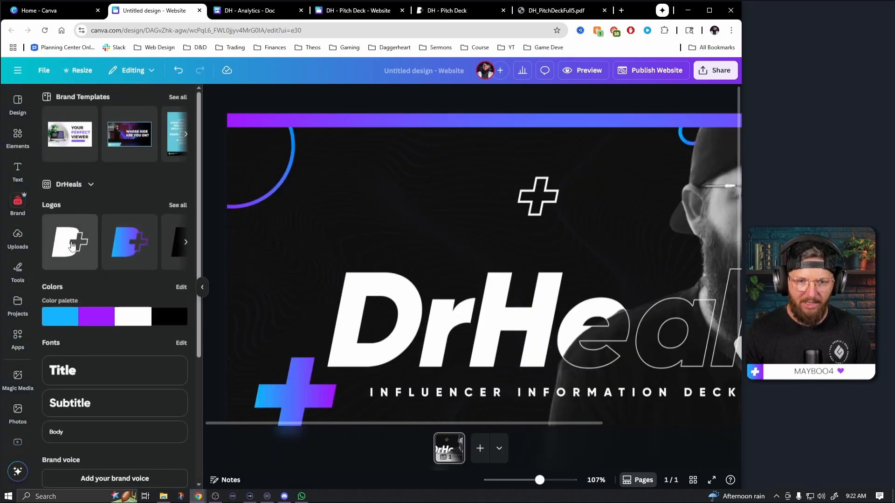
pyautogui.click(70, 242)
pyautogui.moveTo(596, 358); pyautogui.dragTo(522, 325)
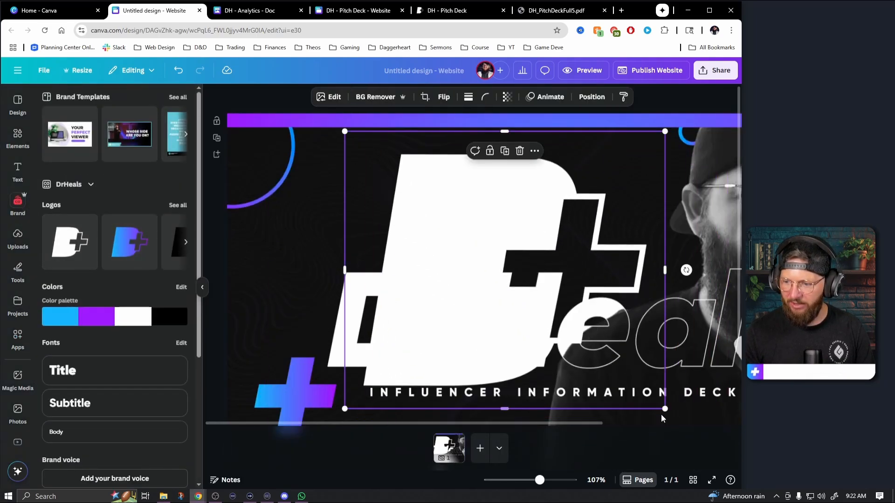
pyautogui.moveTo(665, 411); pyautogui.dragTo(244, 145)
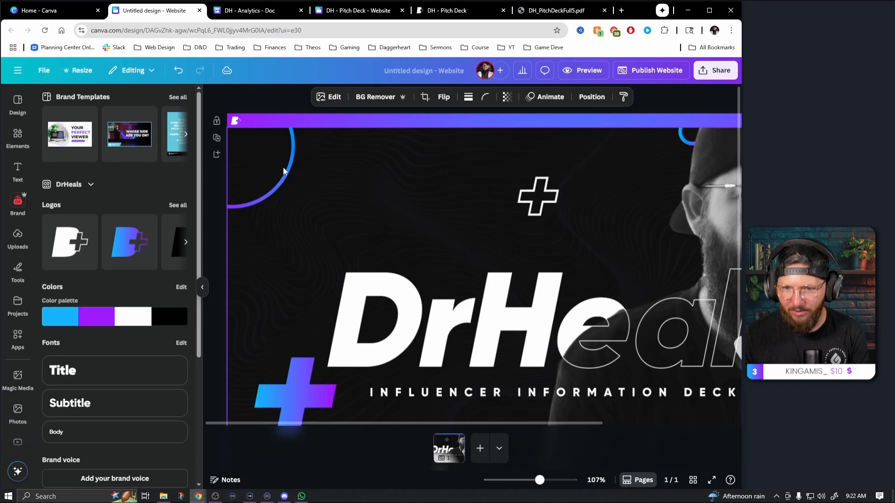
# Nudge the white DrHeals logo slightly to the right within the header strip
pyautogui.click(256, 98)
pyautogui.click(237, 122)
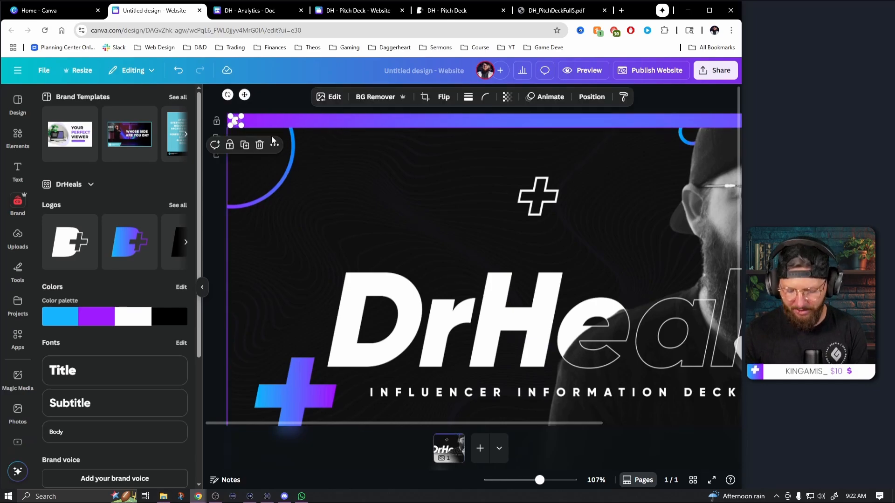
pyautogui.press('Right')
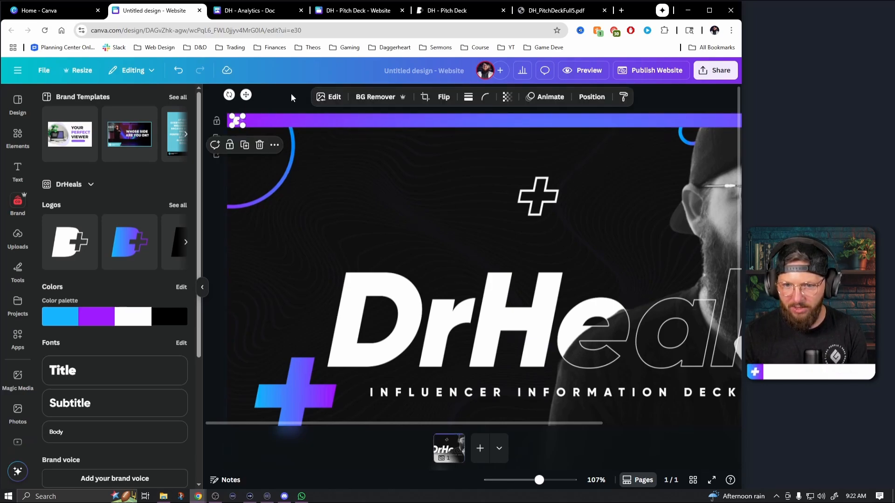
pyautogui.click(283, 94)
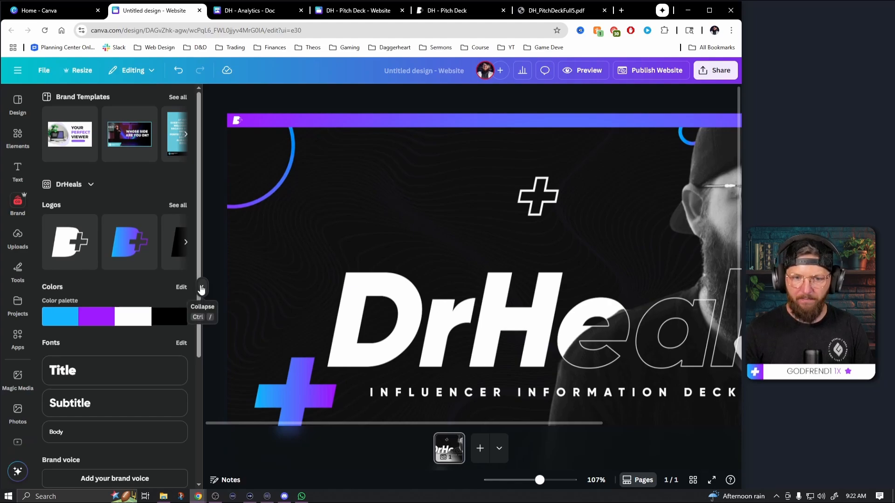
# Add a text box in the brand's Body style and place it in the dark area above the DrHeals title
pyautogui.scroll(-2, 122, 316)
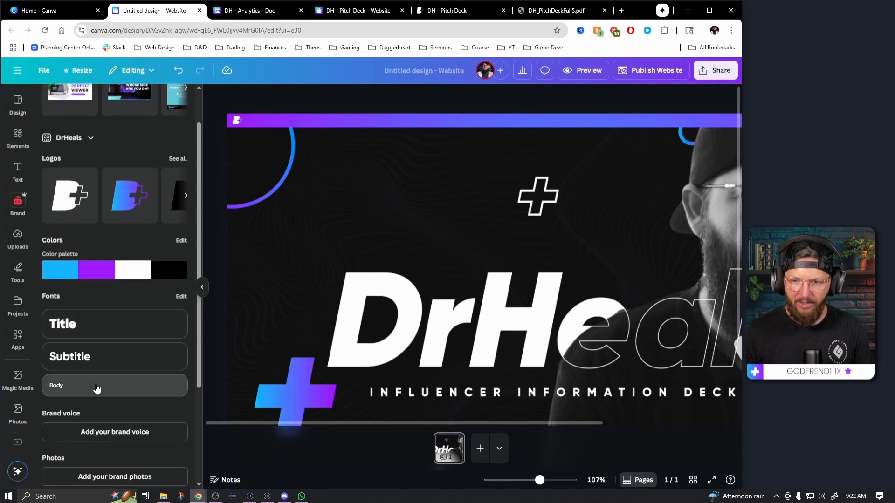
pyautogui.click(96, 387)
pyautogui.moveTo(475, 306); pyautogui.dragTo(390, 194)
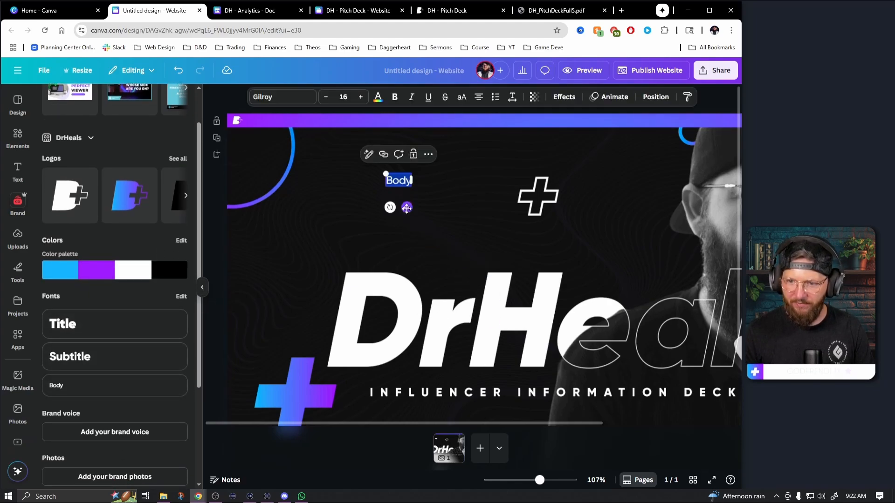
pyautogui.click(203, 287)
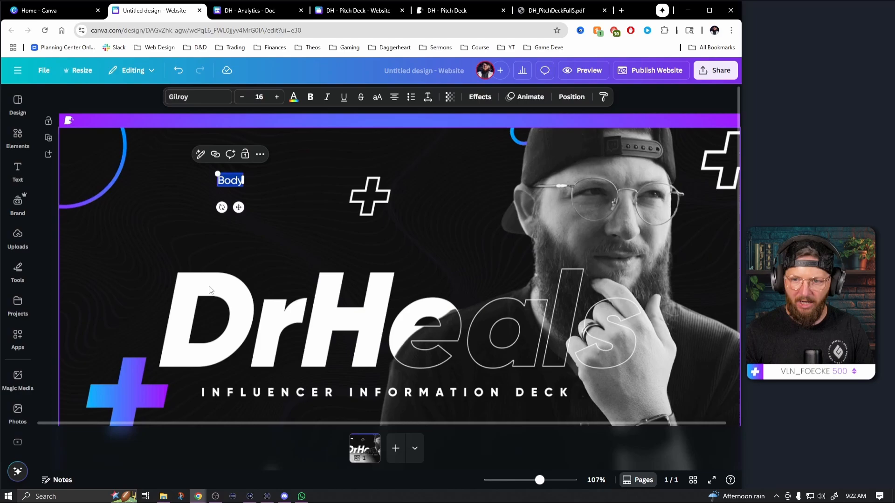
pyautogui.click(297, 208)
pyautogui.doubleClick(230, 181)
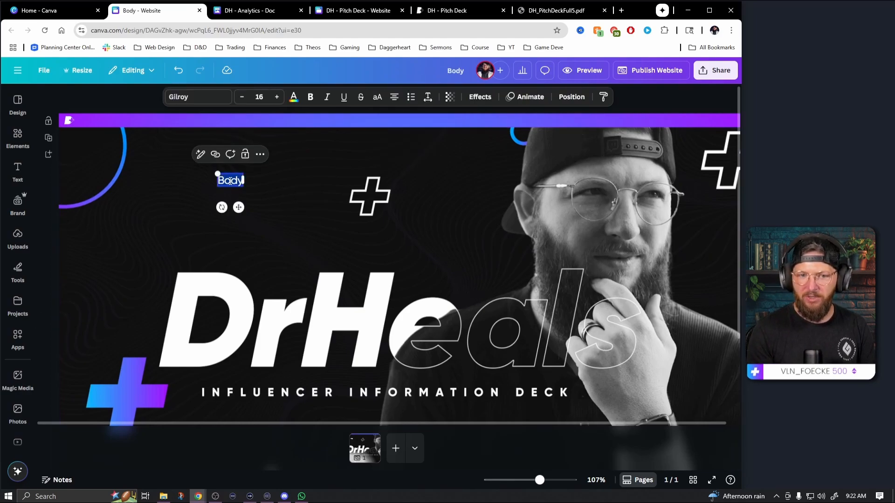
# Link the header logo to Section 1 of the untitled first page in this document
pyautogui.click(68, 137)
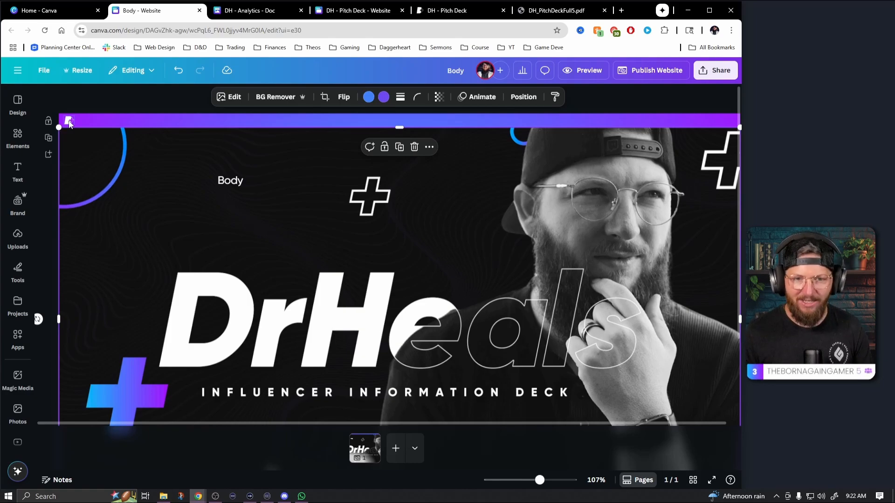
pyautogui.click(70, 122)
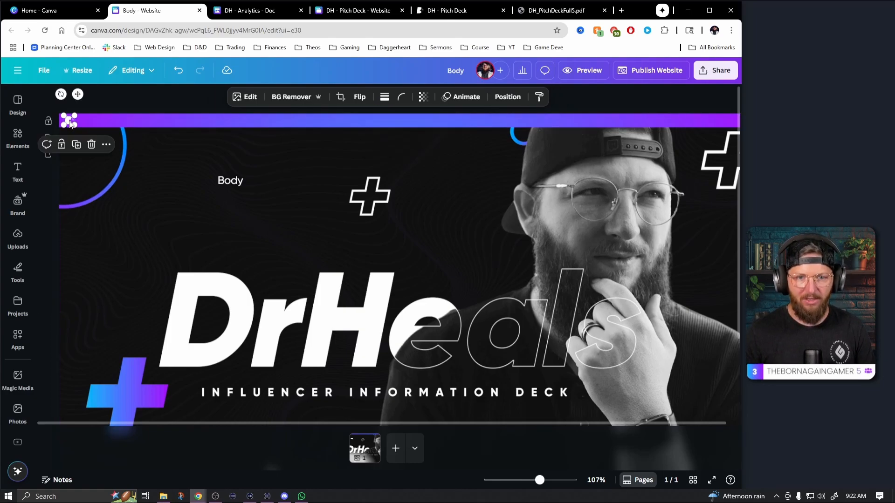
pyautogui.click(107, 144)
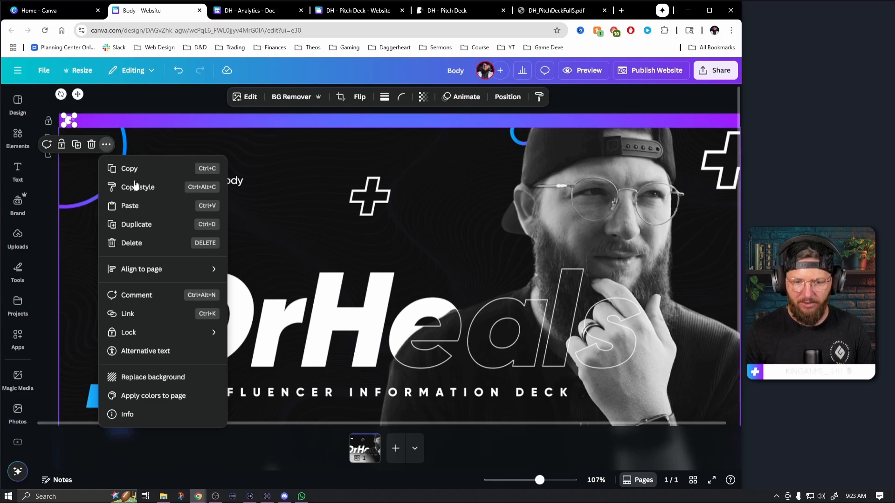
pyautogui.click(129, 318)
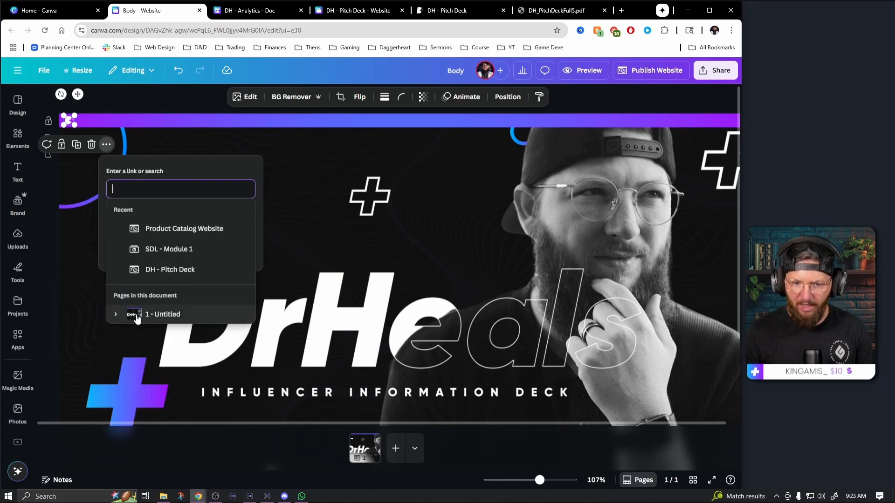
pyautogui.click(116, 315)
pyautogui.scroll(-1, 202, 284)
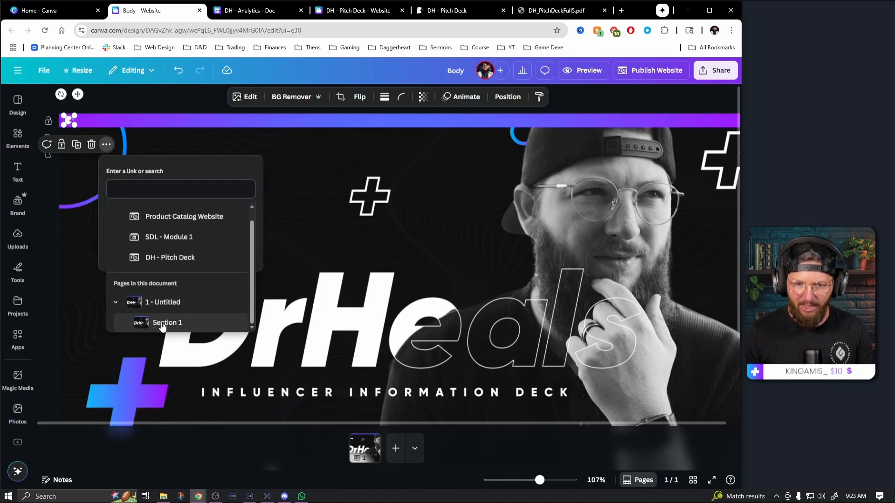
pyautogui.click(165, 324)
pyautogui.click(179, 245)
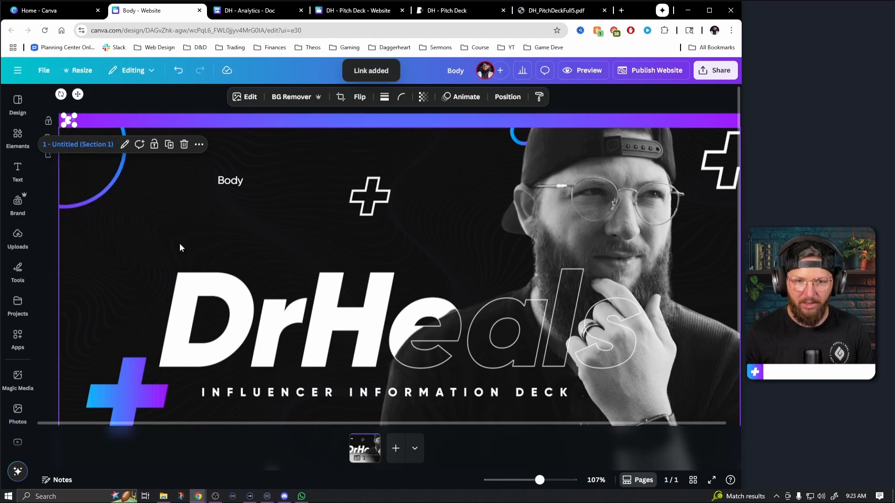
# Change the body text to "About Me" and move it into the right half of the header strip
pyautogui.doubleClick(232, 181)
pyautogui.write('About Me')
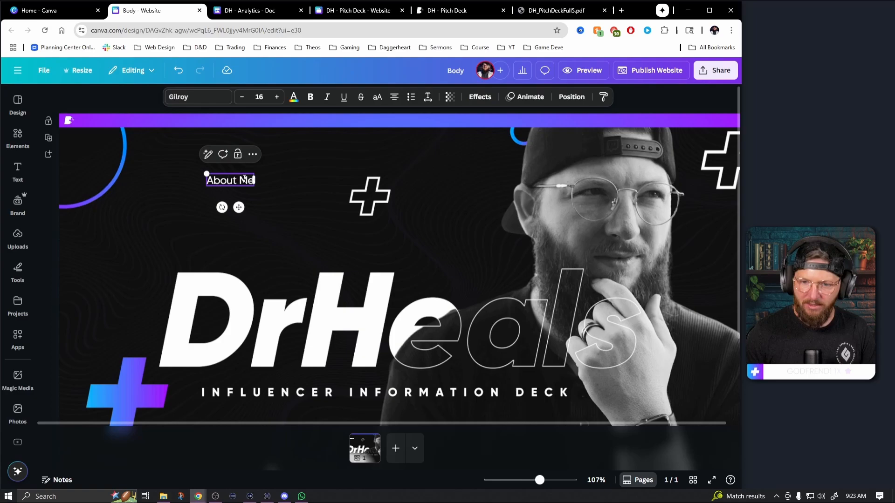
pyautogui.click(294, 197)
pyautogui.moveTo(242, 182); pyautogui.dragTo(599, 158)
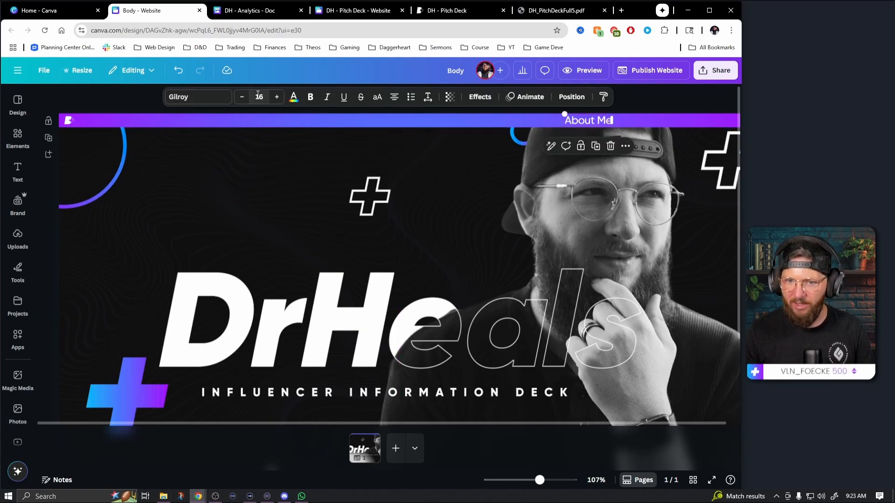
# Format the About Me label in uppercase with font size 11 and letter spacing 70
pyautogui.click(242, 97)
pyautogui.click(242, 96)
pyautogui.click(242, 97)
pyautogui.click(242, 97)
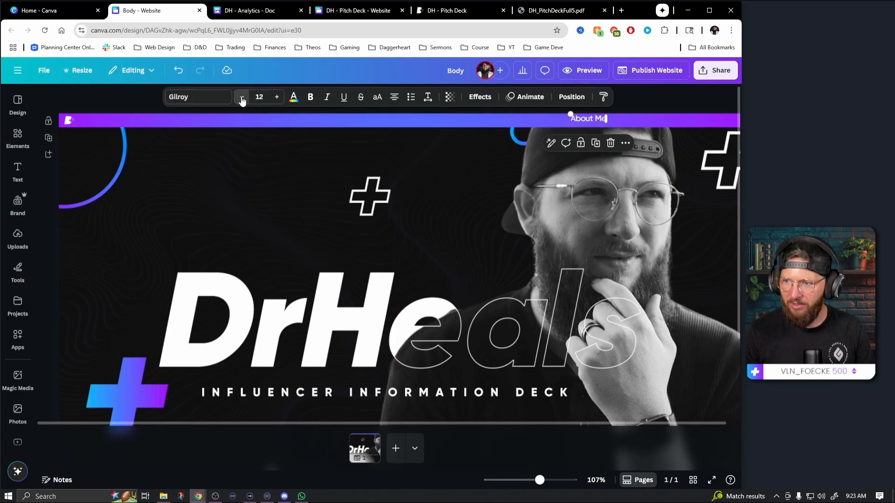
pyautogui.click(426, 97)
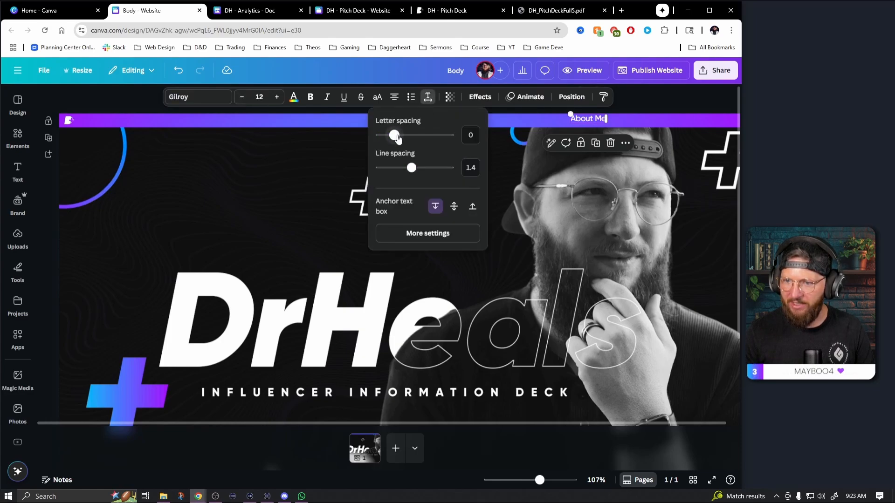
pyautogui.moveTo(395, 134); pyautogui.dragTo(399, 137)
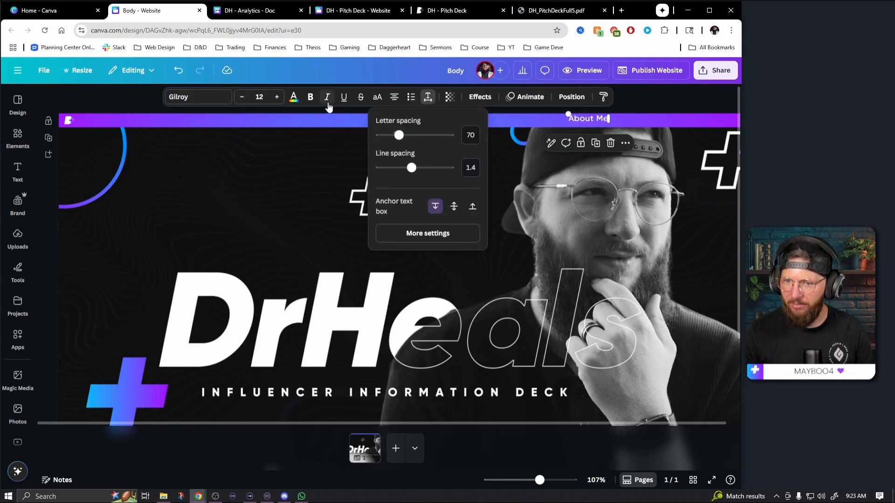
pyautogui.click(378, 99)
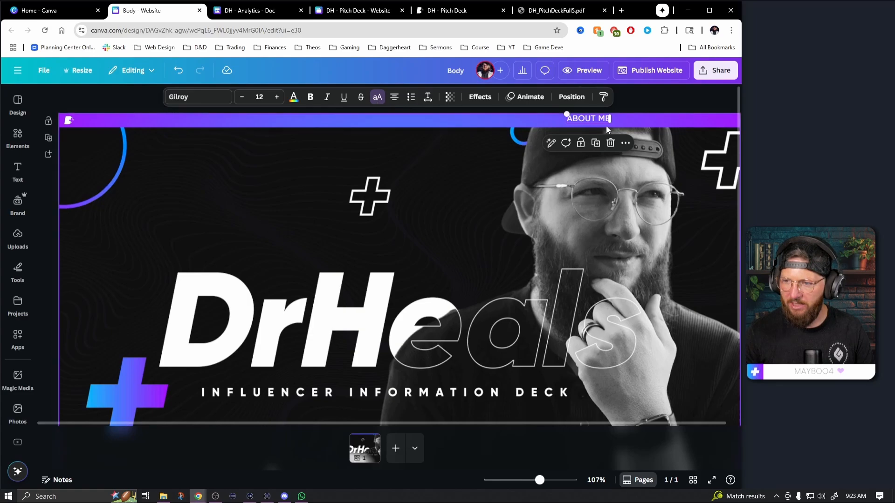
pyautogui.click(242, 97)
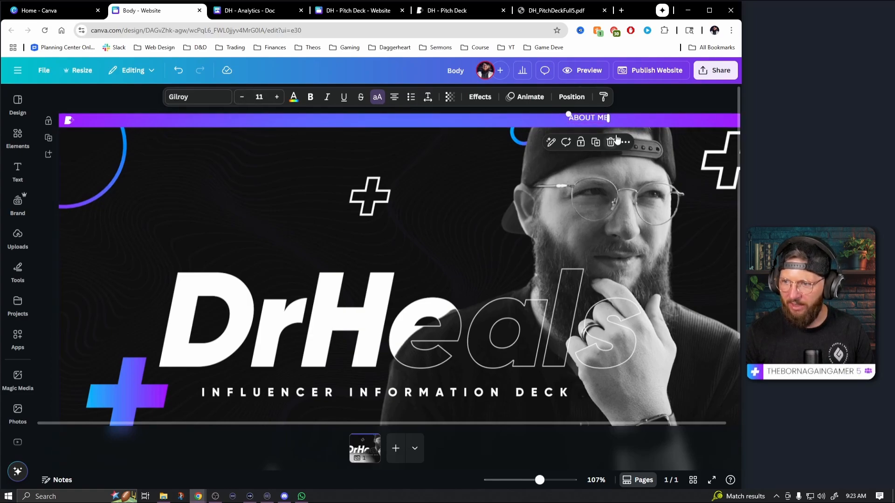
# Shift ABOUT ME left and centre it vertically in the header strip, and place a copy beside it reading "YOUTUBE"
pyautogui.moveTo(595, 119); pyautogui.dragTo(493, 120)
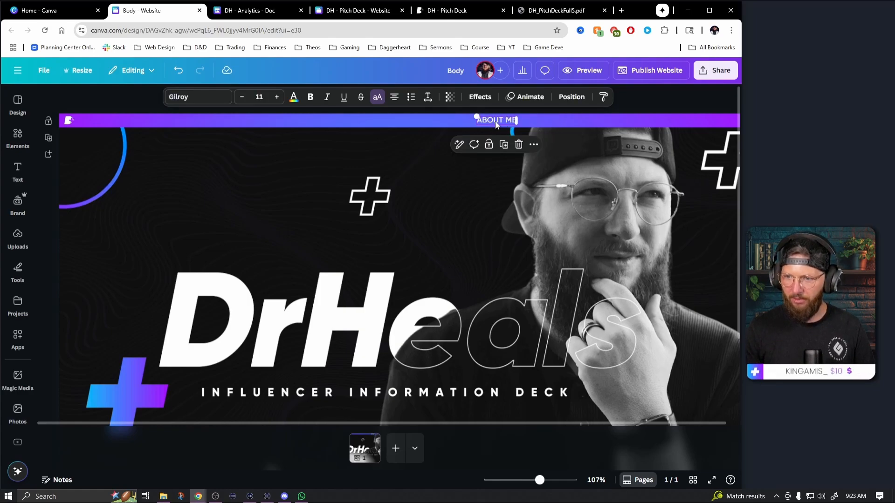
pyautogui.moveTo(495, 124); pyautogui.dragTo(550, 120)
pyautogui.click(550, 120)
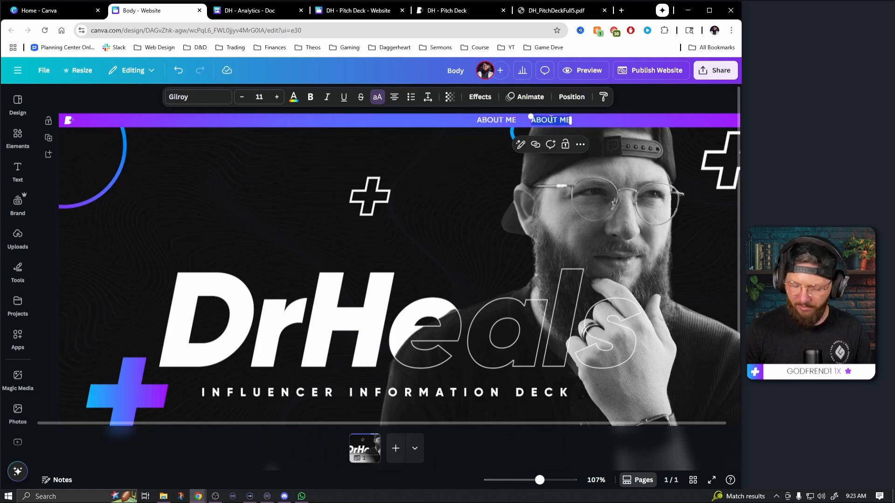
pyautogui.write('YOUTUBE')
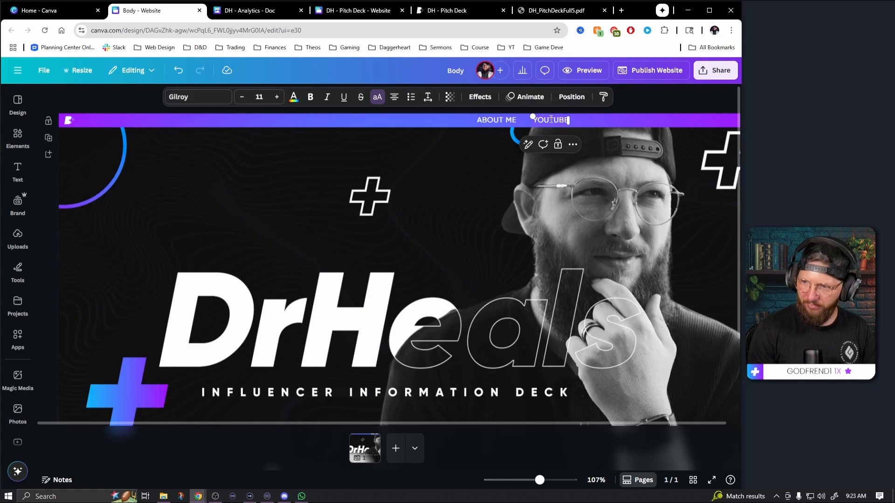
pyautogui.click(636, 109)
# Duplicate the YOUTUBE label to its right in the header and change the copy's text to "TWITCH"
pyautogui.click(555, 121)
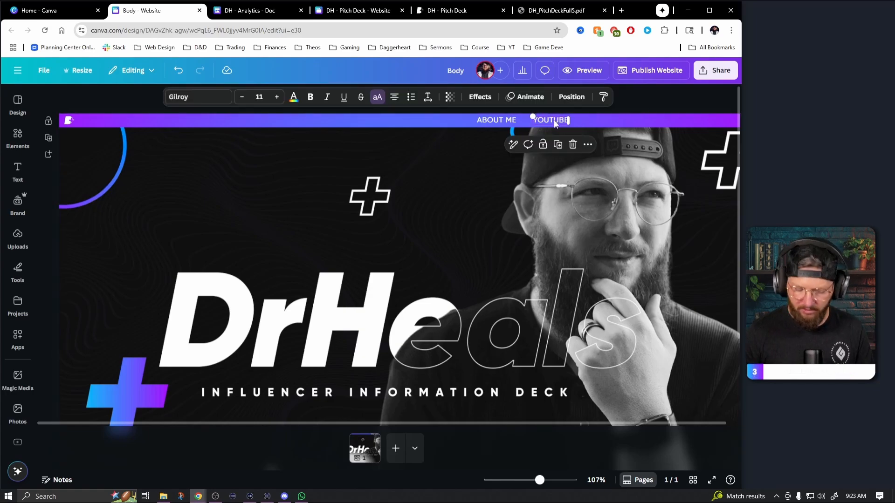
pyautogui.moveTo(553, 124); pyautogui.dragTo(607, 125)
pyautogui.doubleClick(605, 119)
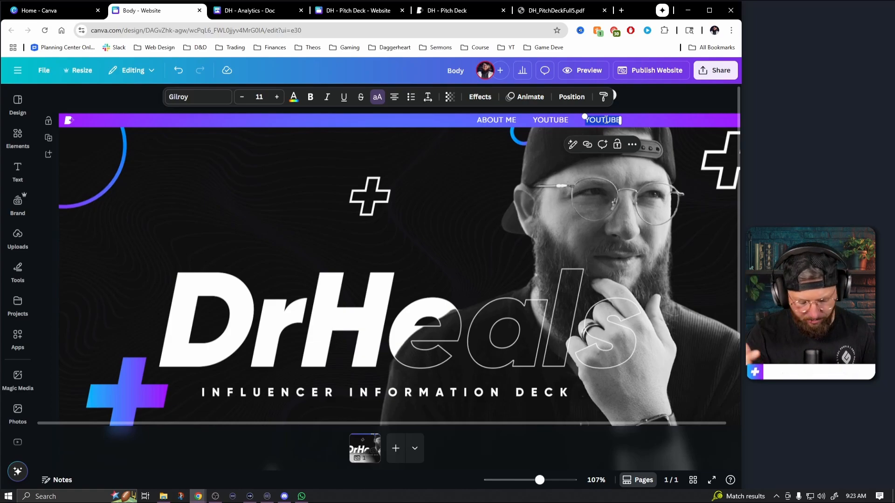
pyautogui.write('TWITCH')
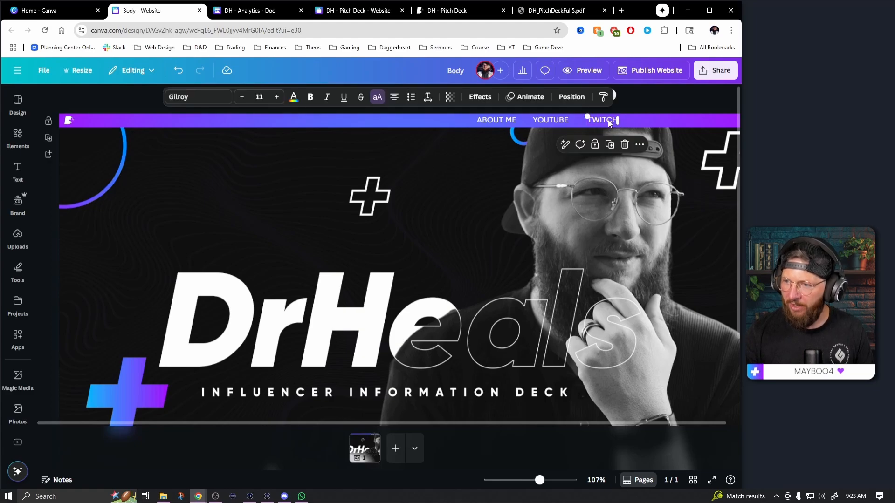
# Place a copy of the TWITCH label to its right as the fourth header entry, in line with the others
pyautogui.moveTo(604, 123); pyautogui.dragTo(651, 124)
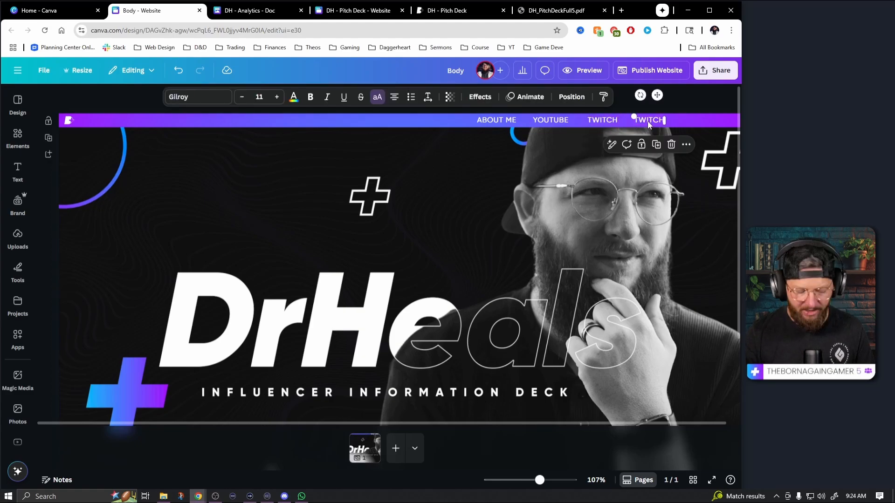
pyautogui.hotkey('ctrl', 'z')
pyautogui.click(601, 120)
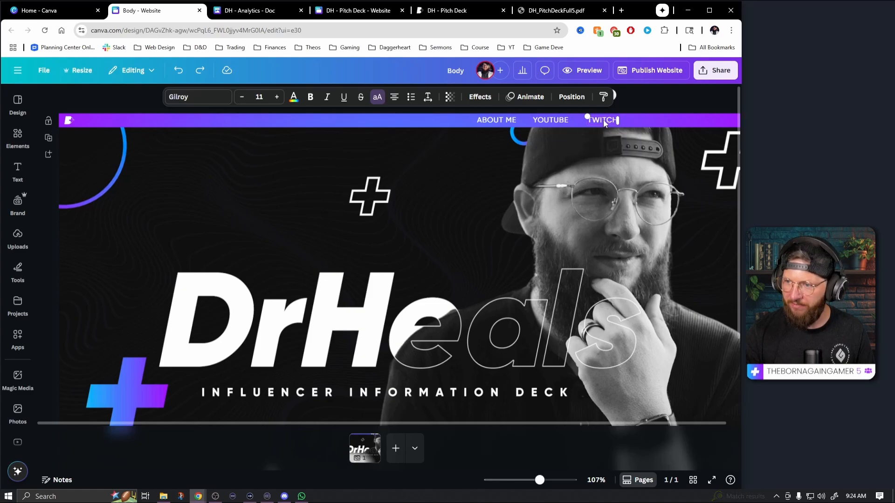
pyautogui.moveTo(603, 119); pyautogui.dragTo(651, 122)
pyautogui.keyDown('shift'); pyautogui.click(607, 121); pyautogui.keyUp('shift')
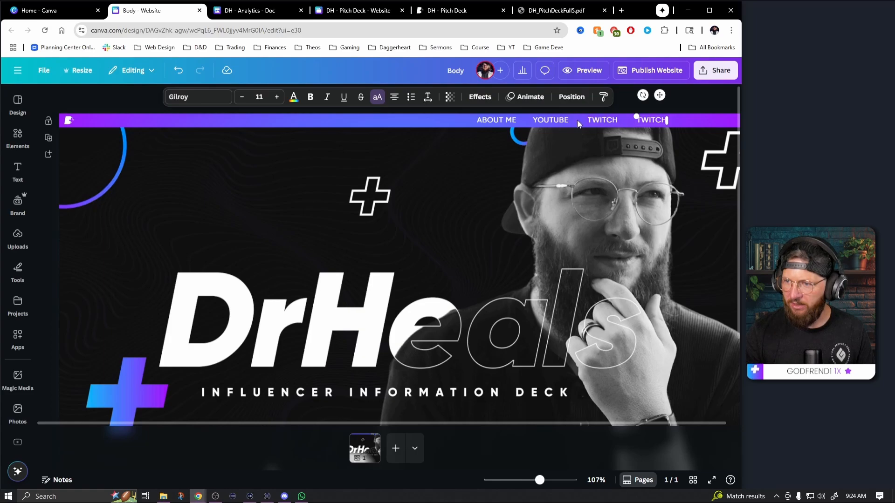
pyautogui.keyDown('shift'); pyautogui.click(556, 121); pyautogui.keyUp('shift')
pyautogui.moveTo(560, 125); pyautogui.dragTo(561, 121)
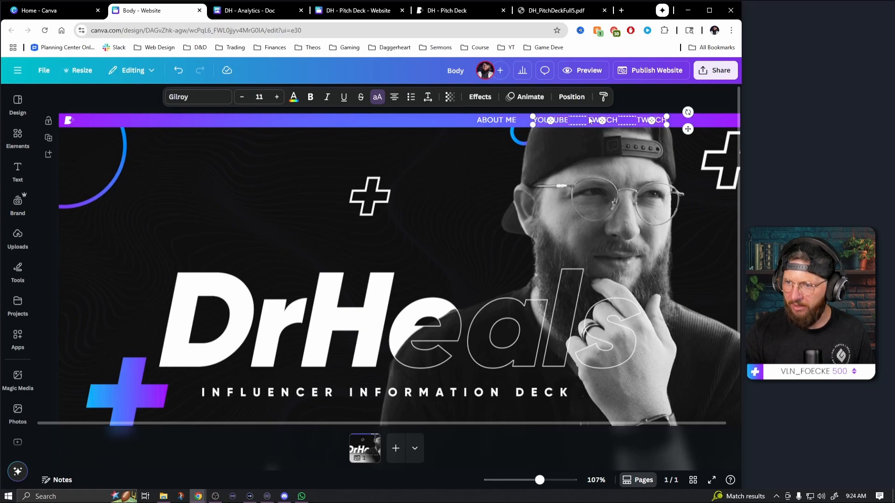
# Change the fourth header label to "YOUTUBE -2" and shift it right to even out the menu spacing
pyautogui.click(652, 95)
pyautogui.doubleClick(653, 120)
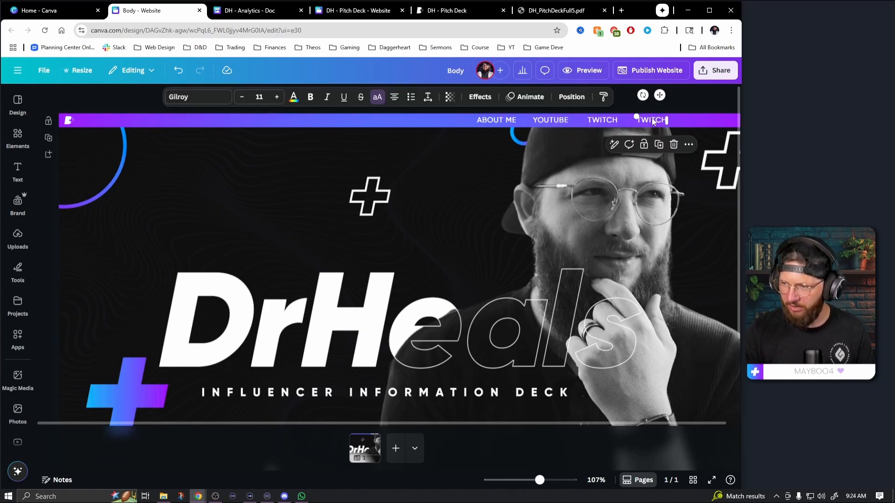
pyautogui.write('YOUTUBE -2')
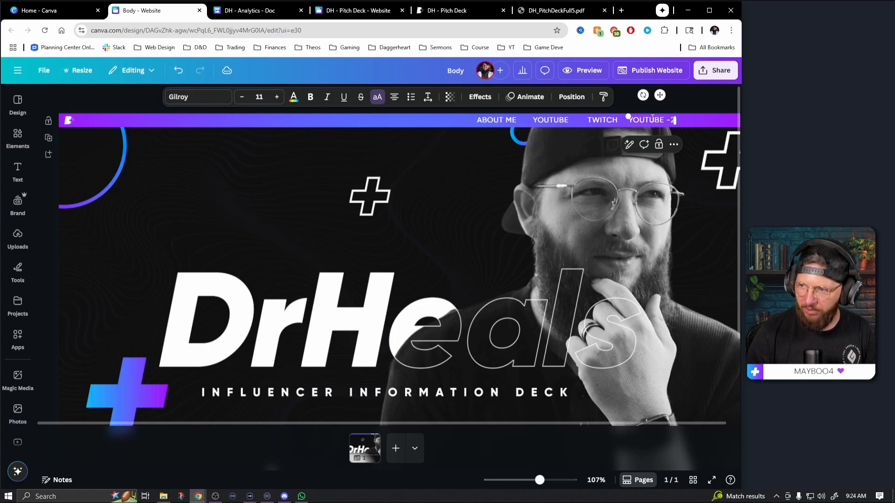
pyautogui.click(713, 96)
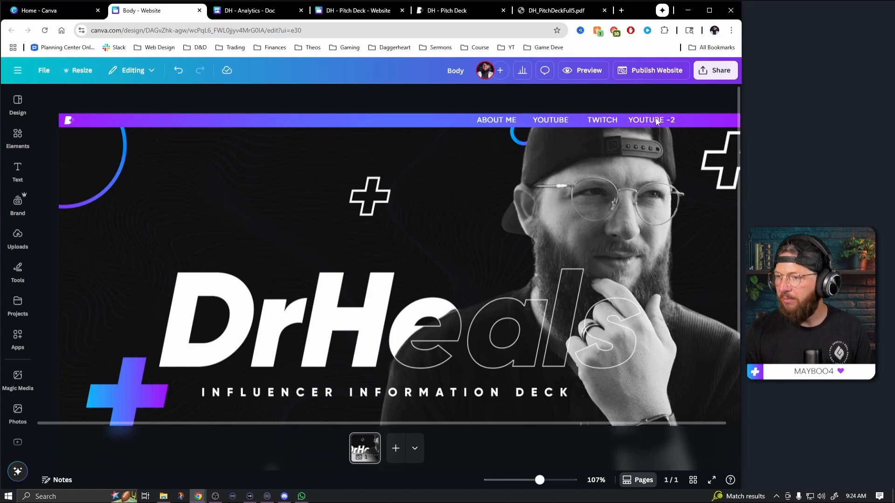
pyautogui.click(648, 124)
pyautogui.moveTo(647, 121); pyautogui.dragTo(656, 122)
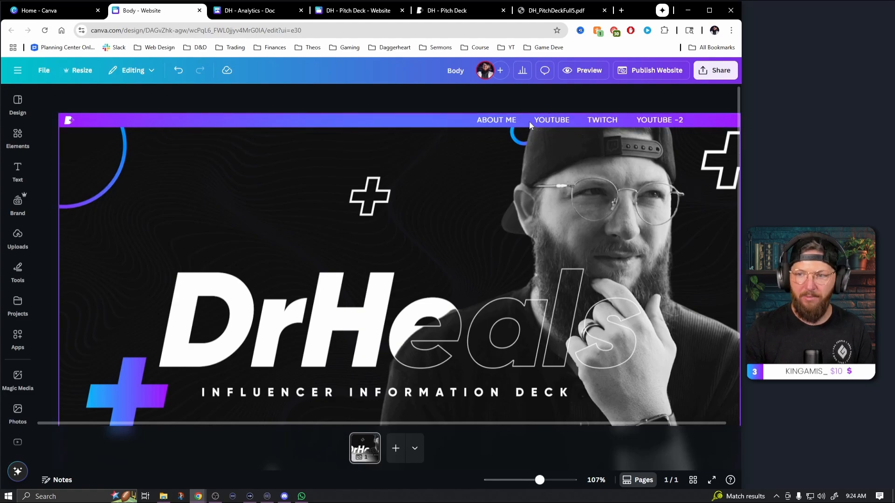
pyautogui.click(511, 122)
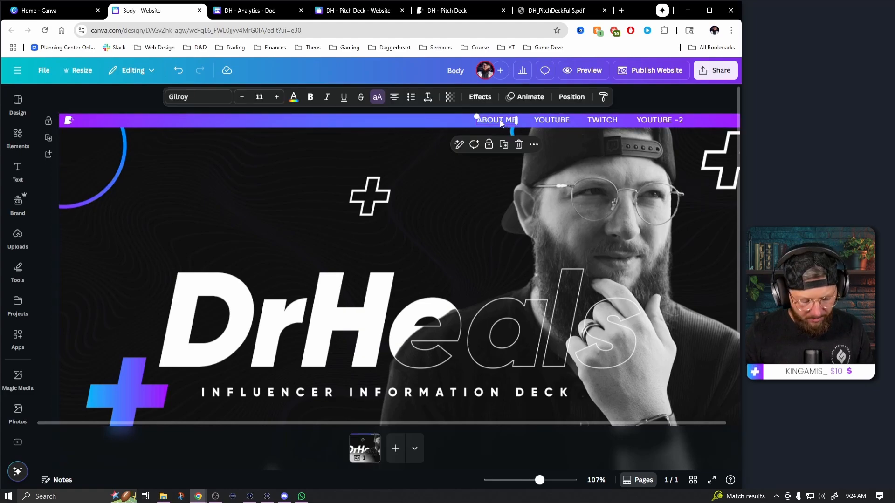
# Create a "|" divider from a copy of the ABOUT ME label and place it between ABOUT ME and YOUTUBE, aligned with the header text
pyautogui.keyDown('alt'); pyautogui.moveTo(500, 124); pyautogui.dragTo(514, 123); pyautogui.keyUp('alt')
pyautogui.doubleClick(524, 120)
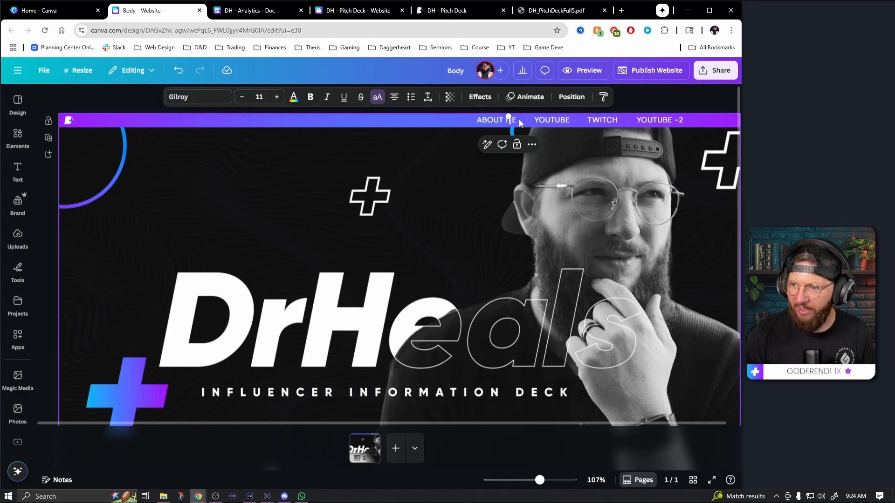
pyautogui.press('BackSpace')
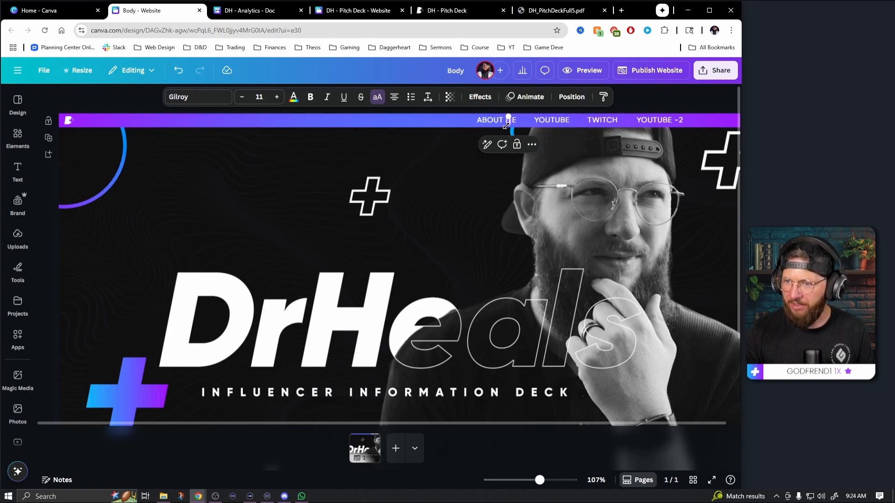
pyautogui.click(658, 95)
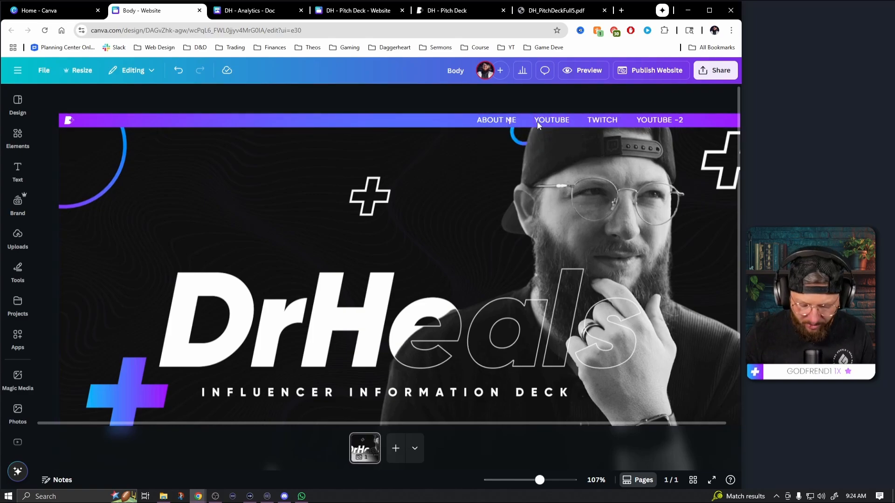
pyautogui.click(511, 125)
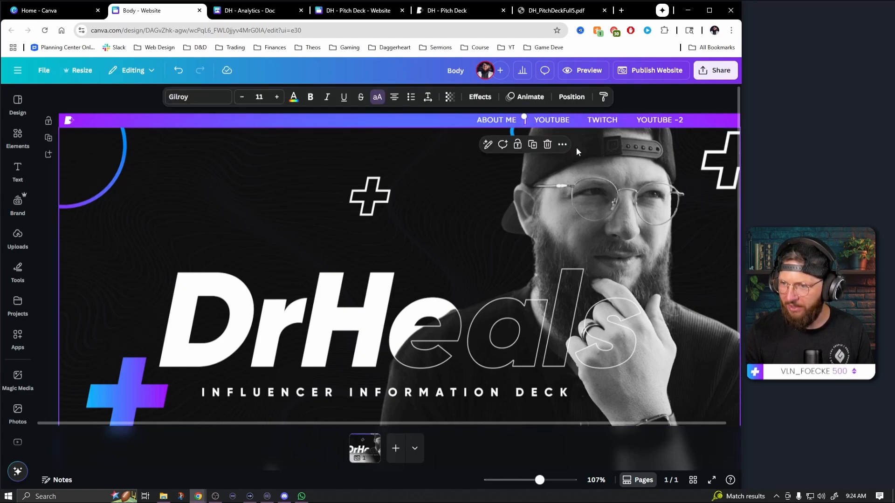
pyautogui.press('Up')
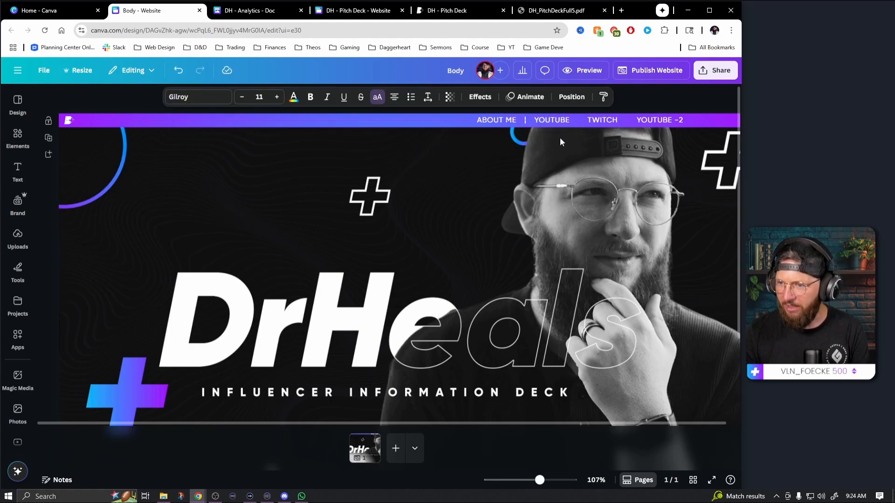
# Place copies of the "|" divider between YOUTUBE and TWITCH and between TWITCH and YOUTUBE -2
pyautogui.moveTo(539, 480); pyautogui.dragTo(559, 480)
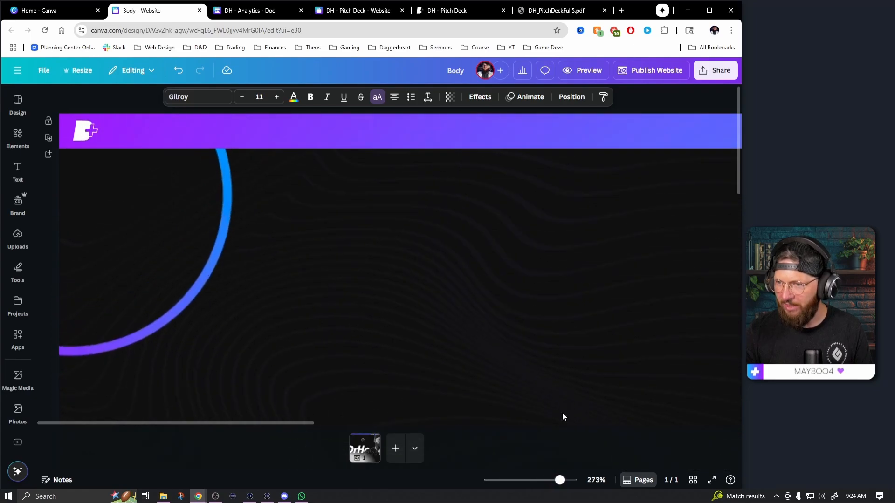
pyautogui.hscroll(10, 569, 272)
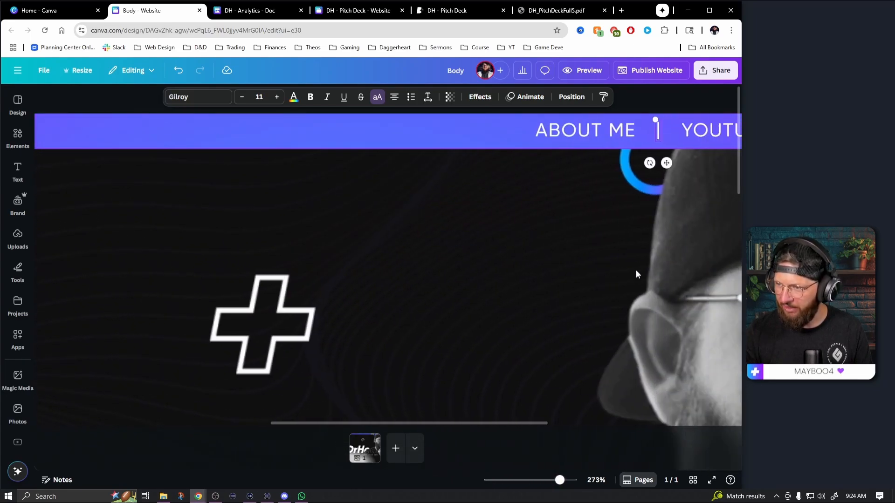
pyautogui.hscroll(10, 636, 274)
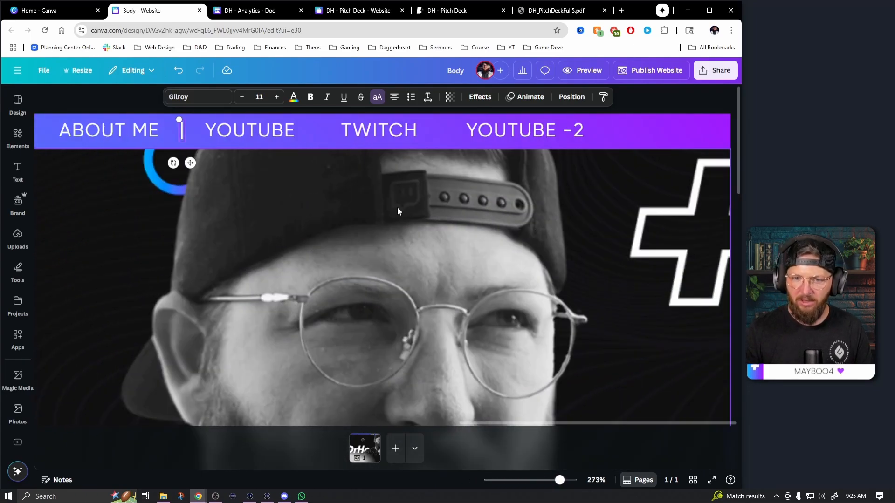
pyautogui.moveTo(190, 162); pyautogui.dragTo(329, 171)
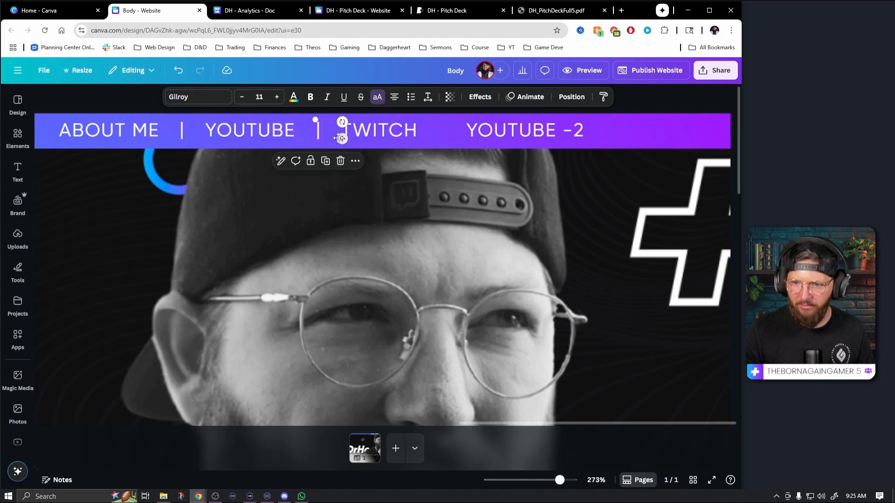
pyautogui.moveTo(343, 139); pyautogui.dragTo(469, 152)
pyautogui.click(554, 286)
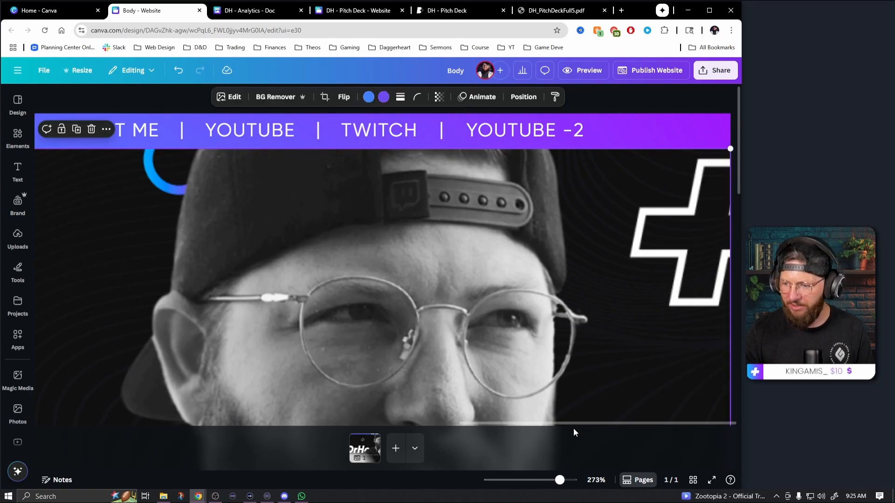
# Shift all four navigation labels and their dividers together toward the right end of the header strip
pyautogui.moveTo(559, 483); pyautogui.dragTo(541, 482)
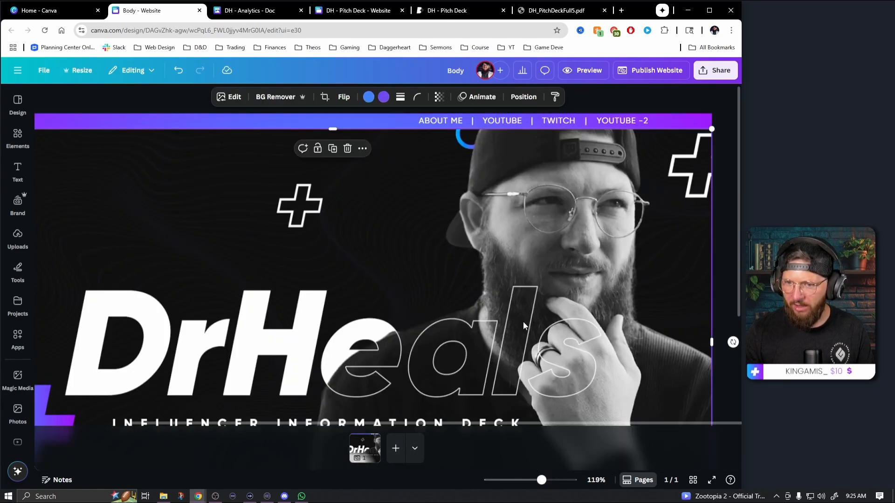
pyautogui.click(638, 123)
pyautogui.moveTo(629, 123); pyautogui.dragTo(678, 125)
pyautogui.click(661, 105)
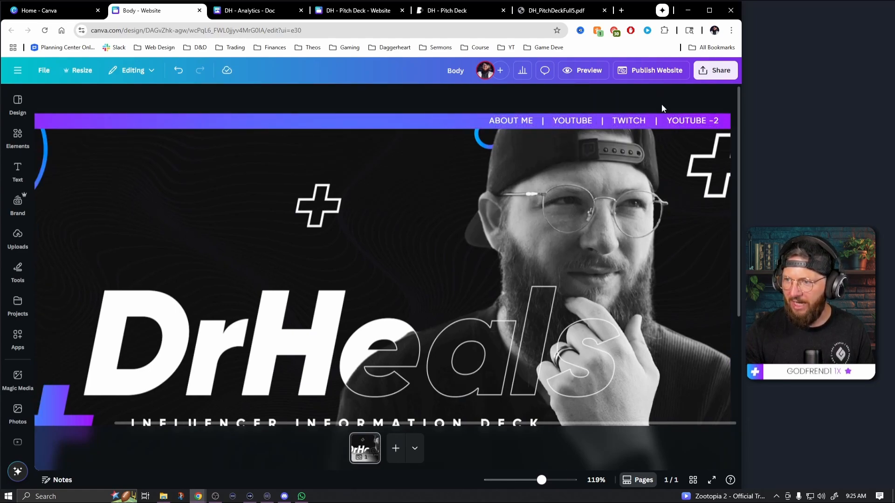
# Add a new section directly below the cover section
pyautogui.moveTo(541, 481); pyautogui.dragTo(535, 481)
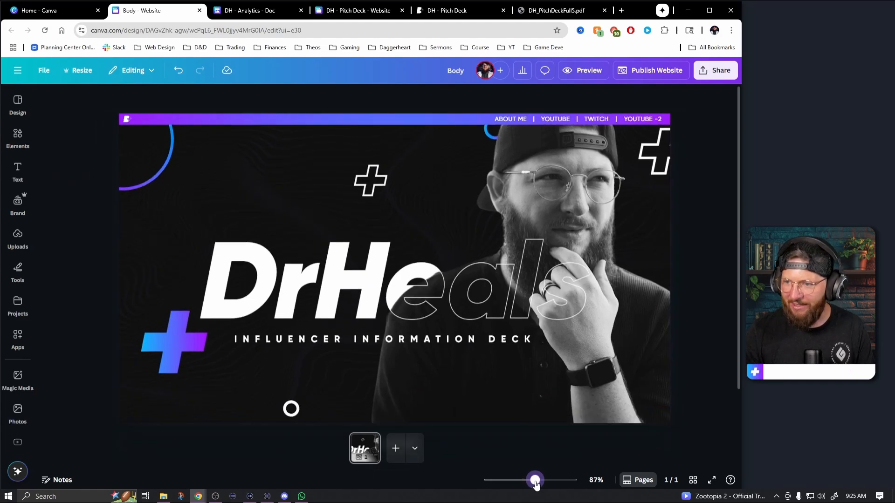
pyautogui.scroll(-1, 530, 380)
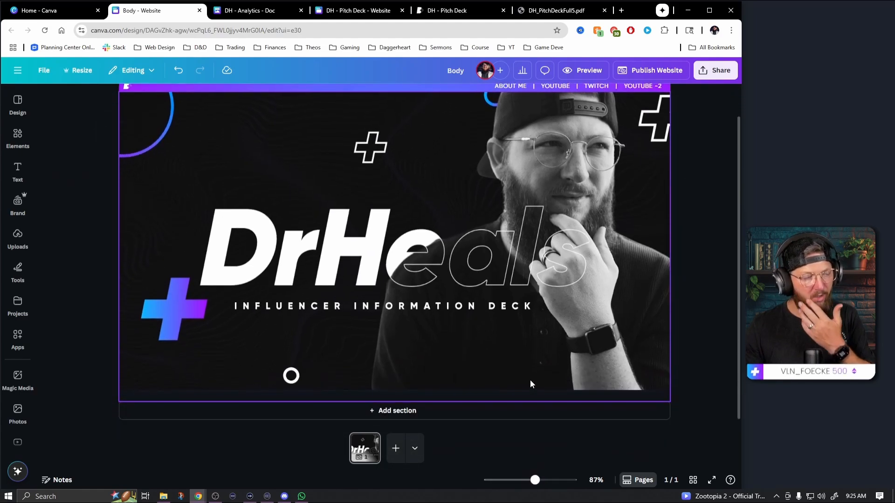
pyautogui.scroll(1, 529, 380)
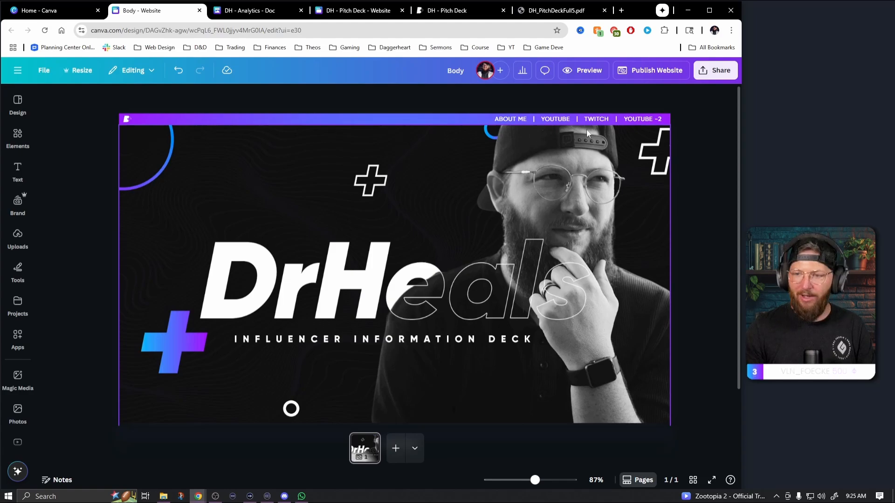
pyautogui.scroll(-1, 482, 257)
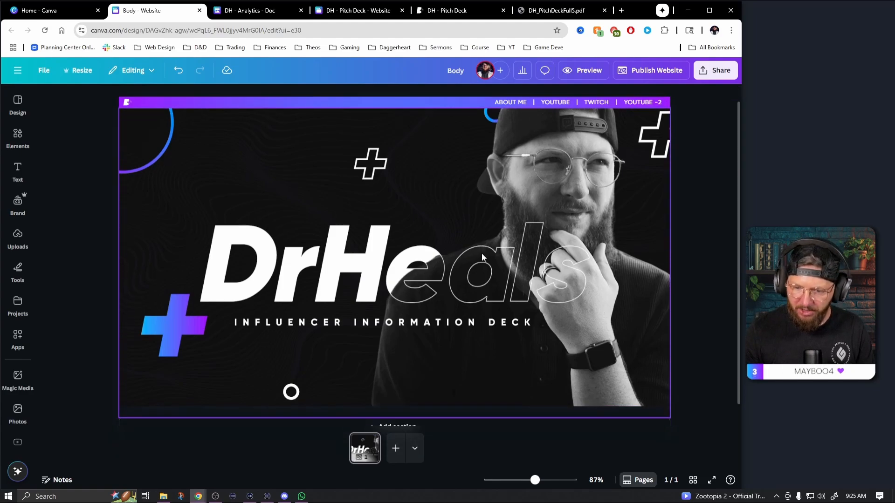
pyautogui.scroll(-1, 482, 257)
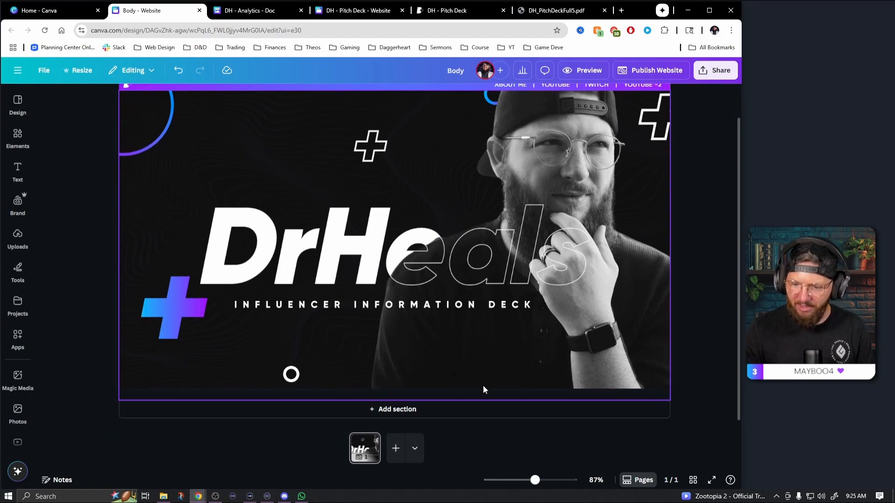
pyautogui.click(398, 410)
pyautogui.scroll(2, 531, 357)
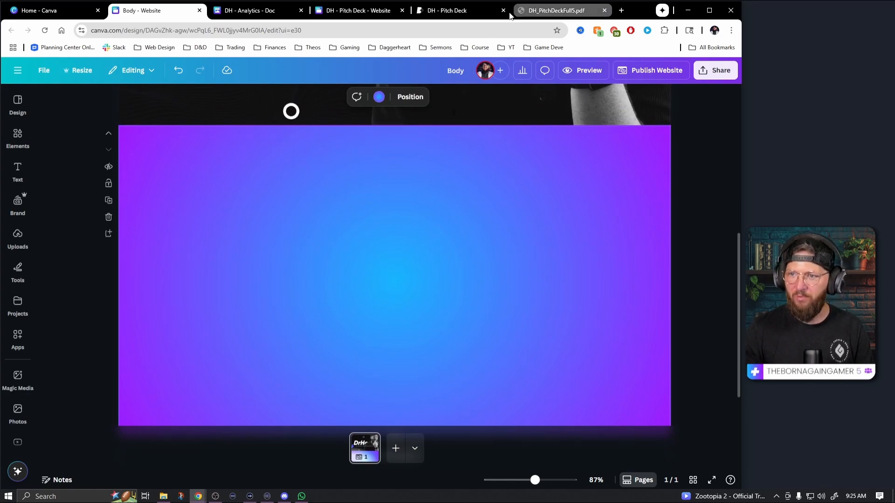
# Check the ABOUT ME page layout in DH_PitchDeckFull5.pdf and set the new website section's background to the brand black
pyautogui.click(556, 10)
pyautogui.scroll(-2, 307, 312)
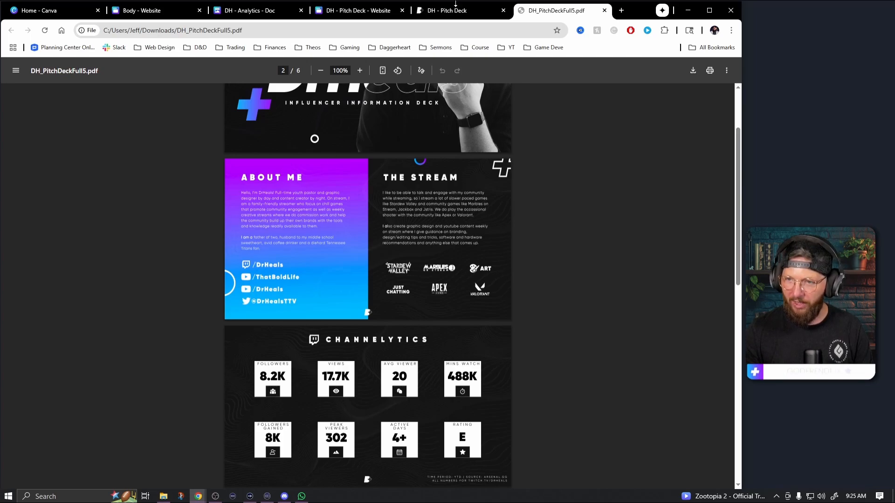
pyautogui.click(162, 11)
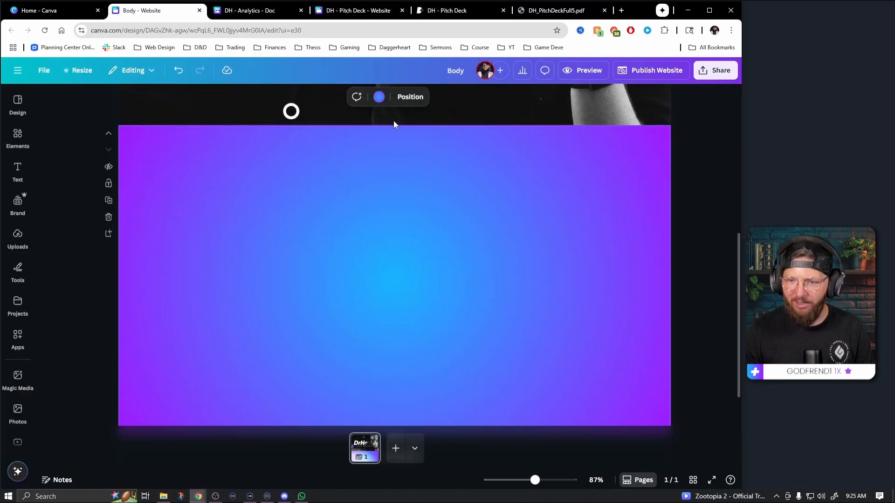
pyautogui.click(380, 97)
pyautogui.click(136, 230)
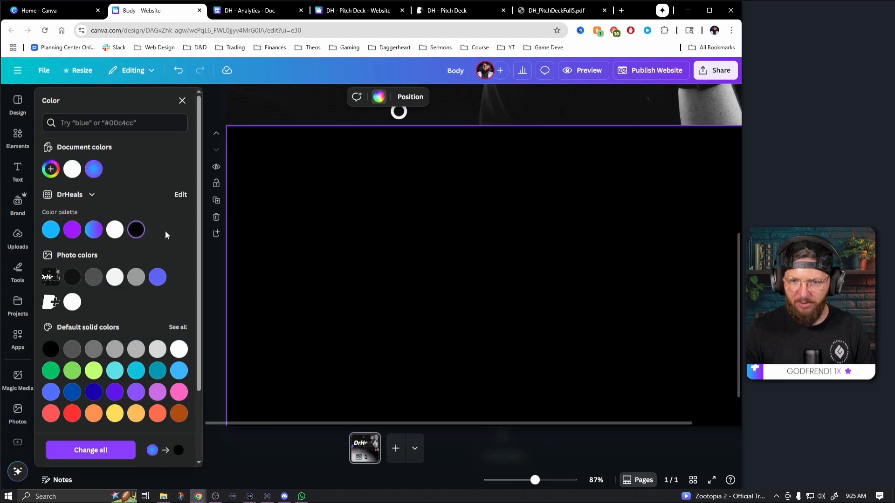
# Add a square shape to the black section and resize it to fill the section's left half at full height
pyautogui.click(18, 138)
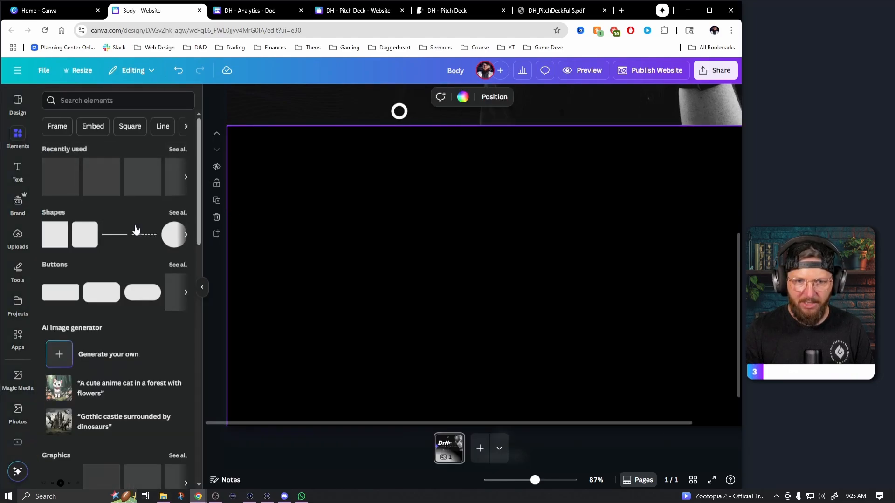
pyautogui.click(61, 188)
pyautogui.moveTo(503, 281); pyautogui.dragTo(295, 190)
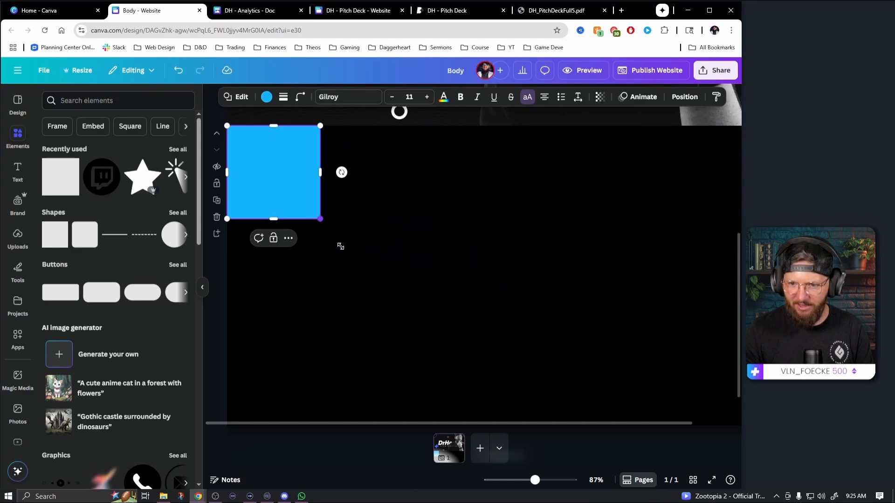
pyautogui.moveTo(341, 246); pyautogui.dragTo(492, 445)
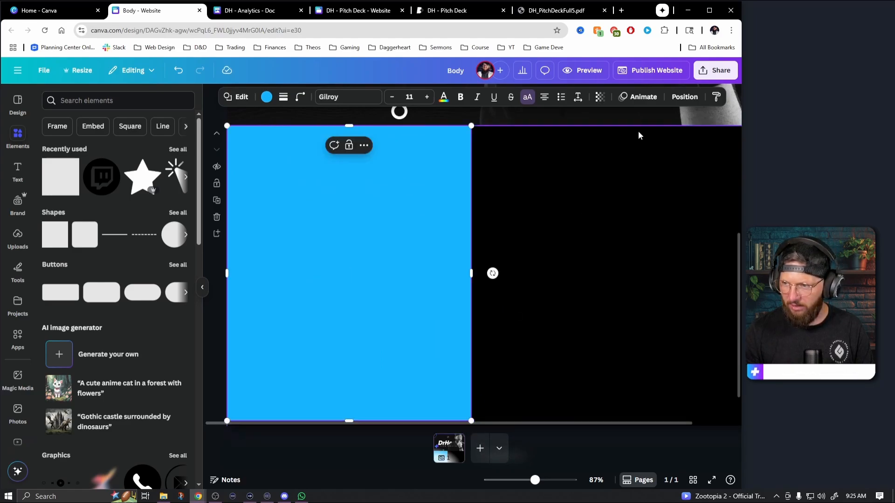
pyautogui.moveTo(535, 480); pyautogui.dragTo(532, 480)
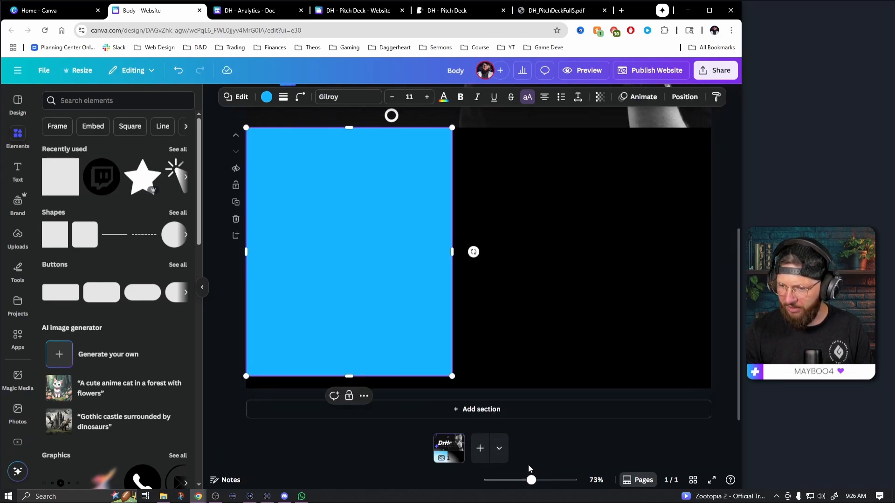
pyautogui.moveTo(452, 376); pyautogui.dragTo(459, 390)
pyautogui.moveTo(463, 260); pyautogui.dragTo(480, 262)
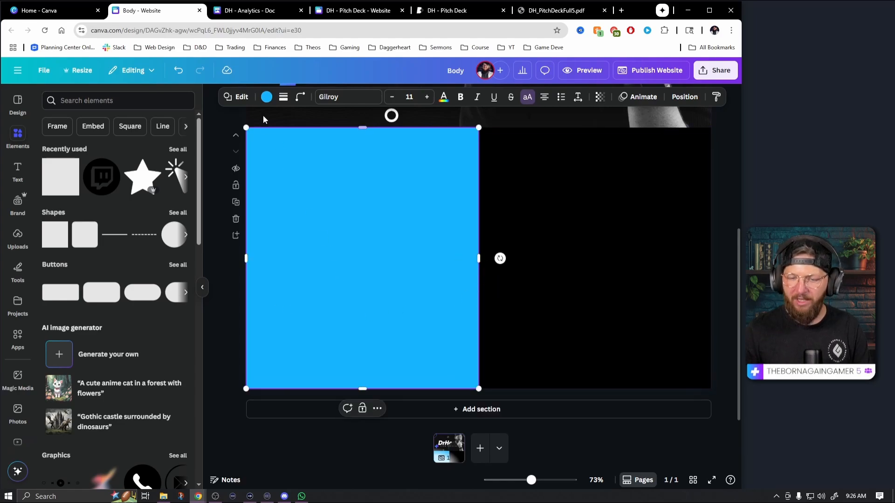
# Fill the left-half rectangle with the blue-to-purple gradient in the 135° linear style
pyautogui.click(266, 97)
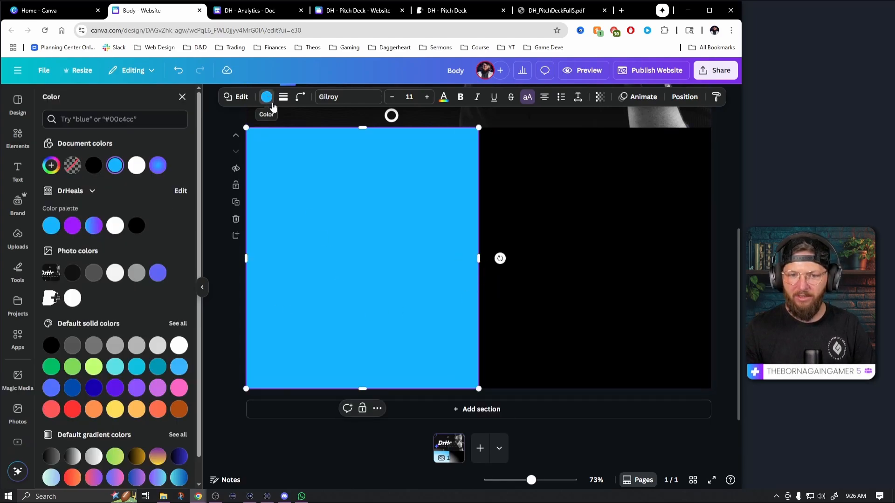
pyautogui.click(95, 227)
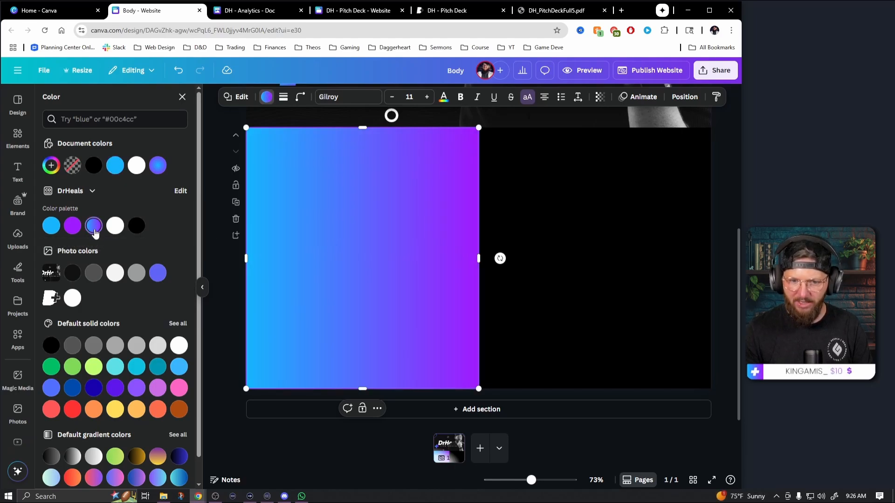
pyautogui.click(158, 166)
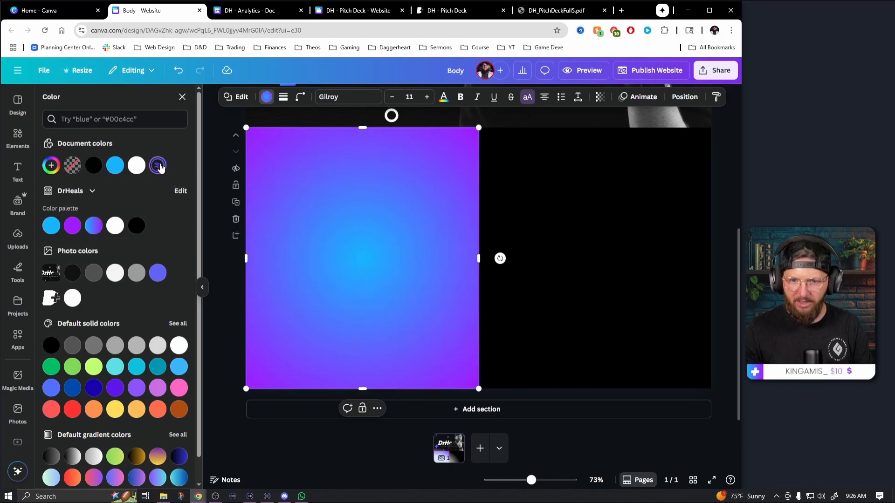
pyautogui.click(158, 166)
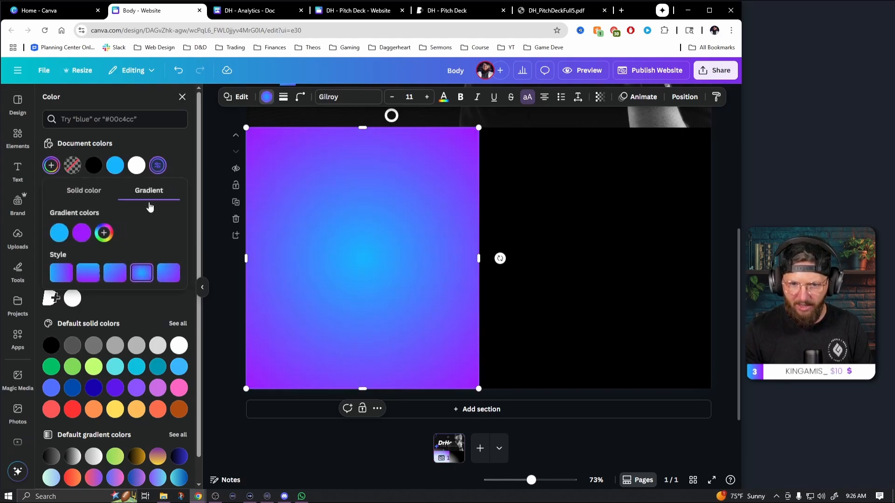
pyautogui.click(120, 277)
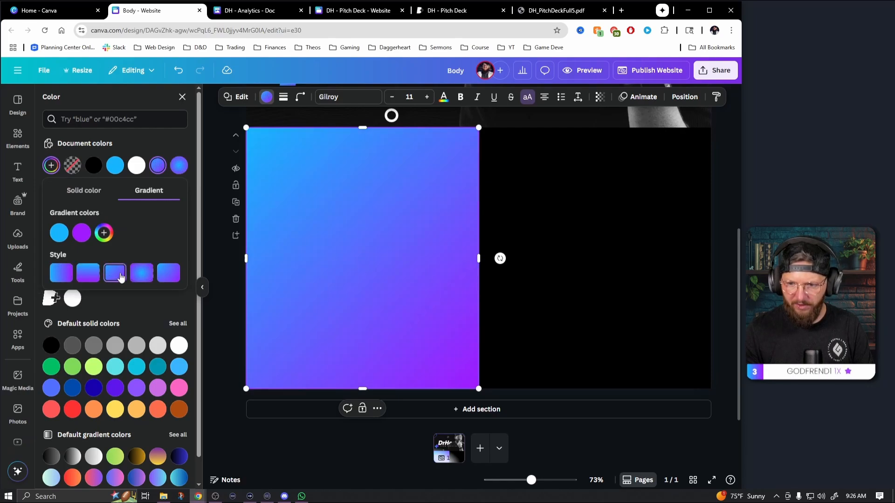
pyautogui.click(205, 312)
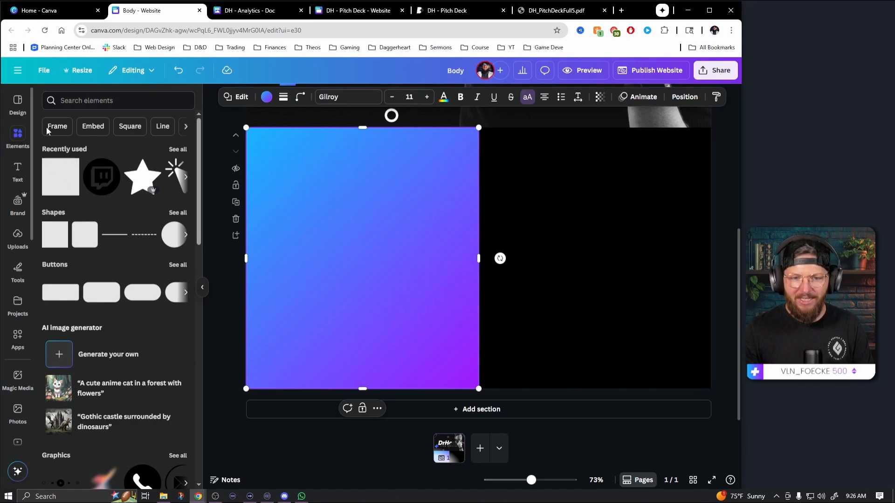
pyautogui.click(131, 101)
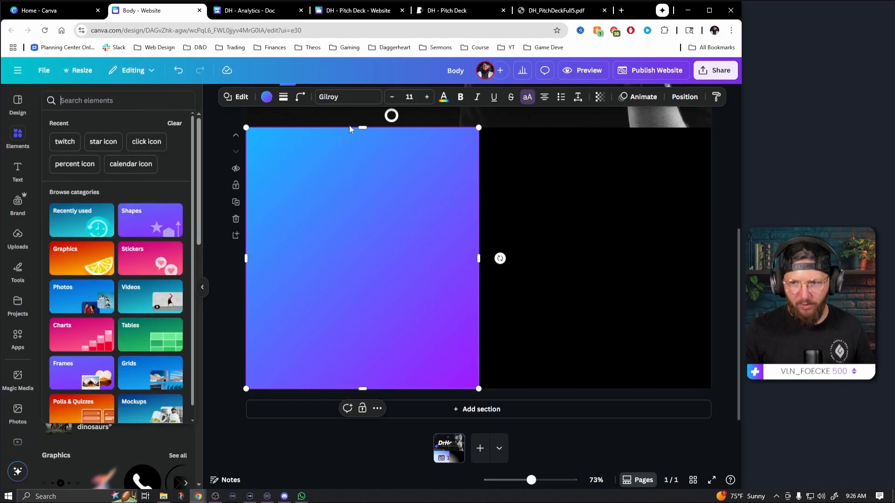
pyautogui.scroll(5, 351, 130)
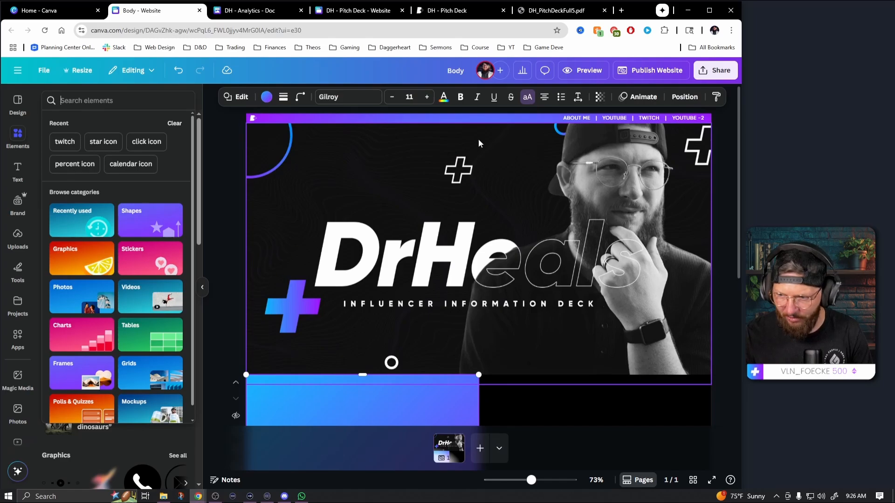
pyautogui.scroll(-5, 389, 233)
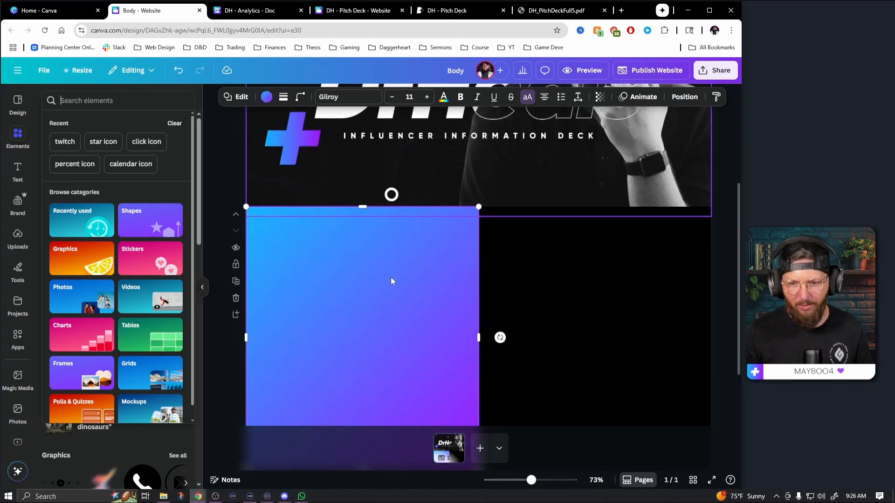
# Search the elements library for "topographical" and browse the full set of matching graphics
pyautogui.click(113, 100)
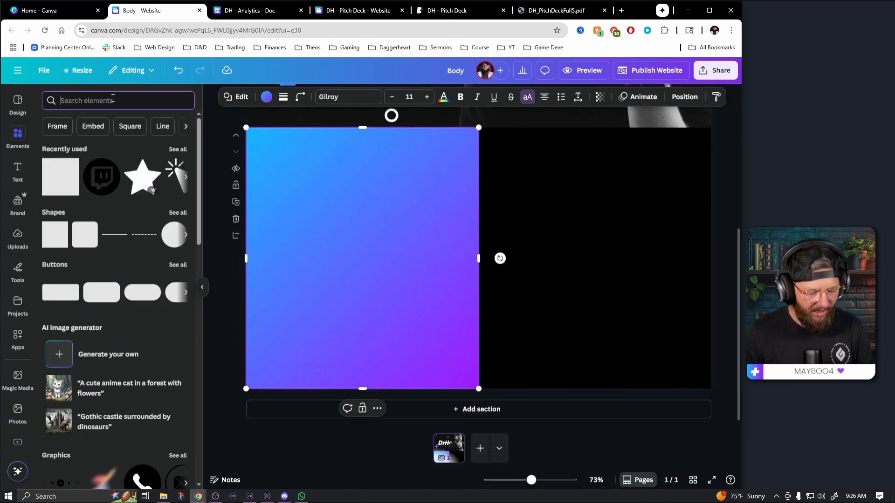
pyautogui.write('topographical')
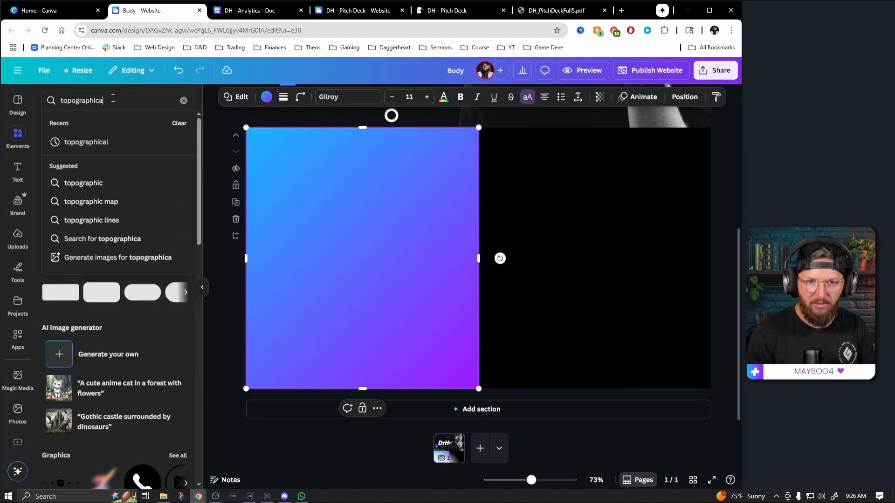
pyautogui.press('Return')
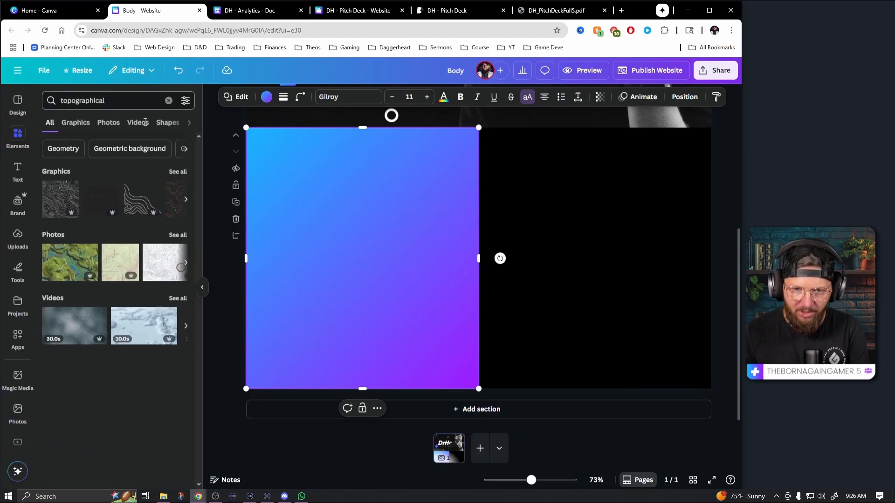
pyautogui.click(184, 172)
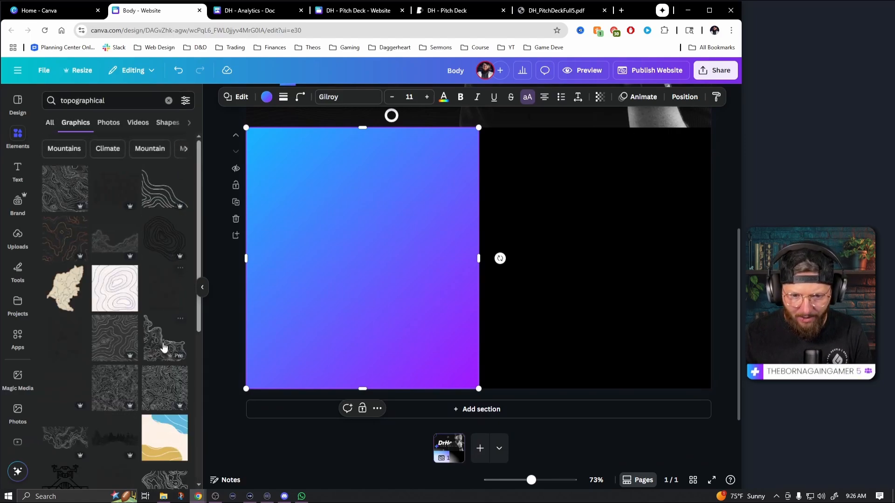
pyautogui.scroll(-1, 165, 347)
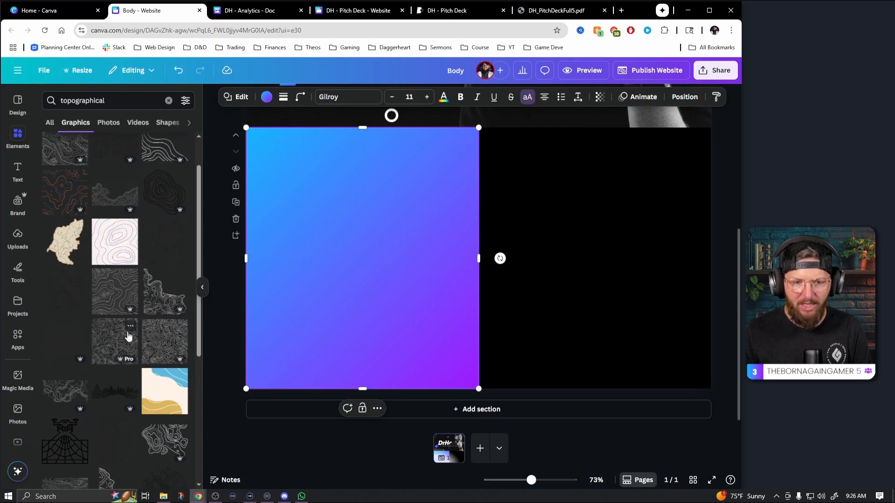
# Try the dark square contour graphic and a duplicated dense contour pattern on the gradient rectangle, removing each of them
pyautogui.click(120, 296)
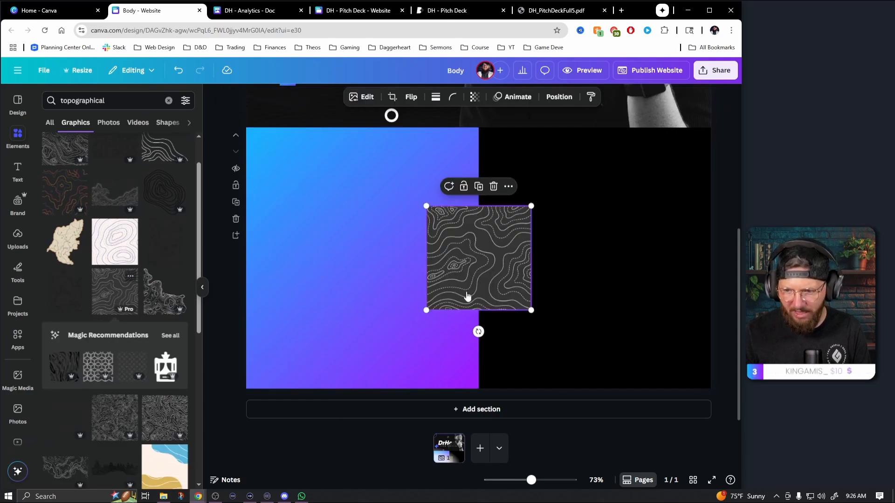
pyautogui.press('Delete')
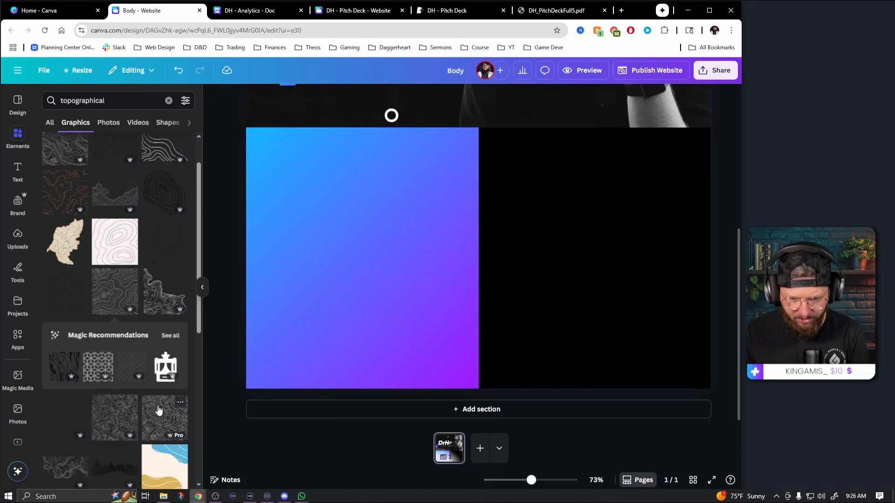
pyautogui.click(164, 417)
pyautogui.moveTo(453, 295); pyautogui.dragTo(407, 214)
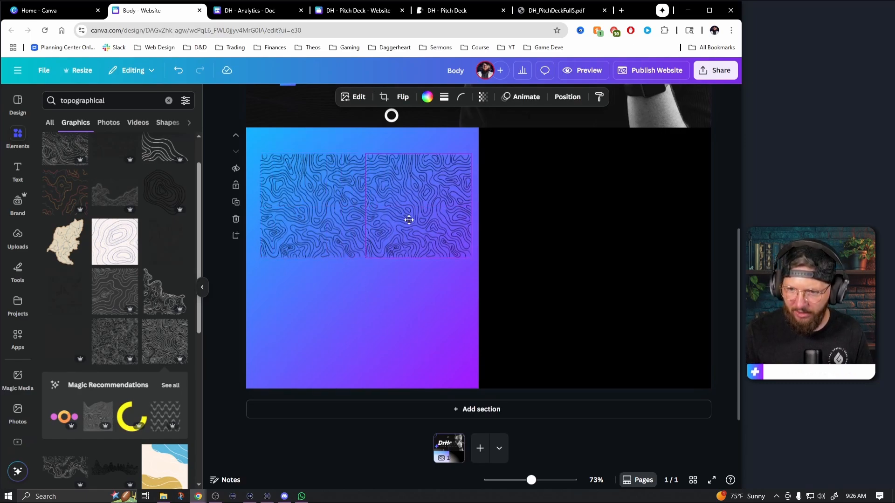
pyautogui.click(385, 300)
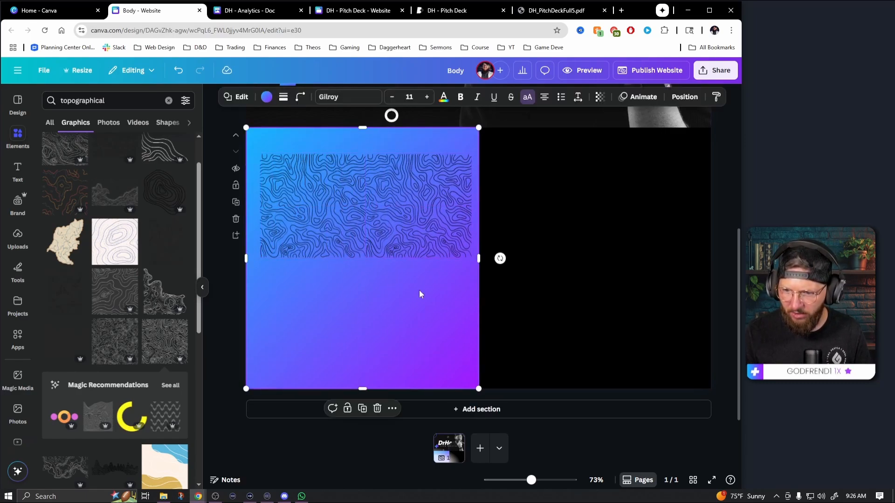
pyautogui.click(412, 232)
pyautogui.press('Delete')
pyautogui.click(331, 237)
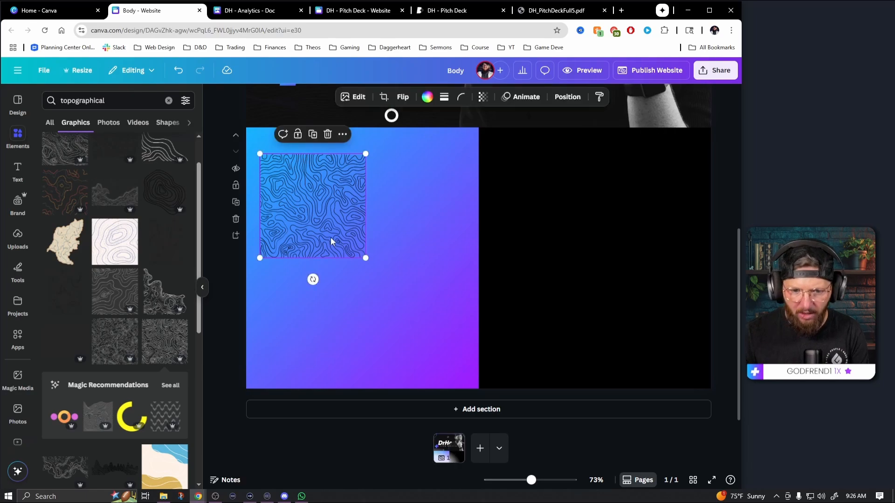
pyautogui.press('Delete')
# Try the irregular corner-shaped contour graphic on the gradient rectangle, browse its related recommendations, and remove it
pyautogui.click(157, 304)
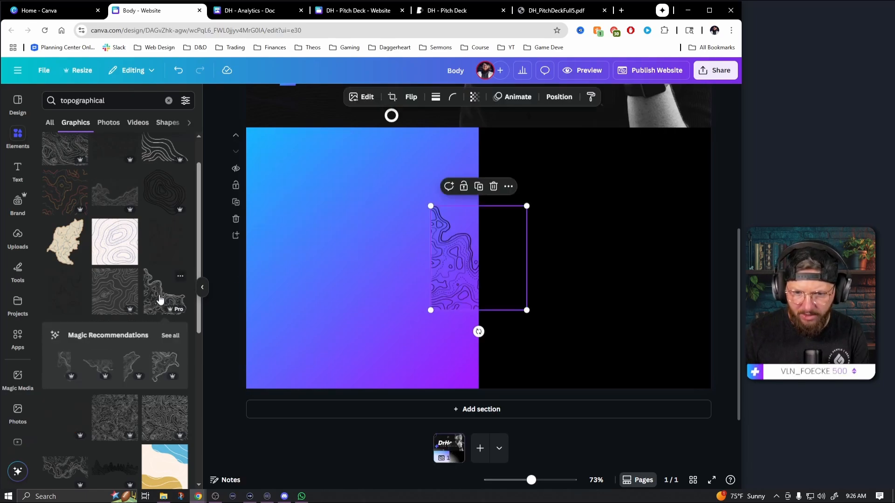
pyautogui.click(170, 336)
pyautogui.scroll(-1, 144, 306)
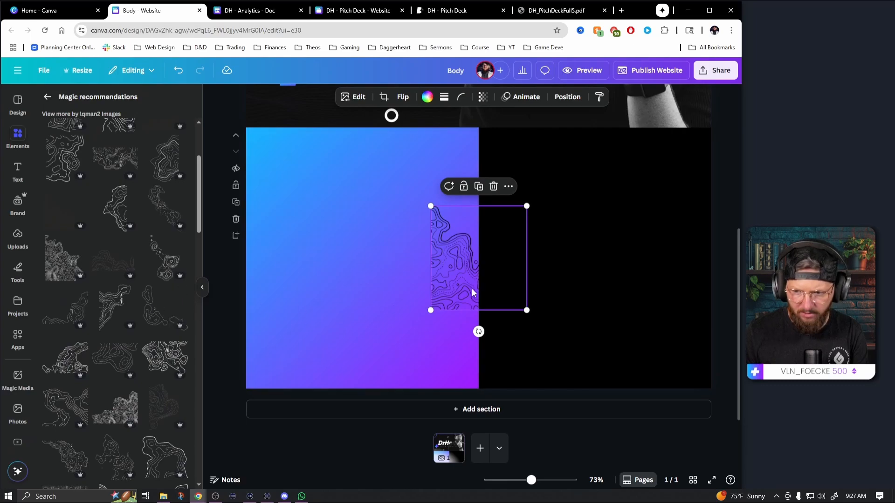
pyautogui.moveTo(472, 292); pyautogui.dragTo(350, 222)
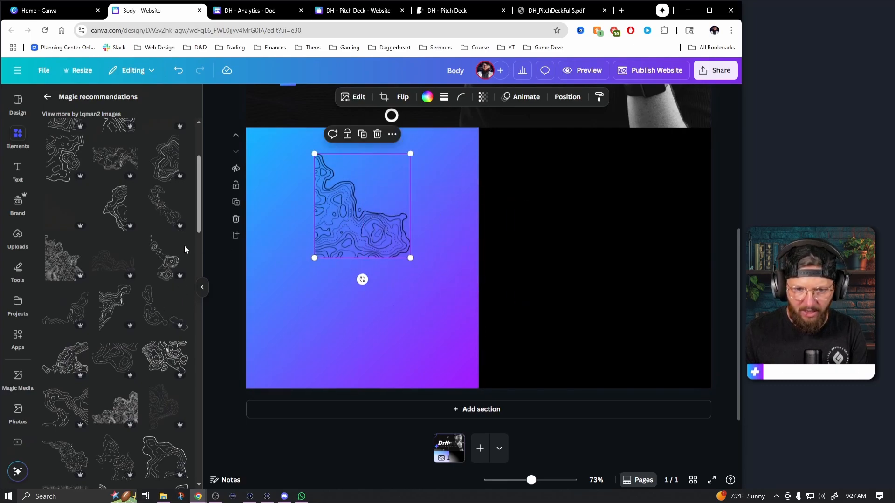
pyautogui.press('Delete')
pyautogui.click(47, 96)
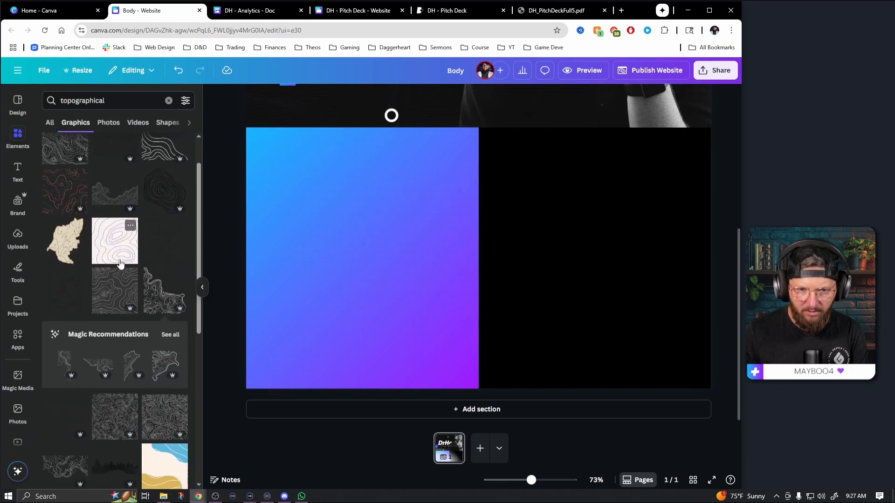
# Try the wide wood-grain-like contour graphic with a duplicate stacked below it on the gradient, and delete both copies
pyautogui.scroll(-4, 120, 283)
pyautogui.scroll(-3, 133, 341)
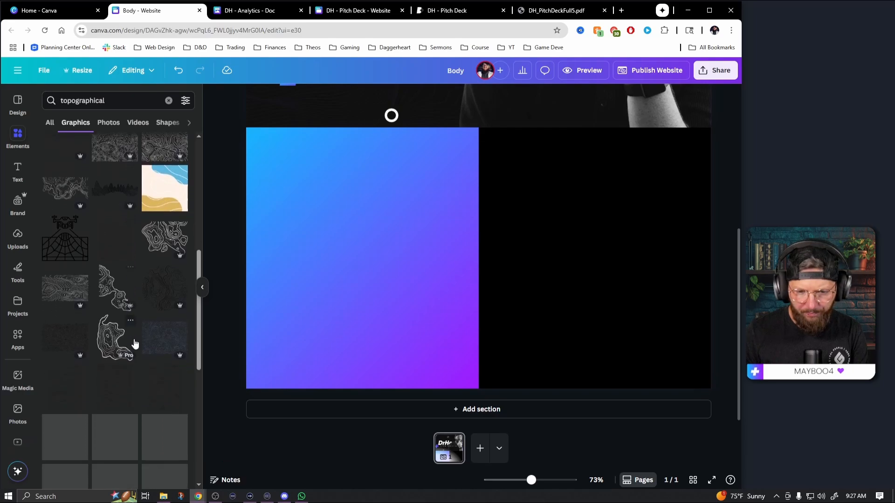
pyautogui.click(86, 246)
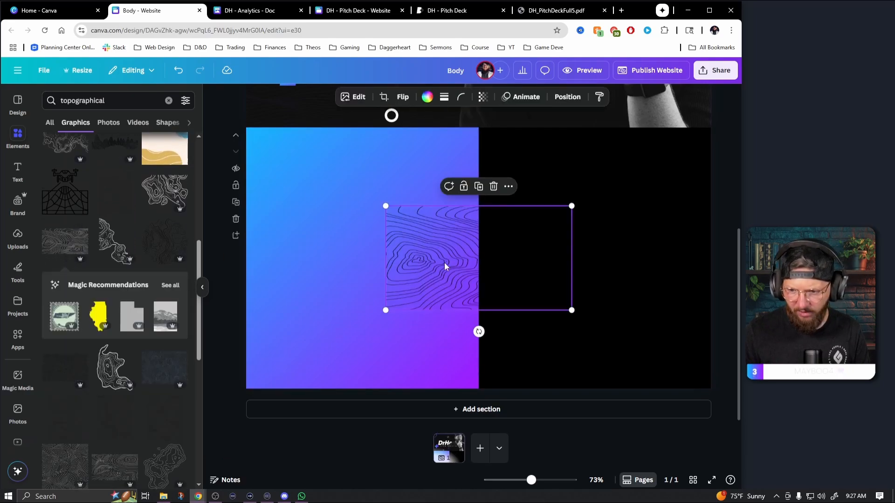
pyautogui.moveTo(446, 266); pyautogui.dragTo(371, 302)
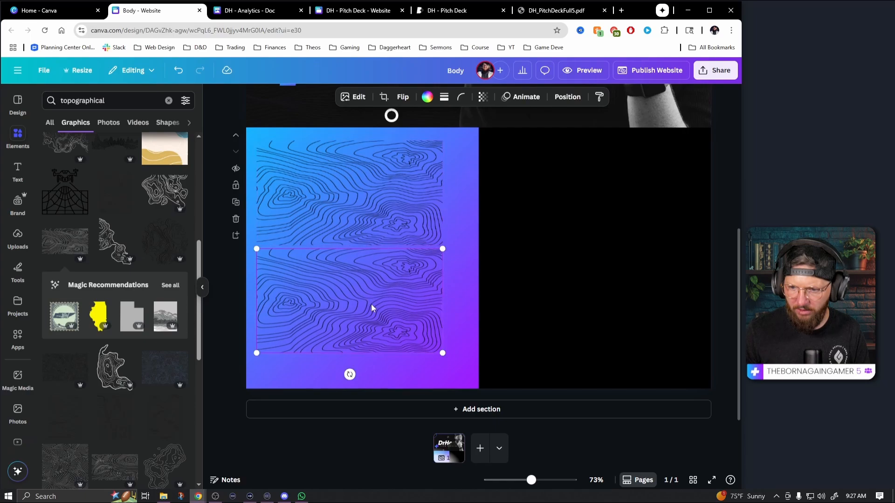
pyautogui.press('Delete')
pyautogui.click(382, 193)
pyautogui.press('Delete')
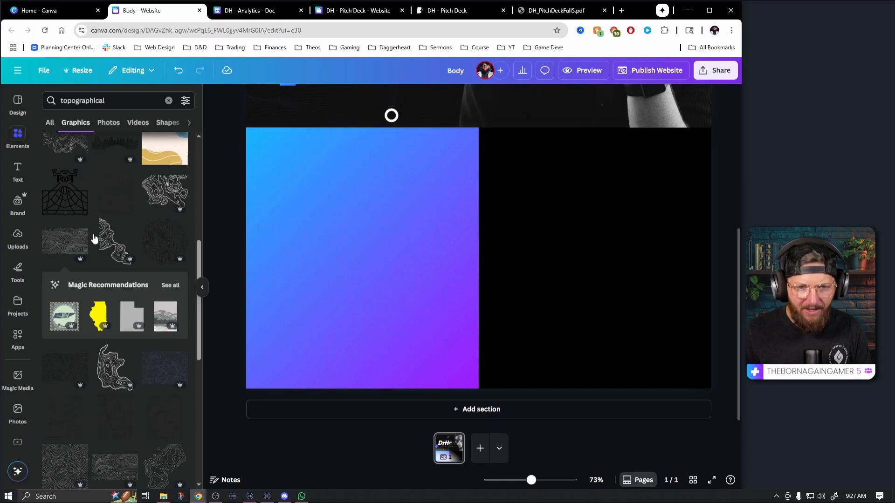
# Try the first square topographical graphic in the results with a side-by-side duplicate on the gradient, and delete both copies
pyautogui.scroll(5, 94, 238)
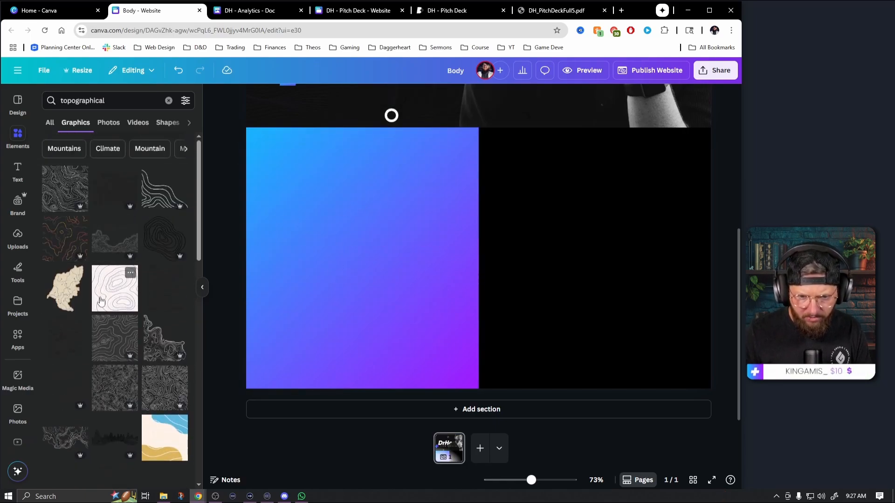
pyautogui.click(64, 189)
pyautogui.moveTo(445, 264); pyautogui.dragTo(438, 220)
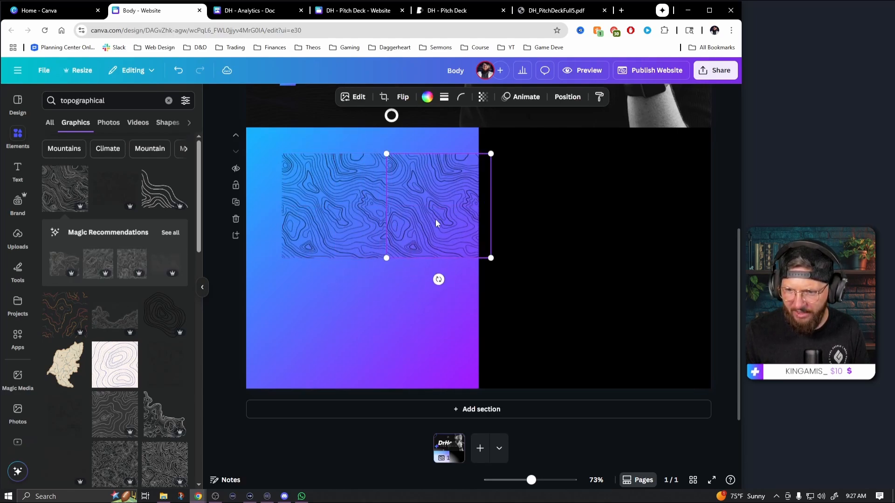
pyautogui.press('Delete')
pyautogui.click(348, 218)
pyautogui.press('Delete')
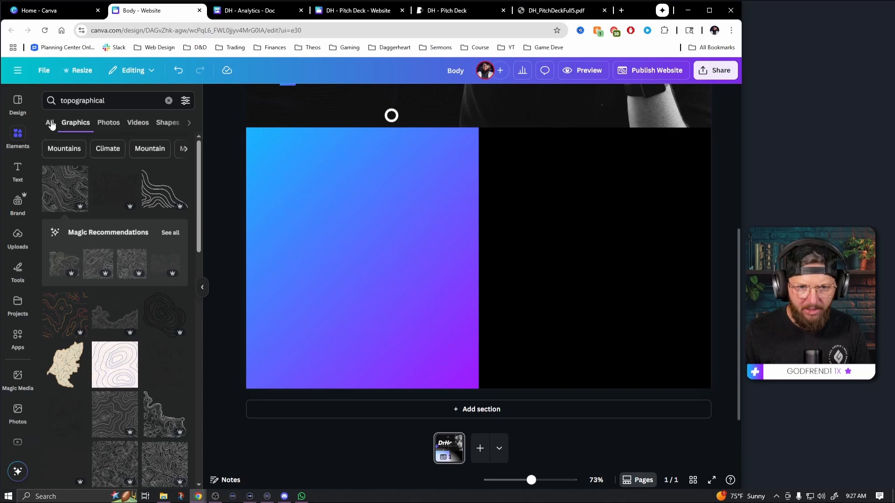
# Add the faint wide topographic pattern from the recently used elements to the gradient rectangle and color it DrHeals palette black
pyautogui.click(169, 102)
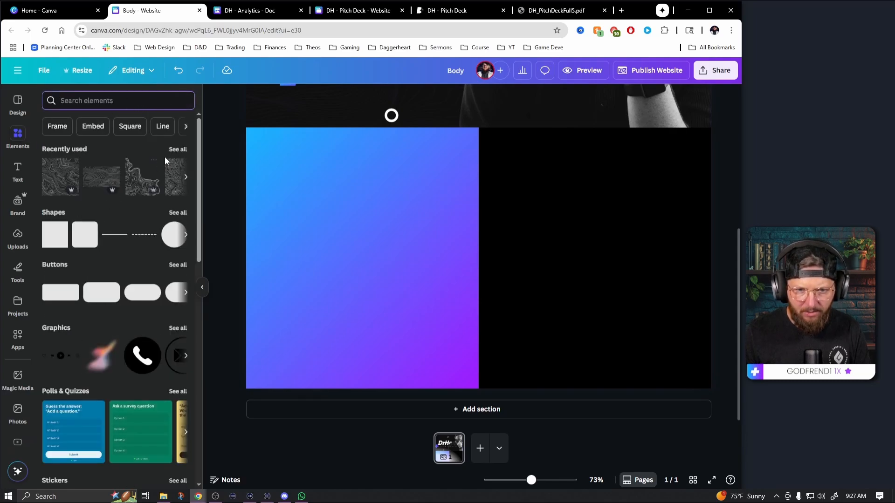
pyautogui.click(177, 150)
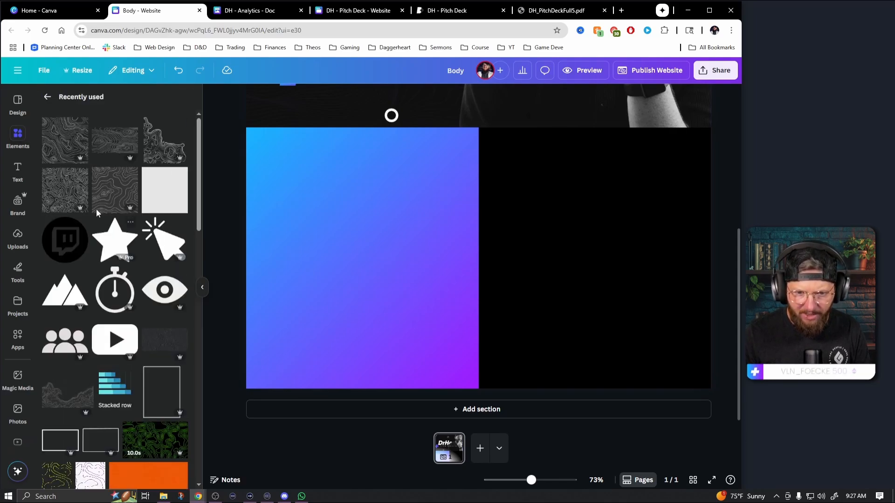
pyautogui.scroll(-3, 140, 279)
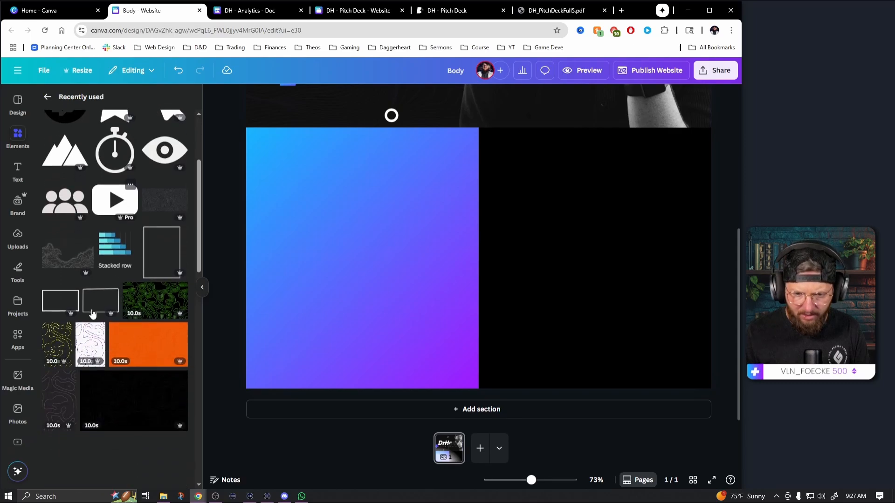
pyautogui.click(158, 205)
pyautogui.moveTo(419, 256); pyautogui.dragTo(305, 215)
pyautogui.click(426, 97)
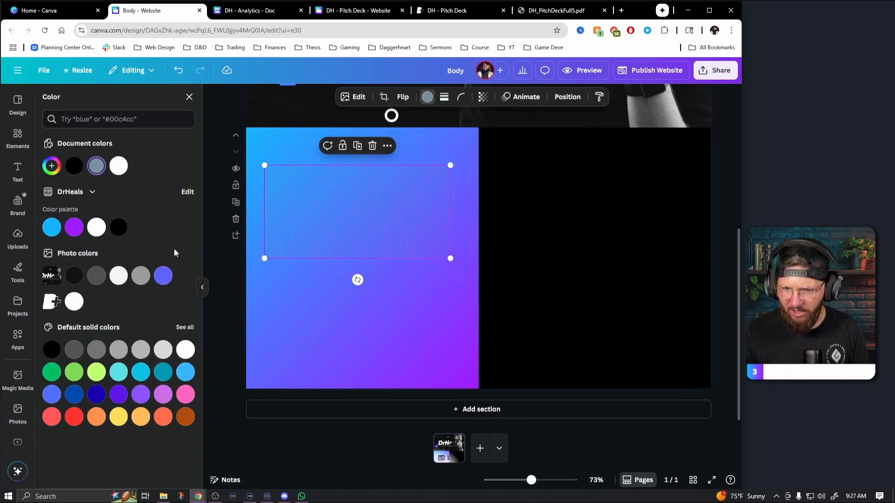
pyautogui.click(120, 228)
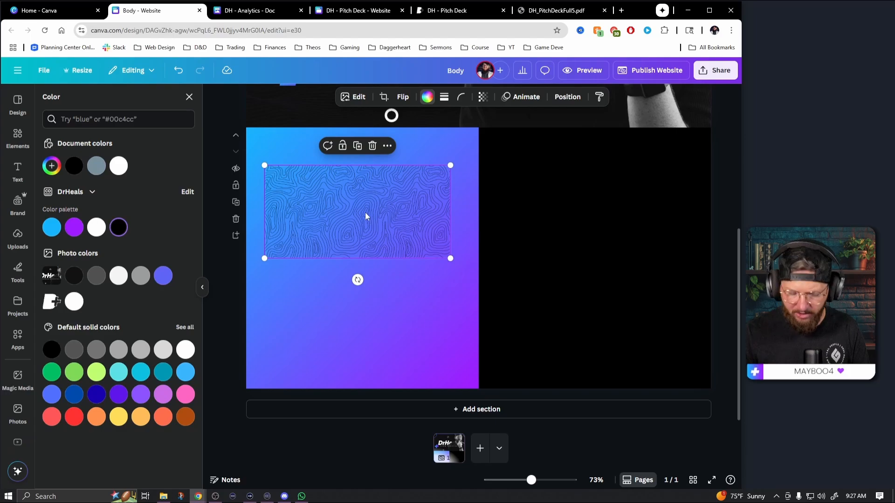
# Try tiling the black topographic pattern with duplicates below and beside it, and delete the duplicates
pyautogui.moveTo(361, 215); pyautogui.dragTo(354, 298)
pyautogui.click(218, 301)
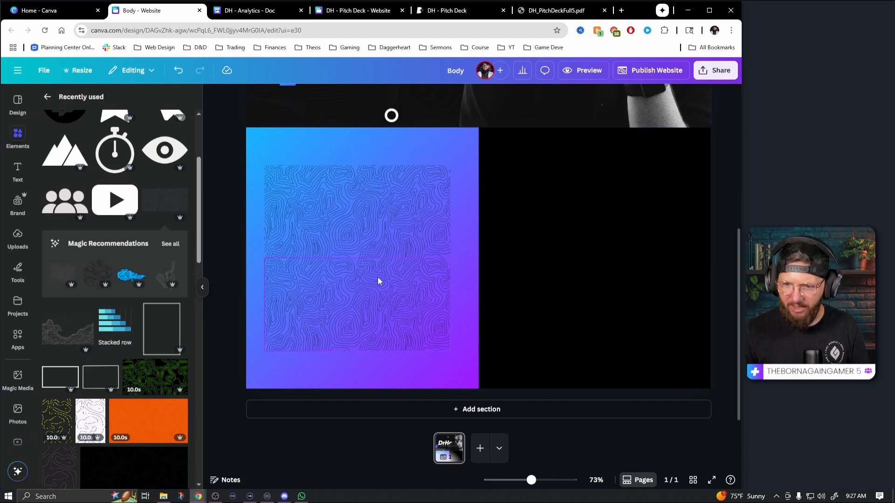
pyautogui.click(356, 306)
pyautogui.moveTo(347, 309); pyautogui.dragTo(533, 316)
pyautogui.click(232, 332)
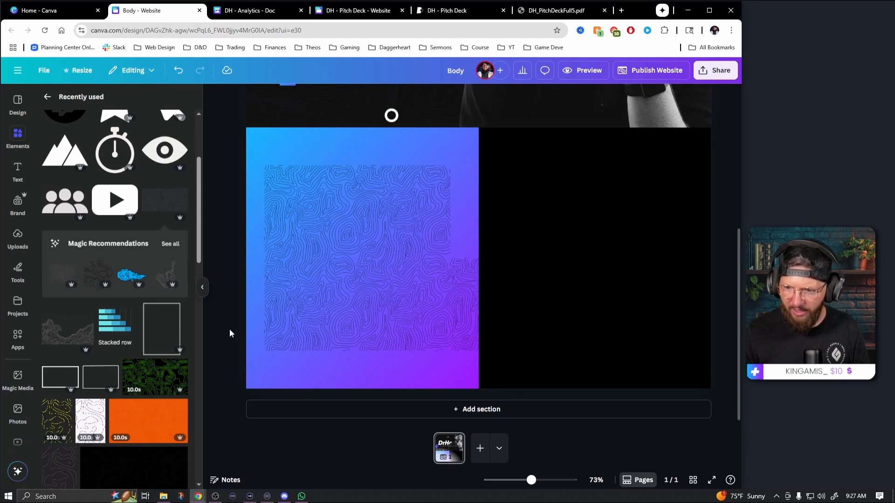
pyautogui.click(473, 318)
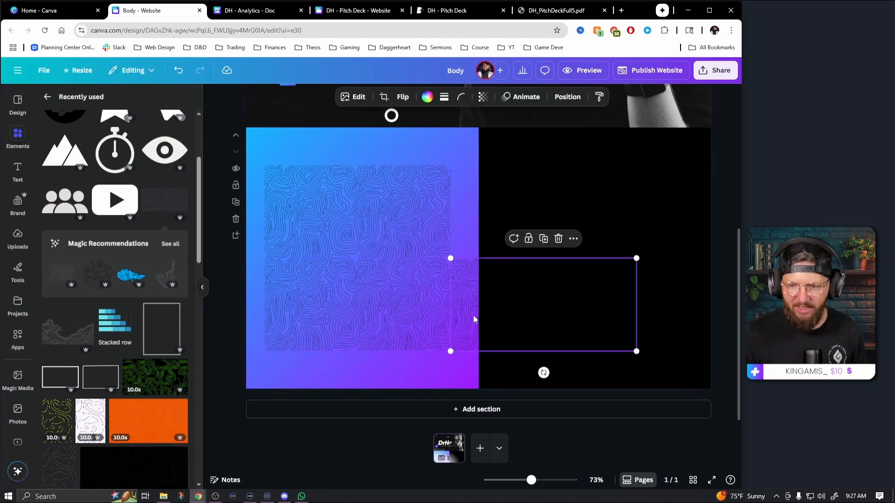
pyautogui.press('Delete')
pyautogui.click(416, 309)
pyautogui.press('Delete')
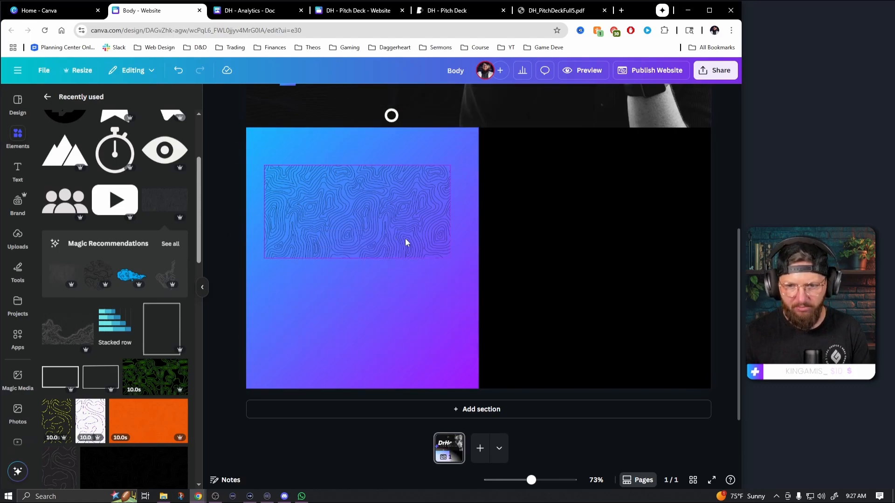
# Rotate the topographic pattern to vertical, align it to the gradient rectangle's top-left corner, and enlarge it to the section's full height
pyautogui.click(406, 241)
pyautogui.moveTo(357, 281); pyautogui.dragTo(290, 211)
pyautogui.moveTo(355, 219); pyautogui.dragTo(304, 216)
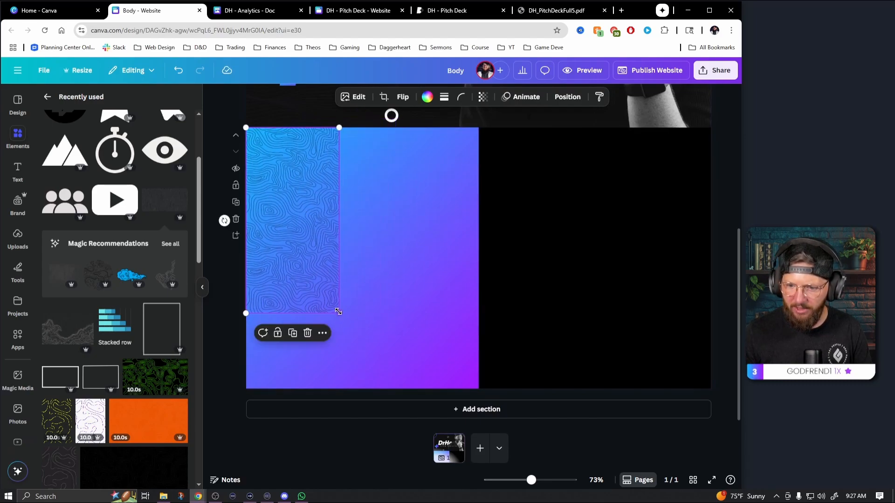
pyautogui.moveTo(339, 314); pyautogui.dragTo(373, 385)
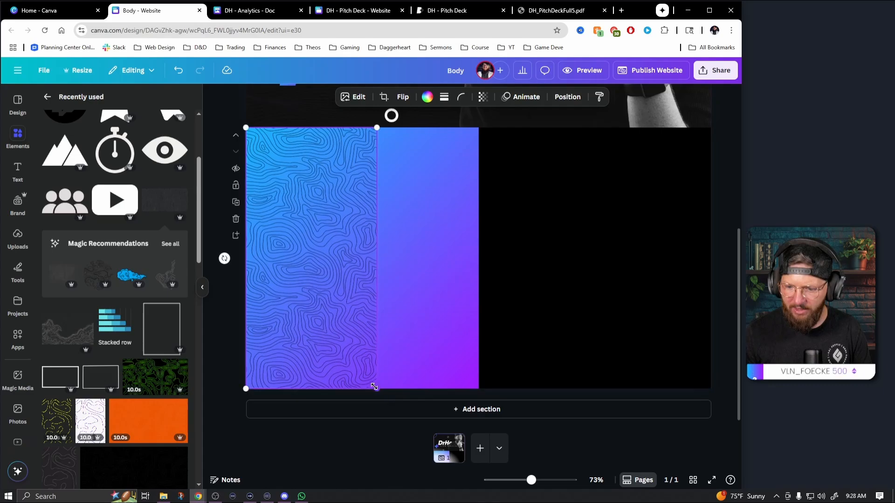
# Tile the vertical topographic pattern with duplicates, two aligned to the gradient's right edge and two across the section's black half
pyautogui.moveTo(330, 297); pyautogui.dragTo(464, 310)
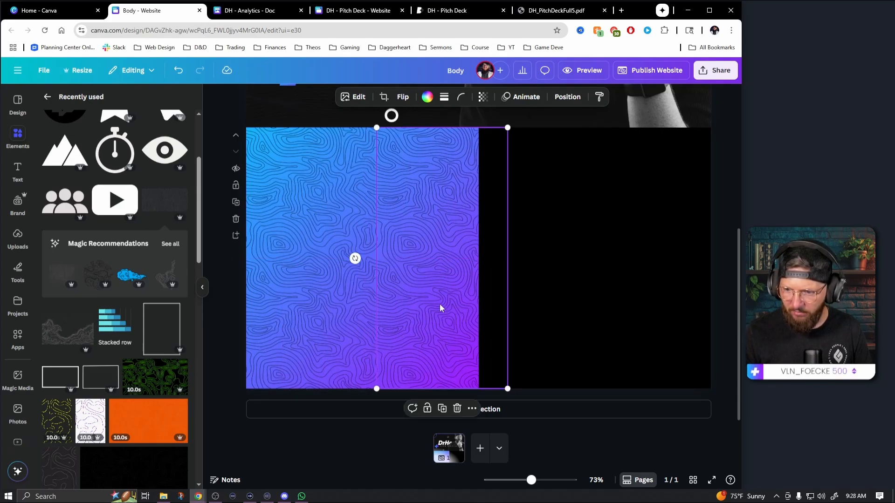
pyautogui.keyDown('shift'); pyautogui.click(358, 306); pyautogui.keyUp('shift')
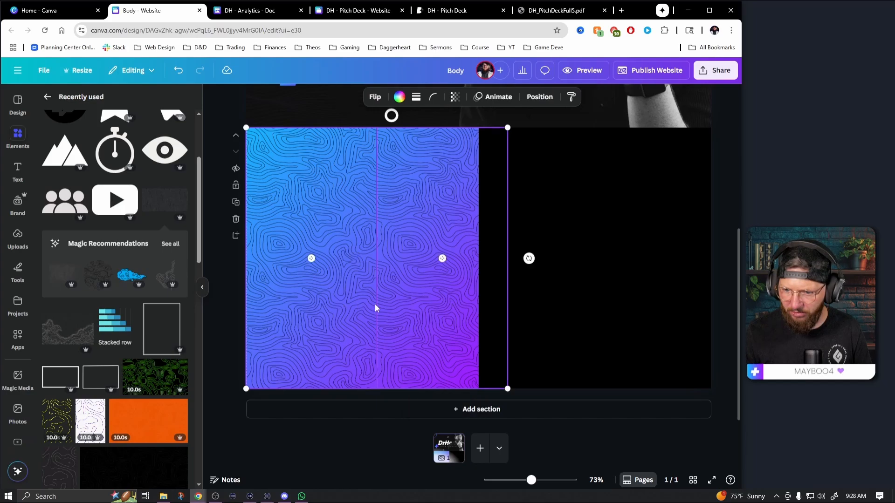
pyautogui.moveTo(417, 311); pyautogui.dragTo(394, 310)
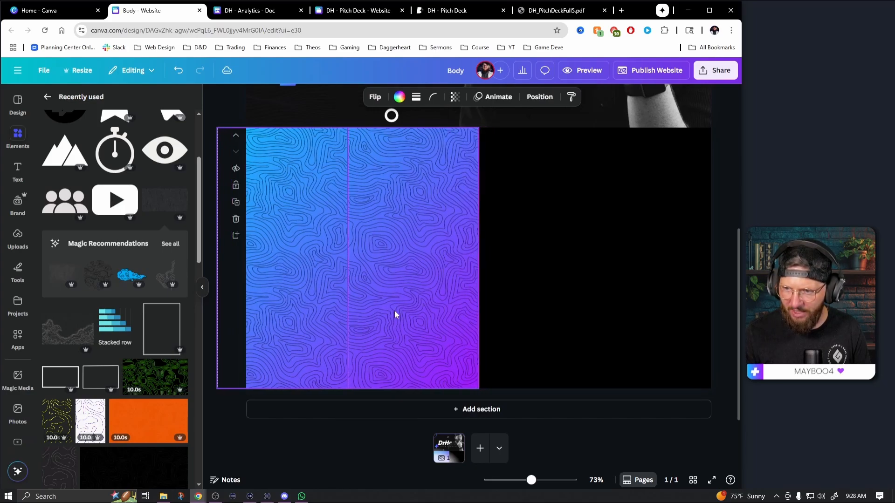
pyautogui.click(517, 318)
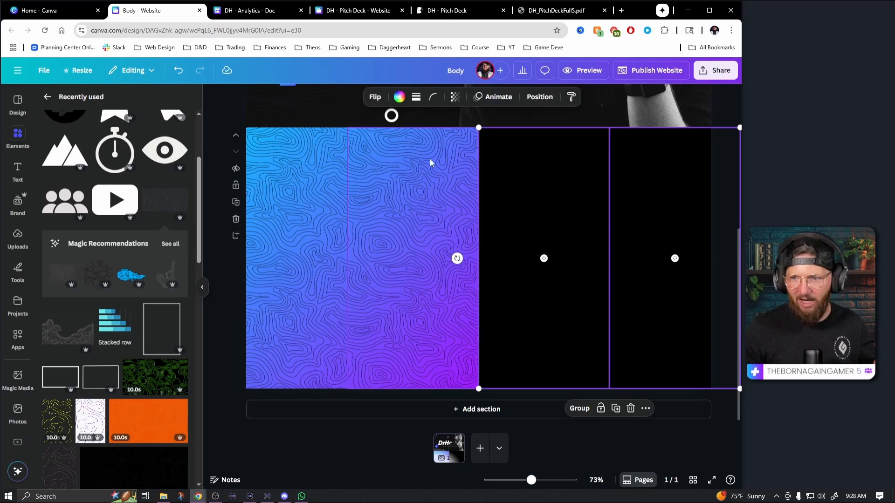
# Color the two topographic patterns over the section's black half white
pyautogui.click(402, 99)
pyautogui.click(97, 166)
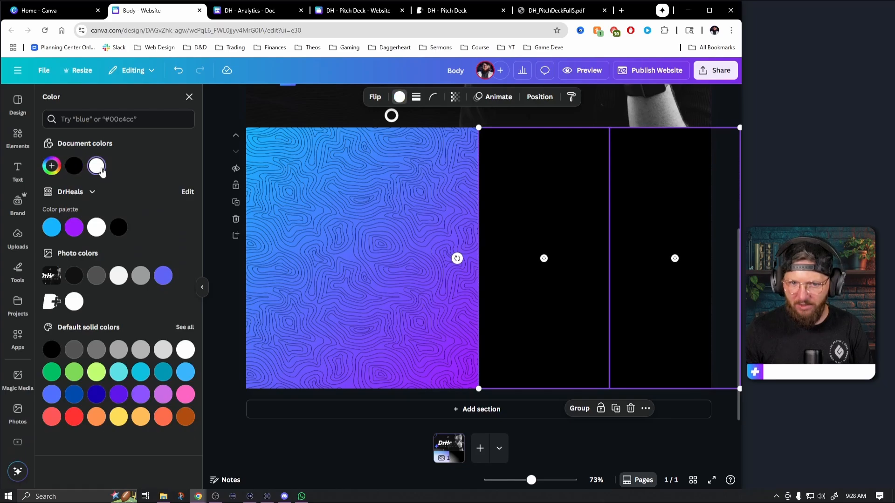
pyautogui.click(325, 108)
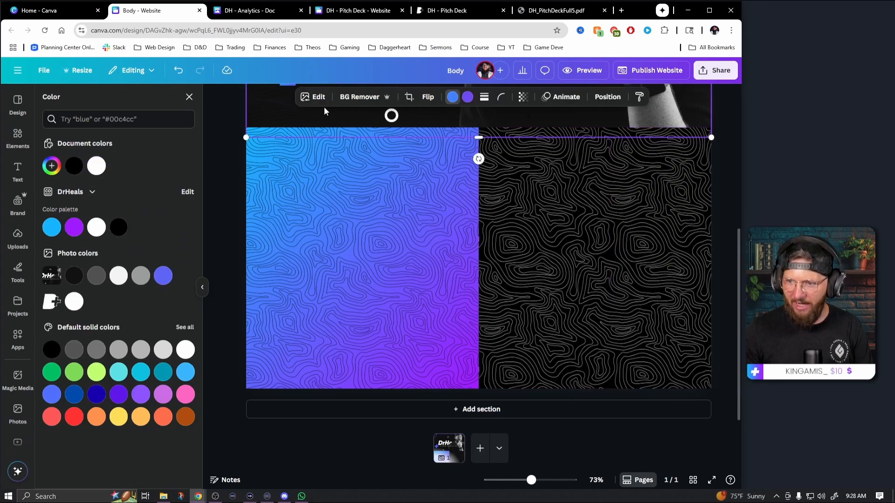
pyautogui.click(232, 193)
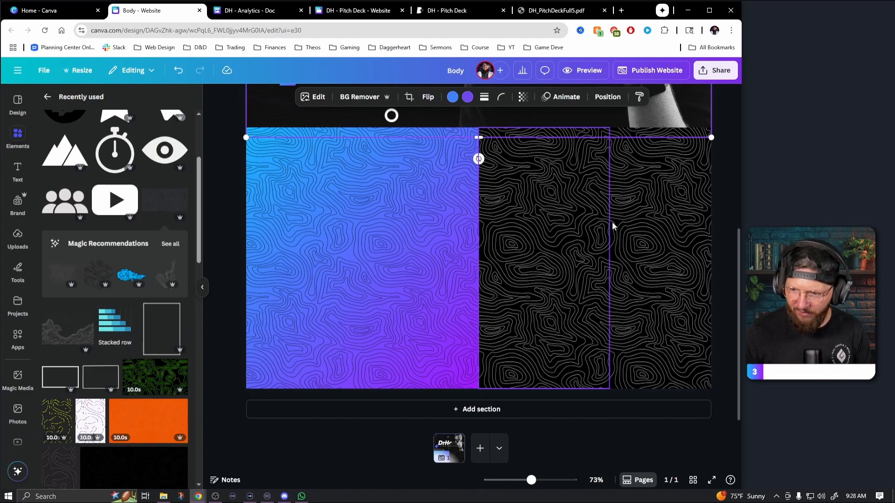
# Set the transparency of all four topographic patterns in the section to 20
pyautogui.click(637, 292)
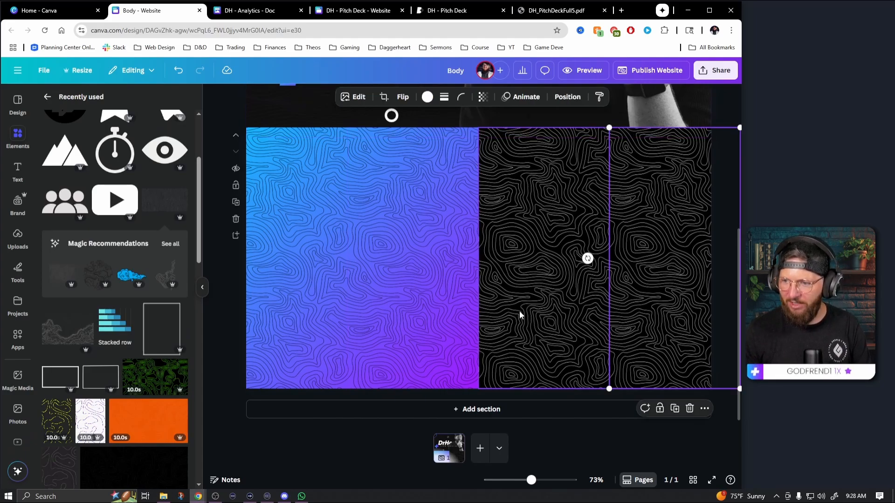
pyautogui.keyDown('shift'); pyautogui.click(552, 246); pyautogui.keyUp('shift')
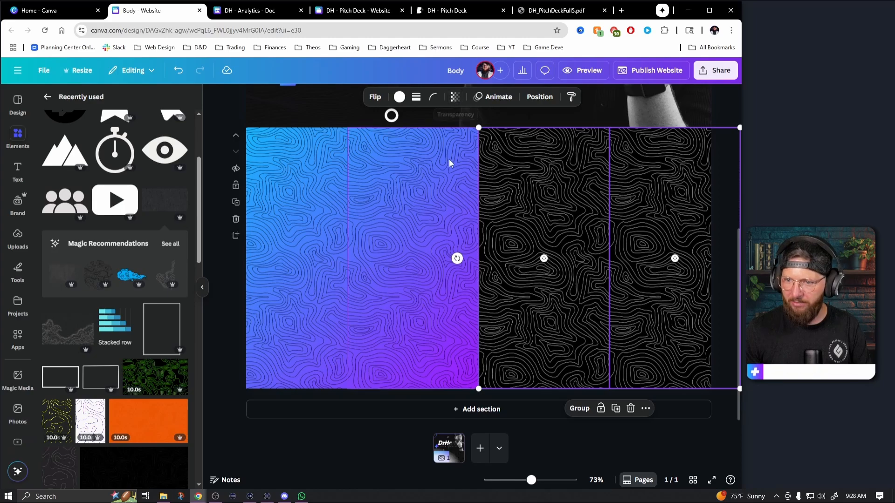
pyautogui.keyDown('shift'); pyautogui.click(327, 191); pyautogui.keyUp('shift')
pyautogui.click(456, 98)
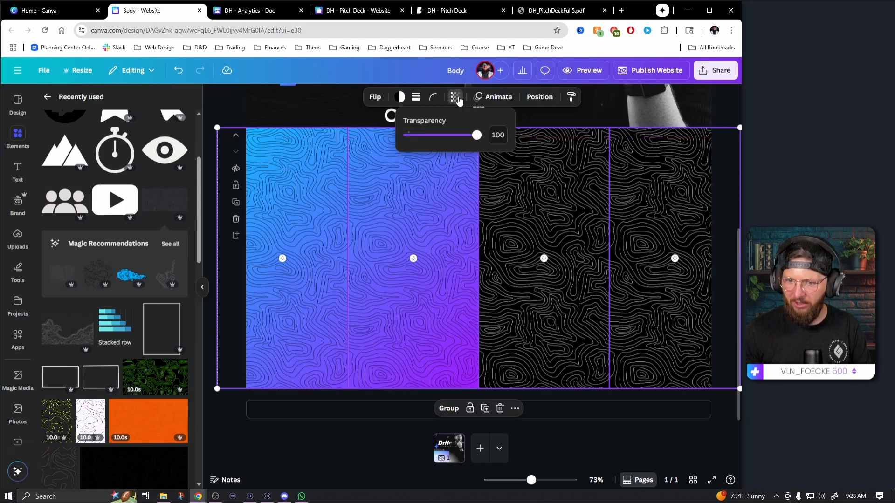
pyautogui.moveTo(467, 145); pyautogui.dragTo(430, 142)
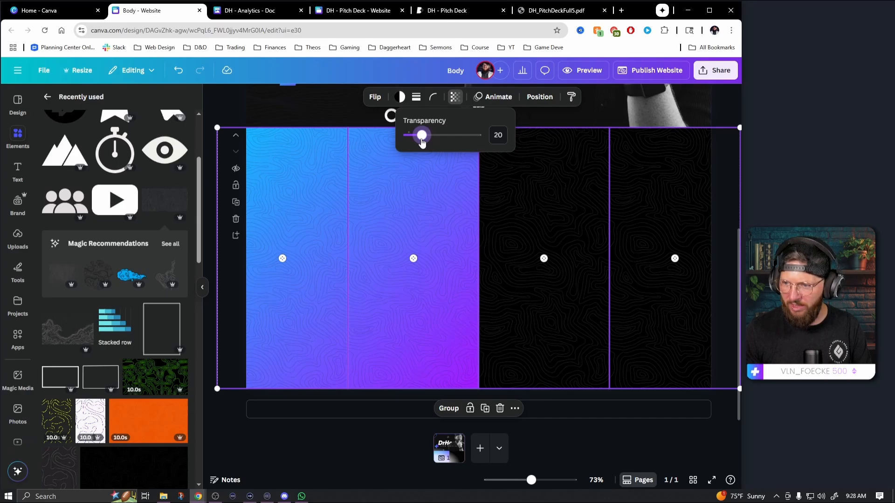
pyautogui.click(259, 134)
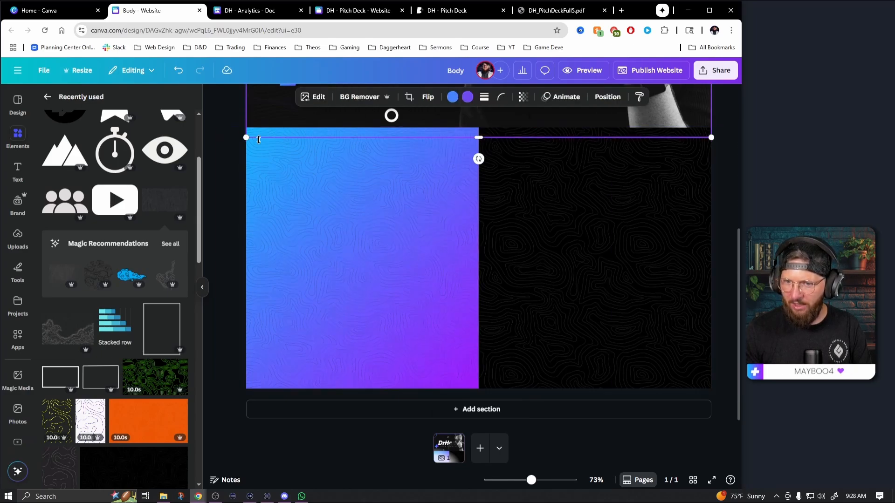
pyautogui.click(221, 125)
# Recolor the two topographic patterns over the gradient rectangle white
pyautogui.click(293, 184)
pyautogui.keyDown('shift'); pyautogui.click(388, 199); pyautogui.keyUp('shift')
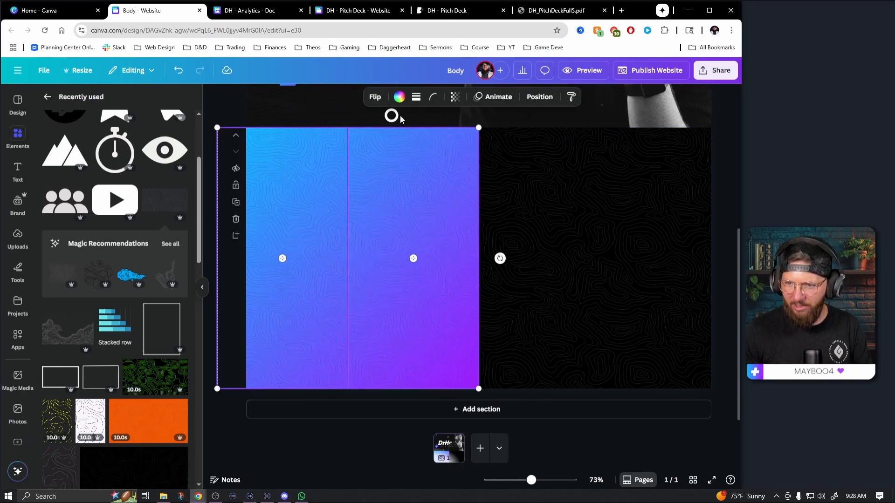
pyautogui.click(398, 98)
pyautogui.click(98, 166)
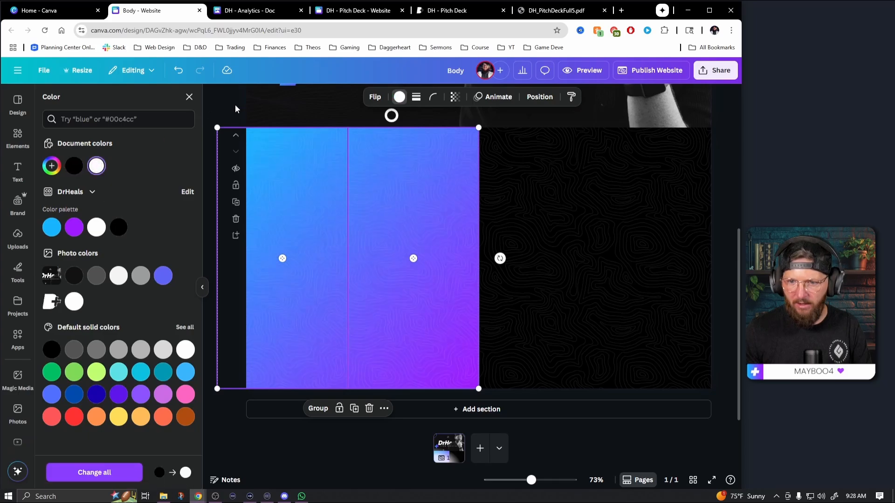
pyautogui.click(232, 111)
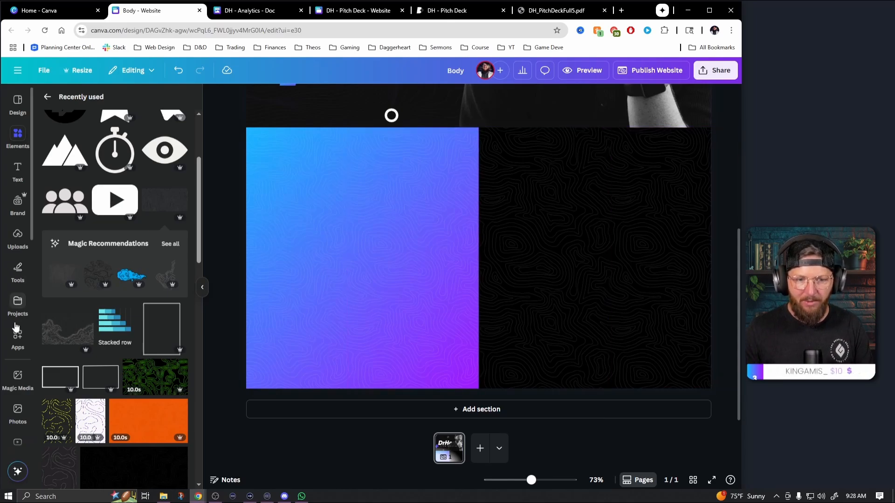
# Add the DrHeals brand Title text and place it near the top of the gradient panel
pyautogui.click(18, 201)
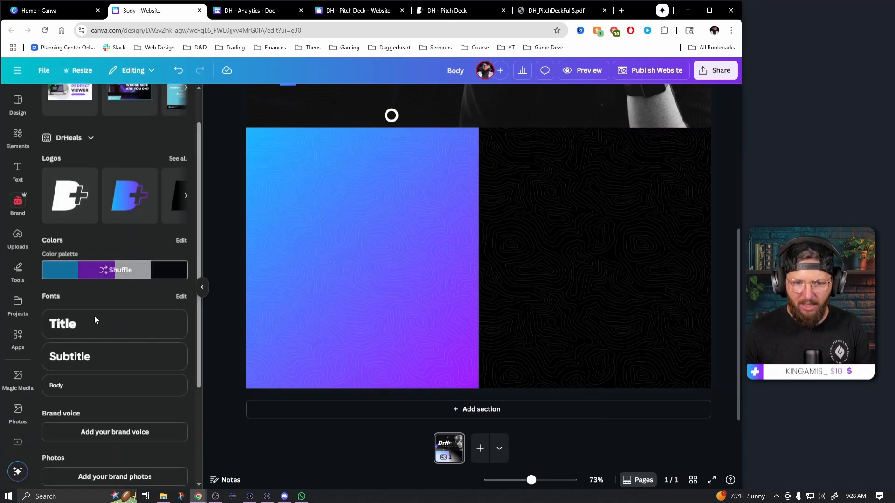
pyautogui.click(86, 325)
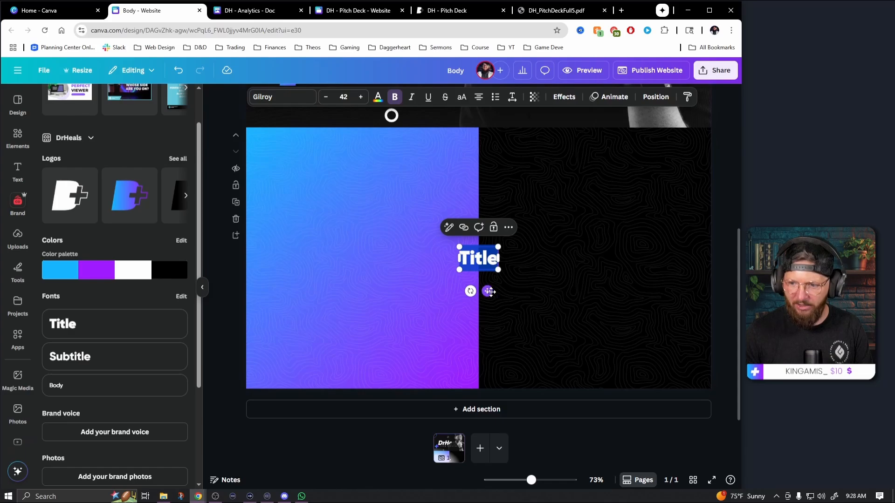
pyautogui.moveTo(489, 292); pyautogui.dragTo(343, 195)
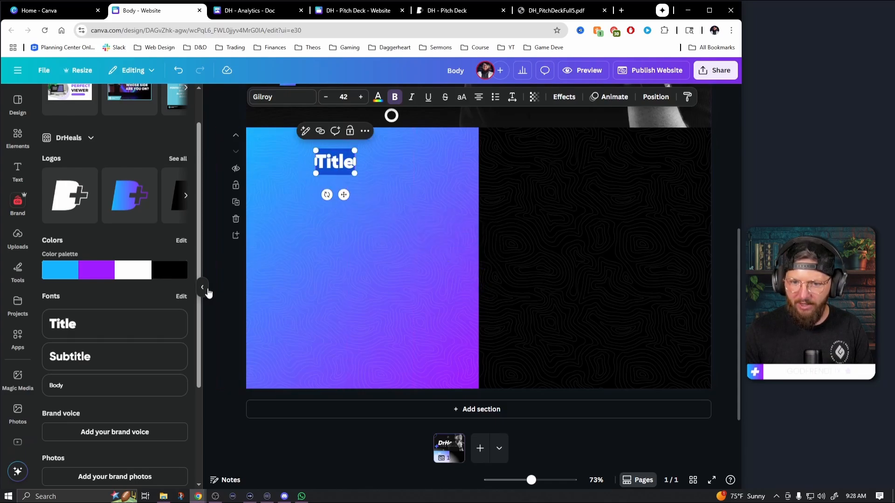
pyautogui.click(205, 289)
pyautogui.moveTo(534, 485); pyautogui.dragTo(539, 485)
pyautogui.scroll(-3, 484, 378)
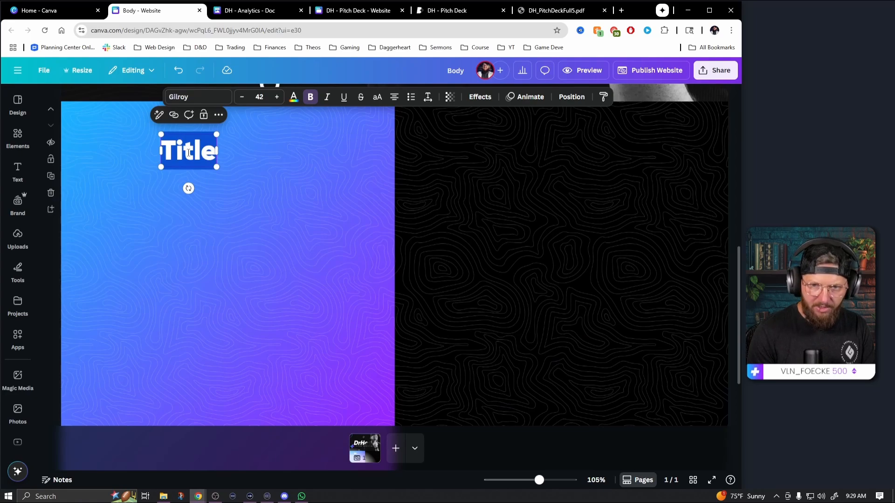
# Replace the title's placeholder text with "About Me" and set it in uppercase
pyautogui.write('ABOUT')
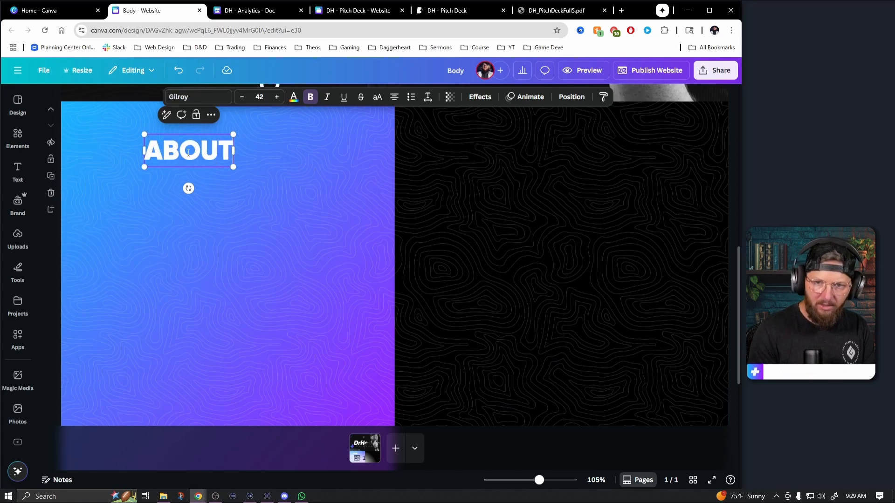
pyautogui.press('BackSpace')
pyautogui.press('BackSpace')
pyautogui.press('BackSpace')
pyautogui.press('BackSpace')
pyautogui.press('BackSpace')
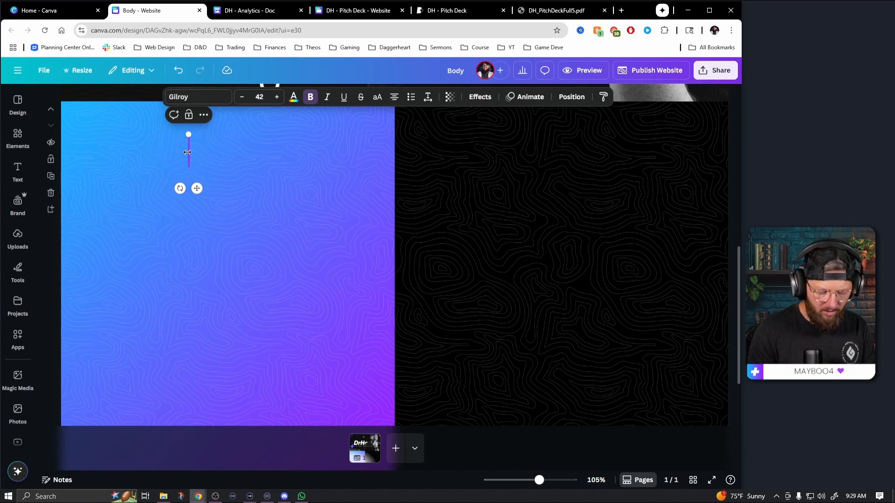
pyautogui.write('About Me')
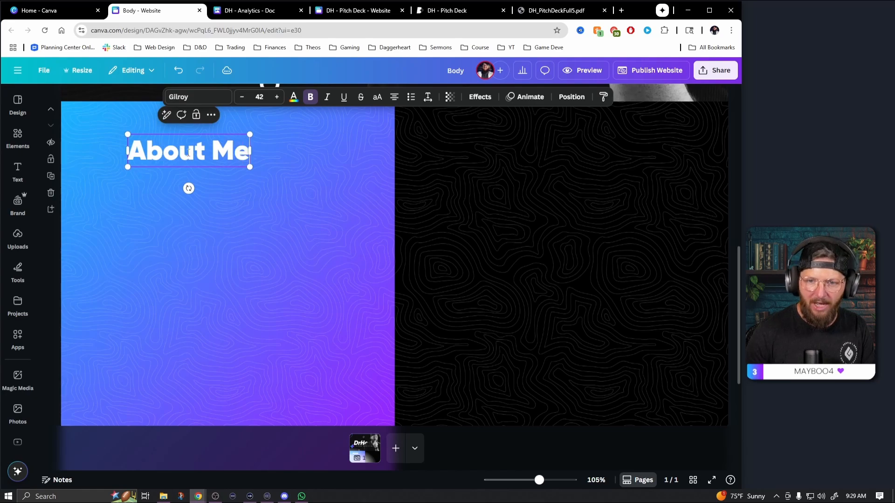
pyautogui.moveTo(128, 151); pyautogui.dragTo(251, 151)
pyautogui.click(378, 96)
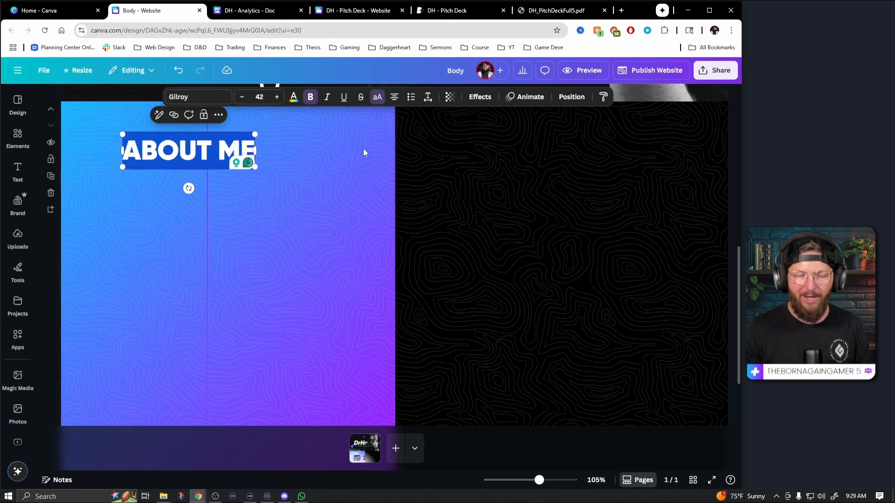
# Set the letter spacing of the ABOUT ME heading to 200
pyautogui.click(426, 97)
pyautogui.moveTo(397, 138); pyautogui.dragTo(407, 139)
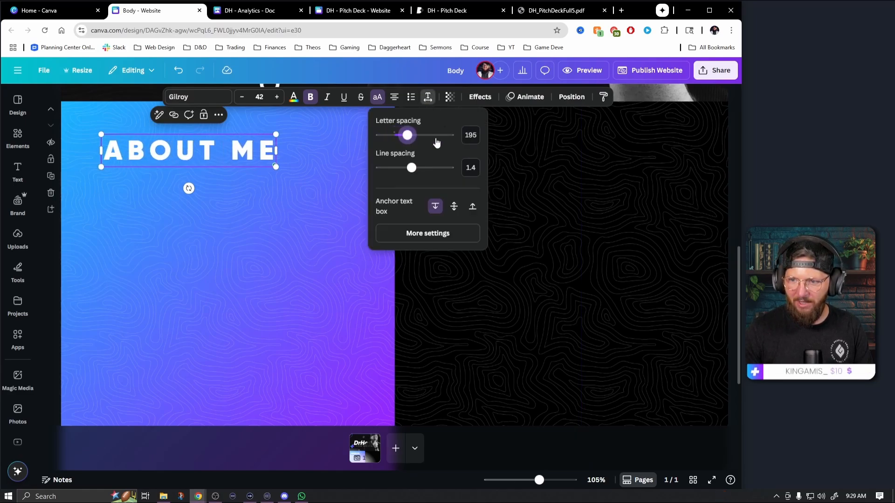
pyautogui.click(471, 135)
pyautogui.write('200')
pyautogui.press('Return')
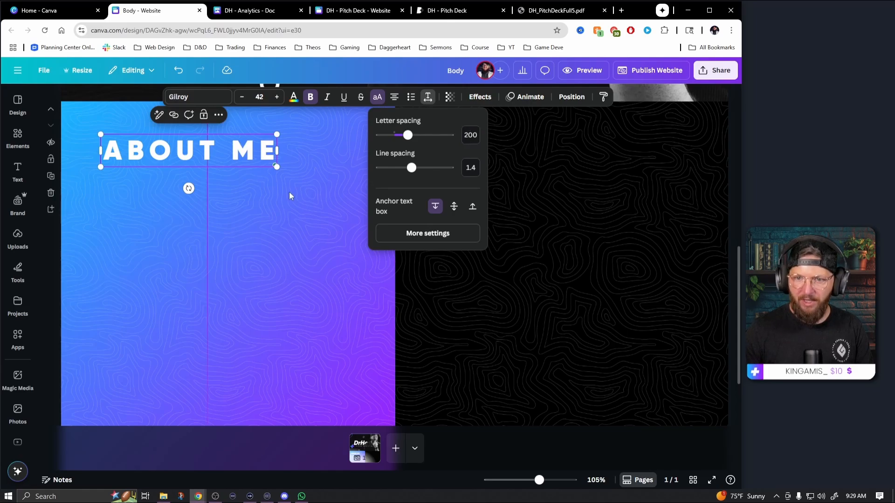
# Reduce the ABOUT ME heading's font size to 35 and center it horizontally near the top of the gradient panel
pyautogui.click(262, 154)
pyautogui.click(243, 98)
pyautogui.click(243, 97)
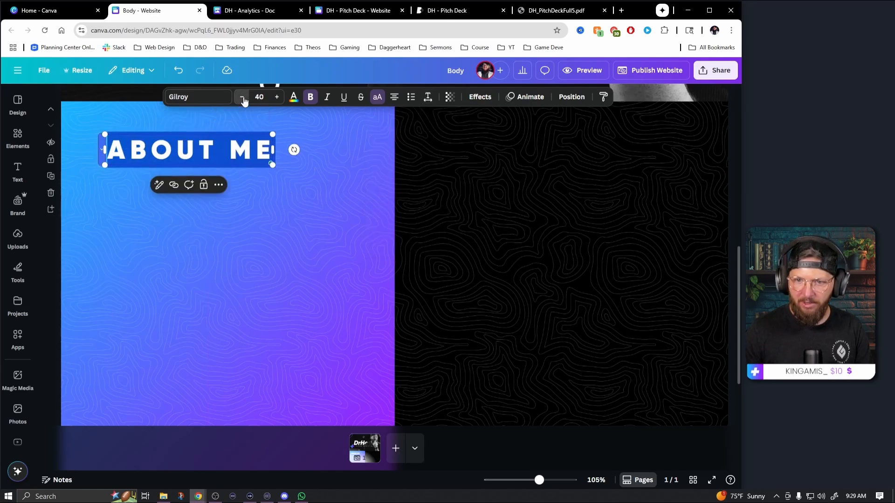
pyautogui.click(242, 97)
pyautogui.click(243, 98)
pyautogui.click(243, 98)
pyautogui.click(243, 98)
pyautogui.click(243, 98)
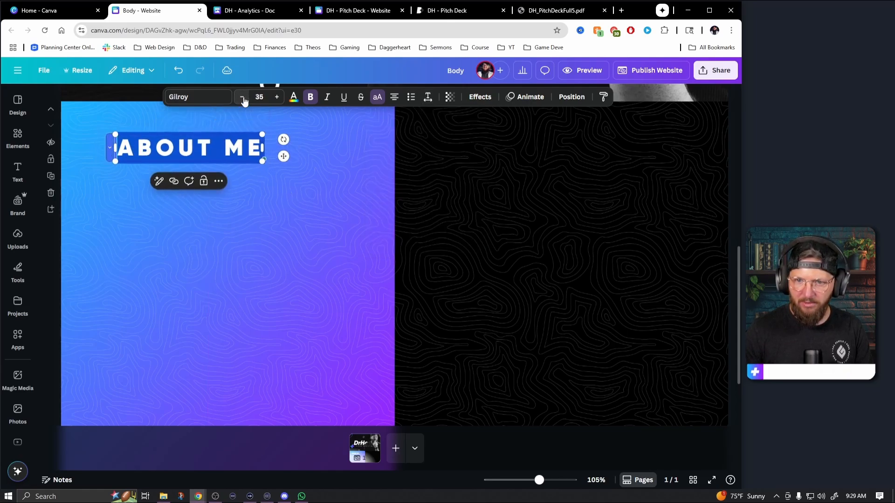
pyautogui.click(345, 202)
pyautogui.moveTo(237, 149); pyautogui.dragTo(256, 146)
pyautogui.click(256, 146)
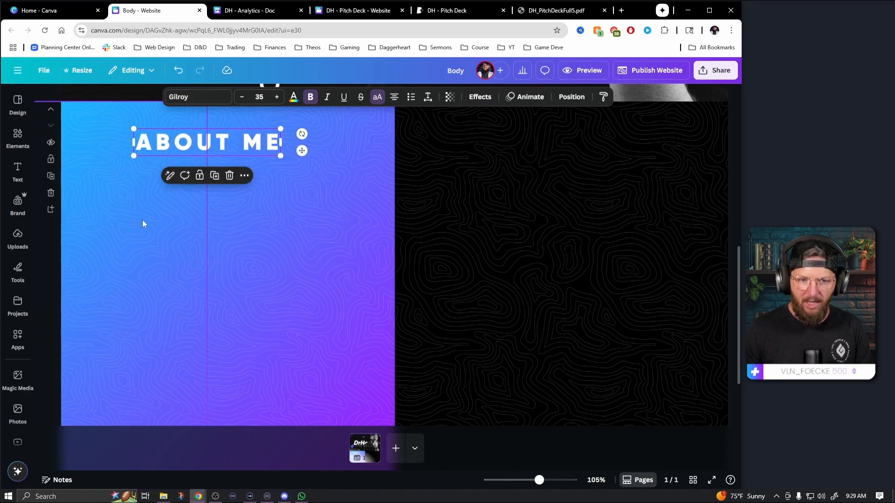
# Try a brand Body text box beneath the ABOUT ME heading, and delete it
pyautogui.click(17, 236)
pyautogui.click(17, 203)
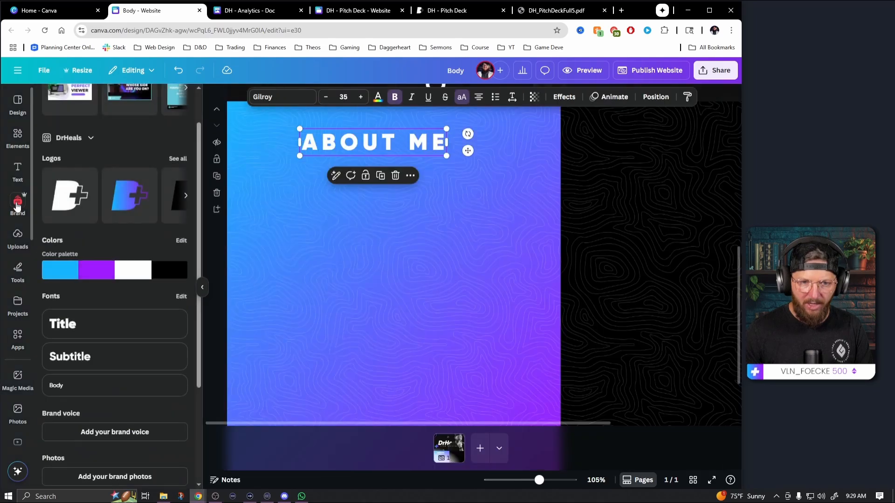
pyautogui.click(88, 390)
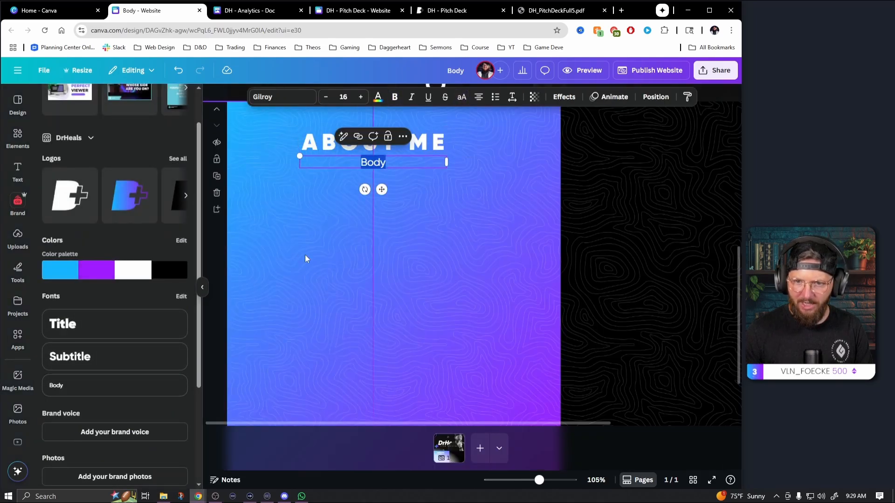
pyautogui.click(320, 250)
pyautogui.click(382, 164)
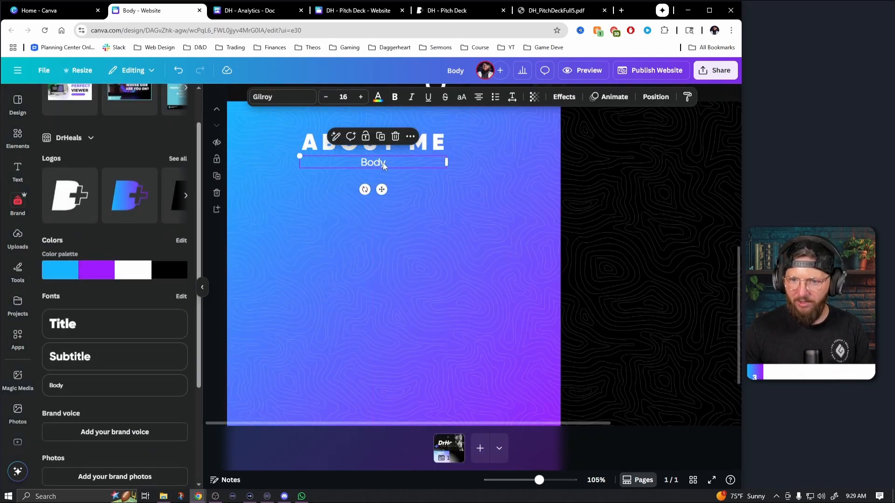
pyautogui.moveTo(384, 164); pyautogui.dragTo(349, 170)
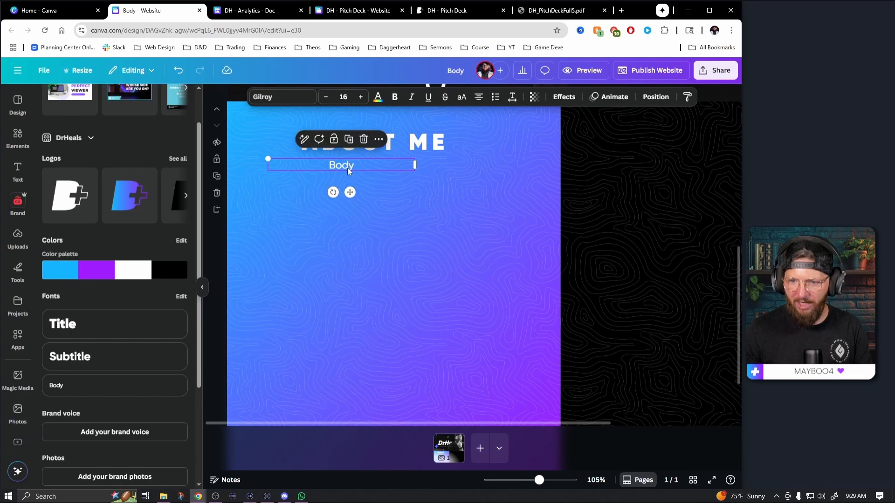
pyautogui.press('Delete')
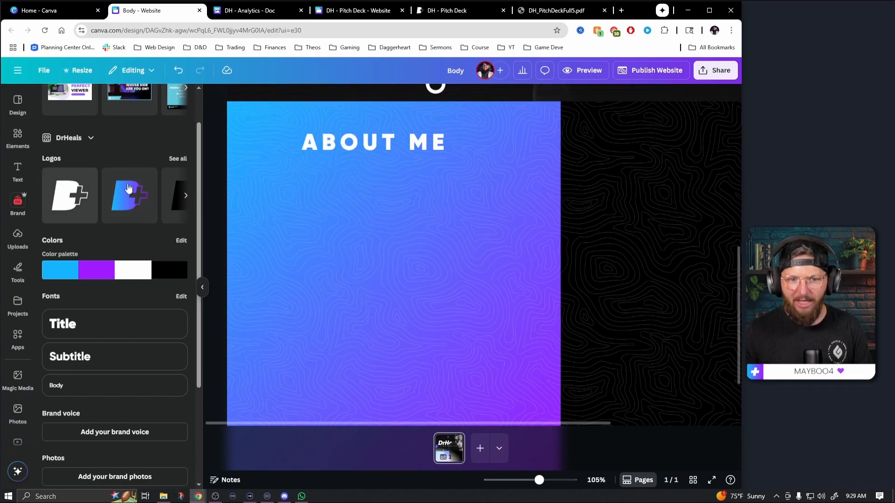
# Add a new text box and place it beneath the ABOUT ME heading on the gradient panel
pyautogui.click(18, 171)
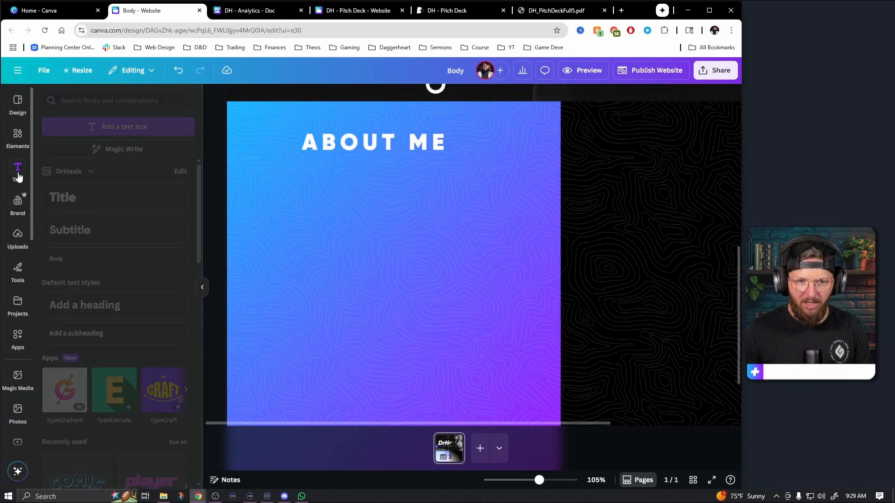
pyautogui.click(118, 126)
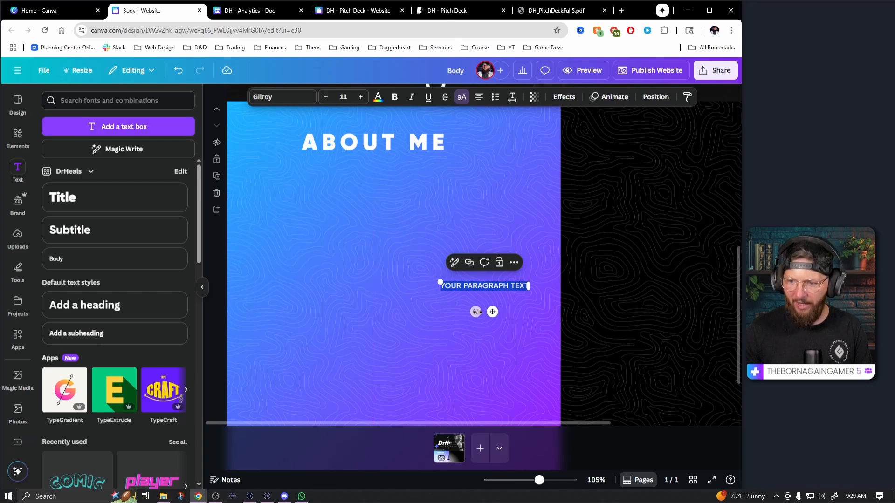
pyautogui.moveTo(492, 311); pyautogui.dragTo(310, 188)
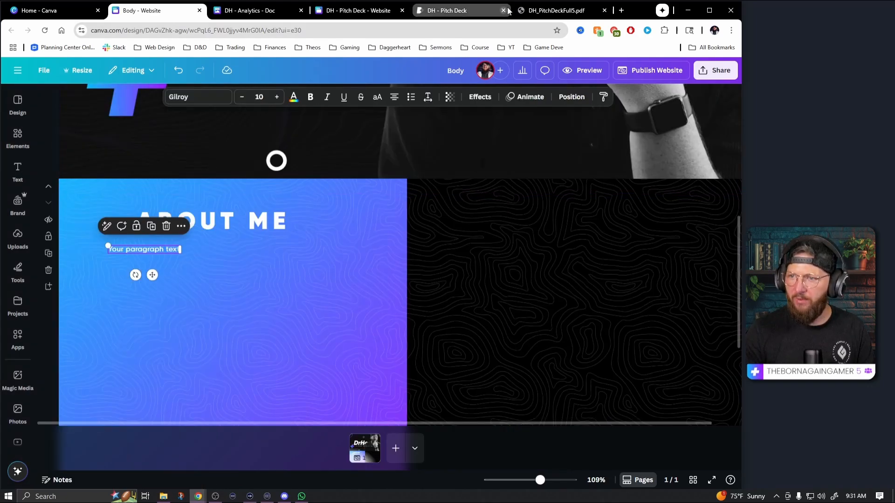
# Copy the three About Me paragraphs from the DH - Analytics doc and paste them over the new text box's placeholder
pyautogui.click(249, 13)
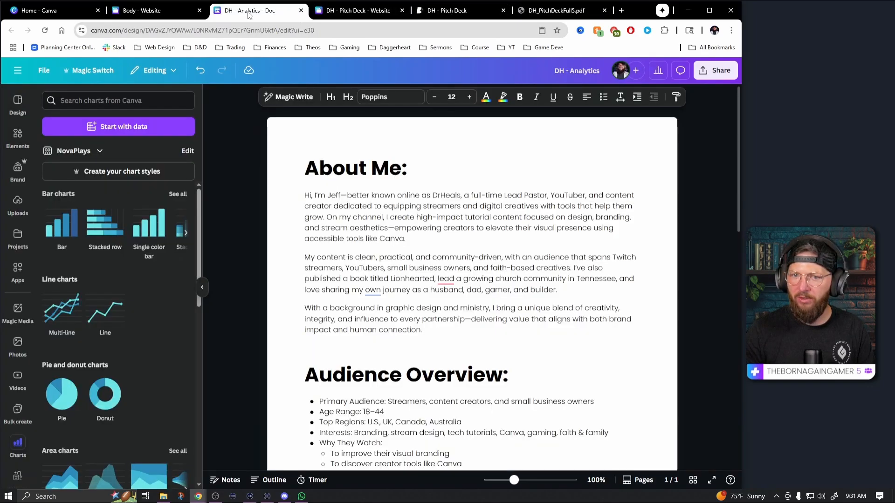
pyautogui.moveTo(306, 195); pyautogui.dragTo(439, 333)
pyautogui.hotkey('ctrl', 'c')
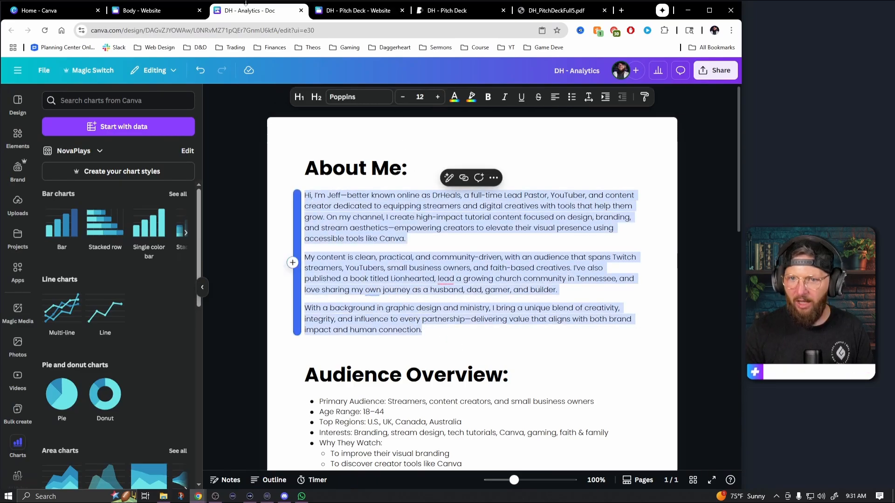
pyautogui.click(154, 10)
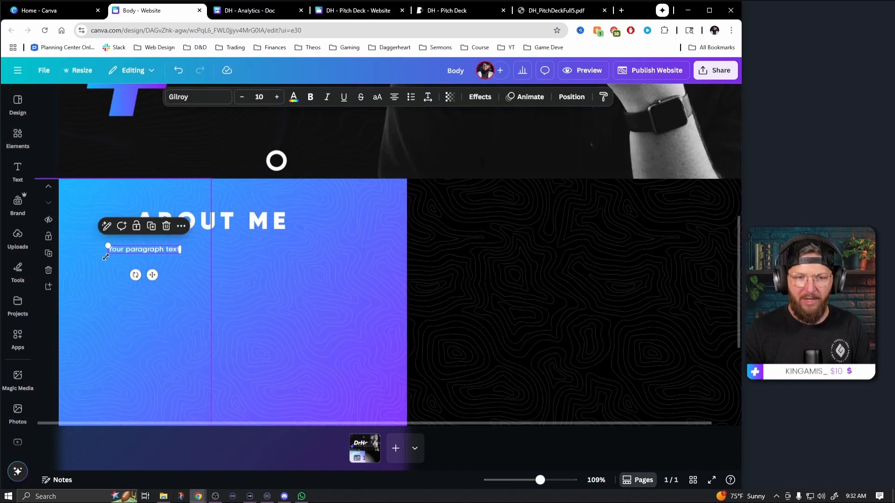
pyautogui.click(18, 170)
pyautogui.click(120, 151)
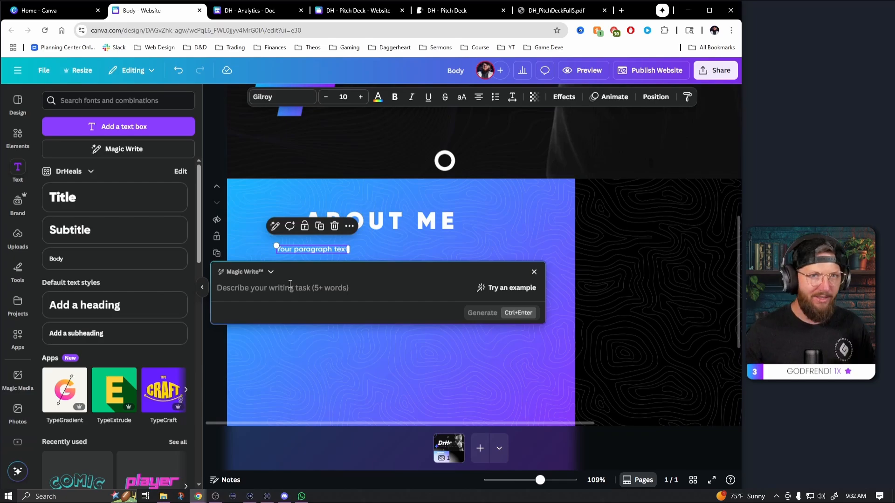
pyautogui.click(534, 272)
pyautogui.click(333, 250)
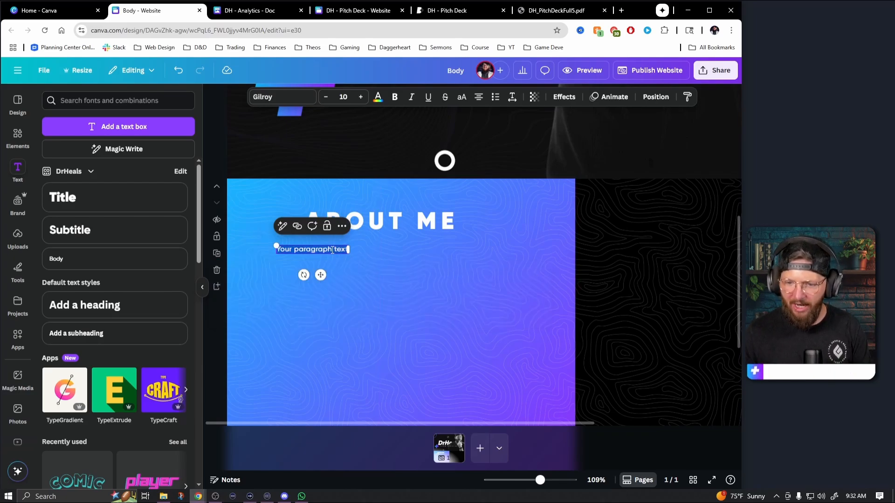
pyautogui.hotkey('ctrl', 'v')
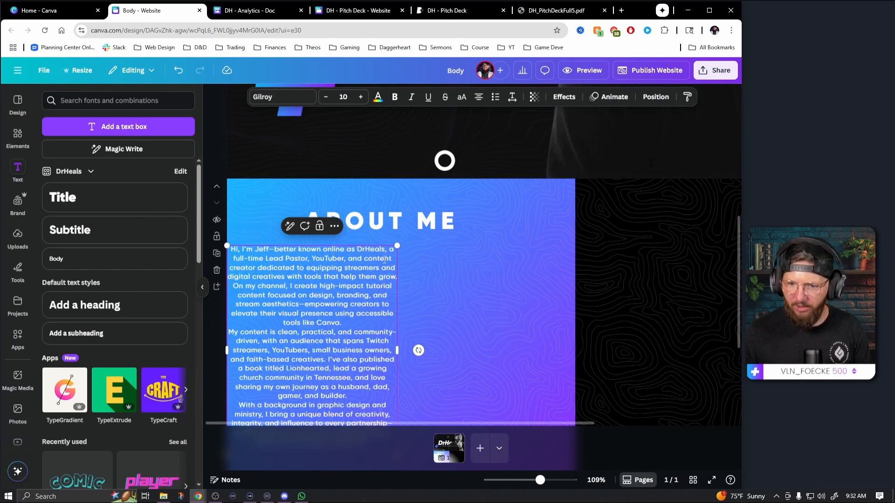
# Widen the biography text box to nearly span the gradient panel beneath the heading, and left-align its text
pyautogui.click(446, 299)
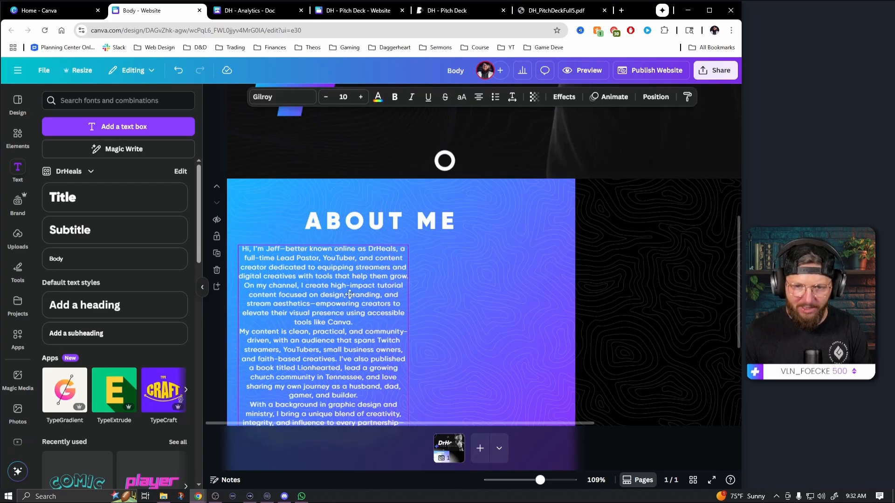
pyautogui.moveTo(336, 296); pyautogui.dragTo(367, 286)
pyautogui.scroll(-1, 429, 327)
pyautogui.moveTo(429, 297); pyautogui.dragTo(558, 299)
pyautogui.moveTo(451, 261); pyautogui.dragTo(445, 257)
pyautogui.click(479, 96)
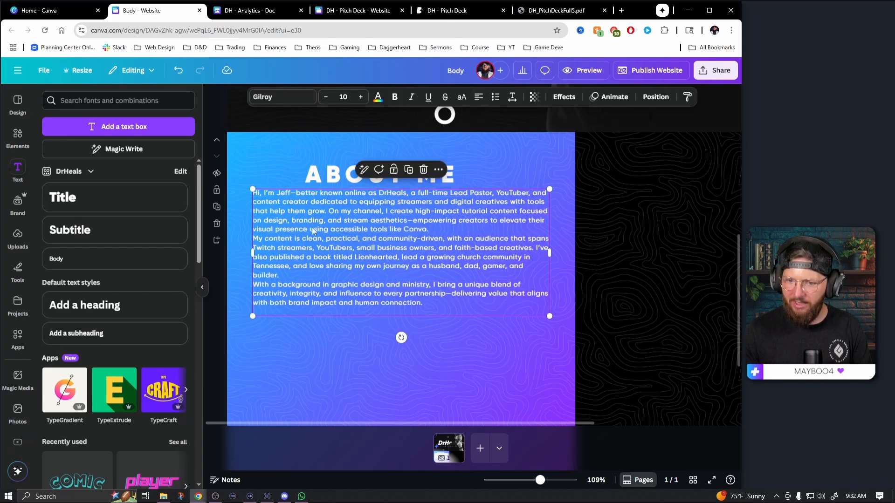
# Insert blank lines between the three biography paragraphs and move the text box slightly lower beneath the heading
pyautogui.click(432, 233)
pyautogui.press('Return')
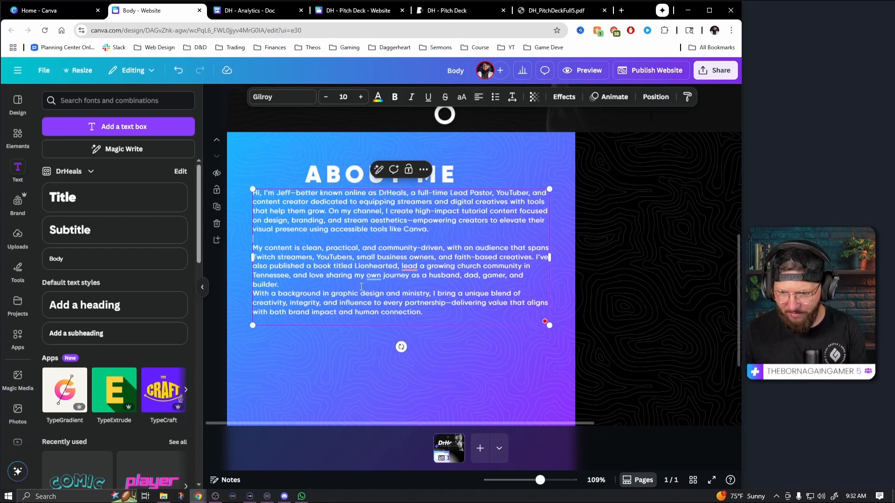
pyautogui.press('Return')
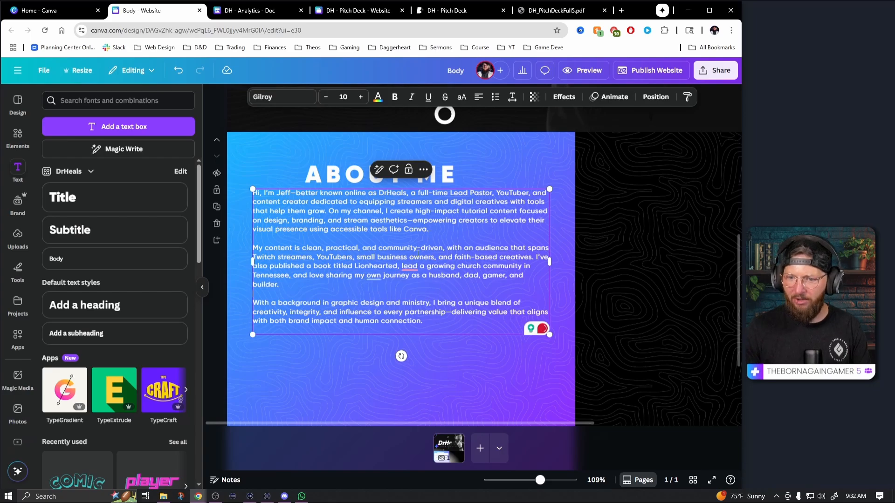
pyautogui.click(502, 365)
pyautogui.moveTo(435, 217); pyautogui.dragTo(435, 227)
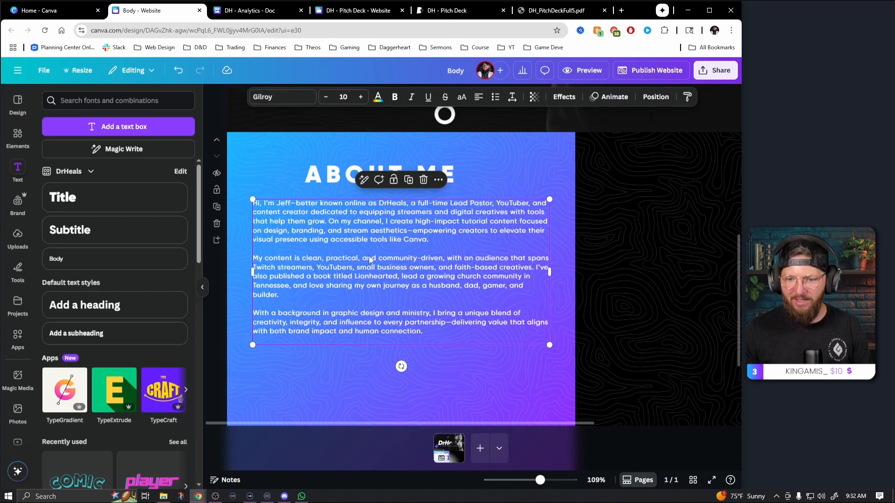
# Set the biography text's line spacing to 1.57 and narrow its text box slightly to leave even side margins
pyautogui.click(513, 100)
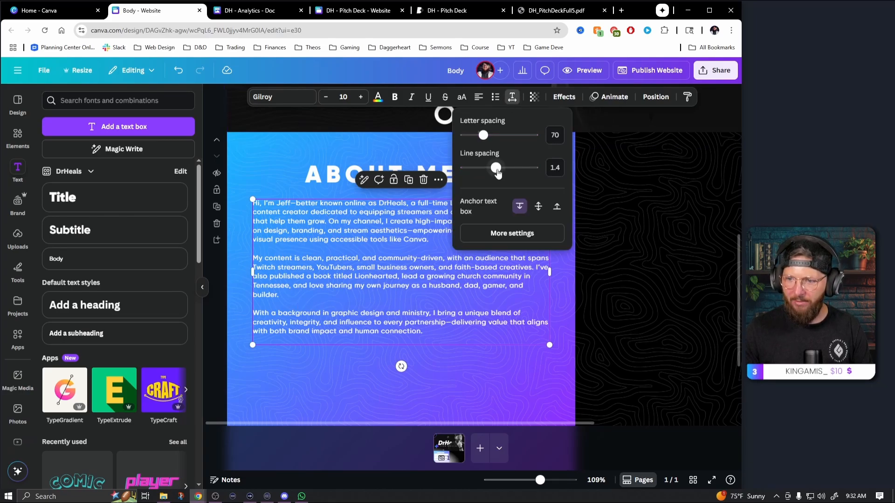
pyautogui.moveTo(498, 172); pyautogui.dragTo(502, 174)
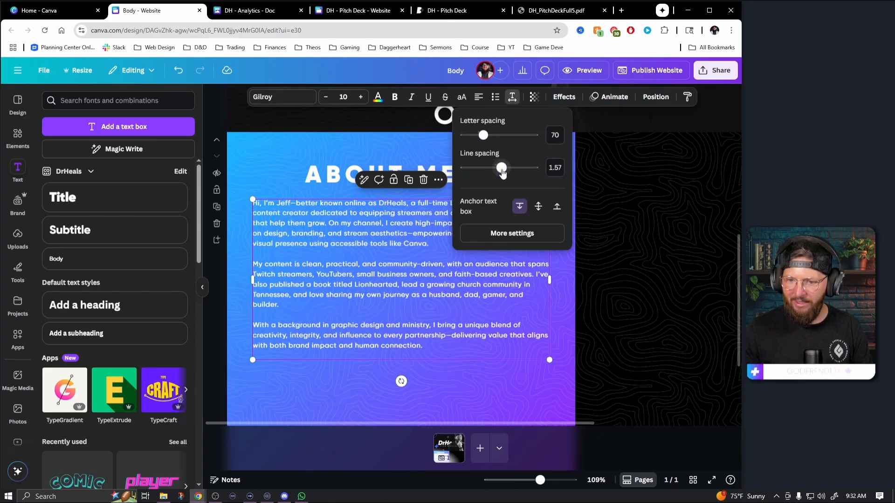
pyautogui.click(512, 391)
pyautogui.click(487, 271)
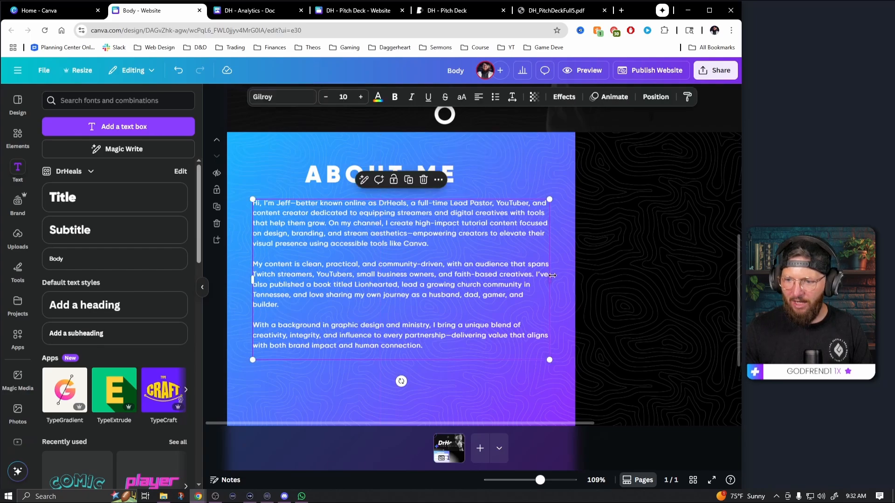
pyautogui.moveTo(550, 278); pyautogui.dragTo(546, 279)
pyautogui.click(386, 202)
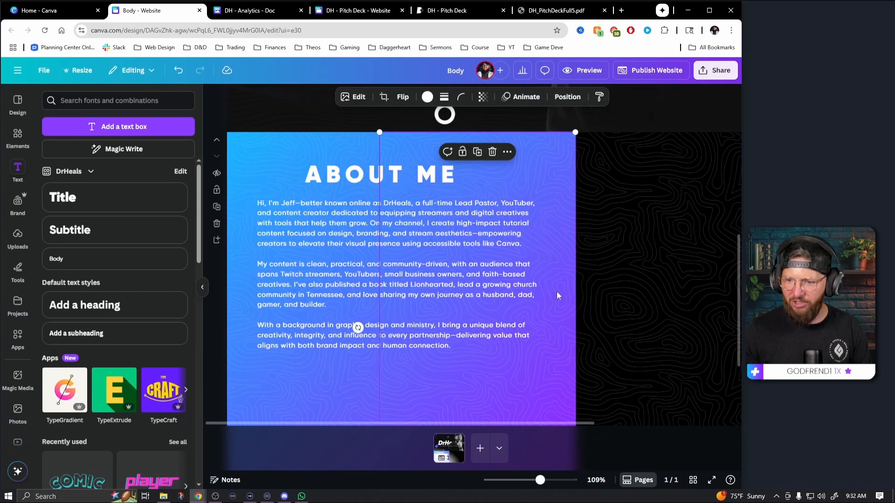
# Move the ABOUT ME heading and the biography text together slightly lower on the gradient panel
pyautogui.scroll(-4, 488, 366)
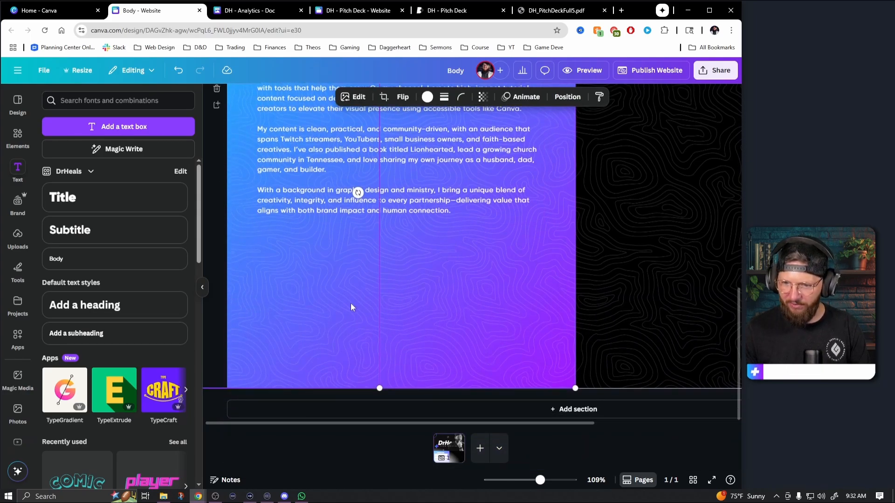
pyautogui.scroll(5, 352, 318)
pyautogui.click(360, 276)
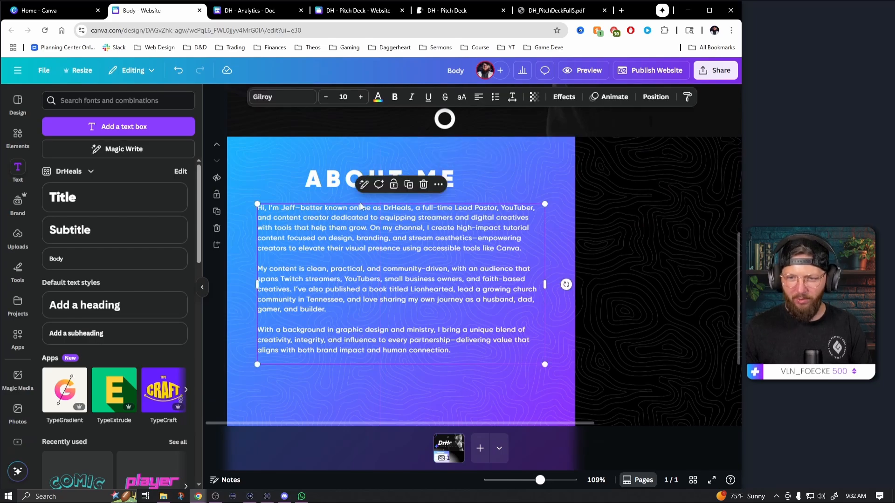
pyautogui.click(354, 186)
pyautogui.scroll(1, 356, 184)
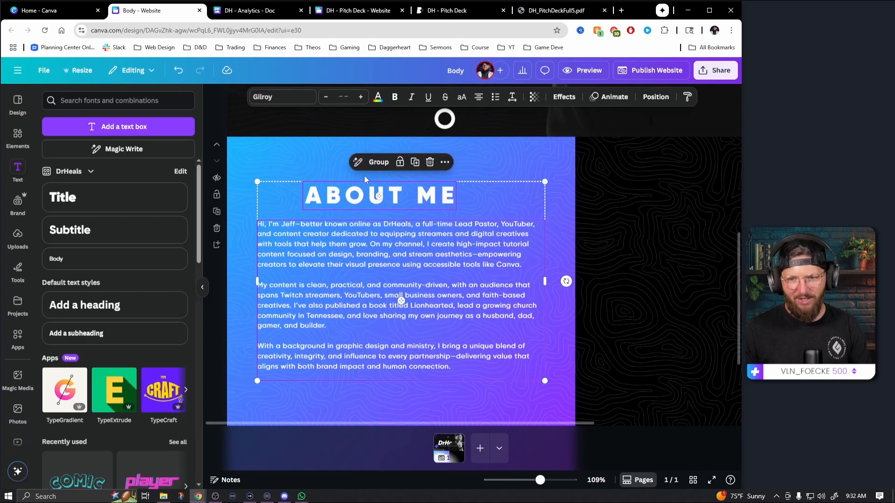
pyautogui.click(530, 160)
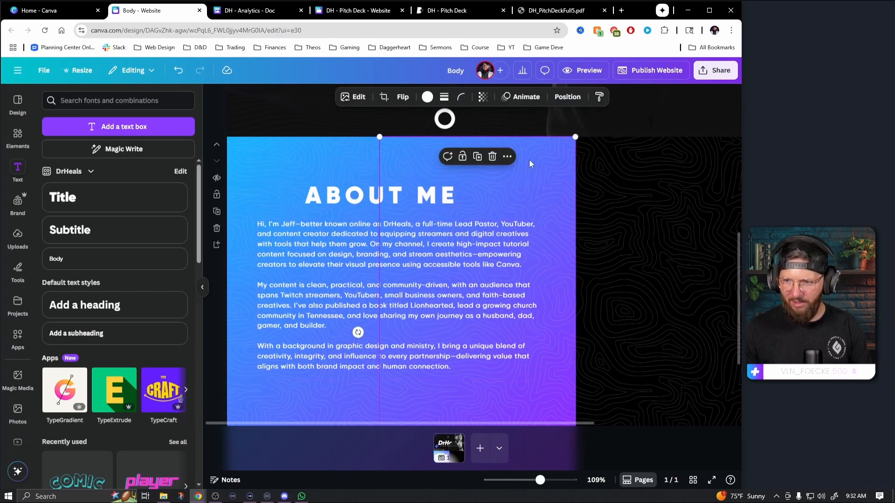
# Align the ABOUT ME heading and the biography text box to each other by their horizontal centers
pyautogui.click(469, 251)
pyautogui.click(391, 200)
pyautogui.click(495, 170)
pyautogui.click(413, 201)
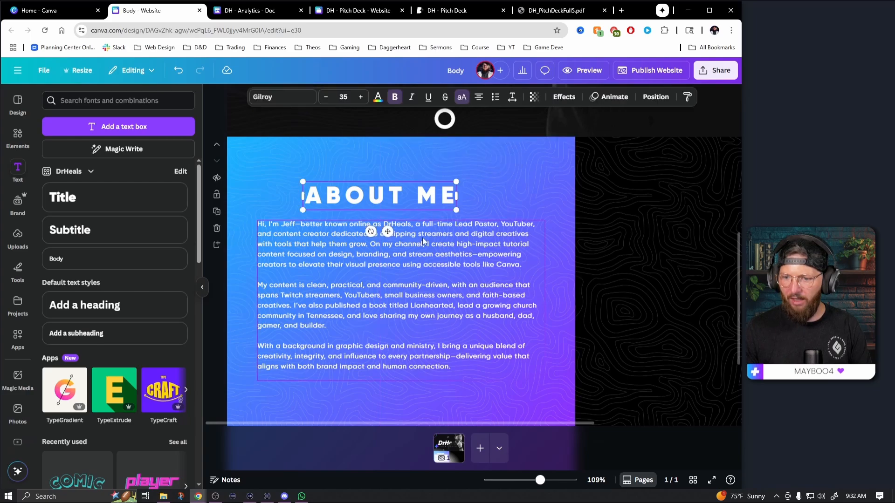
pyautogui.keyDown('shift'); pyautogui.click(423, 242); pyautogui.keyUp('shift')
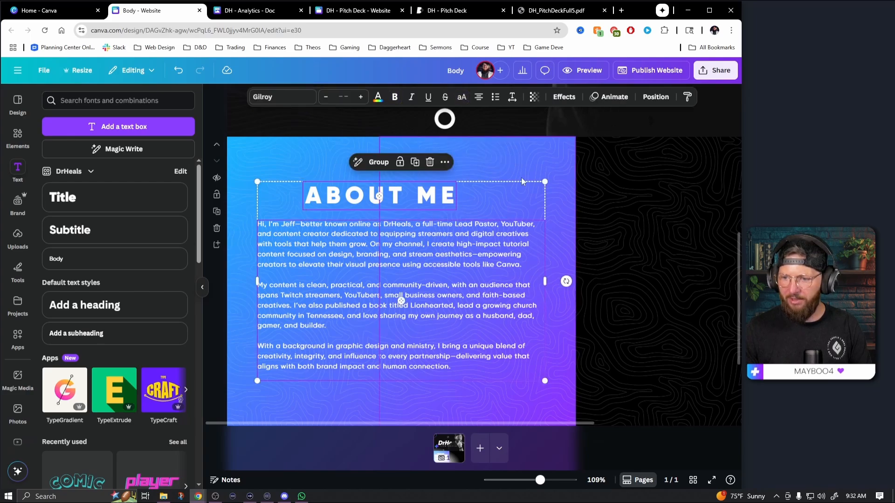
pyautogui.click(656, 97)
pyautogui.click(173, 238)
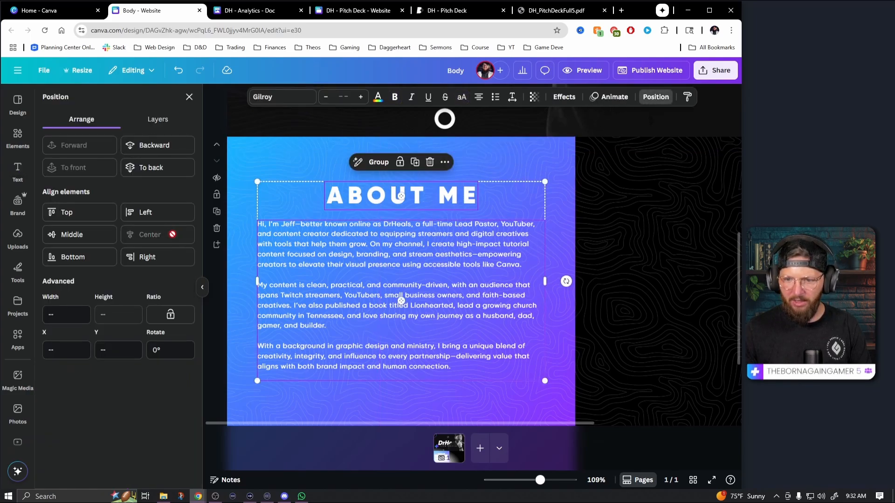
# Increase the biography text's font size to 11
pyautogui.click(301, 156)
pyautogui.click(306, 158)
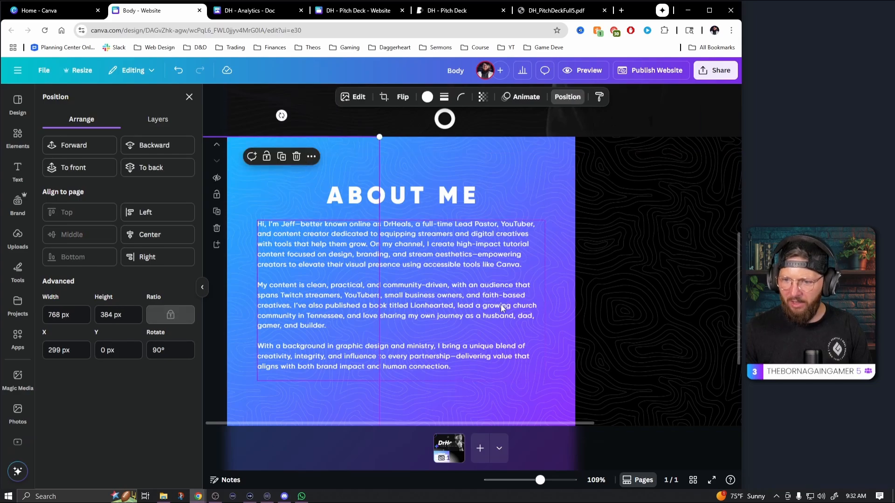
pyautogui.scroll(-2, 499, 303)
pyautogui.scroll(1, 498, 303)
pyautogui.scroll(1, 499, 304)
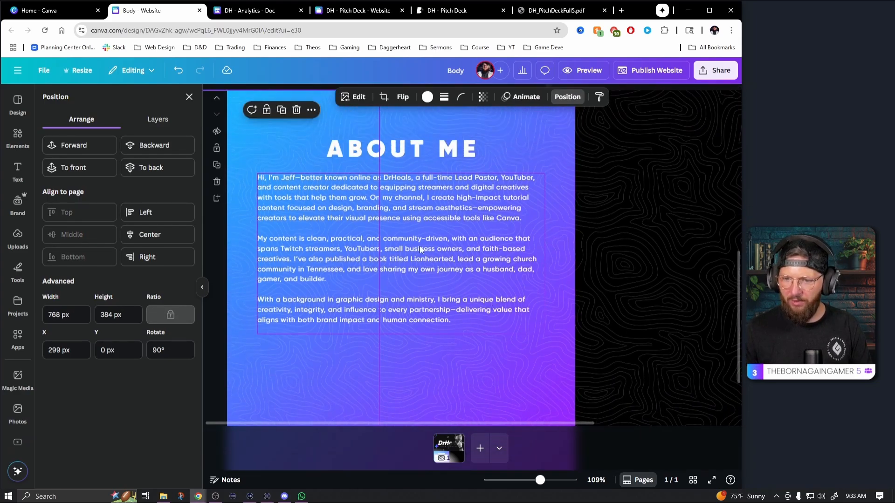
pyautogui.click(420, 246)
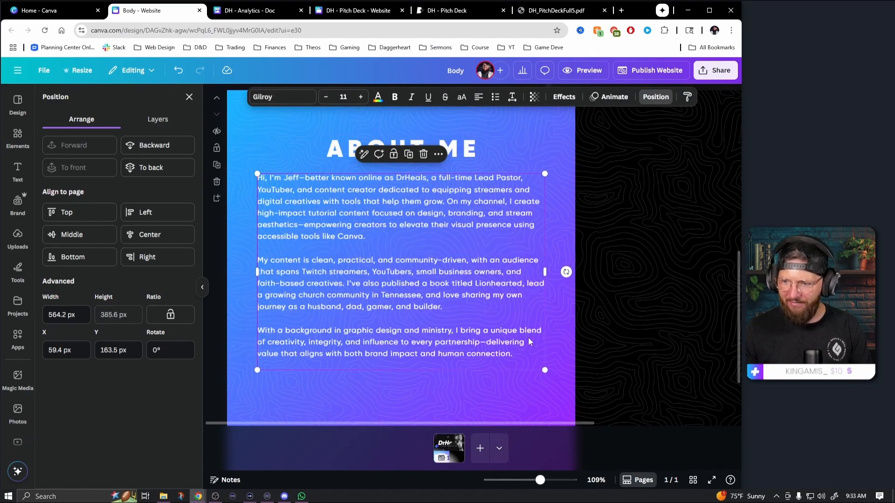
pyautogui.click(565, 354)
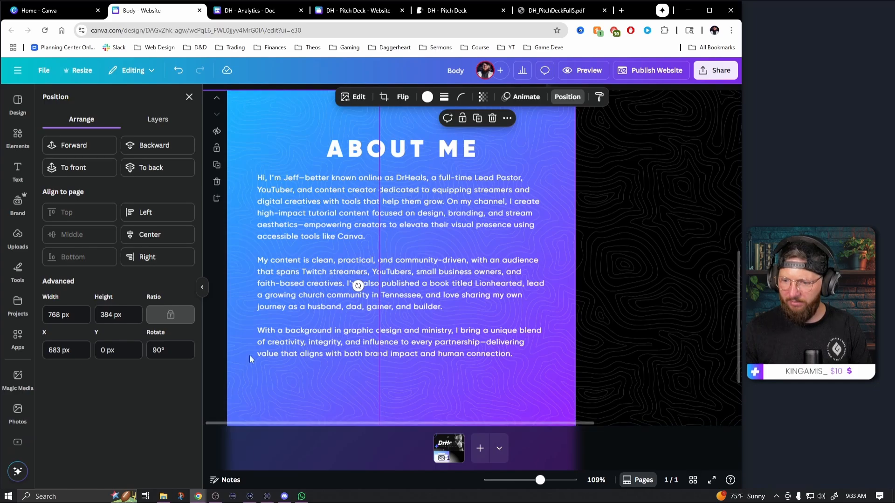
pyautogui.click(201, 291)
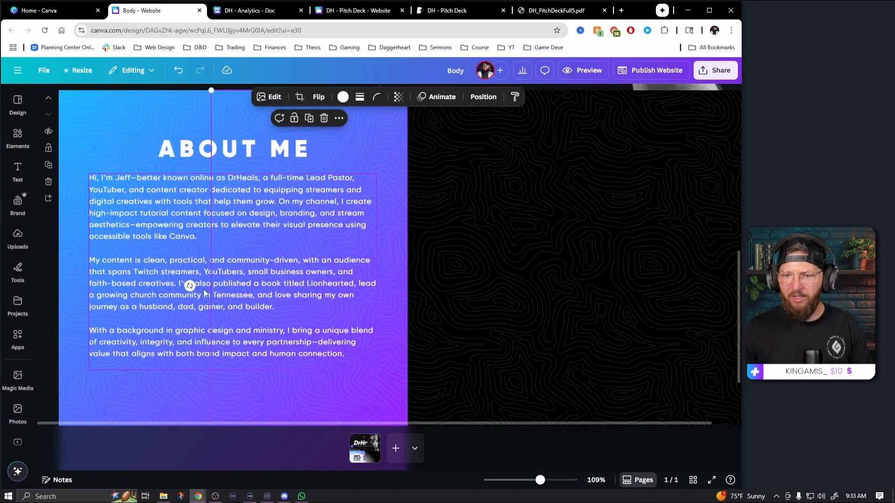
# Duplicate the ABOUT ME heading and biography text onto the black panel, level with the originals and centered in the panel
pyautogui.click(279, 153)
pyautogui.keyDown('shift'); pyautogui.click(271, 206); pyautogui.keyUp('shift')
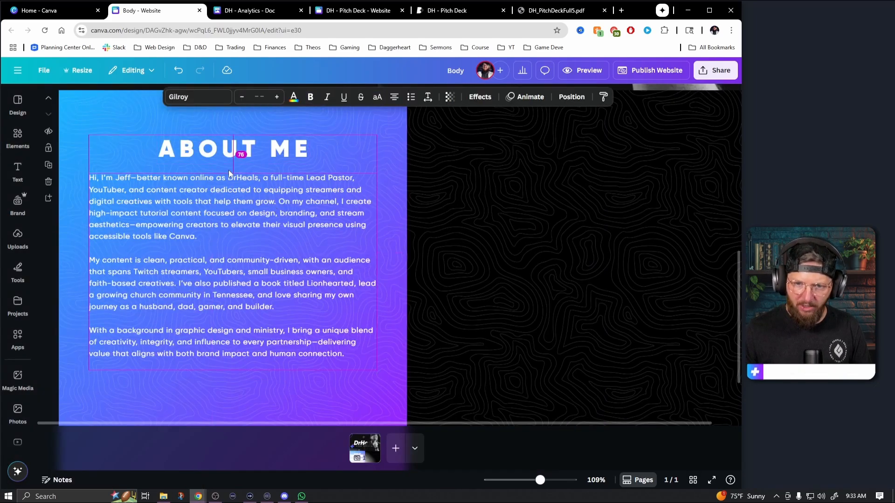
pyautogui.moveTo(229, 174); pyautogui.dragTo(584, 192)
pyautogui.moveTo(588, 423); pyautogui.dragTo(616, 228)
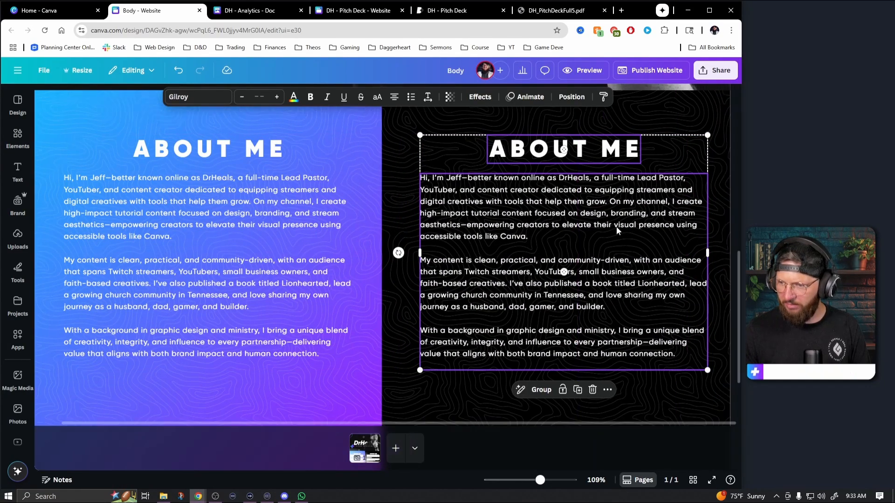
pyautogui.moveTo(578, 155); pyautogui.dragTo(575, 153)
pyautogui.click(732, 200)
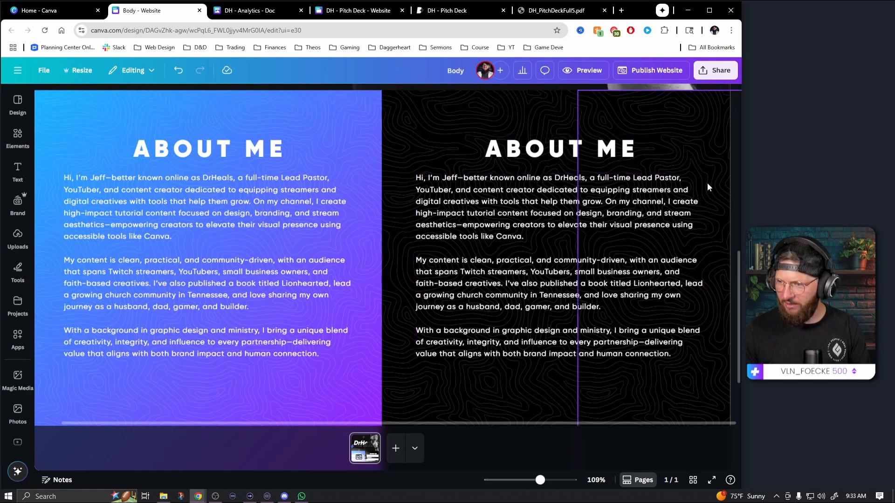
# Replace the duplicated ABOUT ME heading on the black panel with AUDIENCE OVERVIEW, following the next section title in the DH - Analytics doc
pyautogui.click(565, 150)
pyautogui.click(565, 151)
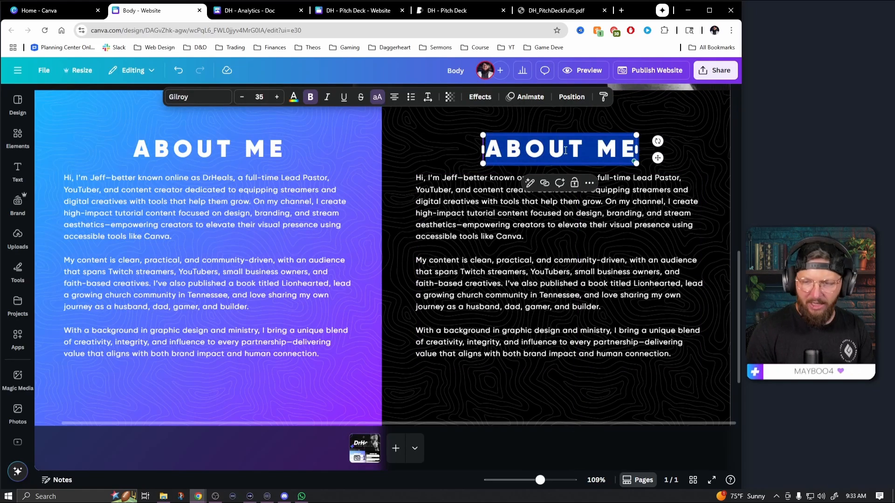
pyautogui.click(252, 11)
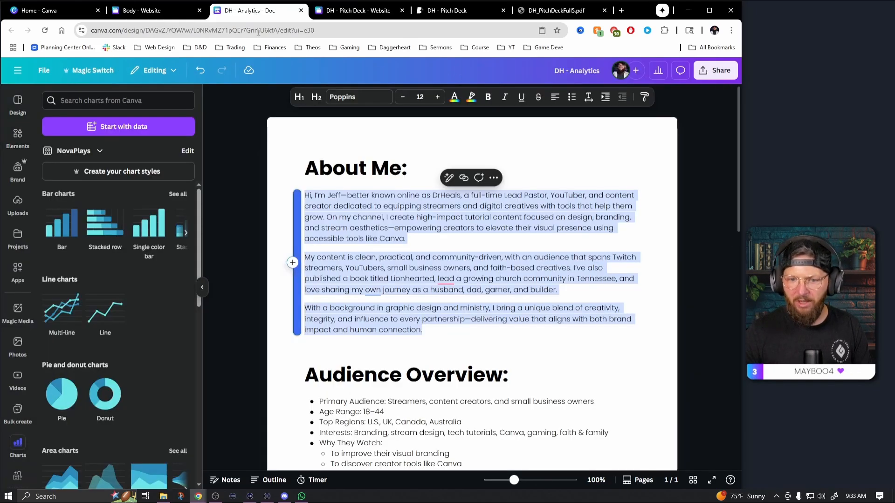
pyautogui.scroll(-3, 342, 262)
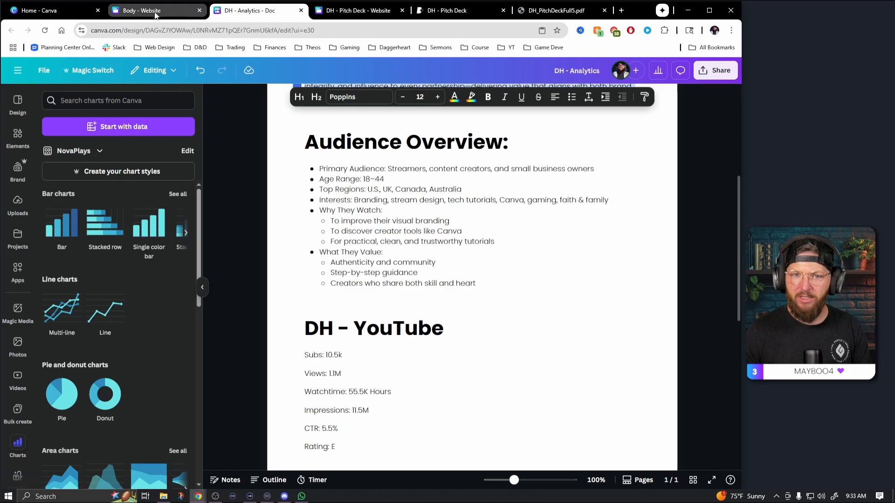
pyautogui.click(155, 13)
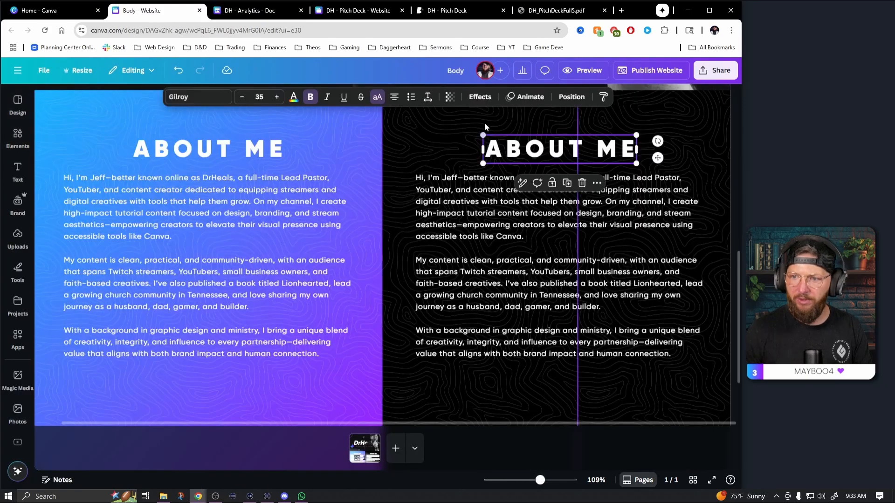
pyautogui.click(559, 149)
pyautogui.write('AUDIENCE OVERVIEW')
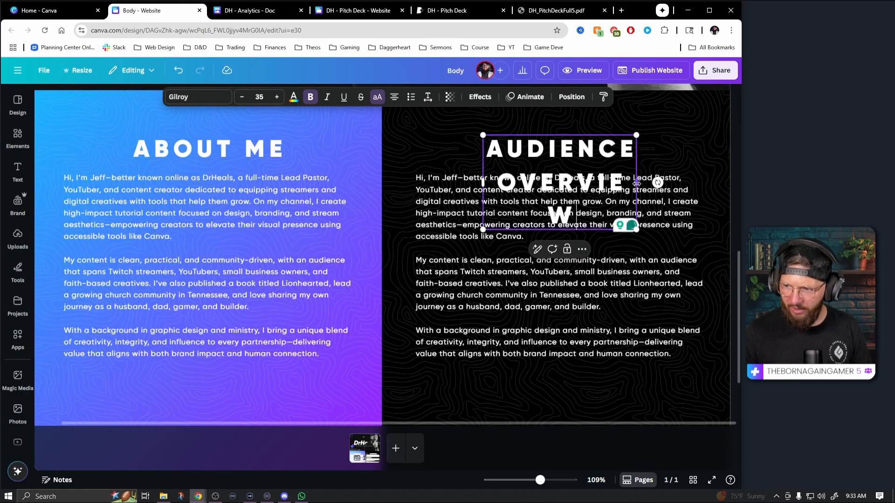
# Widen the AUDIENCE OVERVIEW text box so the heading fits on one line, and reduce its font size to 32
pyautogui.moveTo(637, 185); pyautogui.dragTo(717, 173)
pyautogui.hotkey('ctrl', 'z')
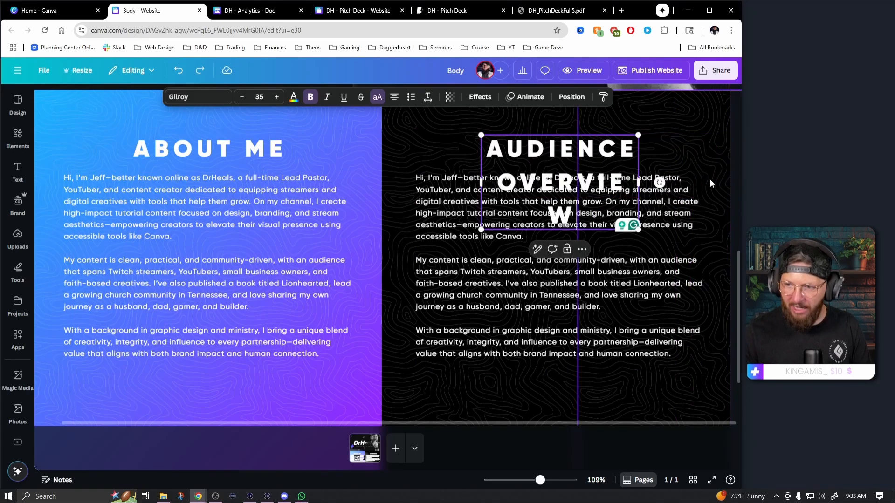
pyautogui.moveTo(638, 186); pyautogui.dragTo(728, 177)
pyautogui.click(240, 100)
pyautogui.click(240, 100)
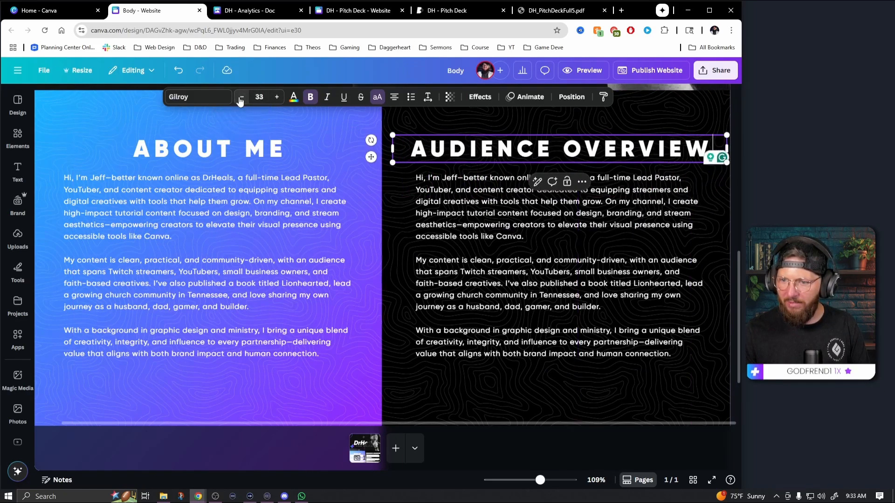
pyautogui.click(240, 101)
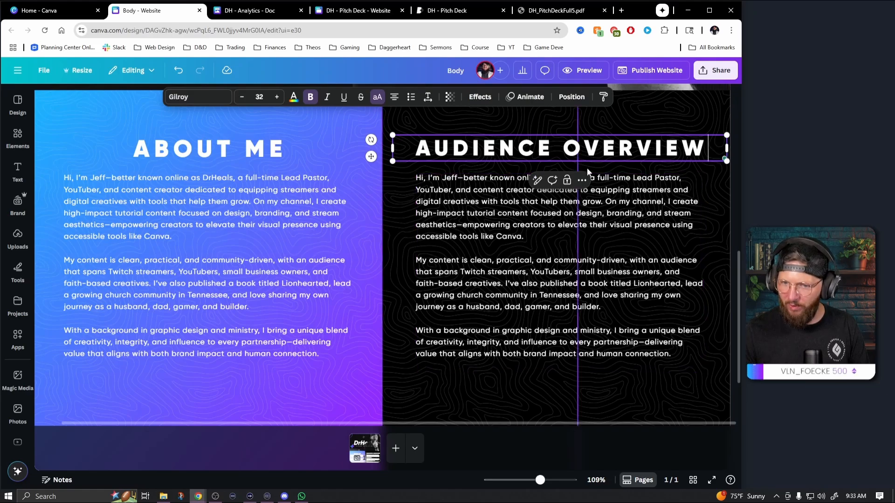
pyautogui.click(706, 367)
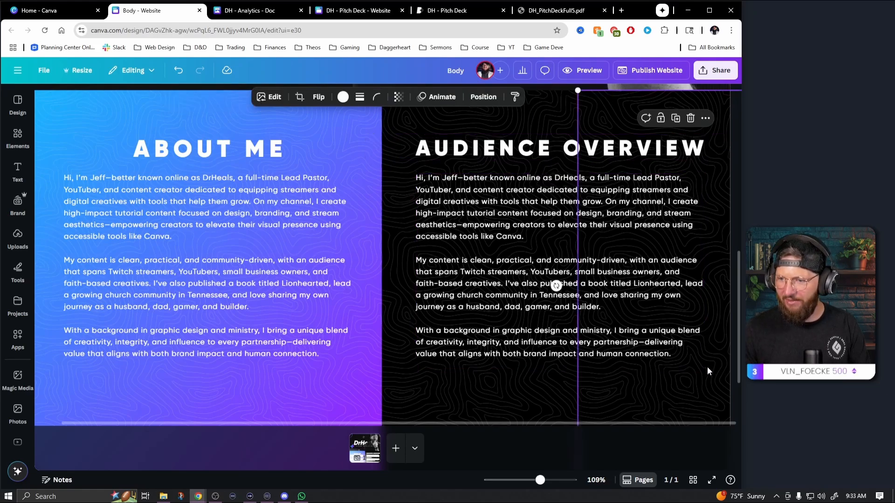
# Replace the biography text on the black panel with the Audience Overview bullet list from the DH - Analytics doc, without a trailing blank line
pyautogui.click(247, 10)
pyautogui.moveTo(476, 283); pyautogui.dragTo(302, 164)
pyautogui.hotkey('ctrl', 'c')
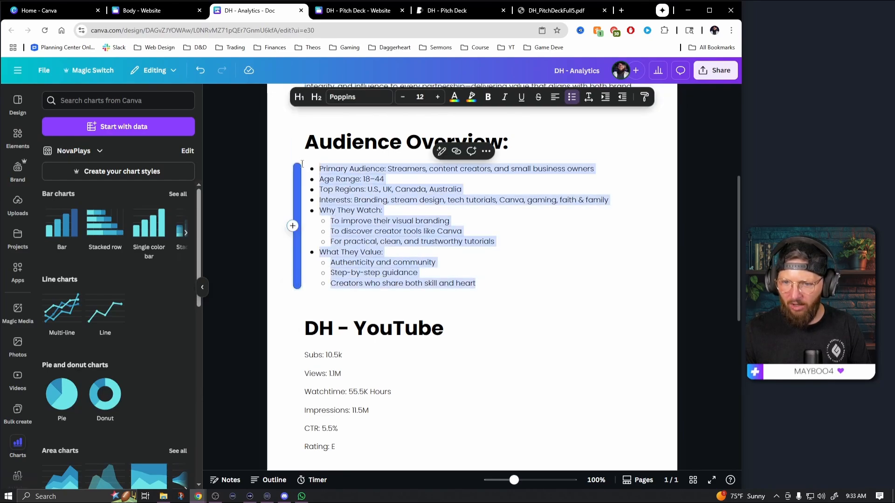
pyautogui.click(154, 10)
pyautogui.click(503, 230)
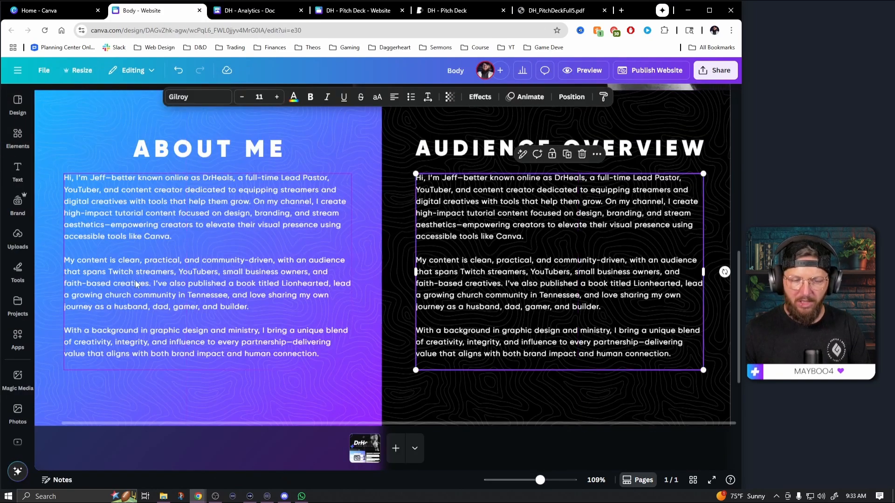
pyautogui.tripleClick(518, 215)
pyautogui.hotkey('ctrl', 'a')
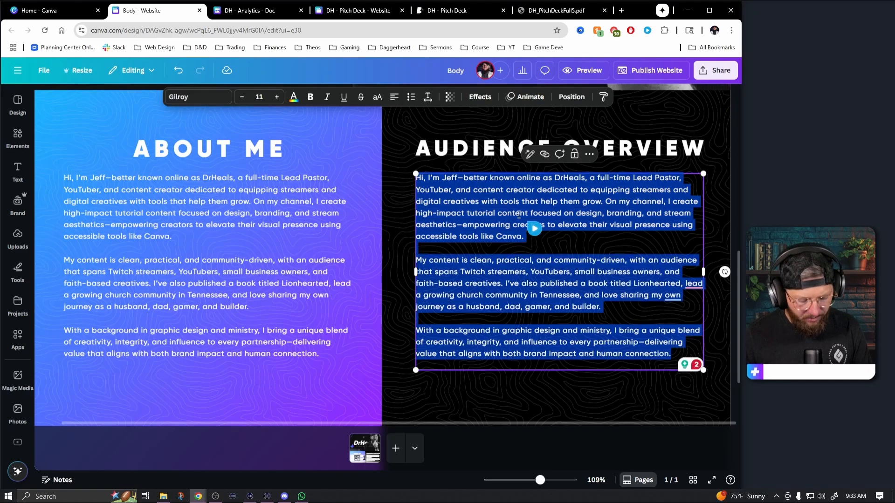
pyautogui.hotkey('ctrl', 'v')
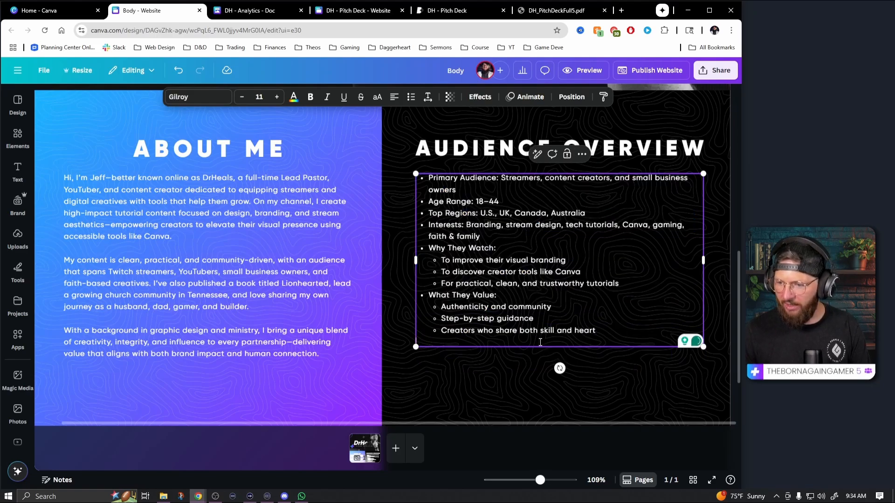
pyautogui.press('BackSpace')
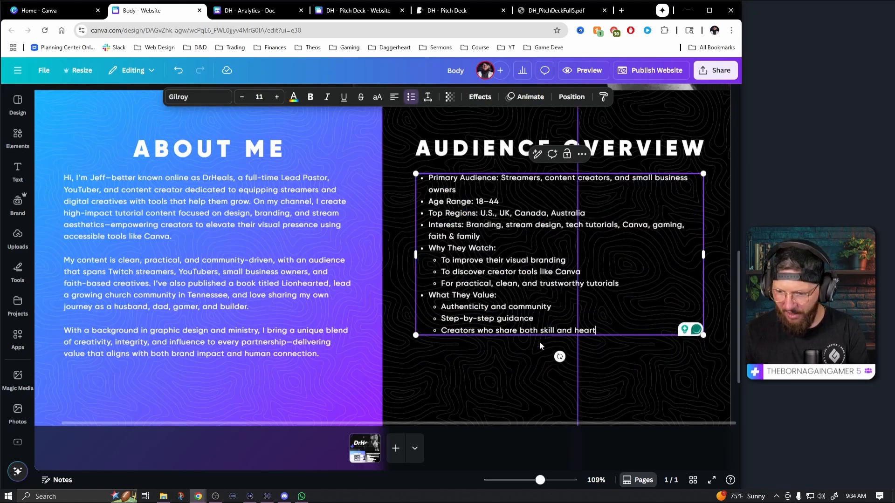
# Increase the line spacing of the audience bullet list to 1.88
pyautogui.click(717, 369)
pyautogui.click(566, 287)
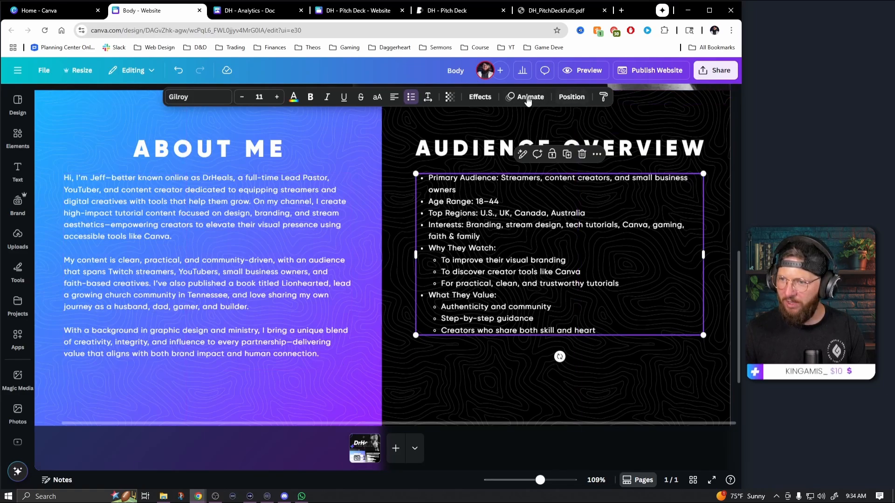
pyautogui.click(428, 98)
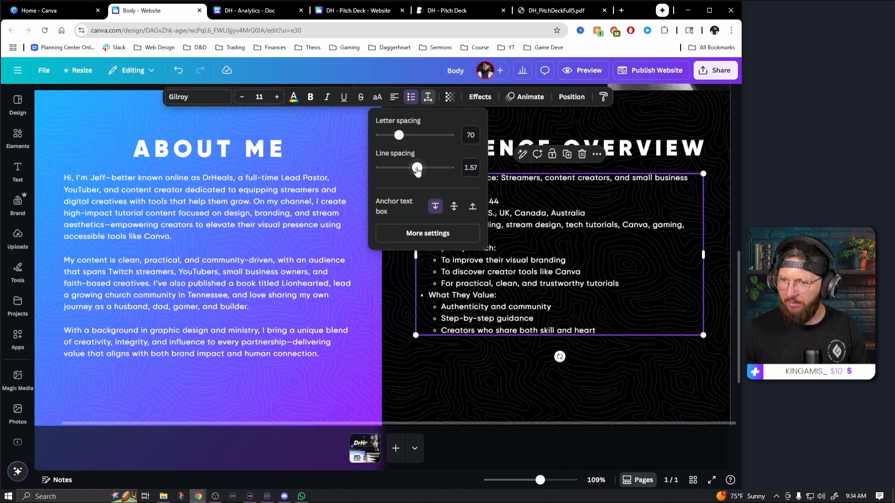
pyautogui.moveTo(419, 171); pyautogui.dragTo(430, 172)
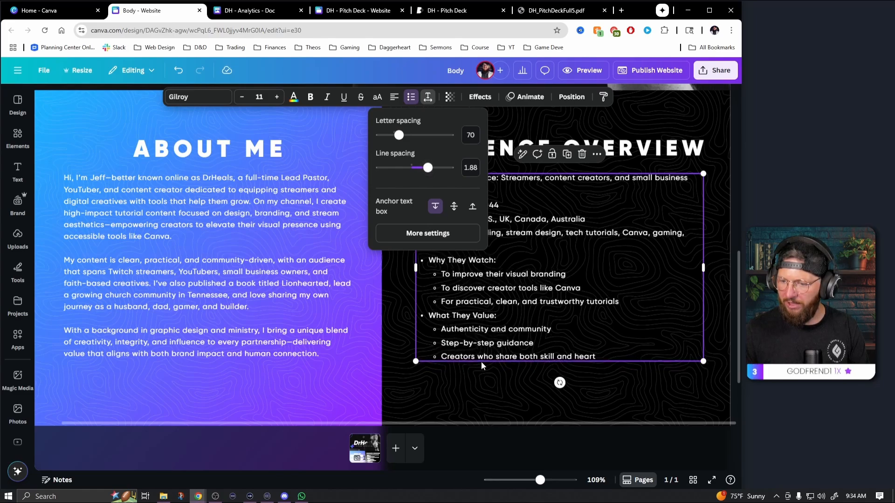
pyautogui.click(485, 389)
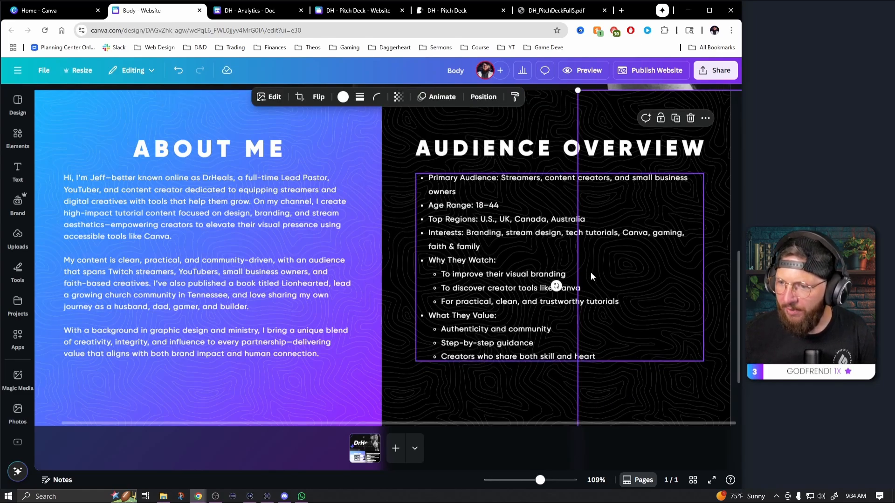
# Link the ABOUT ME item in the navigation header to Section 2 of page 1 of this document
pyautogui.scroll(8, 494, 317)
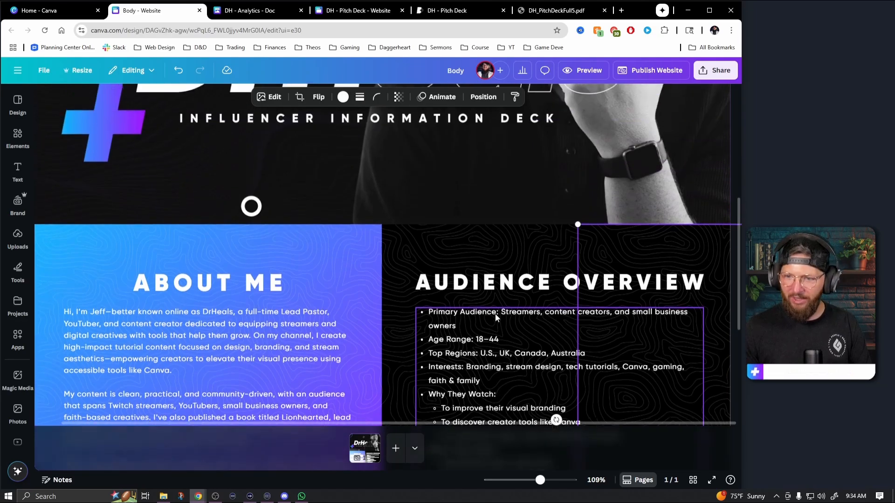
pyautogui.scroll(2, 491, 303)
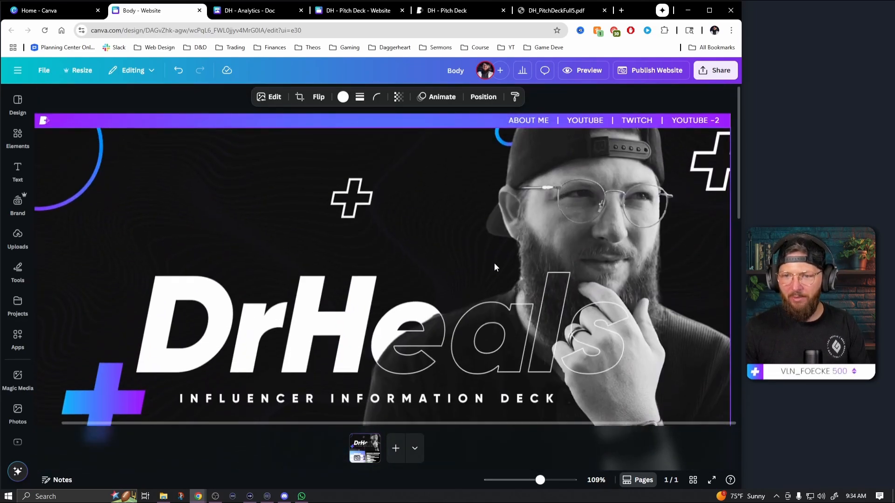
pyautogui.scroll(-10, 512, 289)
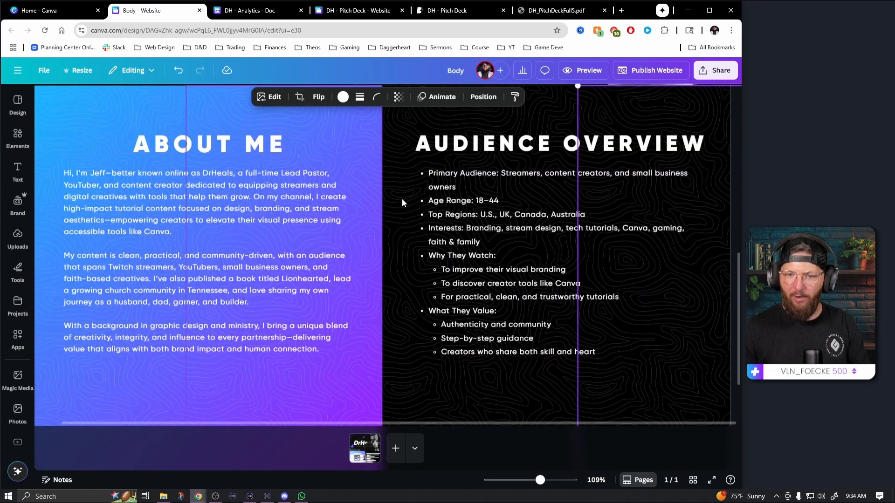
pyautogui.scroll(10, 496, 217)
pyautogui.click(535, 121)
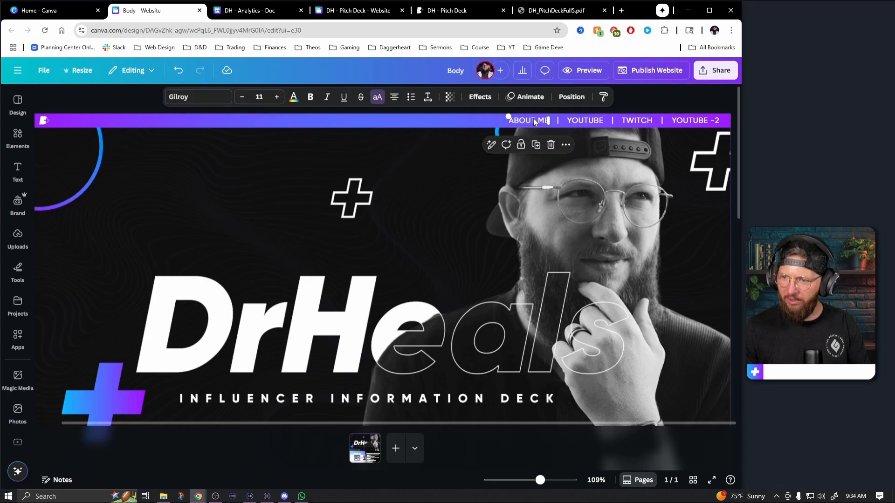
pyautogui.click(566, 145)
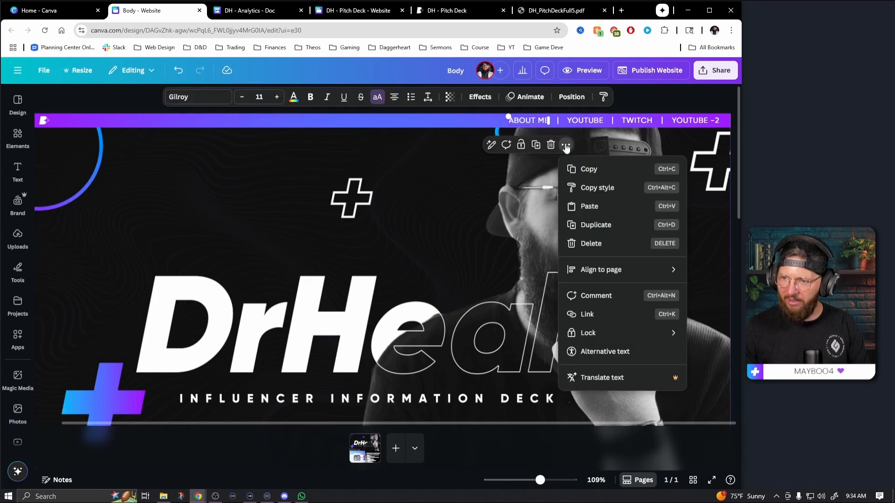
pyautogui.click(592, 311)
pyautogui.click(575, 315)
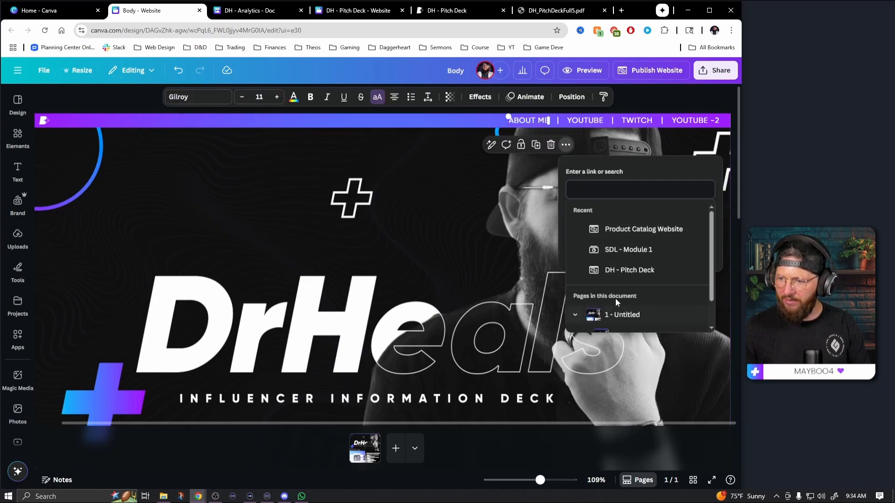
pyautogui.click(657, 323)
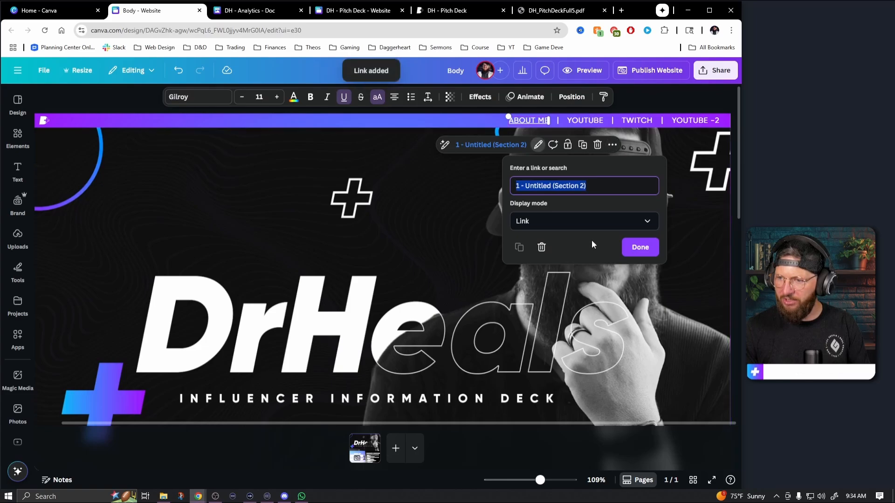
pyautogui.click(642, 248)
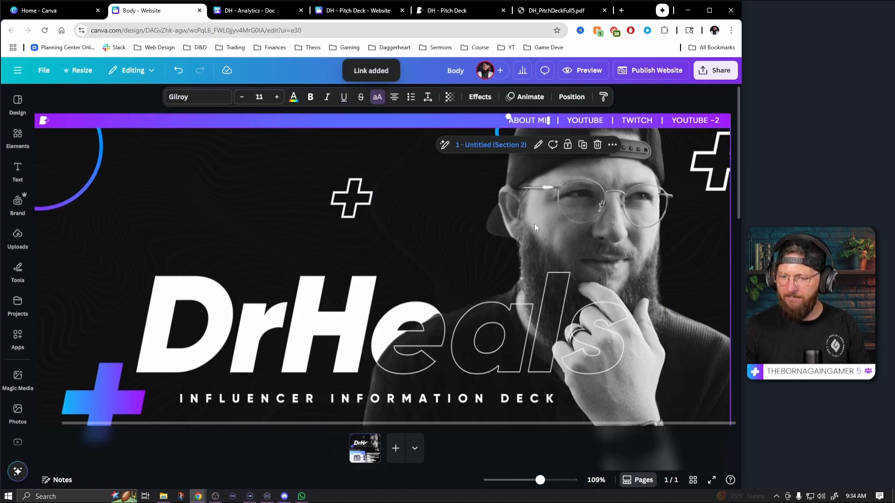
# Add a blank section below the About Me and Audience Overview section, and set the canvas zoom to 88%
pyautogui.scroll(-2, 469, 234)
pyautogui.scroll(-6, 468, 231)
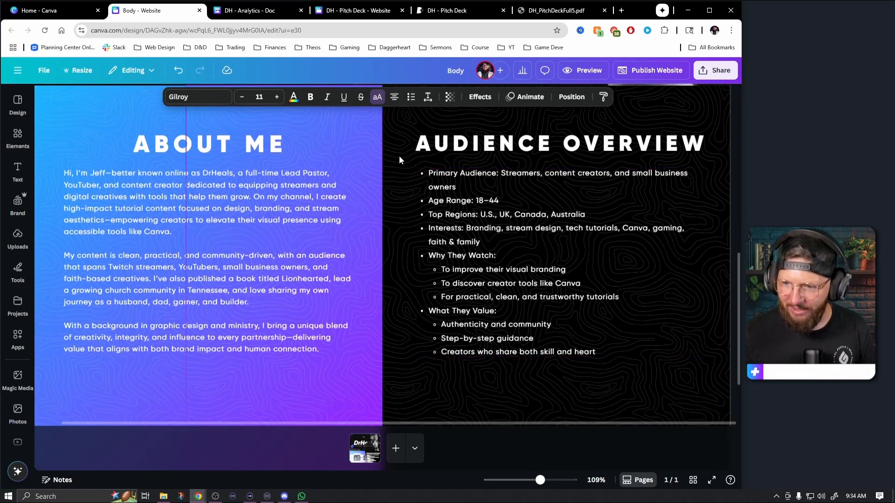
pyautogui.scroll(-2, 507, 240)
pyautogui.click(415, 411)
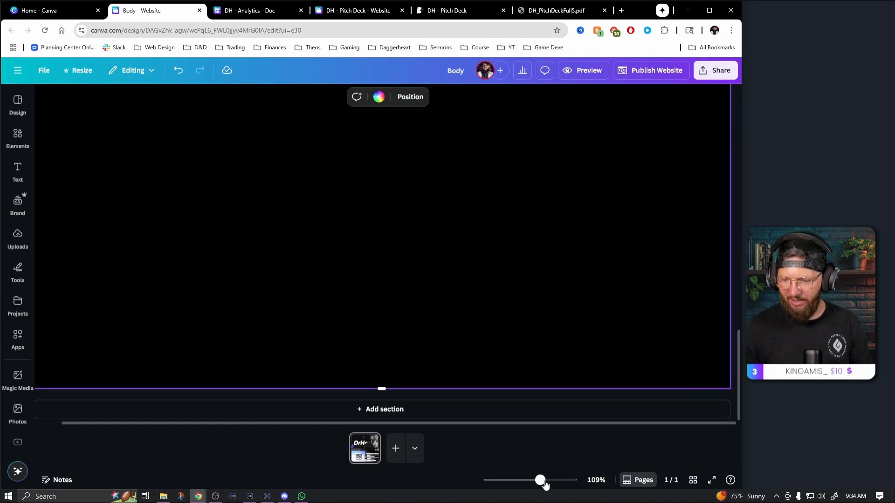
pyautogui.moveTo(540, 480); pyautogui.dragTo(536, 481)
pyautogui.scroll(1, 485, 414)
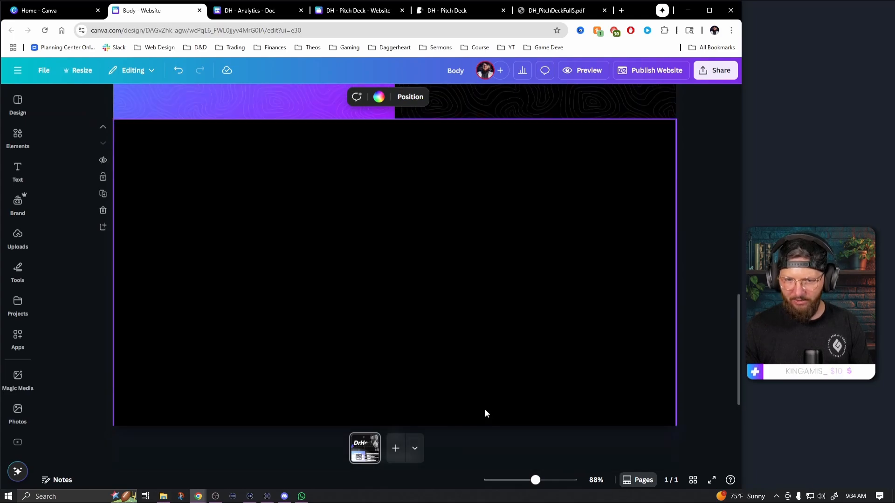
pyautogui.scroll(5, 401, 303)
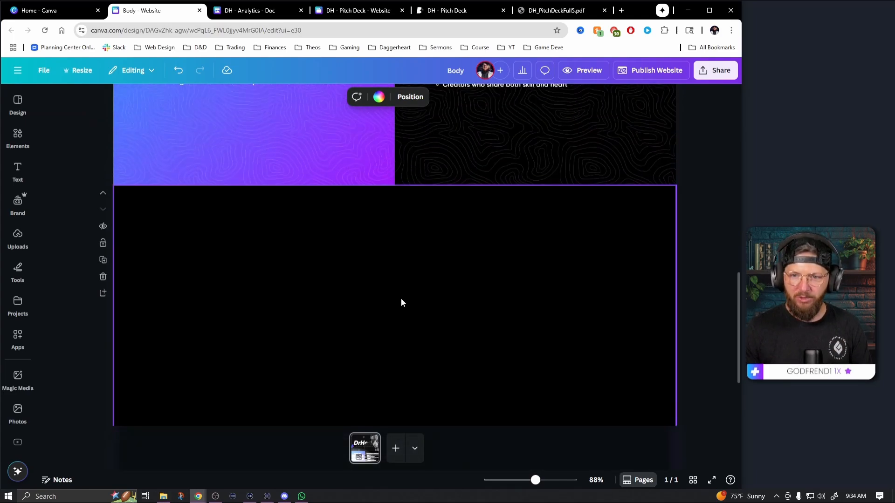
# Copy the ABOUT ME heading into the new blank section and place it near the section's top center
pyautogui.click(282, 183)
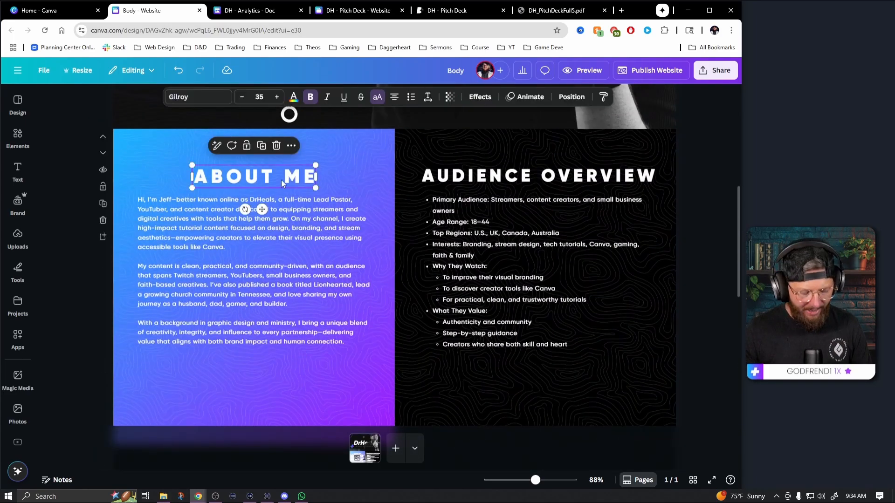
pyautogui.scroll(-5, 331, 279)
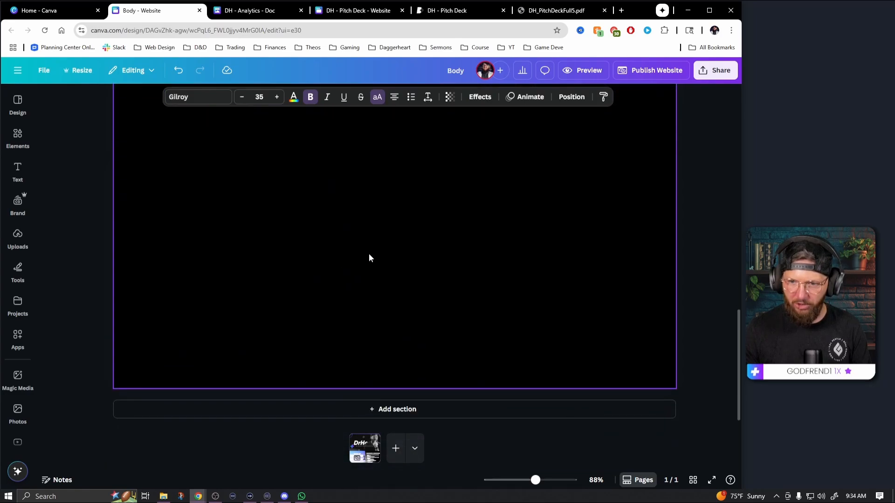
pyautogui.click(380, 239)
pyautogui.scroll(1, 396, 240)
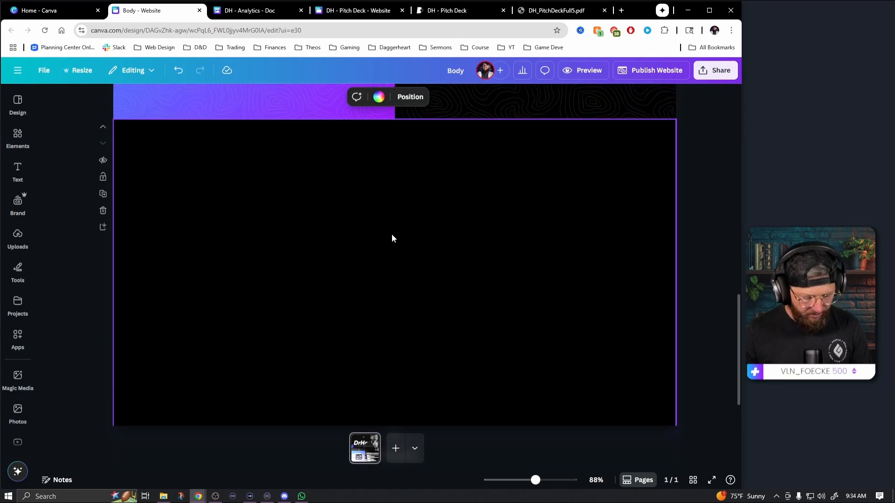
pyautogui.write('ABOUT ME')
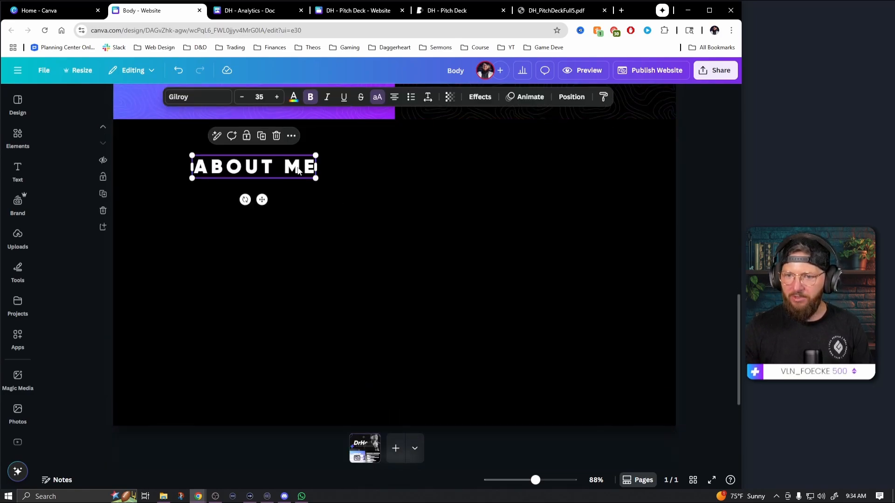
pyautogui.moveTo(299, 170); pyautogui.dragTo(428, 162)
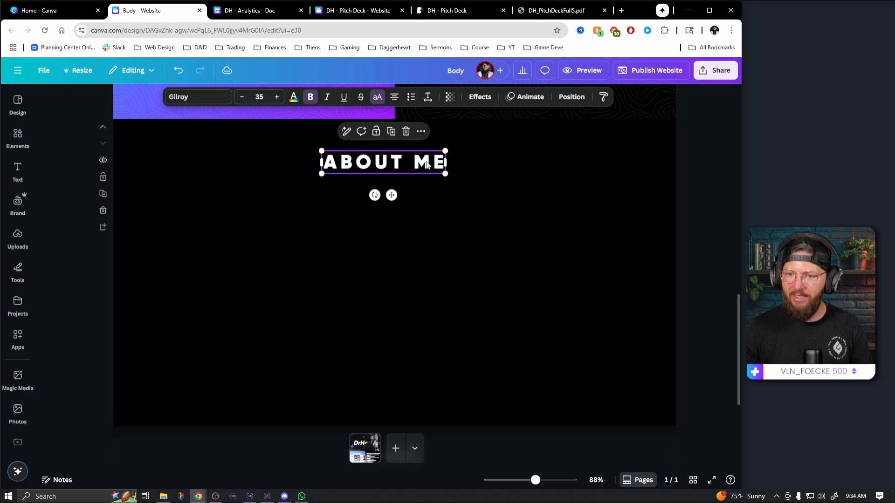
# Replace the copied heading's text with DRHEALS YOUTUBE and widen its text box to fit on one line
pyautogui.doubleClick(426, 162)
pyautogui.write('DRHEALS ')
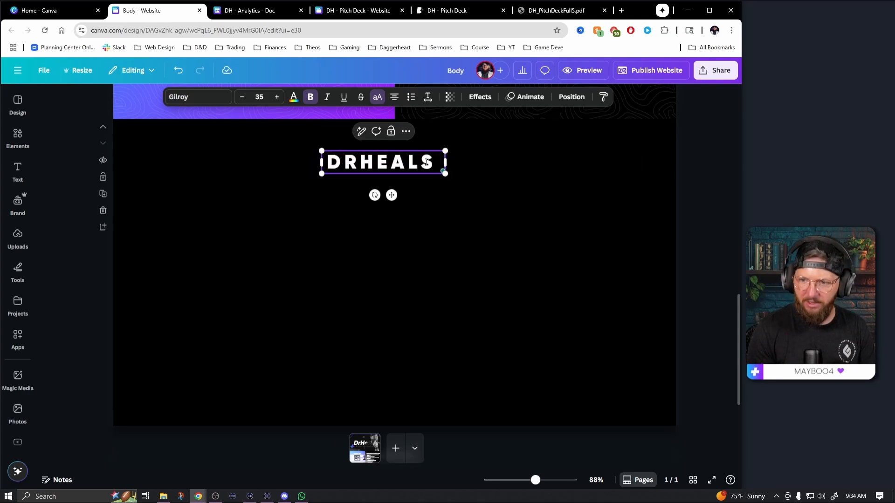
pyautogui.write('YOUTUBE')
pyautogui.moveTo(445, 176); pyautogui.dragTo(502, 180)
# Tighten the letter spacing of the DRHEALS YOUTUBE heading and shift it slightly to the right
pyautogui.click(428, 97)
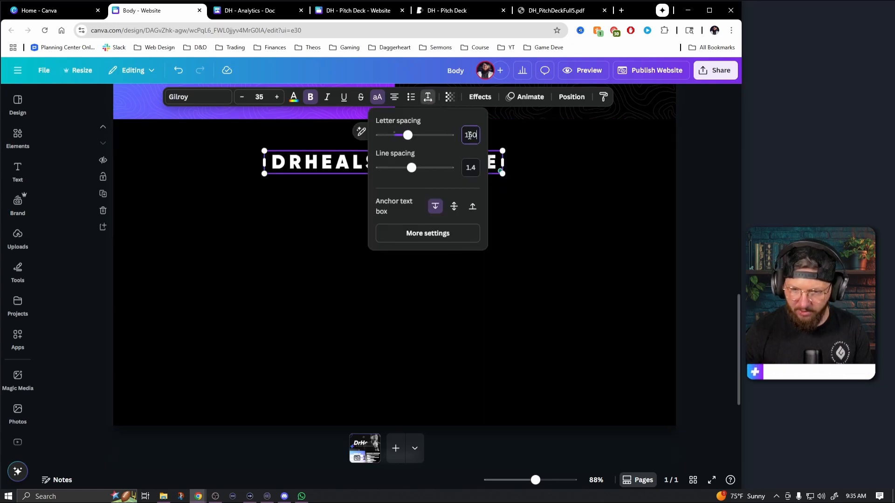
pyautogui.press('Return')
pyautogui.click(312, 219)
pyautogui.click(410, 164)
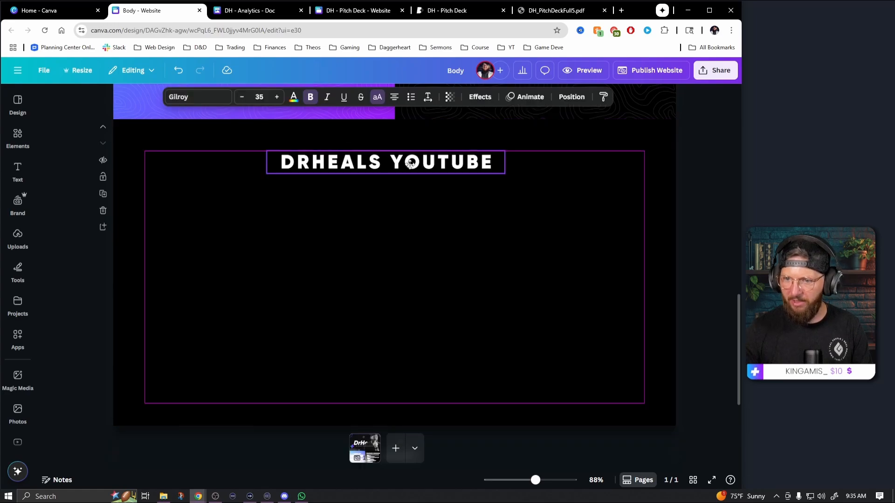
pyautogui.moveTo(410, 164); pyautogui.dragTo(419, 165)
# Search the graphics for "youtube icon" and insert the rounded rectangular play-button graphic into the new section
pyautogui.click(24, 137)
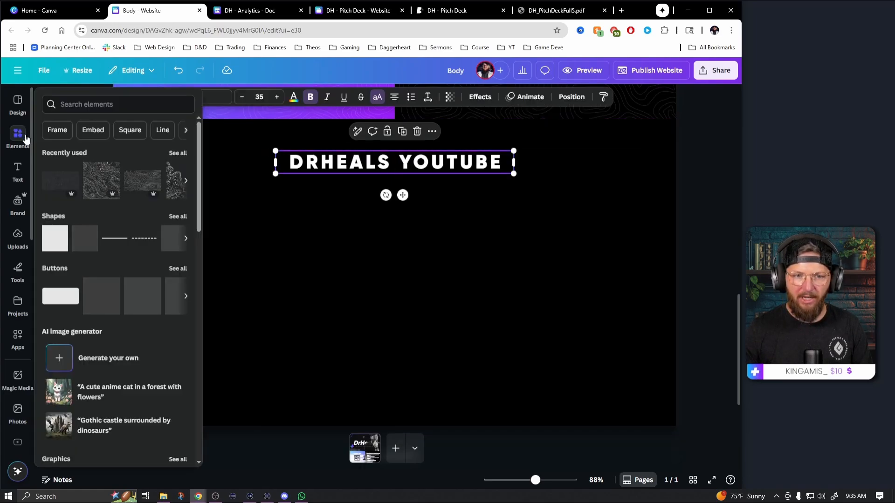
pyautogui.click(93, 100)
pyautogui.write('youtube icon')
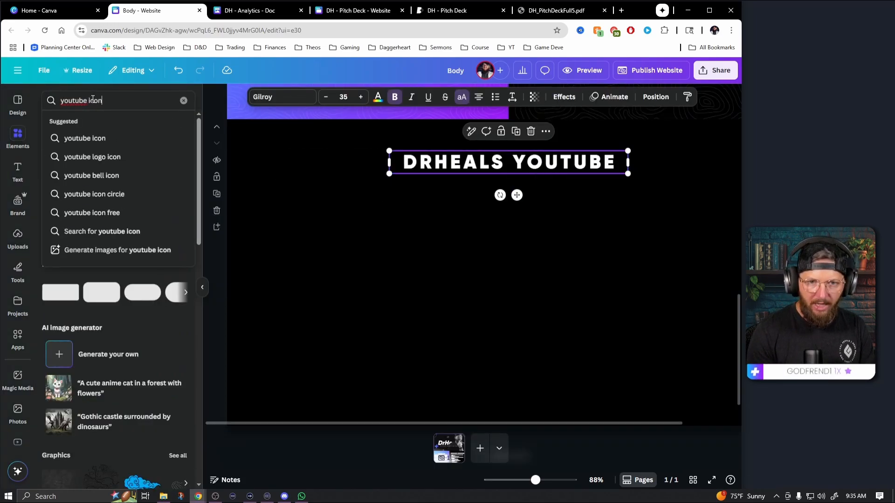
pyautogui.press('Return')
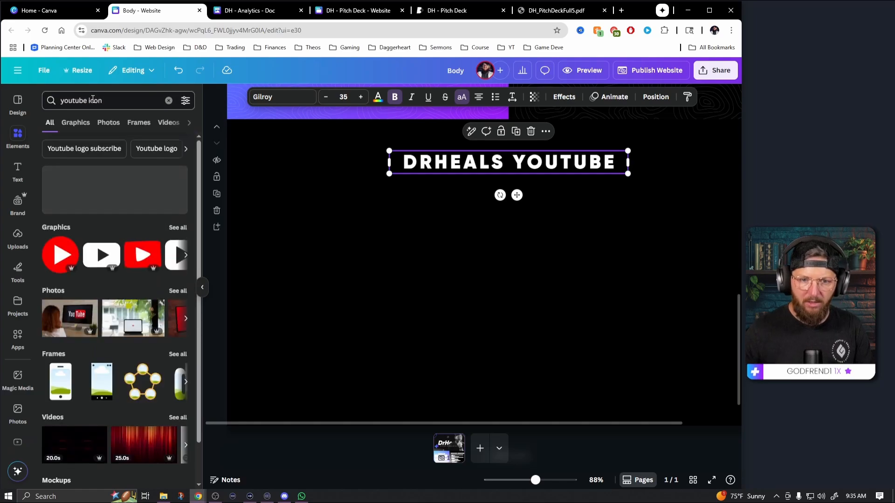
pyautogui.click(176, 228)
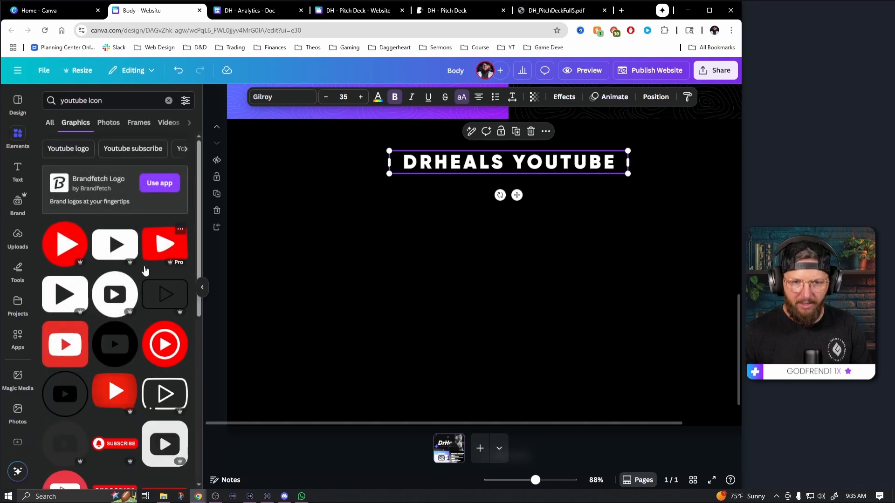
pyautogui.click(118, 256)
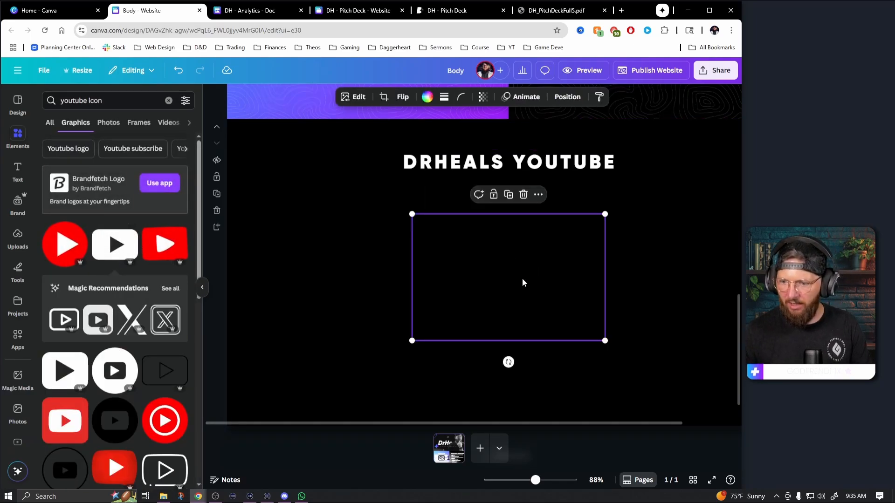
# Recolor the YouTube icon white, shrink it to the heading's height, and place it just left of DRHEALS YOUTUBE
pyautogui.moveTo(523, 282); pyautogui.dragTo(469, 276)
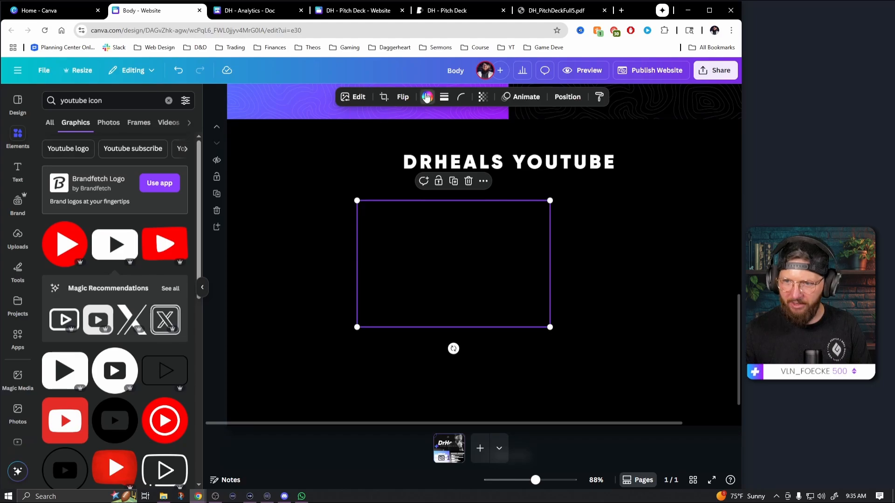
pyautogui.click(427, 96)
pyautogui.click(96, 166)
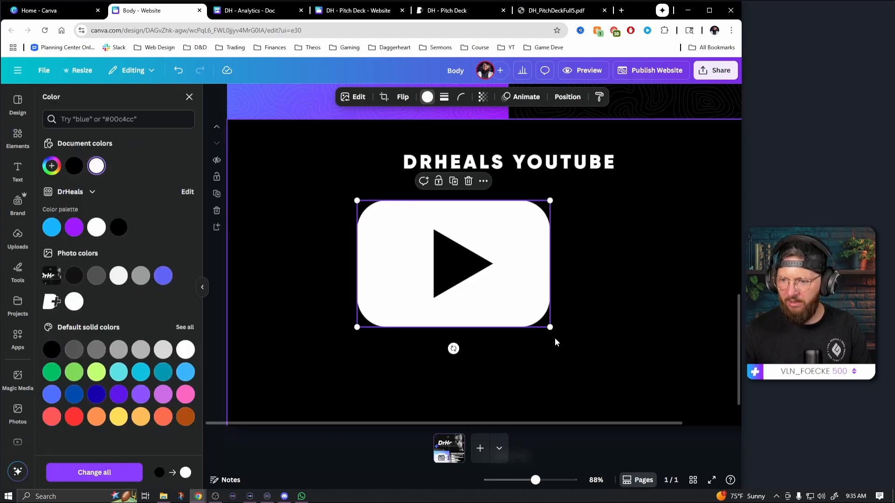
pyautogui.moveTo(550, 328); pyautogui.dragTo(388, 163)
pyautogui.click(494, 162)
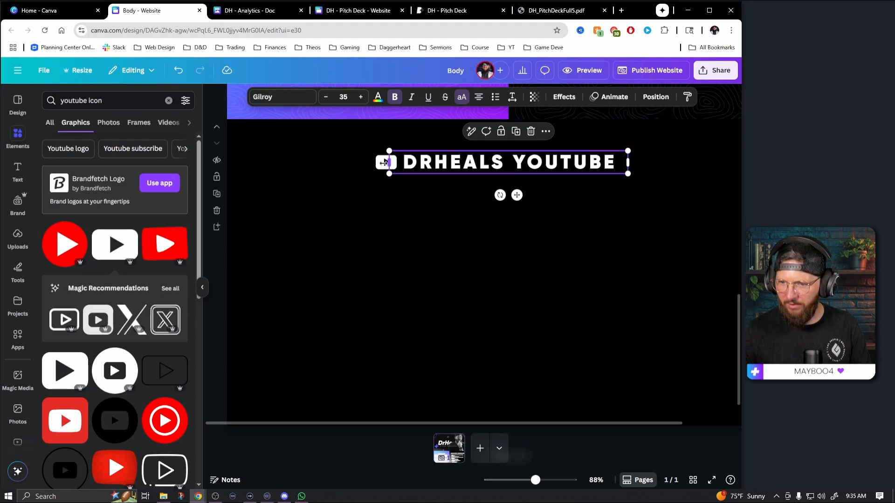
pyautogui.click(383, 162)
pyautogui.moveTo(535, 480)
pyautogui.mouseDown()
pyautogui.moveTo(545, 481)
pyautogui.moveTo(537, 480)
pyautogui.mouseUp()
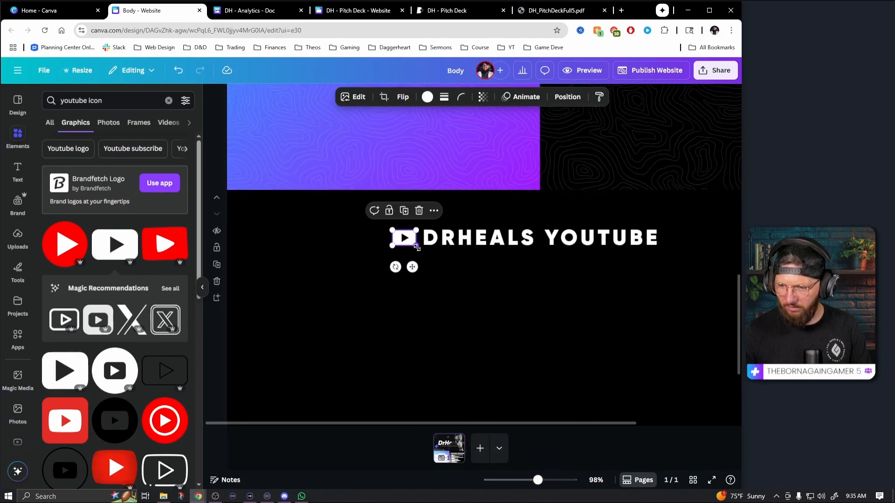
pyautogui.moveTo(417, 248); pyautogui.dragTo(417, 247)
pyautogui.click(444, 278)
# Group the YouTube icon with the DRHEALS YOUTUBE heading and center the group horizontally on the page
pyautogui.click(424, 252)
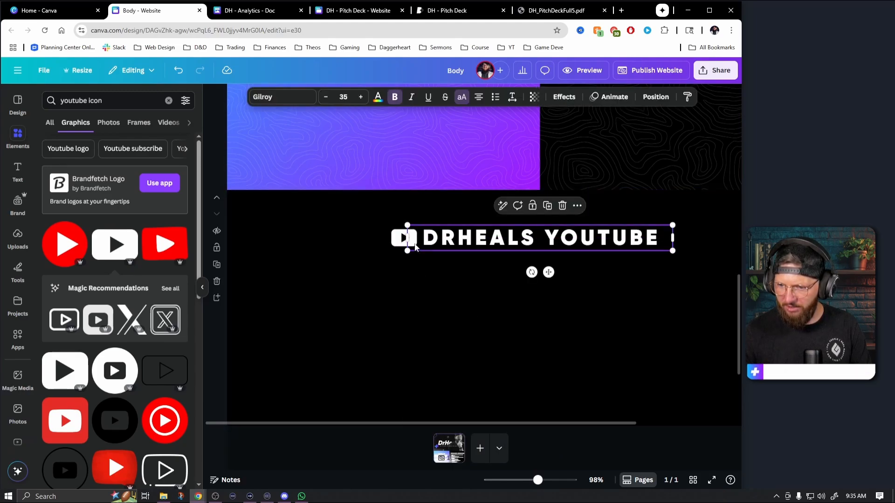
pyautogui.keyDown('shift'); pyautogui.click(400, 246); pyautogui.keyUp('shift')
pyautogui.hotkey('ctrl', 'g')
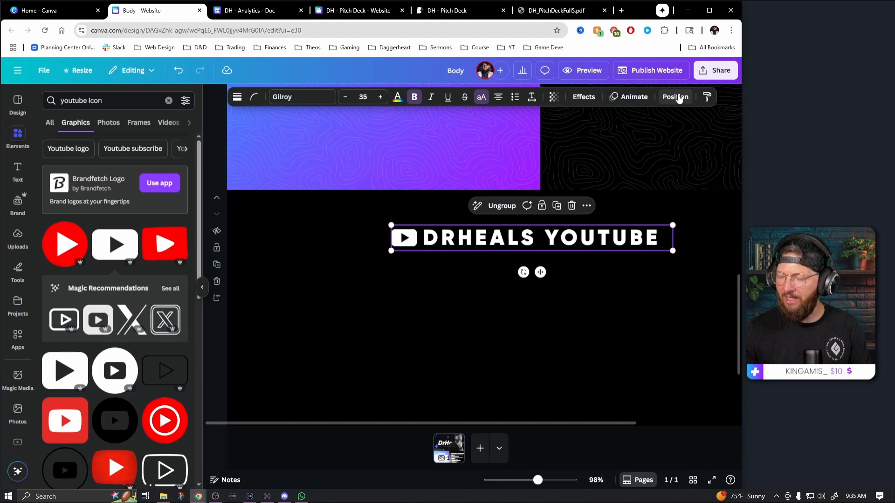
pyautogui.click(675, 97)
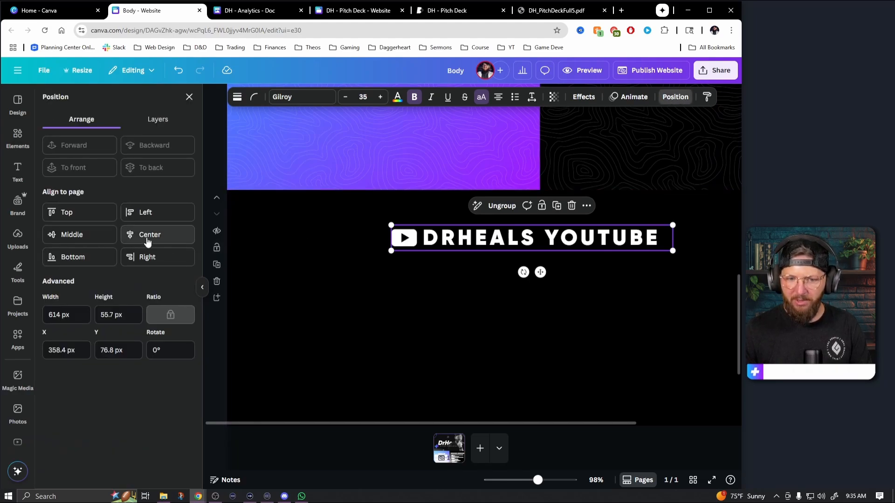
pyautogui.click(145, 235)
# Copy the two topographic line patterns from the Audience Overview panel into the right half of the YouTube section
pyautogui.moveTo(538, 480); pyautogui.dragTo(533, 480)
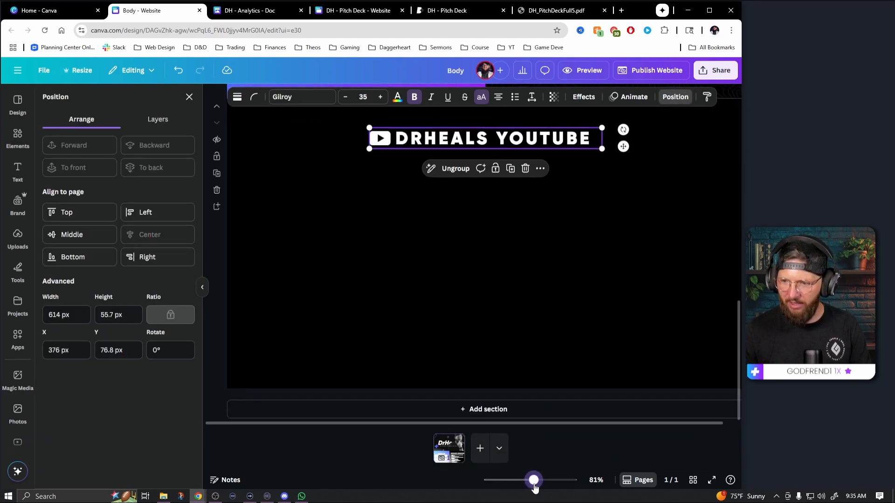
pyautogui.scroll(2, 560, 370)
pyautogui.click(548, 166)
pyautogui.keyDown('shift'); pyautogui.click(654, 164); pyautogui.keyUp('shift')
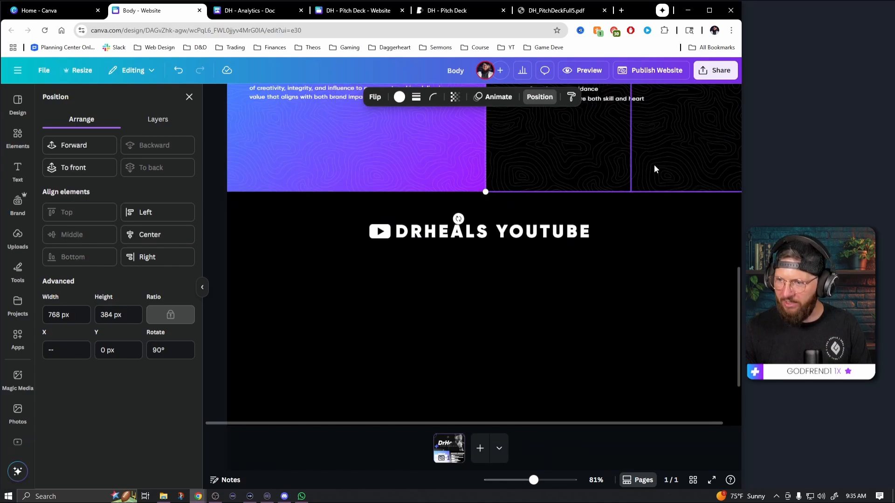
pyautogui.click(201, 287)
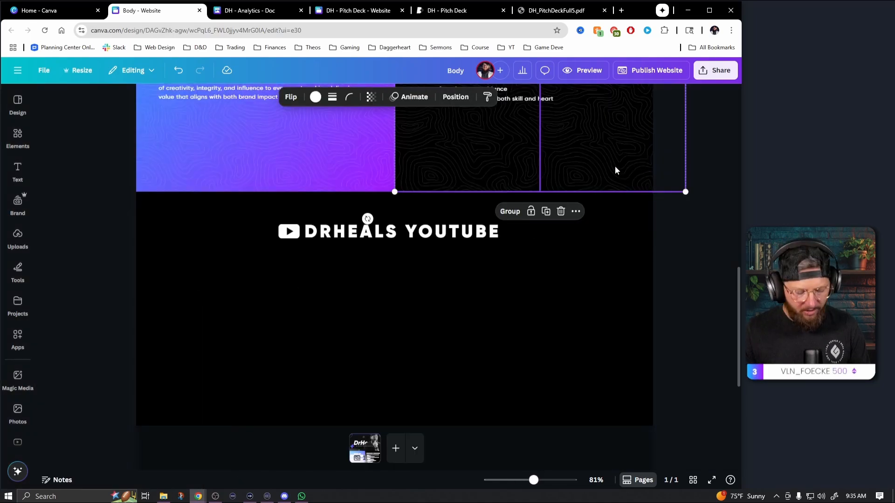
pyautogui.moveTo(592, 111); pyautogui.dragTo(607, 406)
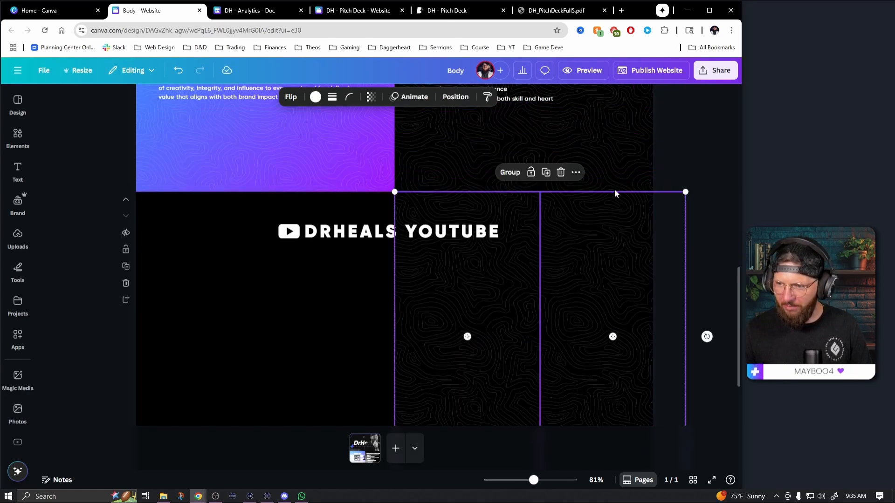
pyautogui.click(698, 150)
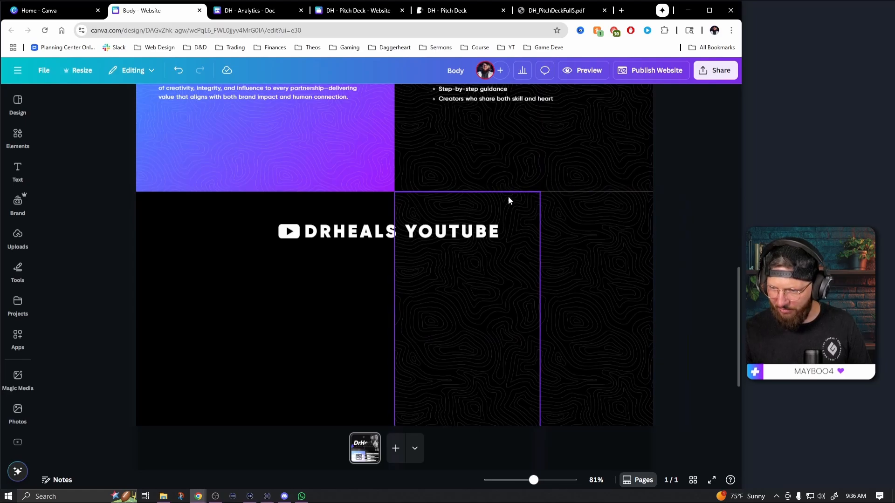
# Duplicate the two topographic patterns across the left half of the YouTube section, flush with the existing pair
pyautogui.moveTo(534, 480); pyautogui.dragTo(538, 481)
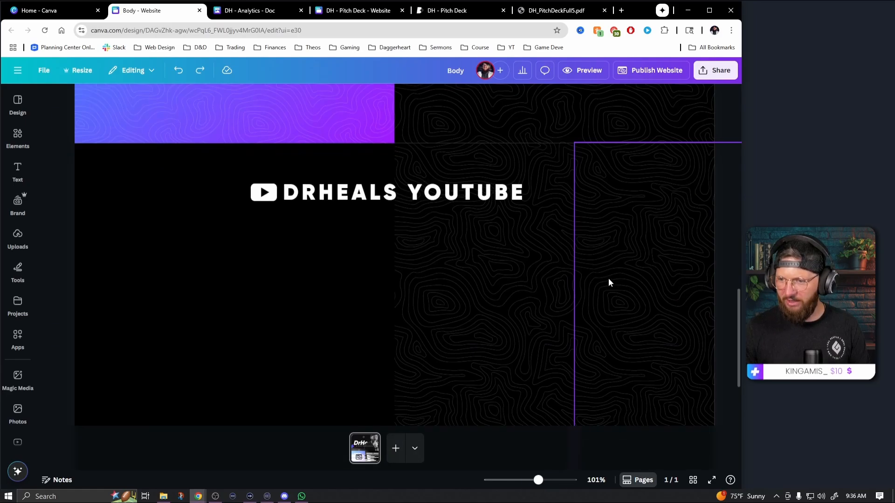
pyautogui.click(516, 288)
pyautogui.moveTo(538, 299); pyautogui.dragTo(178, 292)
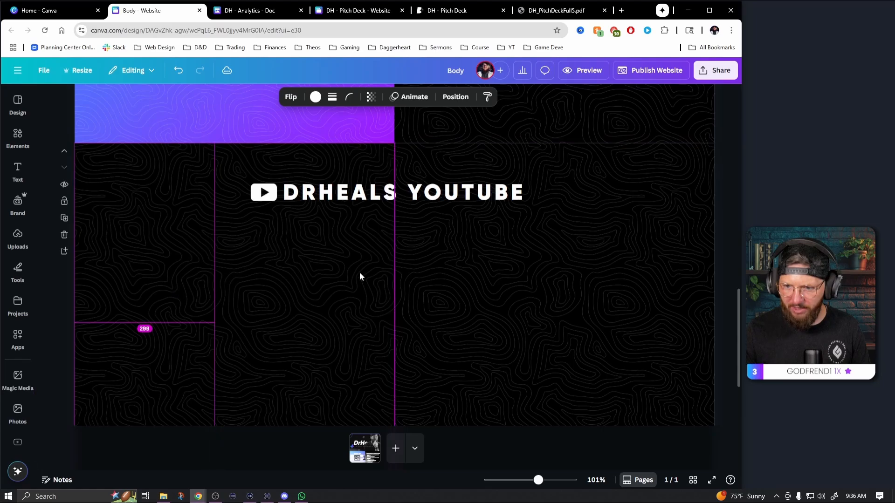
pyautogui.click(479, 163)
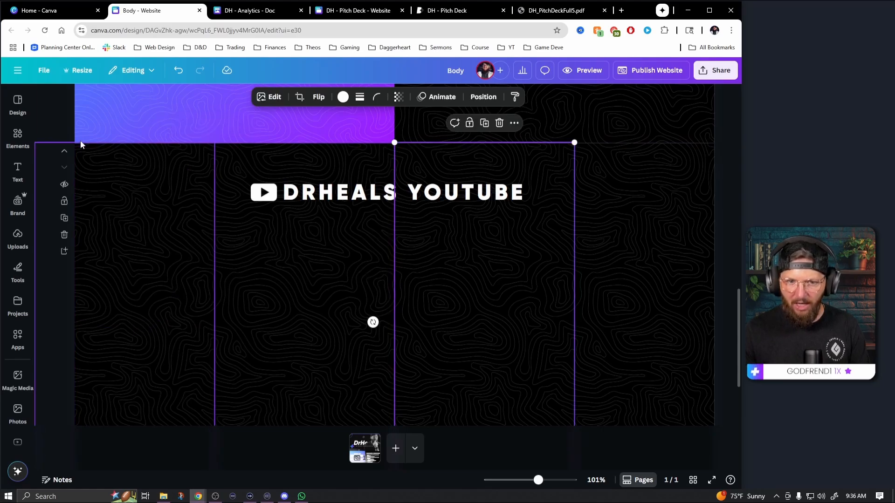
pyautogui.click(57, 121)
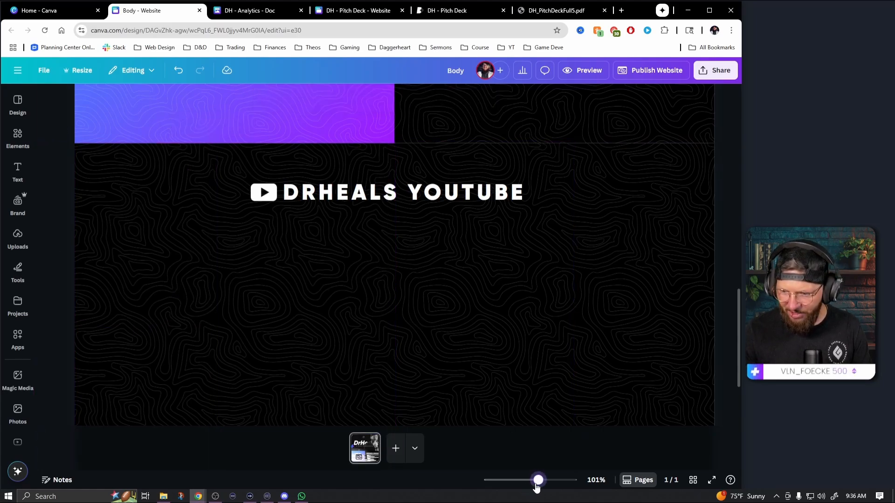
# Send all four topographic patterns in the YouTube section to the back and lock them in place
pyautogui.moveTo(536, 486); pyautogui.dragTo(530, 485)
pyautogui.scroll(3, 597, 393)
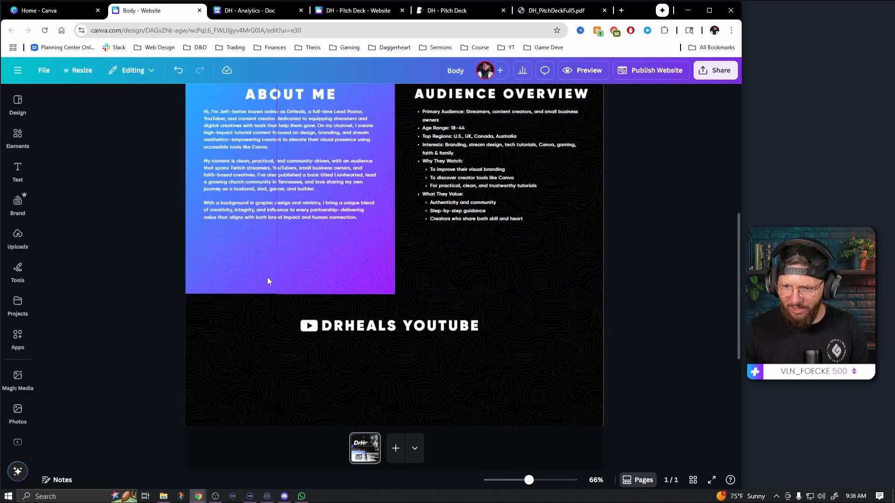
pyautogui.scroll(-3, 496, 353)
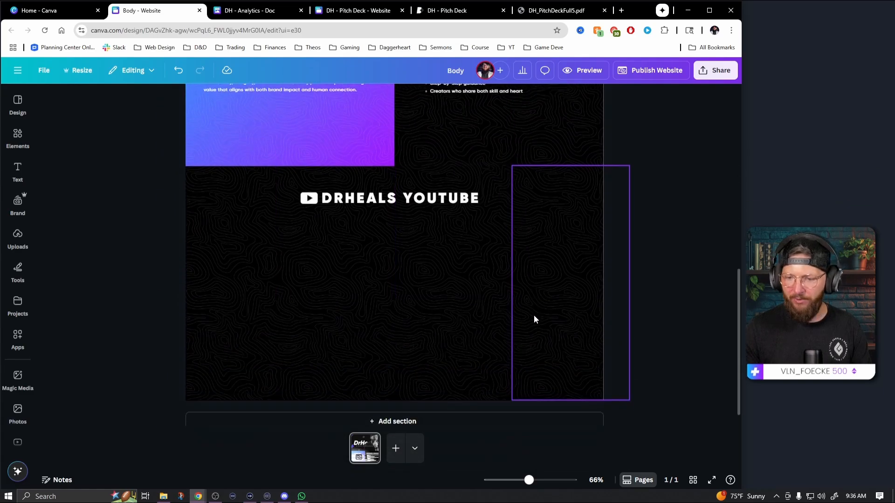
pyautogui.click(419, 188)
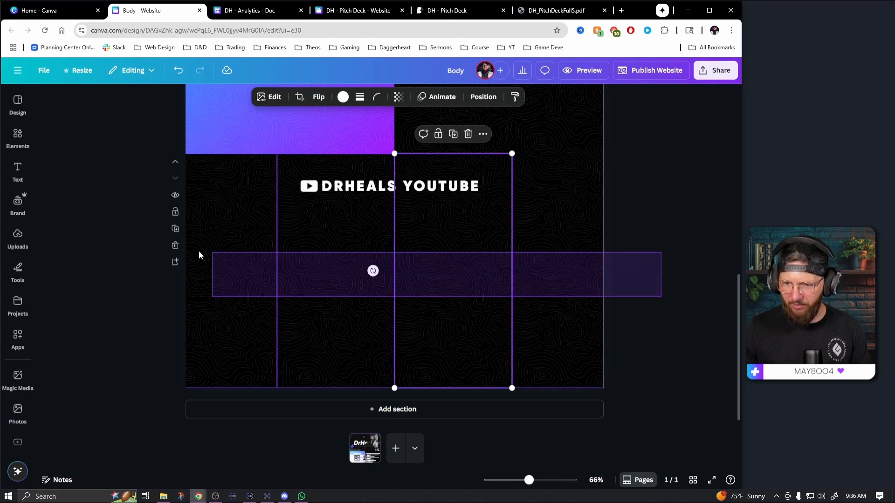
pyautogui.moveTo(198, 255); pyautogui.dragTo(191, 251)
pyautogui.click(456, 96)
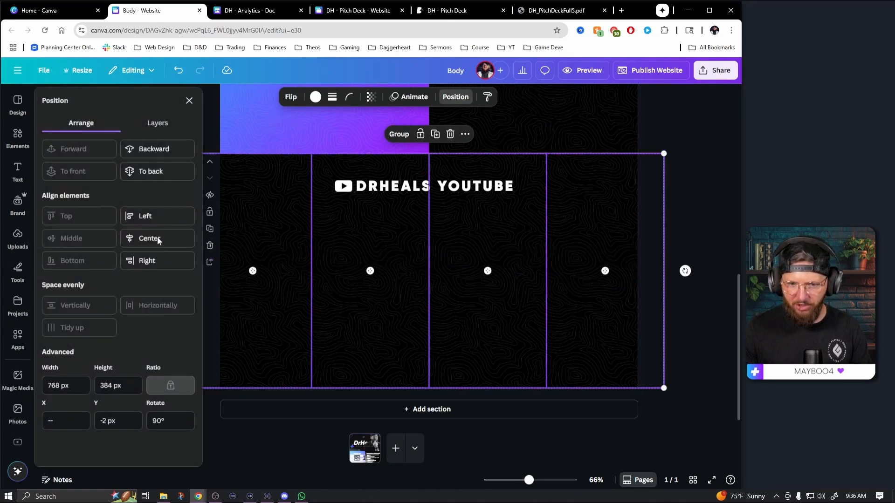
pyautogui.click(152, 170)
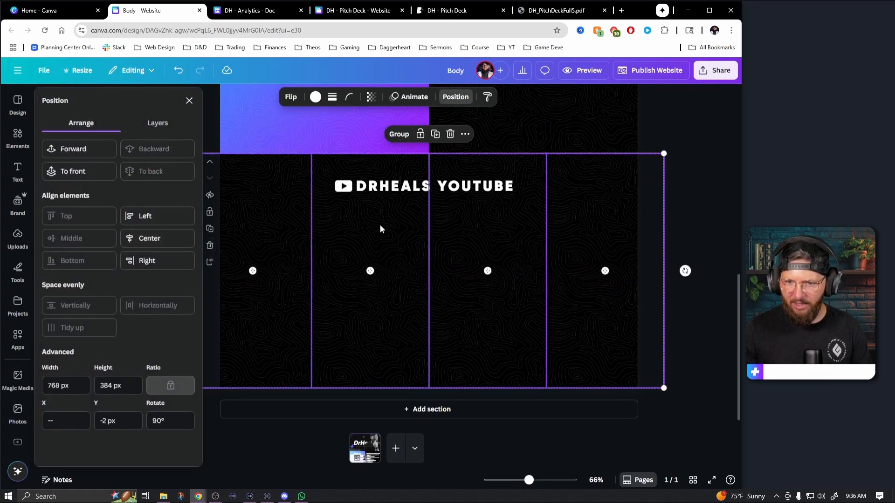
pyautogui.click(420, 135)
pyautogui.click(486, 310)
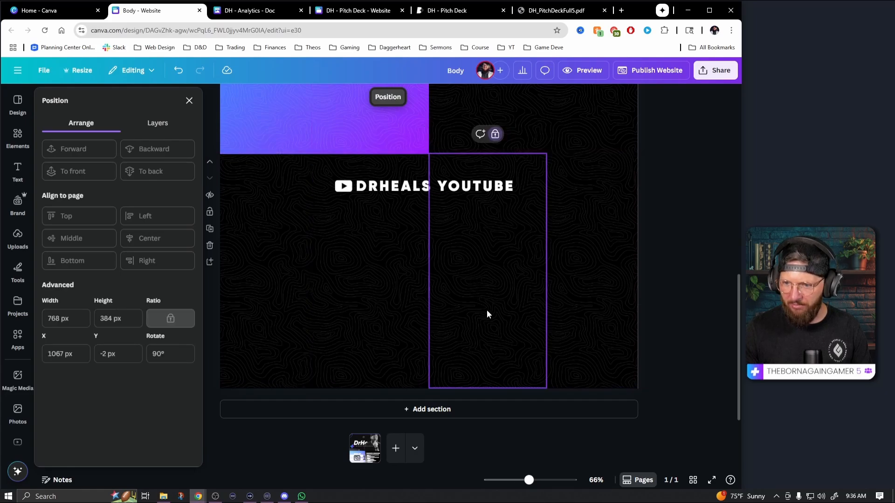
pyautogui.click(189, 101)
pyautogui.moveTo(450, 280); pyautogui.dragTo(336, 303)
pyautogui.moveTo(284, 237); pyautogui.dragTo(358, 318)
pyautogui.moveTo(235, 247); pyautogui.dragTo(425, 323)
pyautogui.moveTo(253, 243); pyautogui.dragTo(387, 294)
pyautogui.click(417, 298)
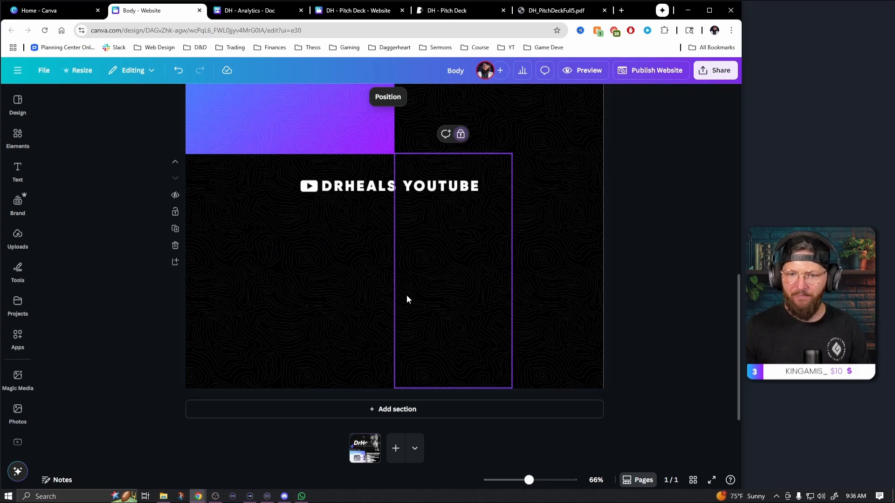
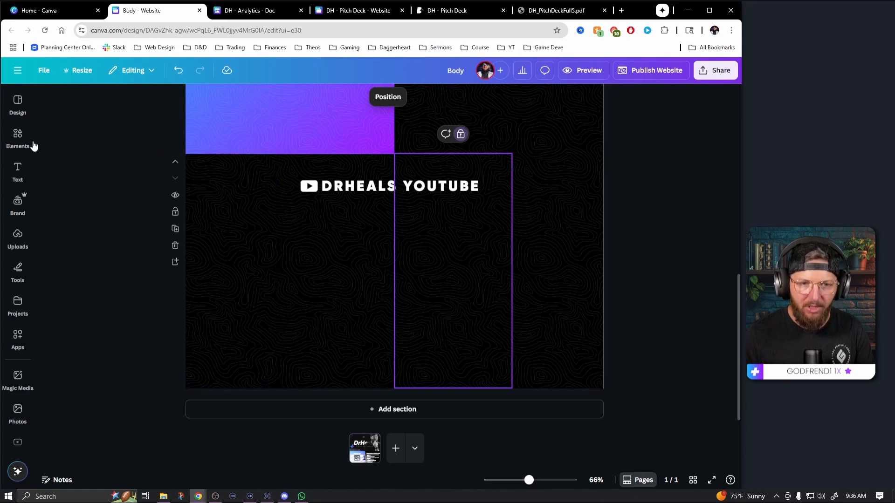
# Add a square shape beneath the left end of the DRHEALS YOUTUBE heading and shrink it to a small tile
pyautogui.click(17, 139)
pyautogui.click(168, 100)
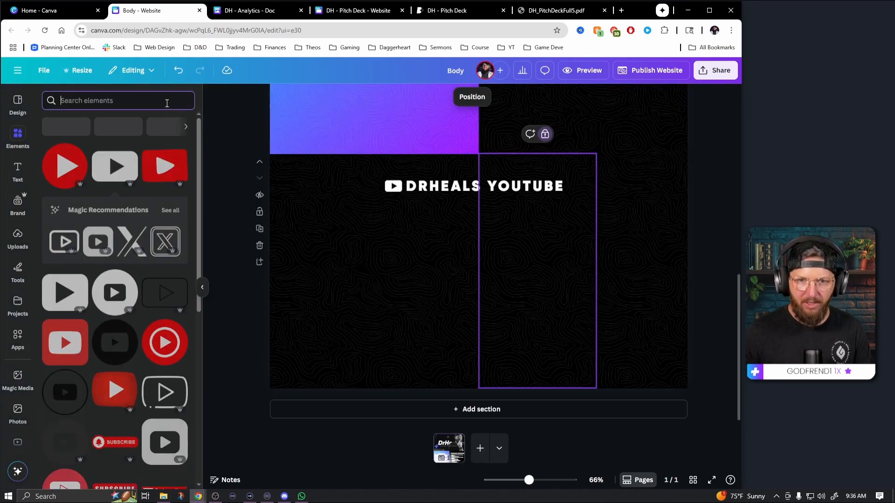
pyautogui.click(58, 243)
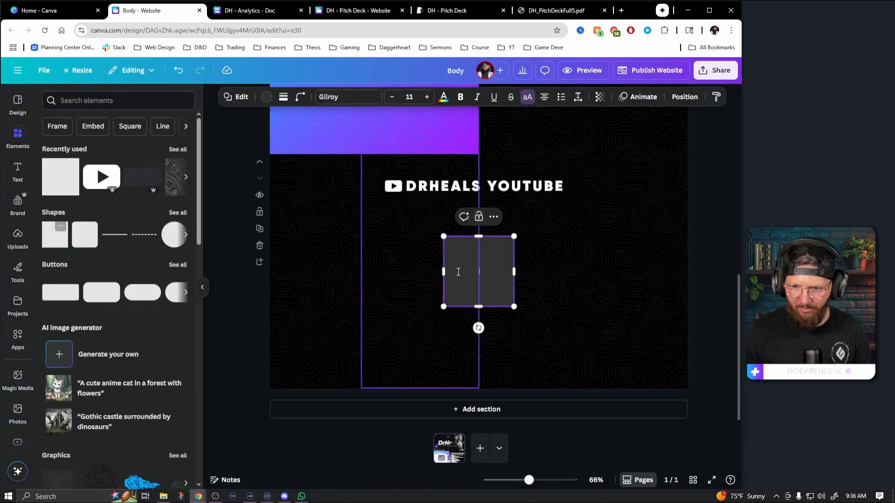
pyautogui.moveTo(474, 288); pyautogui.dragTo(341, 251)
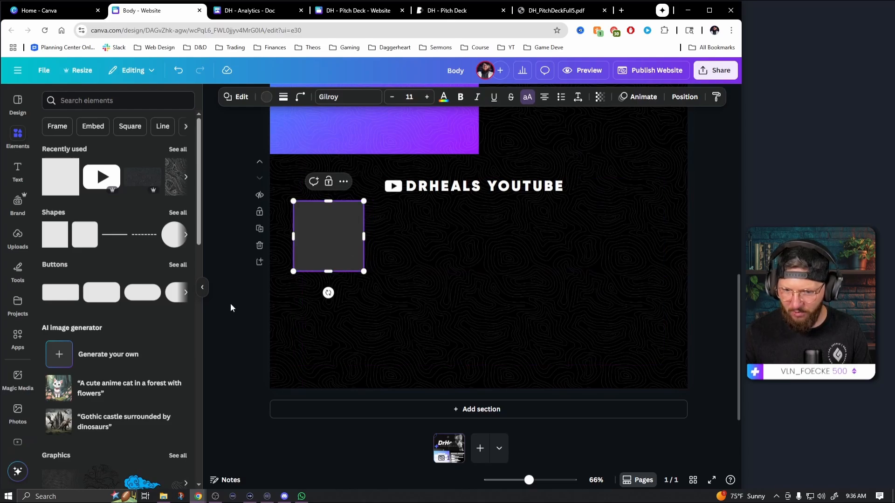
pyautogui.click(204, 290)
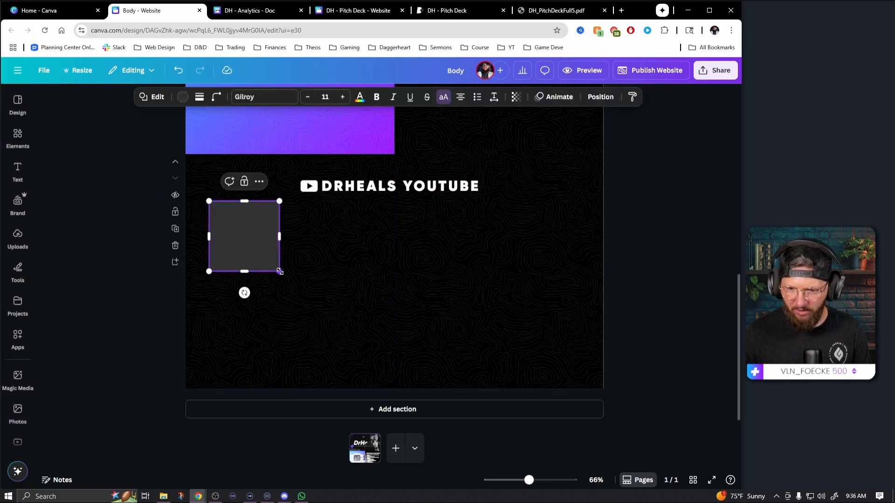
pyautogui.moveTo(280, 272)
pyautogui.mouseDown()
pyautogui.moveTo(267, 262)
pyautogui.moveTo(300, 286)
pyautogui.moveTo(247, 248)
pyautogui.moveTo(244, 267)
pyautogui.moveTo(282, 280)
pyautogui.moveTo(266, 267)
pyautogui.mouseUp()
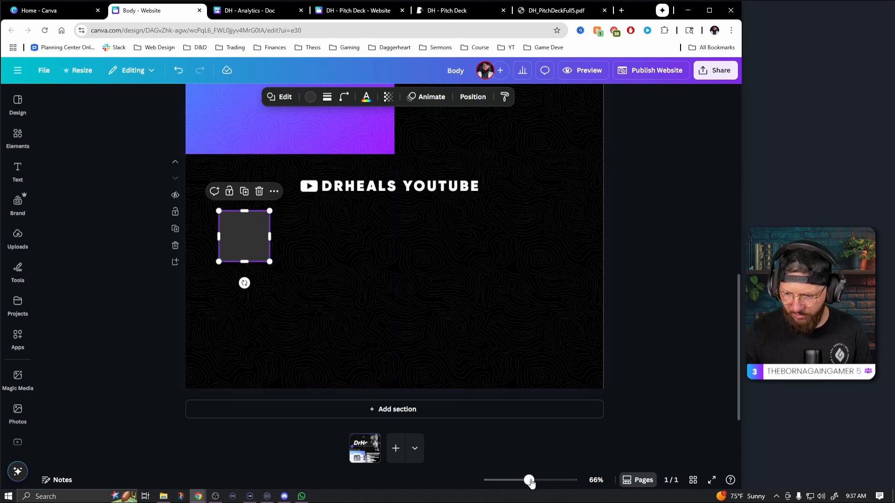
# Nudge the square tile slightly into position and fill it with white
pyautogui.moveTo(529, 480); pyautogui.dragTo(538, 485)
pyautogui.scroll(-8, 364, 366)
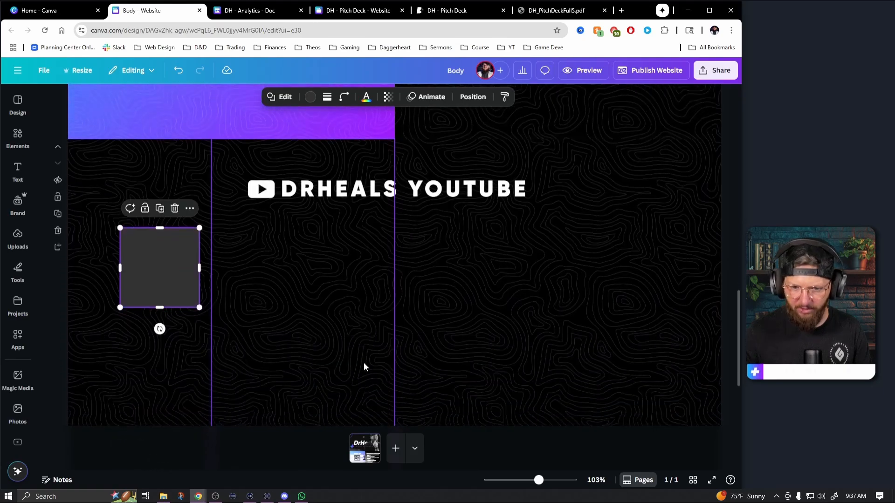
pyautogui.scroll(1, 359, 356)
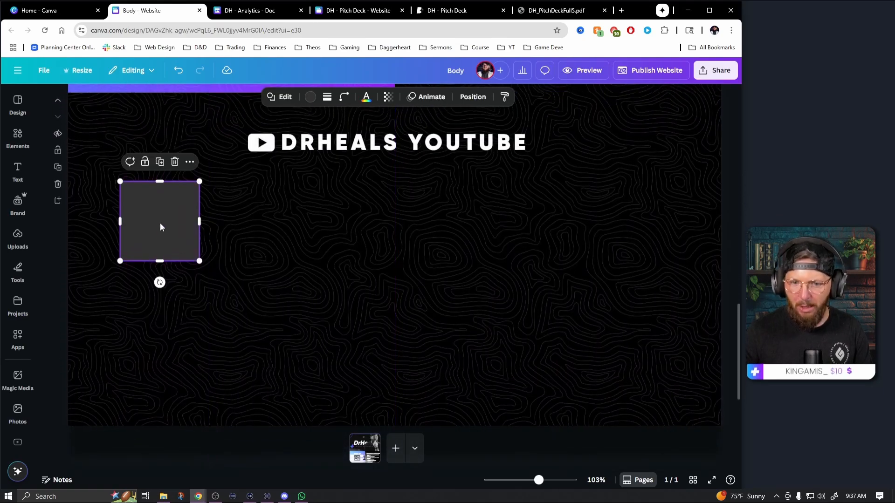
pyautogui.moveTo(158, 226); pyautogui.dragTo(164, 228)
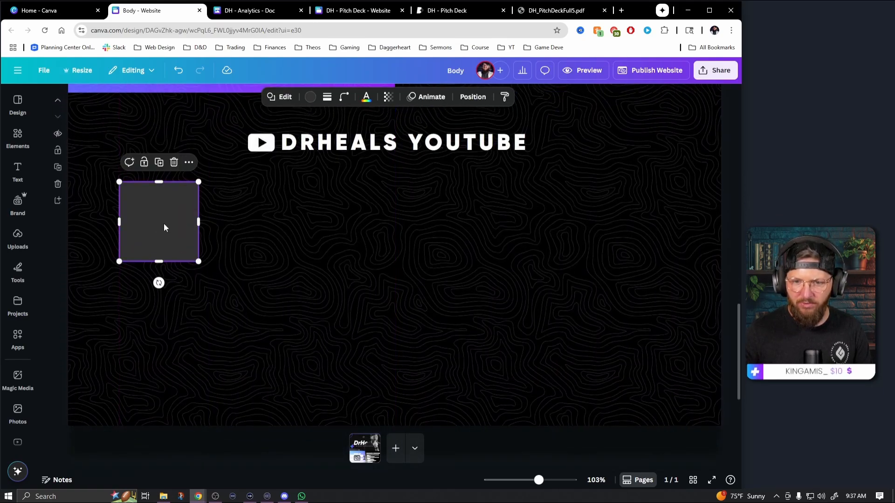
pyautogui.click(310, 97)
pyautogui.click(113, 231)
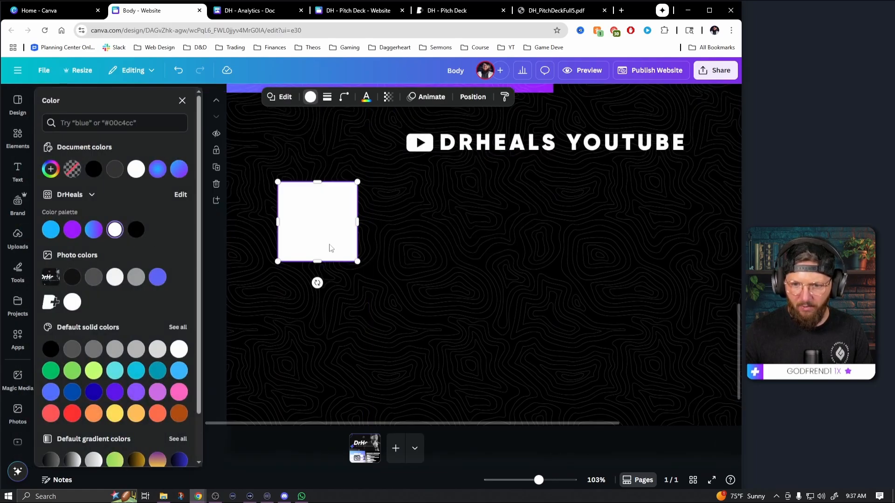
pyautogui.click(369, 252)
# Duplicate the white tile, shrink the copy to a small square centered inside the tile's bottom edge, and fill it black
pyautogui.click(169, 231)
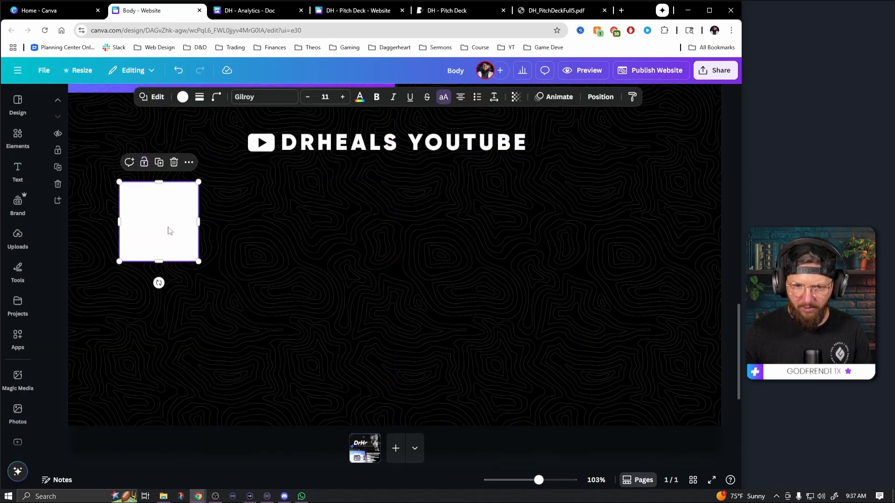
pyautogui.moveTo(169, 227); pyautogui.dragTo(229, 233)
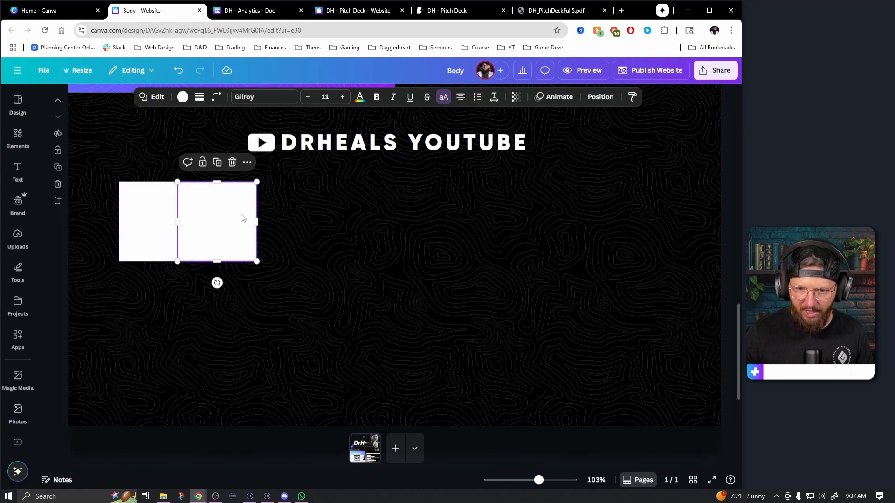
pyautogui.moveTo(257, 183); pyautogui.dragTo(159, 252)
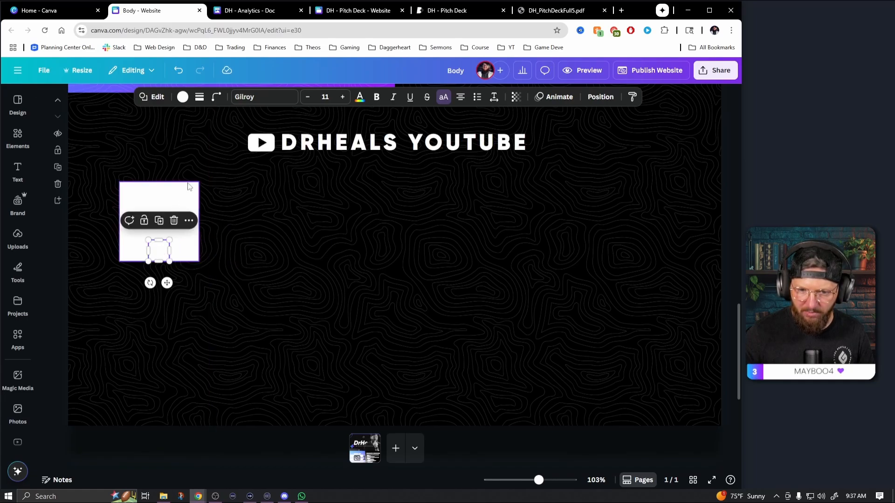
pyautogui.click(182, 96)
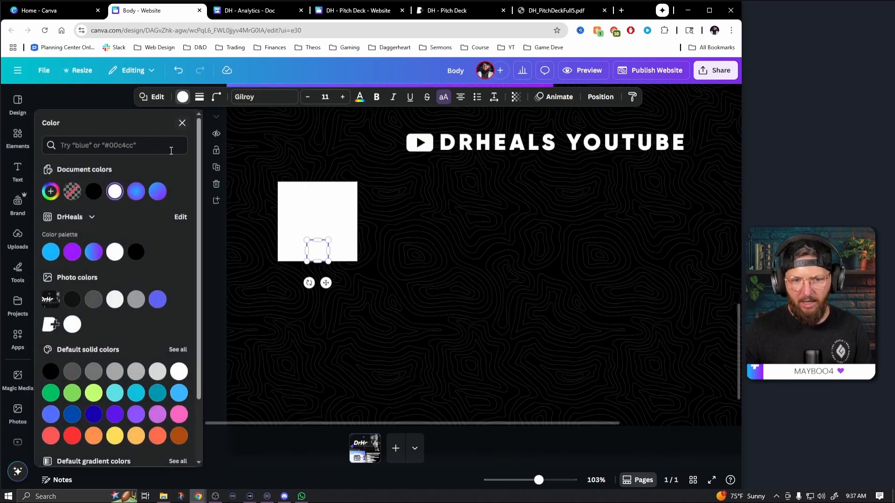
pyautogui.click(97, 195)
pyautogui.click(359, 324)
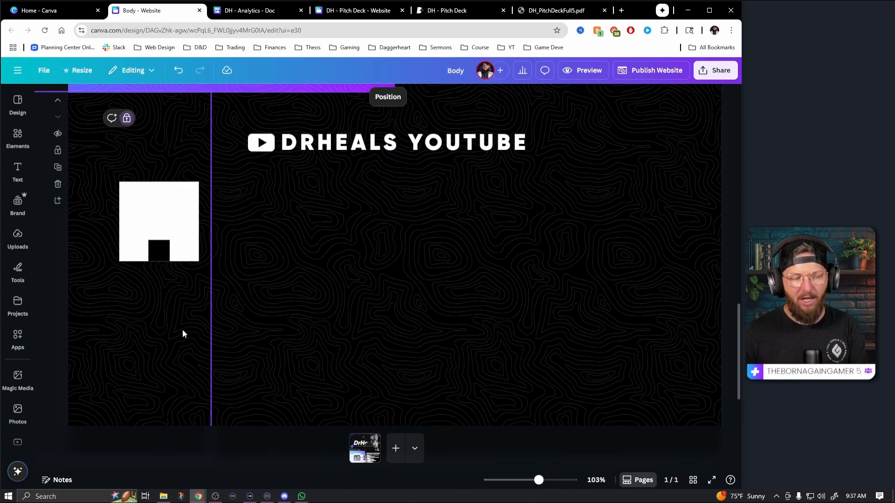
# Fine-tune the small black square's vertical position so it covers the white tile's bottom edge as a notch
pyautogui.click(160, 250)
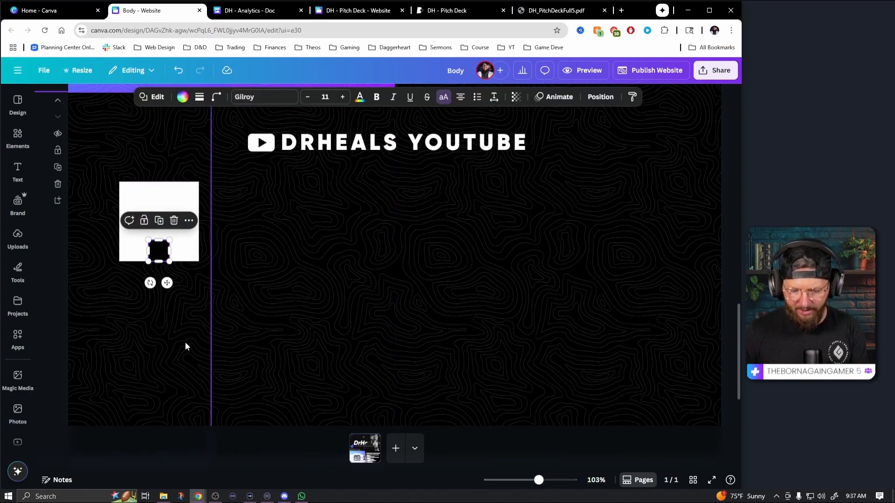
pyautogui.press('Down')
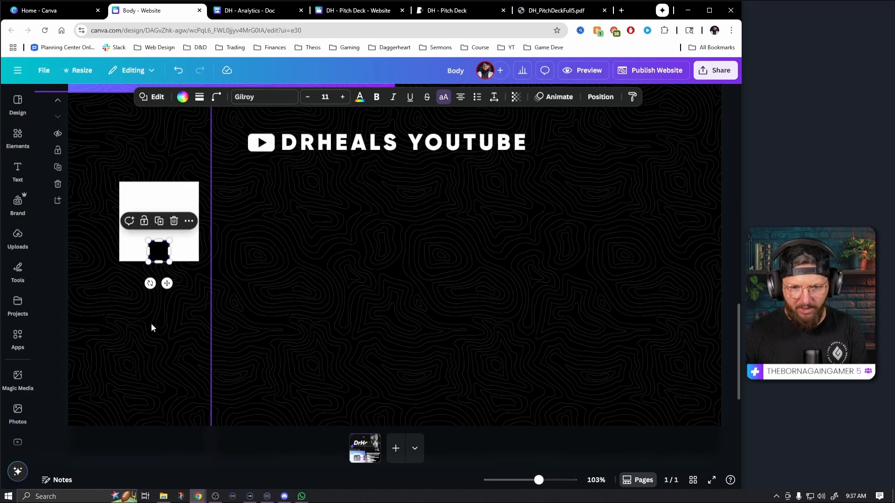
pyautogui.press('Up')
pyautogui.click(160, 353)
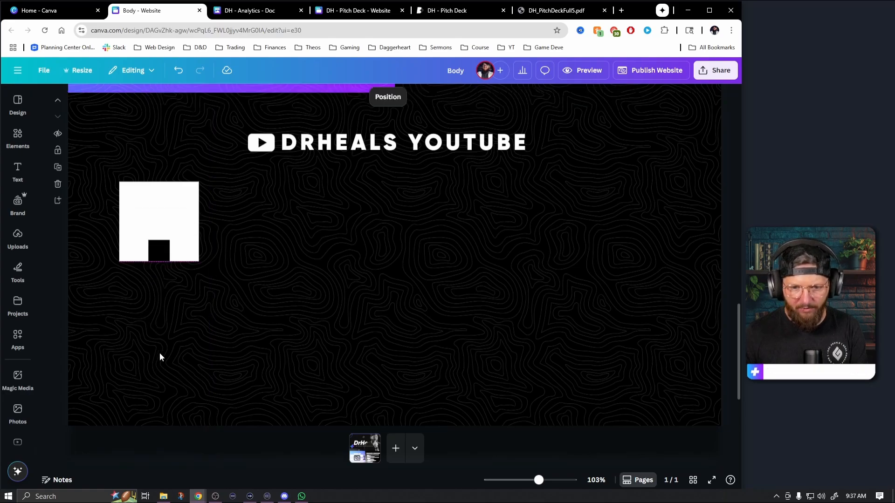
pyautogui.click(63, 309)
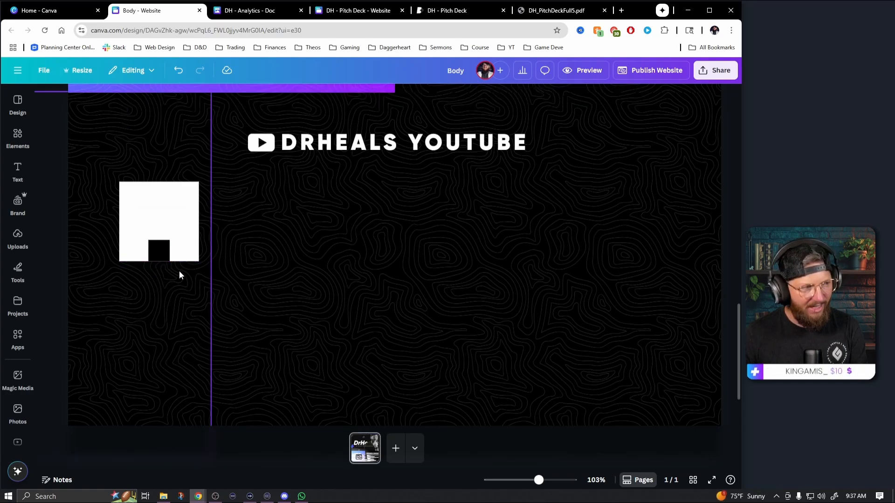
pyautogui.click(167, 254)
pyautogui.click(181, 314)
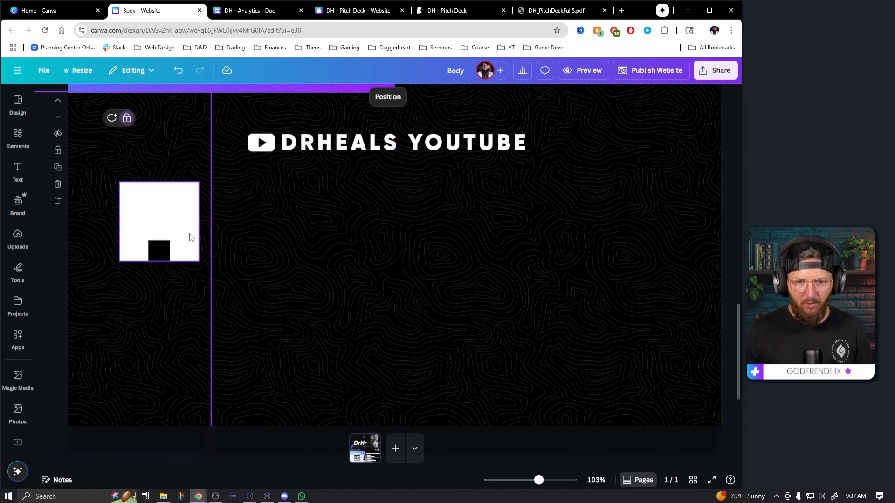
# Check the YouTube Subs figure in the DH - Analytics document, and add a Body text box near the top of the white tile on the website
pyautogui.click(251, 10)
pyautogui.scroll(-4, 452, 369)
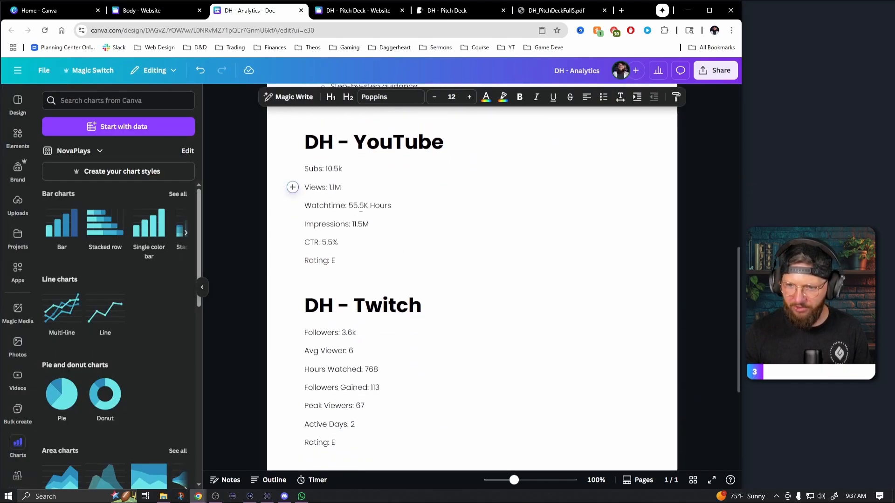
pyautogui.moveTo(343, 168); pyautogui.dragTo(304, 170)
pyautogui.click(142, 10)
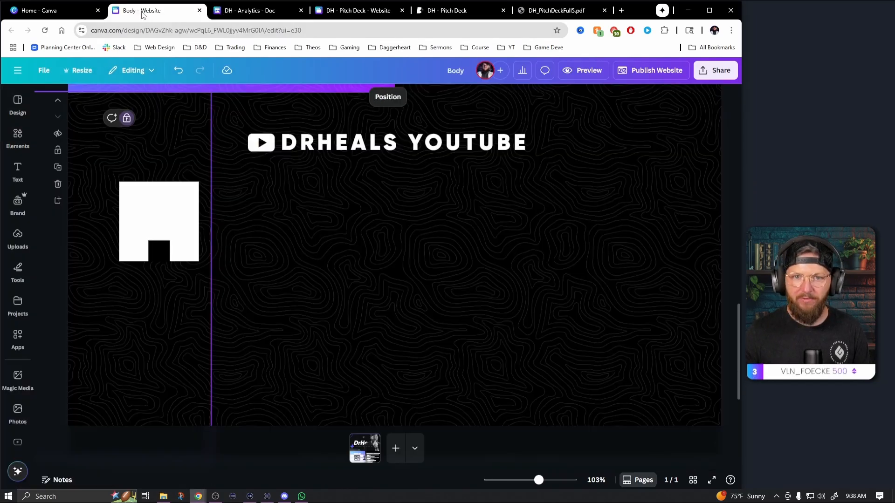
pyautogui.click(17, 172)
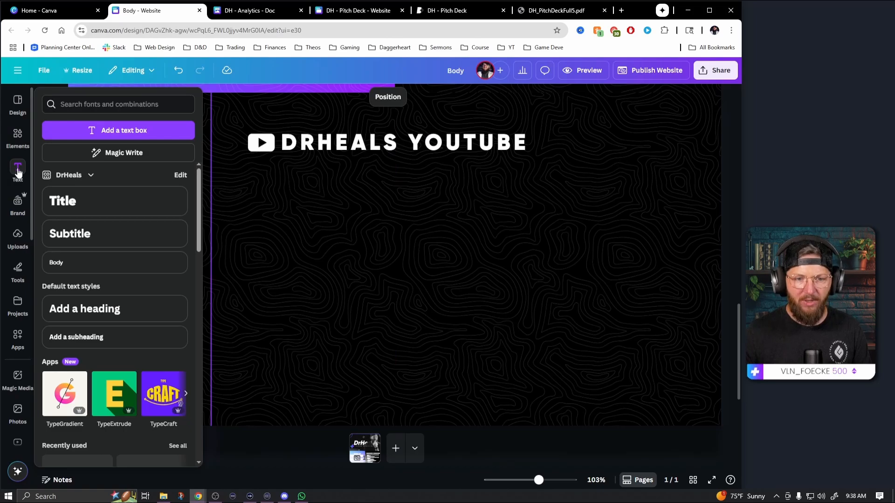
pyautogui.click(64, 263)
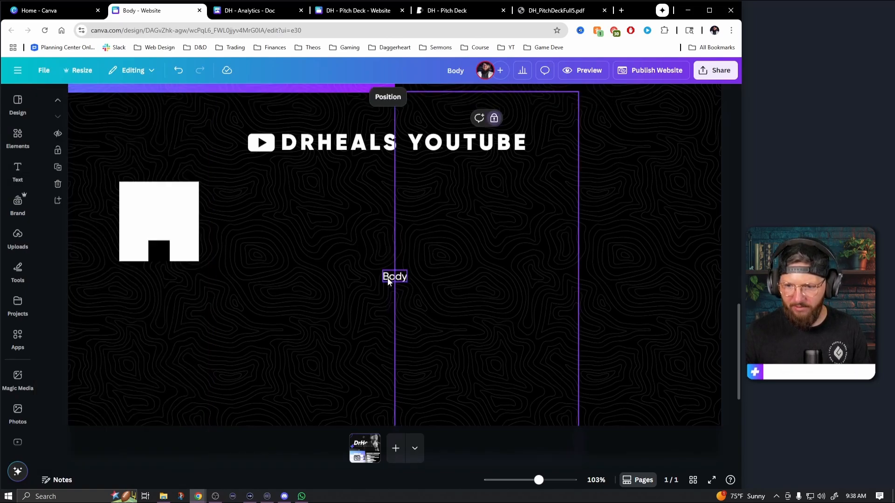
pyautogui.moveTo(387, 278); pyautogui.dragTo(151, 196)
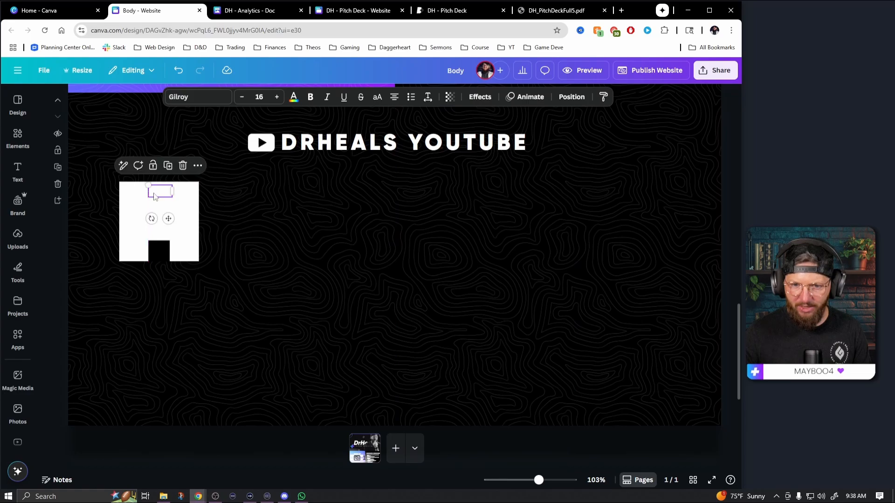
# Format the tile's body text as black uppercase at size 11 with letter spacing of about 149
pyautogui.click(294, 97)
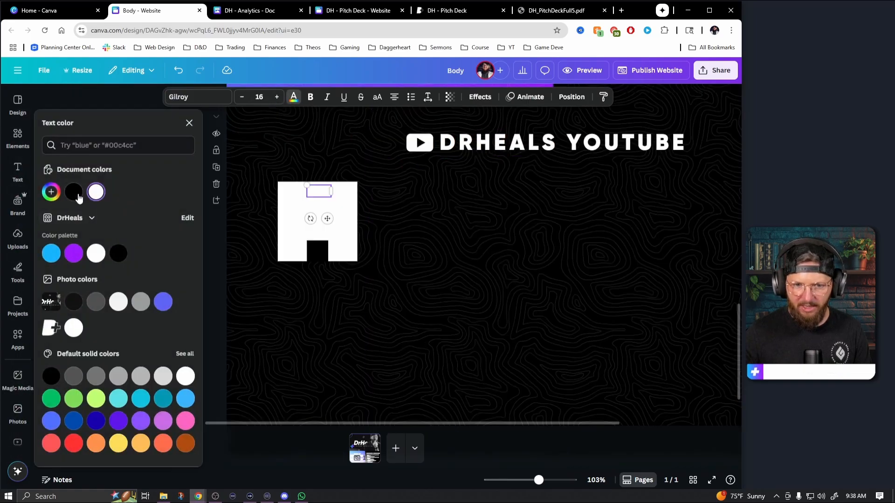
pyautogui.click(78, 197)
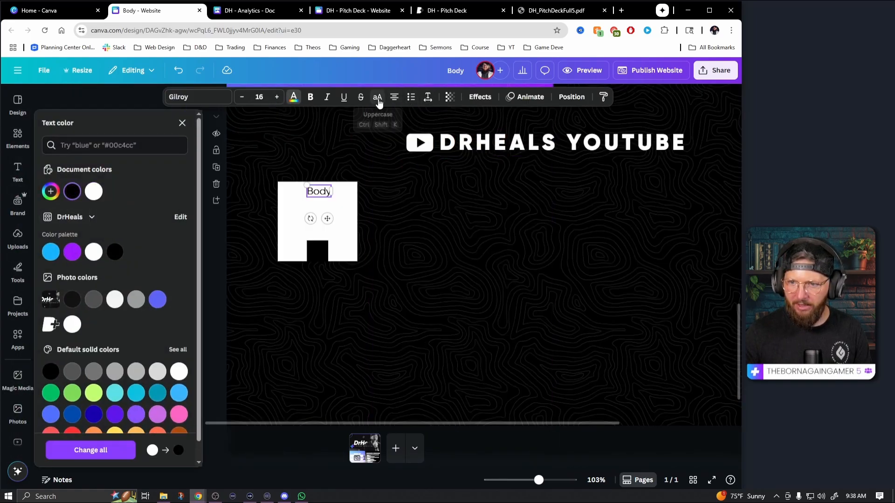
pyautogui.click(378, 99)
pyautogui.click(242, 100)
pyautogui.click(241, 100)
pyautogui.click(242, 100)
pyautogui.click(242, 100)
pyautogui.click(241, 100)
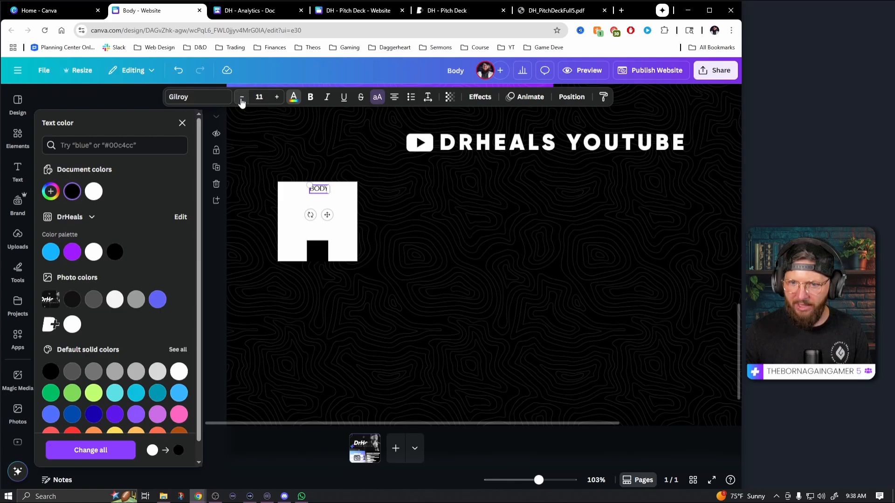
pyautogui.click(427, 97)
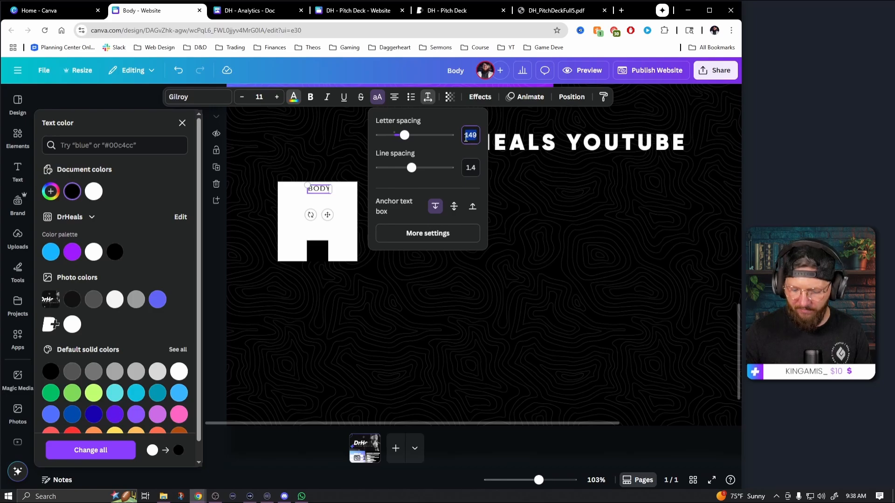
# Replace the placeholder text at the top of the white tile with SUBS
pyautogui.doubleClick(318, 191)
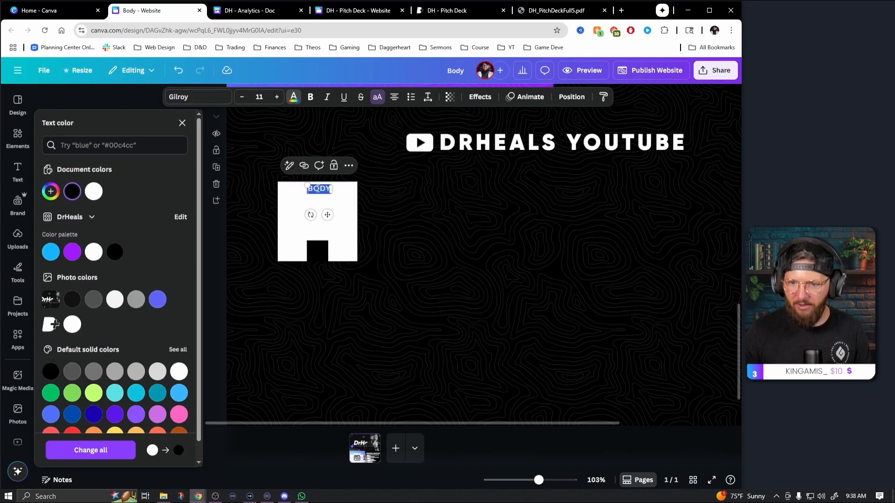
pyautogui.write('SUBS')
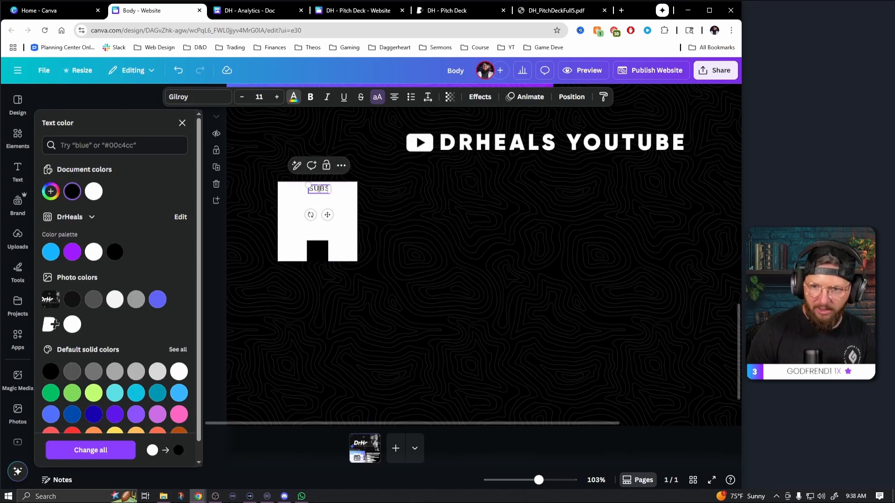
pyautogui.click(421, 216)
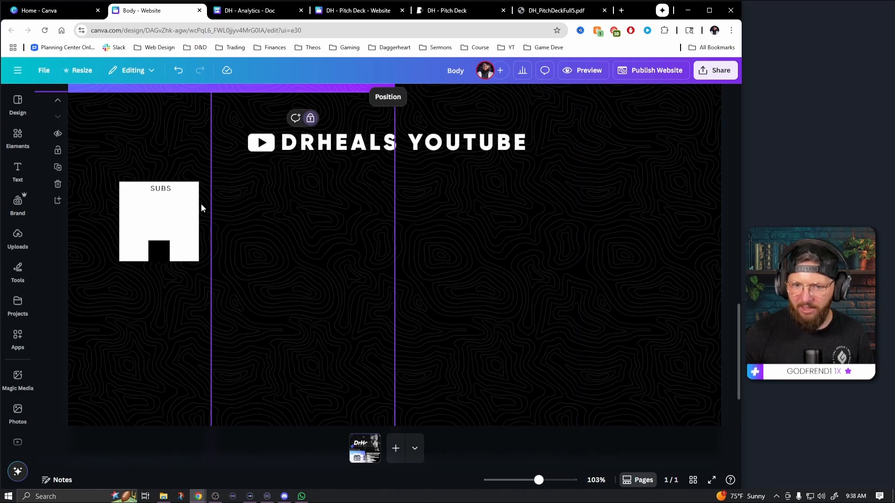
# Add a Title text box inside the white tile below SUBS, widened to fit on one line and moved slightly down
pyautogui.click(167, 192)
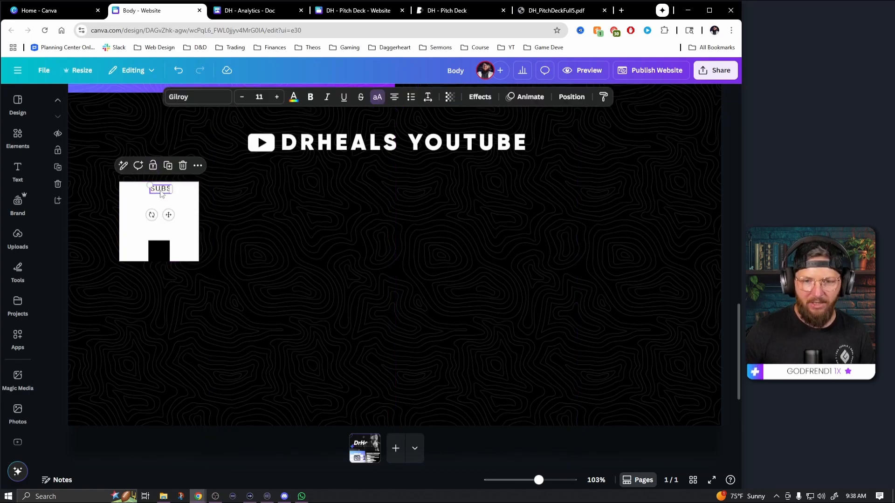
pyautogui.click(18, 204)
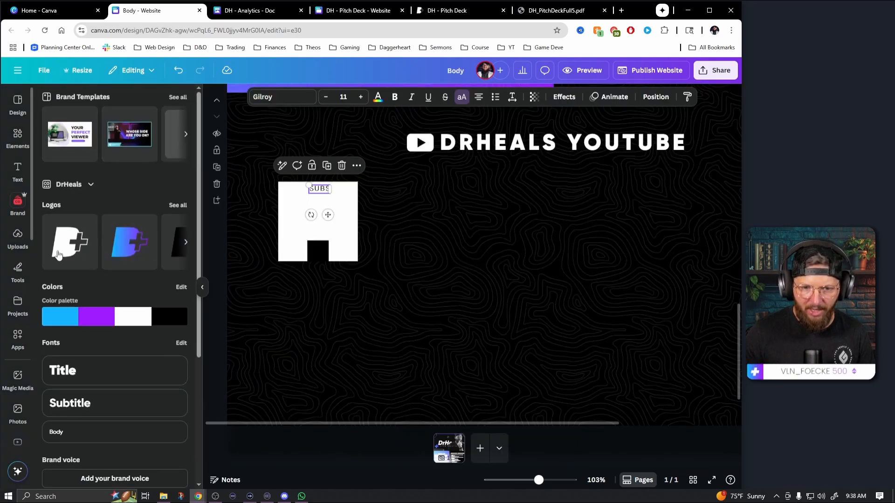
pyautogui.click(85, 374)
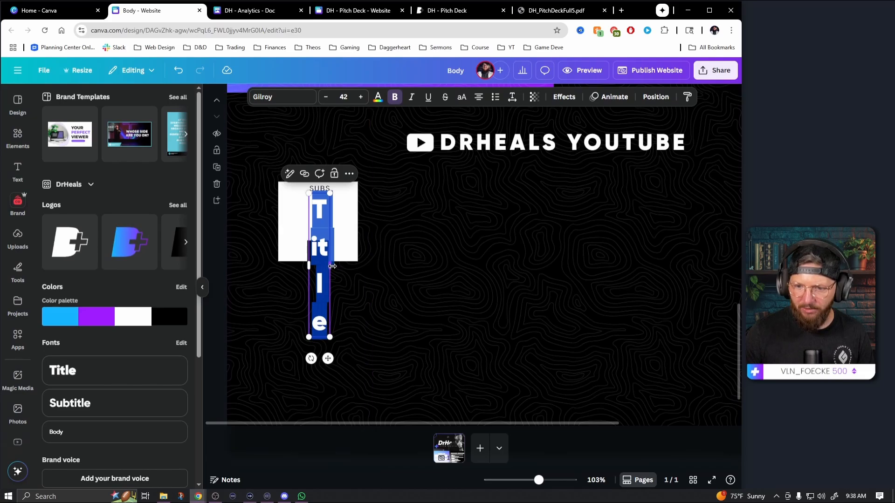
pyautogui.moveTo(332, 266); pyautogui.dragTo(355, 261)
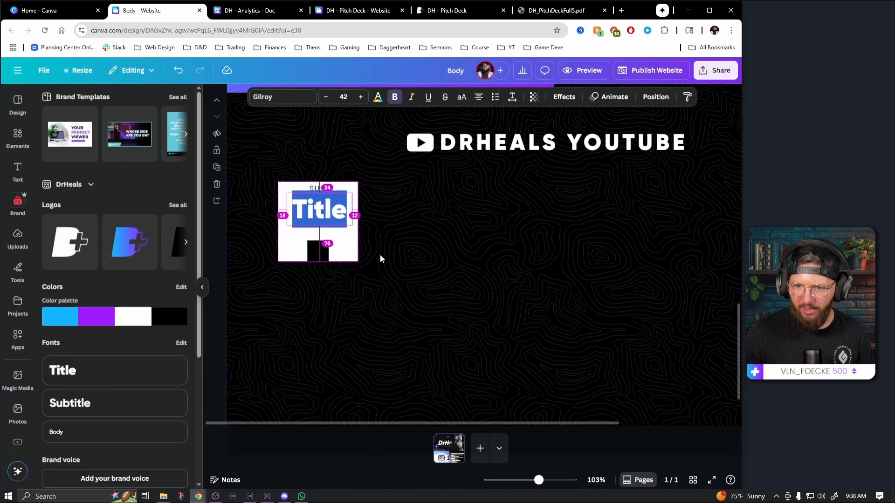
pyautogui.click(329, 216)
pyautogui.moveTo(329, 215); pyautogui.dragTo(328, 219)
# Replace the title placeholder in the white tile with 10.5K, and widen its text box to hold the figure on one line
pyautogui.doubleClick(333, 221)
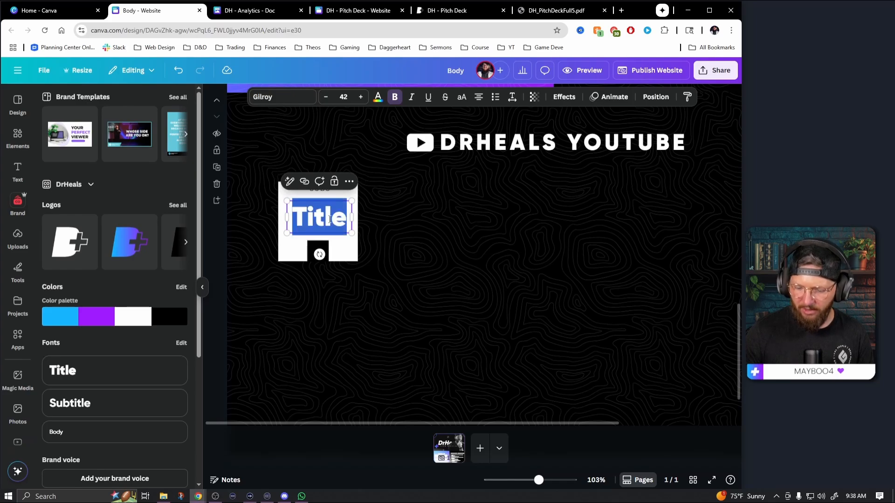
pyautogui.write('10.5')
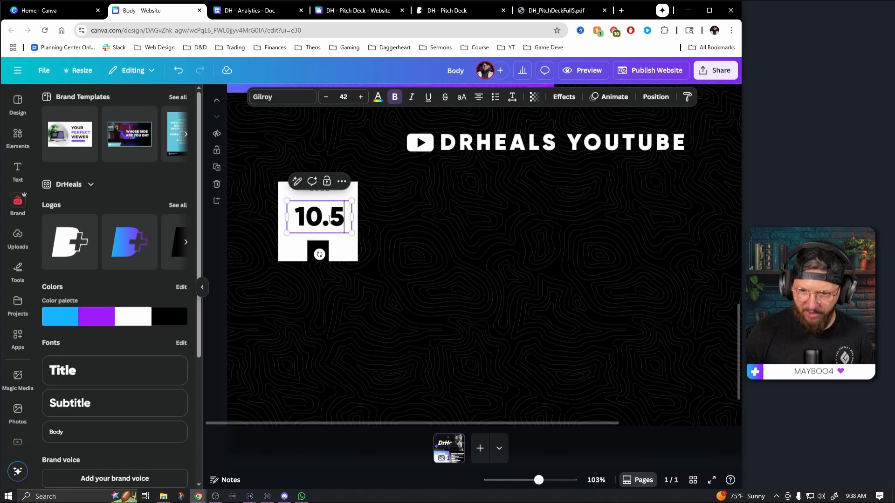
pyautogui.write('K')
pyautogui.moveTo(358, 233); pyautogui.dragTo(360, 240)
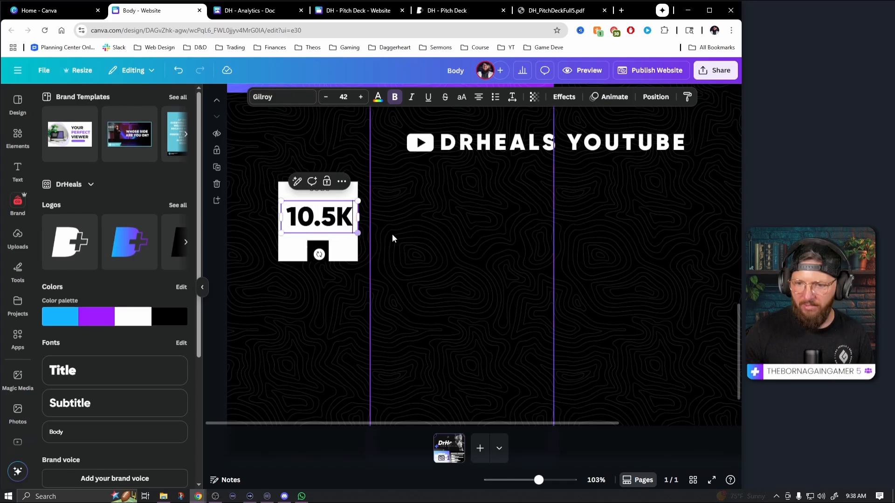
pyautogui.click(394, 236)
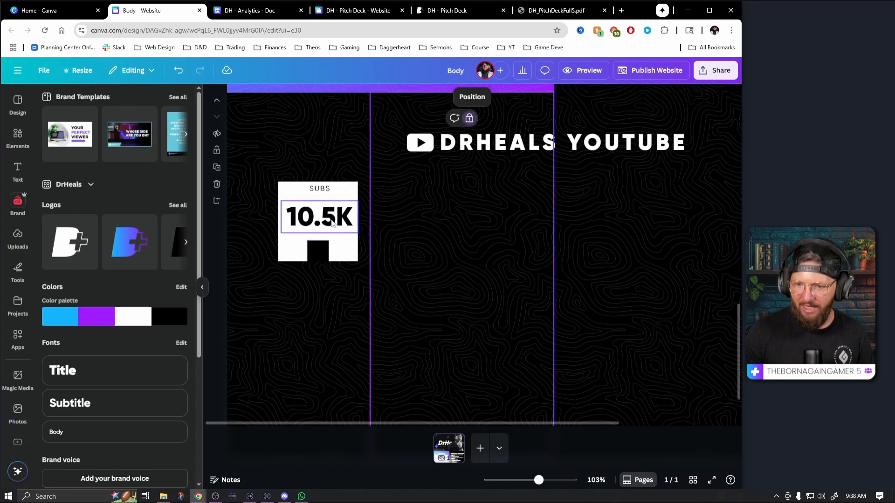
# Set the font size of the 10.5K figure to 40
pyautogui.click(330, 220)
pyautogui.click(326, 96)
pyautogui.click(326, 96)
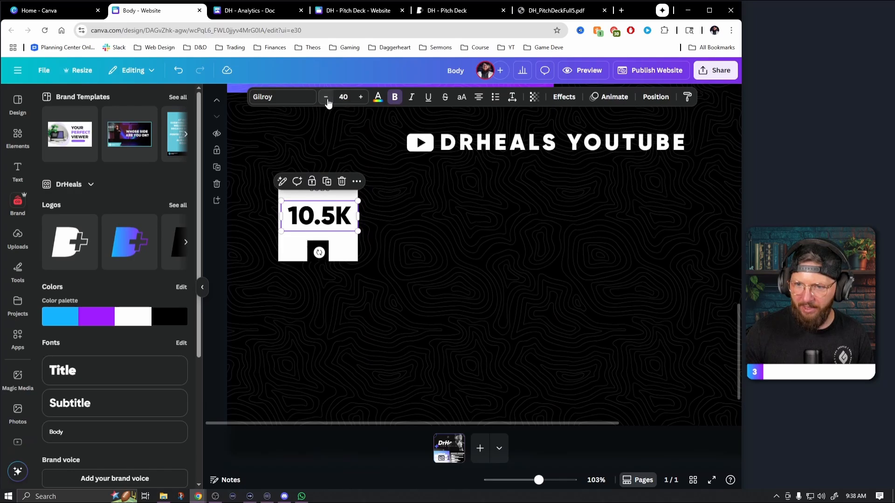
pyautogui.click(403, 238)
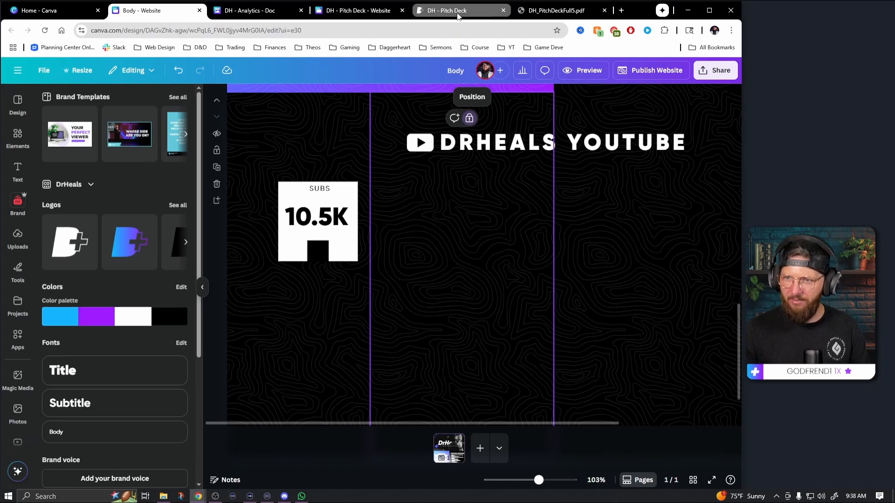
# Check the statistic tiles' icons in DH_PitchDeckFull5.pdf, and search the website design's elements for "people icon"
pyautogui.click(552, 11)
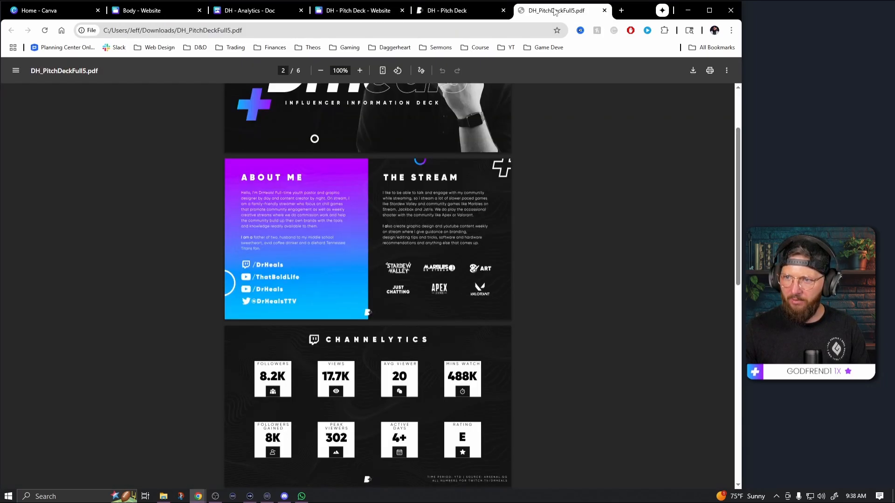
pyautogui.scroll(-4, 275, 395)
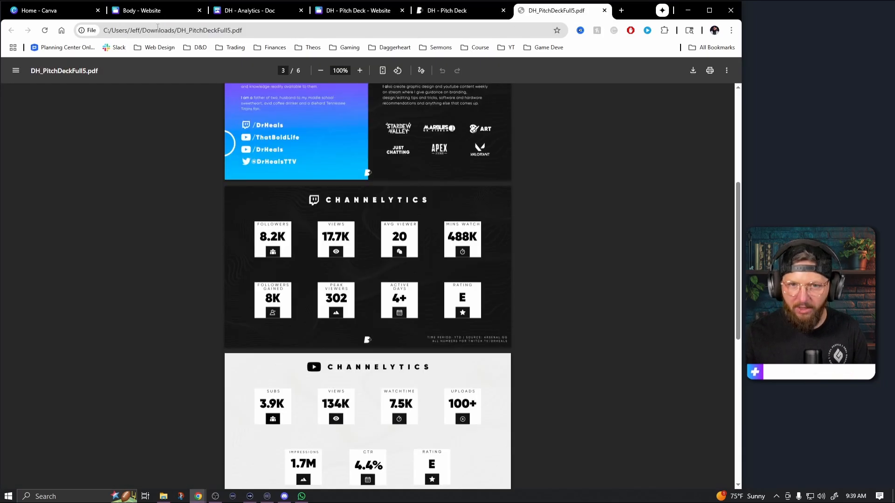
pyautogui.click(144, 10)
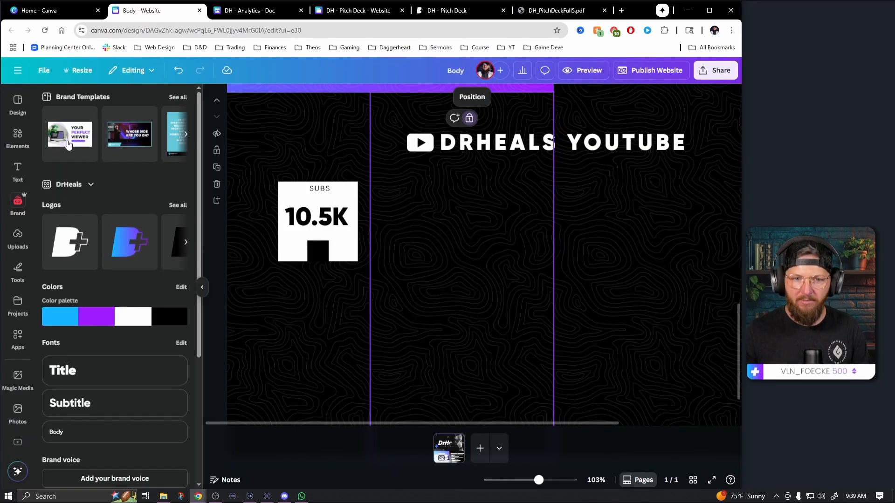
pyautogui.click(18, 135)
pyautogui.click(90, 99)
pyautogui.write('p')
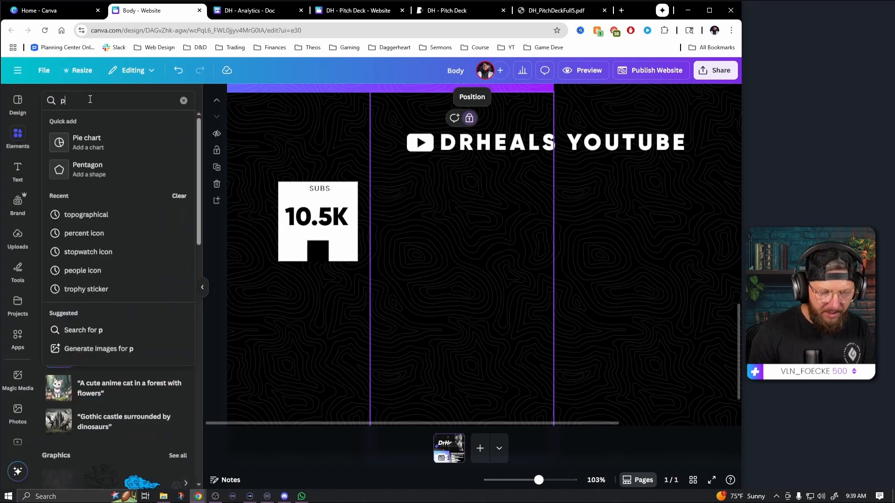
pyautogui.write('eople icon')
pyautogui.press('Return')
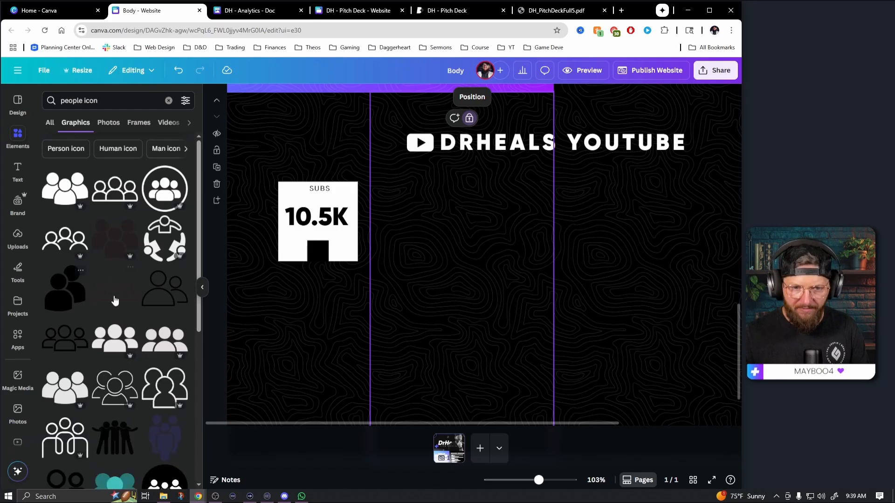
# Add a solid three-person icon, color it white, and shrink it to fit inside the tile's black square
pyautogui.click(107, 349)
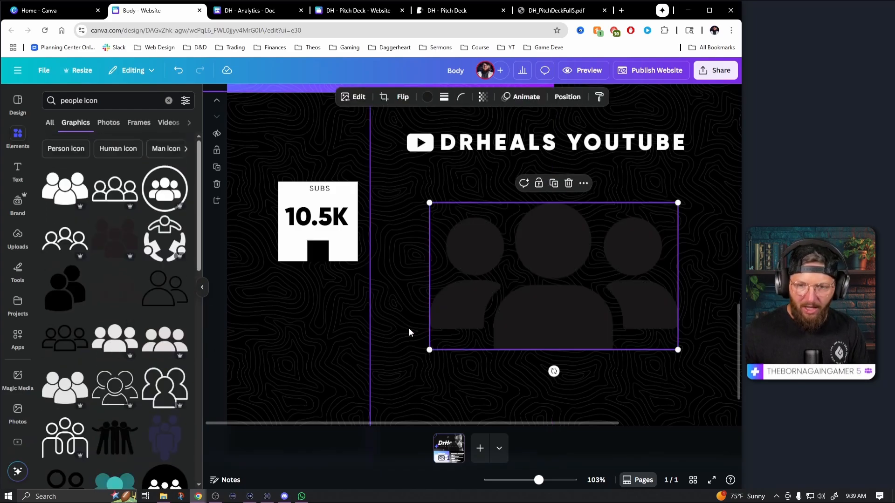
pyautogui.click(427, 97)
pyautogui.click(113, 172)
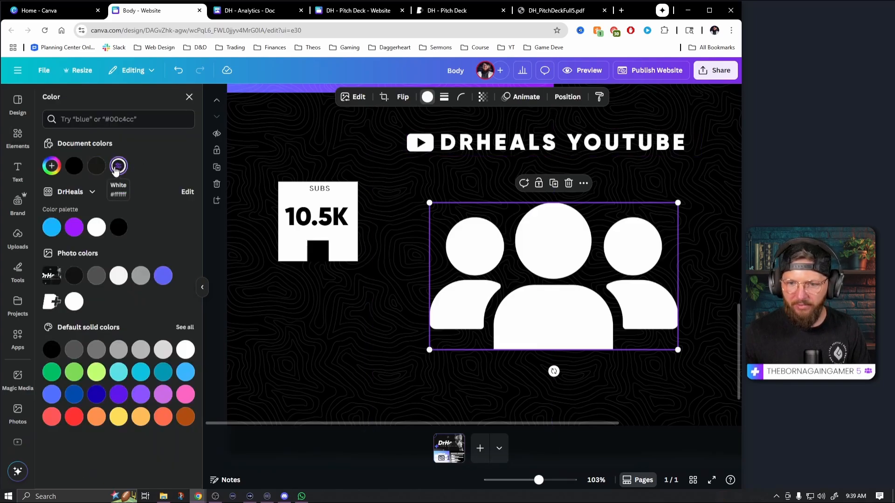
pyautogui.moveTo(677, 204); pyautogui.dragTo(328, 276)
pyautogui.click(397, 309)
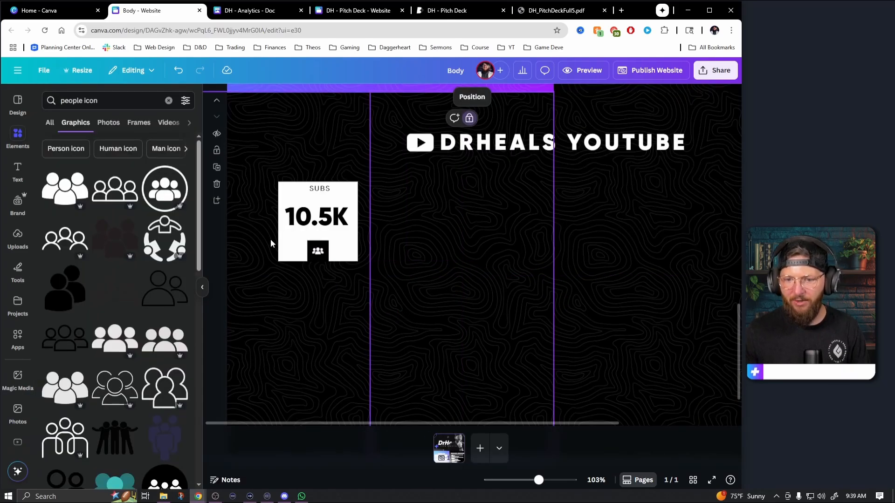
# Group the white tile with its black square, and copy the complete SUBS tile twice to form a row of three below the heading
pyautogui.click(345, 254)
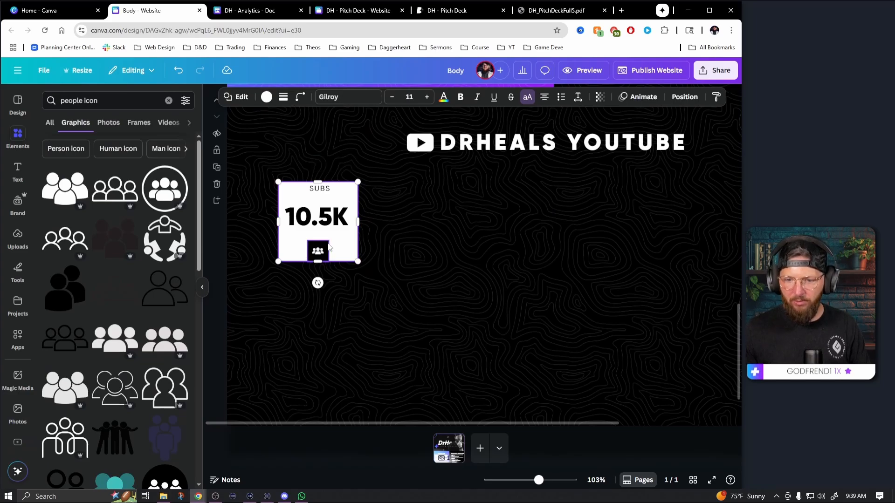
pyautogui.hotkey('ctrl', 'g')
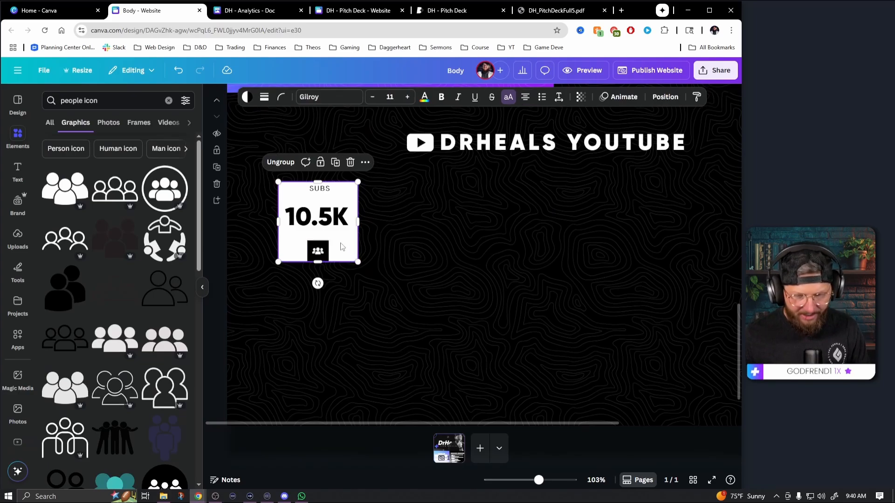
pyautogui.moveTo(253, 175); pyautogui.dragTo(392, 284)
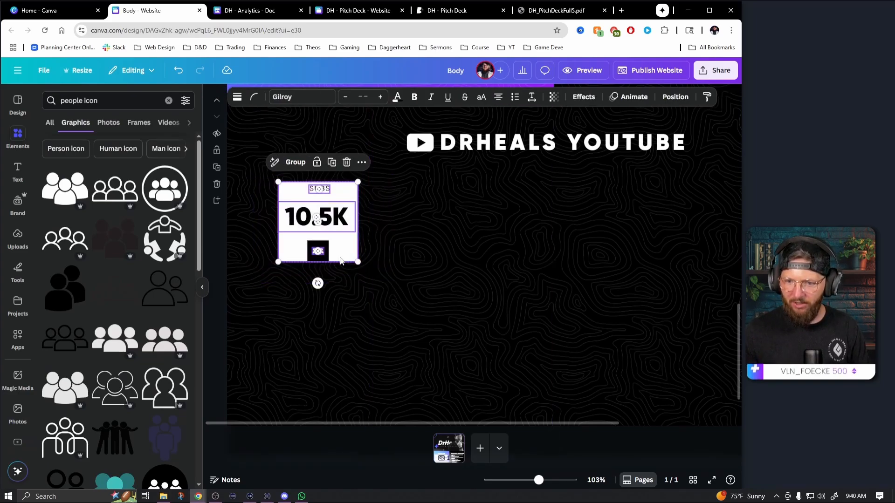
pyautogui.moveTo(345, 252); pyautogui.dragTo(631, 246)
pyautogui.scroll(-3, 540, 255)
pyautogui.click(360, 275)
pyautogui.moveTo(366, 272); pyautogui.dragTo(268, 179)
pyautogui.moveTo(332, 241)
pyautogui.mouseDown()
pyautogui.moveTo(358, 237)
pyautogui.moveTo(349, 238)
pyautogui.mouseUp()
pyautogui.moveTo(350, 237); pyautogui.dragTo(349, 237)
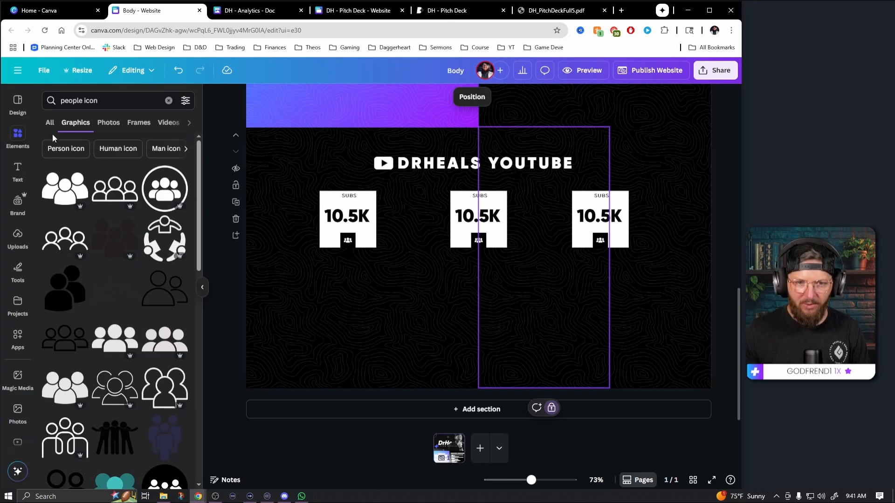
# Add a circle shape below the tile row and color it red
pyautogui.click(169, 101)
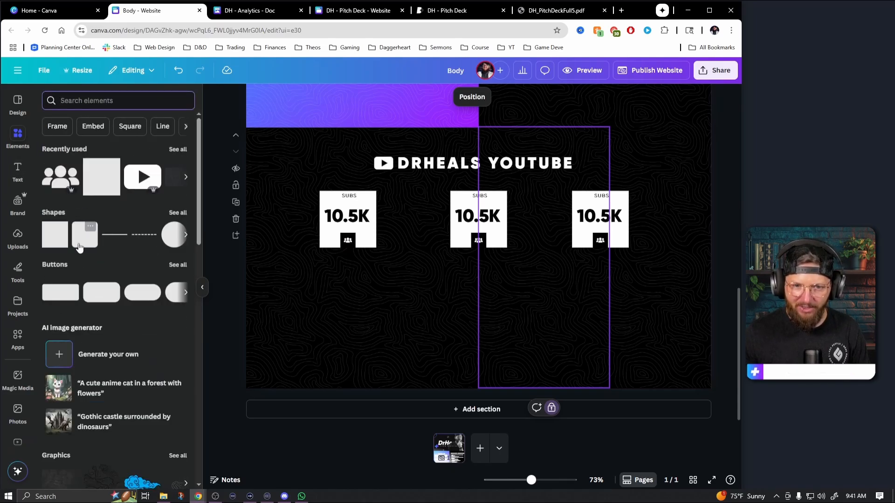
pyautogui.click(169, 243)
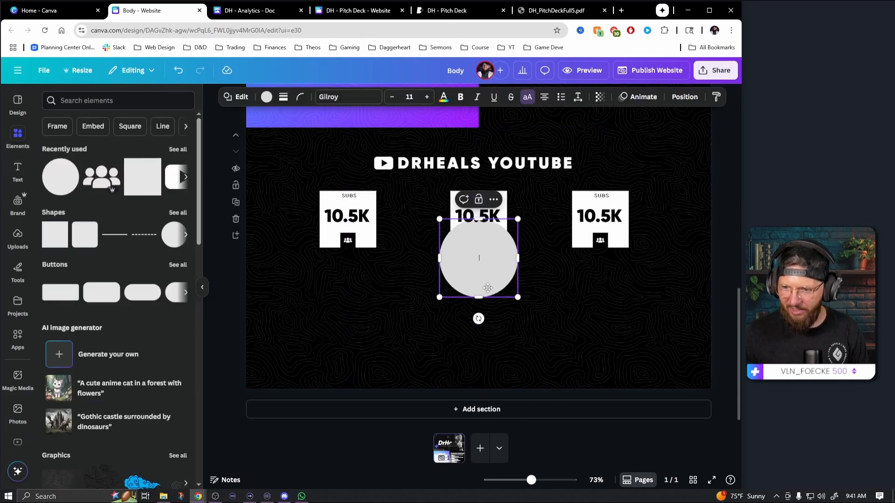
pyautogui.moveTo(488, 288); pyautogui.dragTo(431, 339)
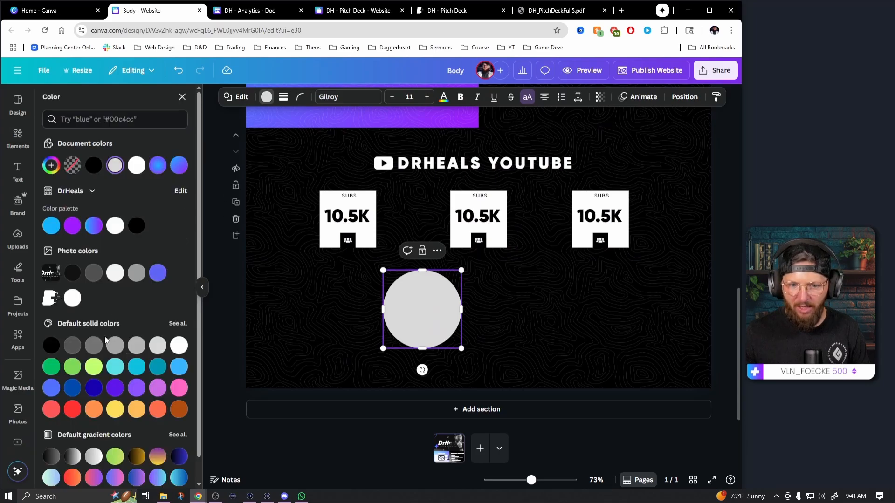
pyautogui.click(72, 409)
pyautogui.click(479, 337)
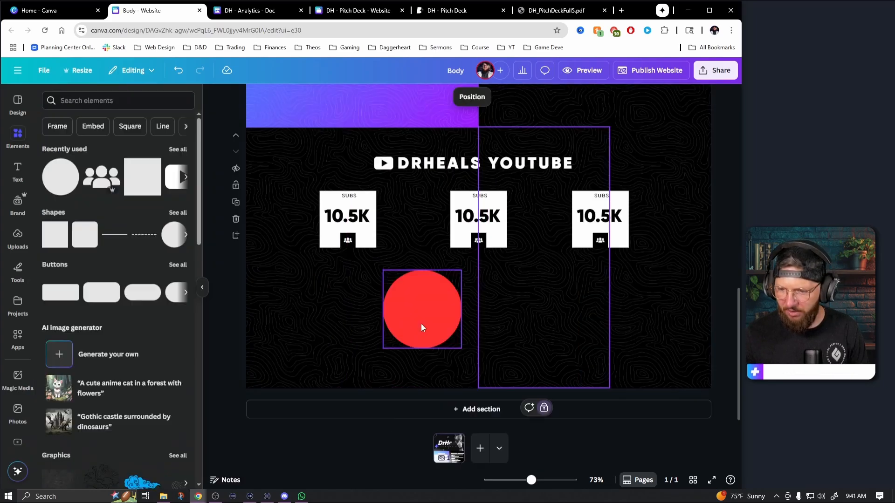
# Fit the red circle between the first two tiles, and use a copy of it to space the third tile equally
pyautogui.moveTo(407, 327); pyautogui.dragTo(408, 238)
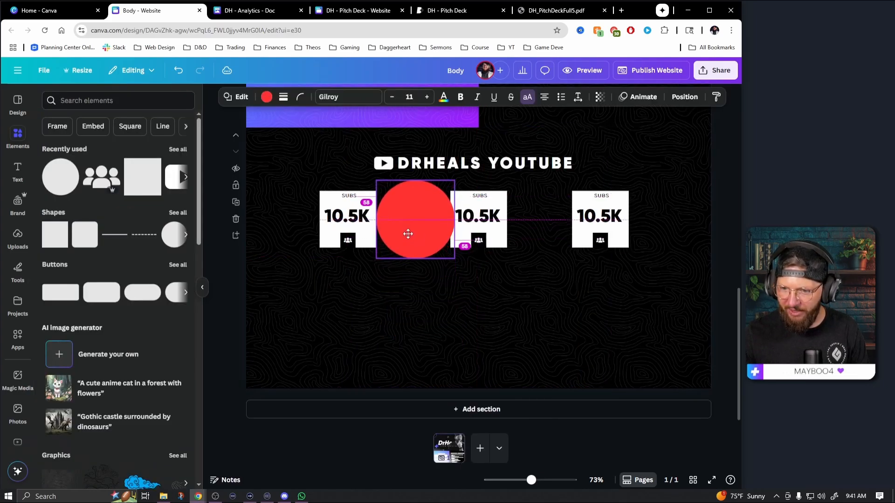
pyautogui.moveTo(453, 259); pyautogui.dragTo(552, 245)
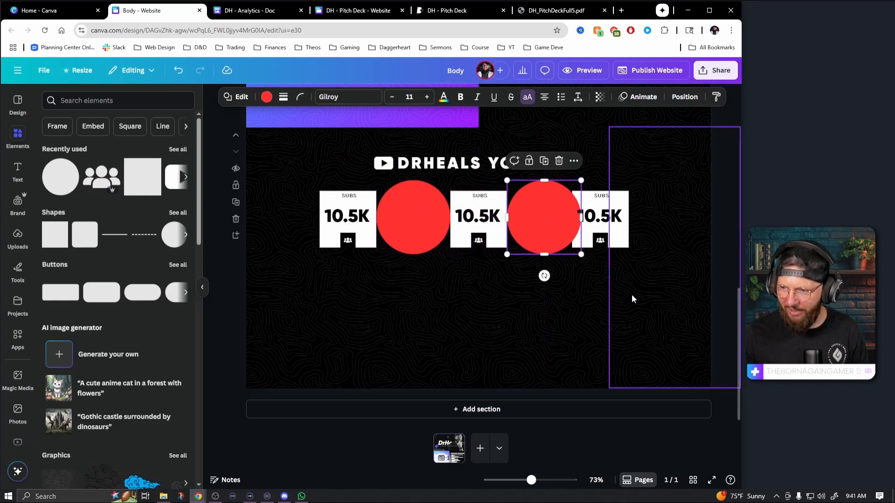
pyautogui.click(617, 242)
pyautogui.click(601, 240)
pyautogui.moveTo(591, 238); pyautogui.dragTo(599, 237)
pyautogui.click(542, 309)
# Delete both red spacer circles from between the tiles
pyautogui.click(546, 233)
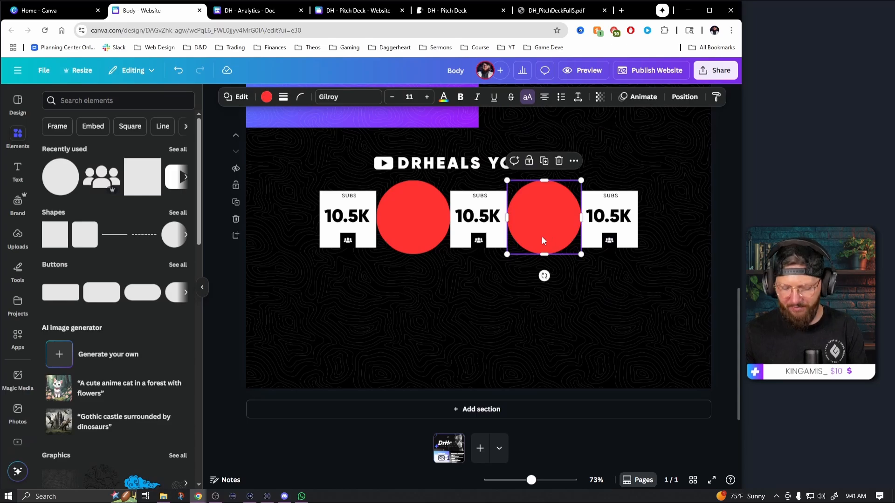
pyautogui.press('Delete')
pyautogui.click(406, 223)
pyautogui.press('Delete')
# Group the three SUBS tiles and center the group horizontally on the page
pyautogui.moveTo(642, 278); pyautogui.dragTo(309, 178)
pyautogui.click(431, 172)
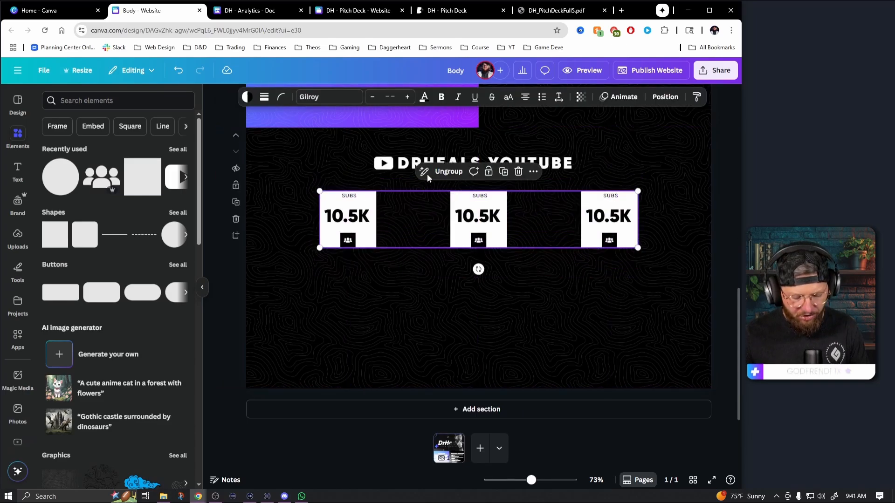
pyautogui.click(664, 97)
pyautogui.click(161, 235)
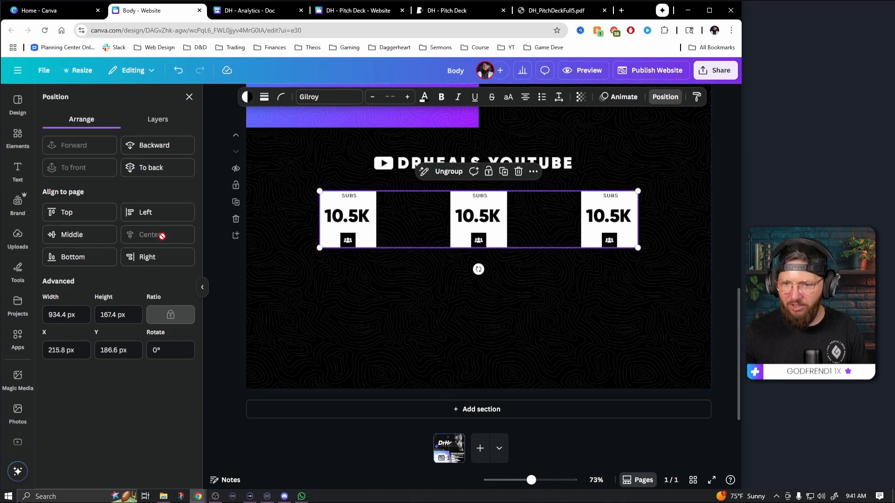
# Try aligning the tile group to the page's middle, undo that, and ungroup the three tiles
pyautogui.click(84, 234)
pyautogui.hotkey('ctrl', 'z')
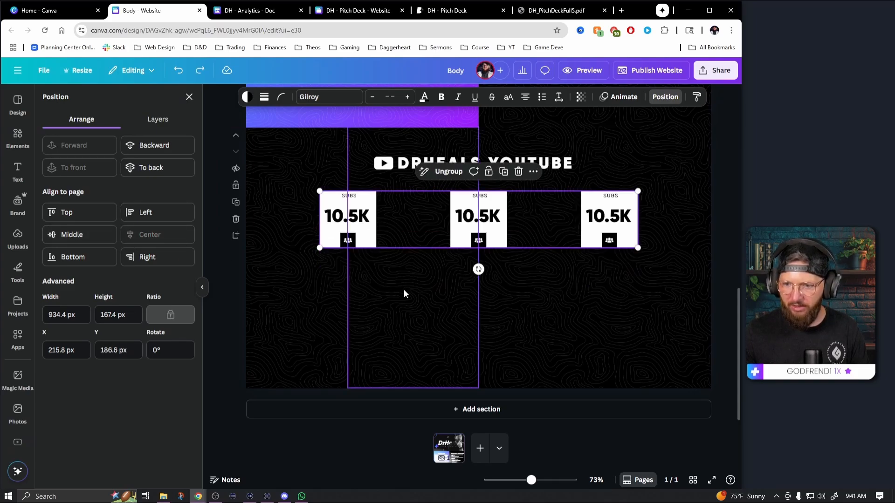
pyautogui.click(504, 238)
pyautogui.click(470, 171)
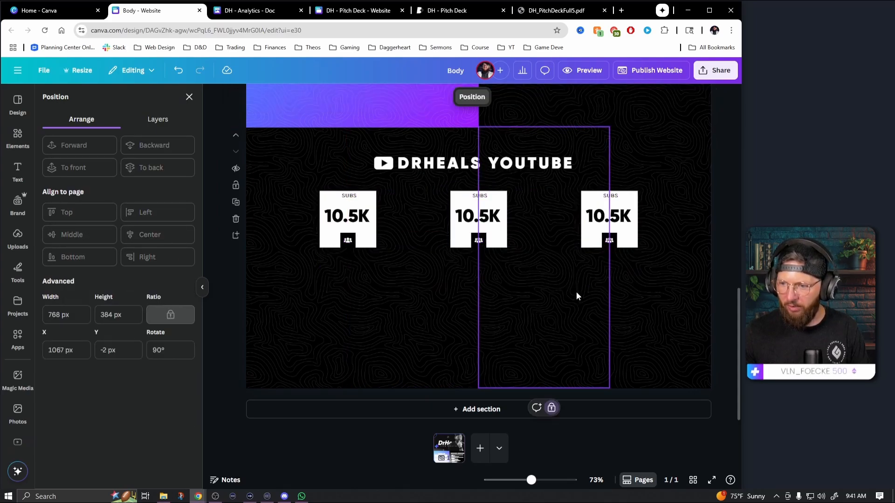
# Copy the row of three tiles straight down to form a second row, and check the YouTube statistics in the DH - Analytics document
pyautogui.moveTo(638, 280); pyautogui.dragTo(290, 189)
pyautogui.moveTo(497, 223); pyautogui.dragTo(496, 312)
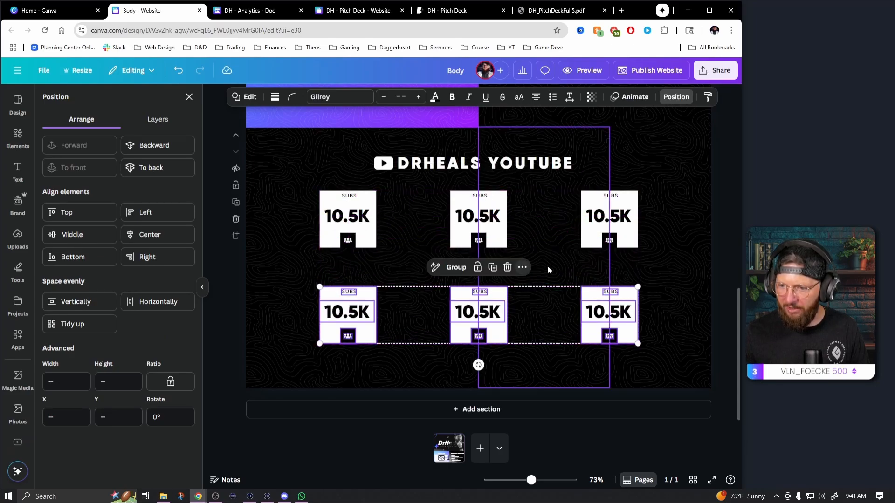
pyautogui.click(549, 265)
pyautogui.click(661, 301)
pyautogui.click(252, 10)
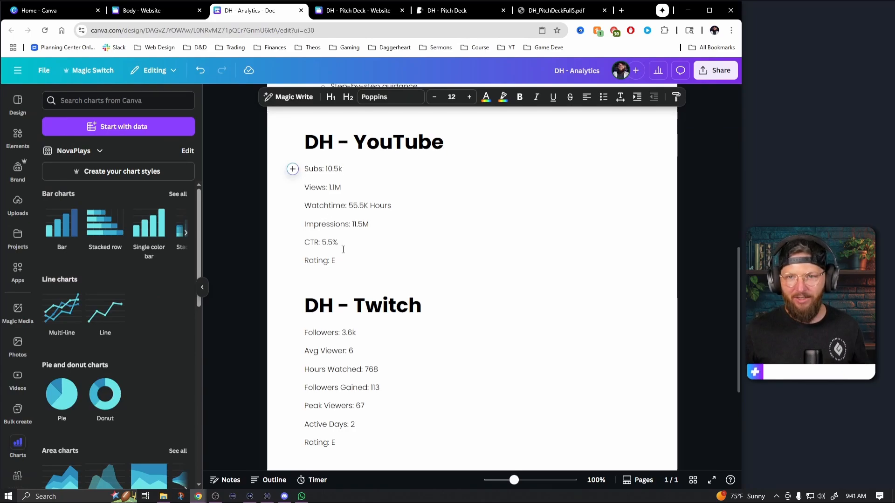
pyautogui.click(177, 9)
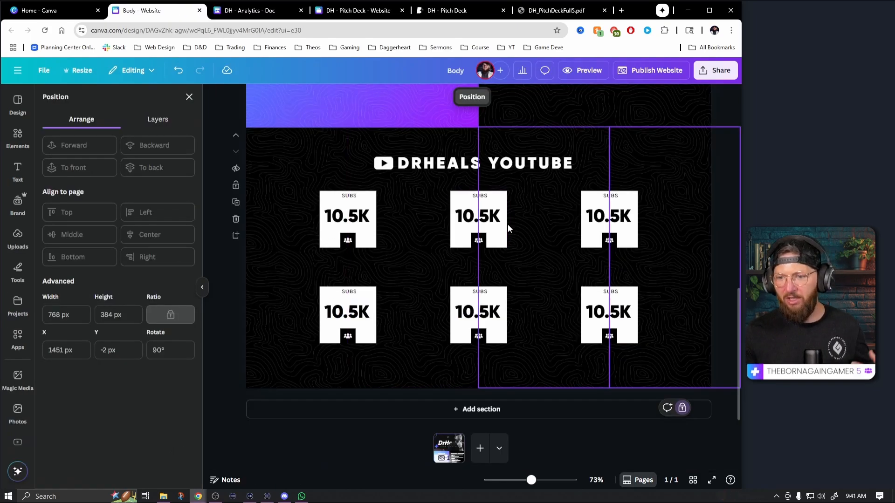
# Check the YouTube figures in the DH - Analytics document, relabel the upper middle tile VIEWS and widen its label box
pyautogui.click(545, 295)
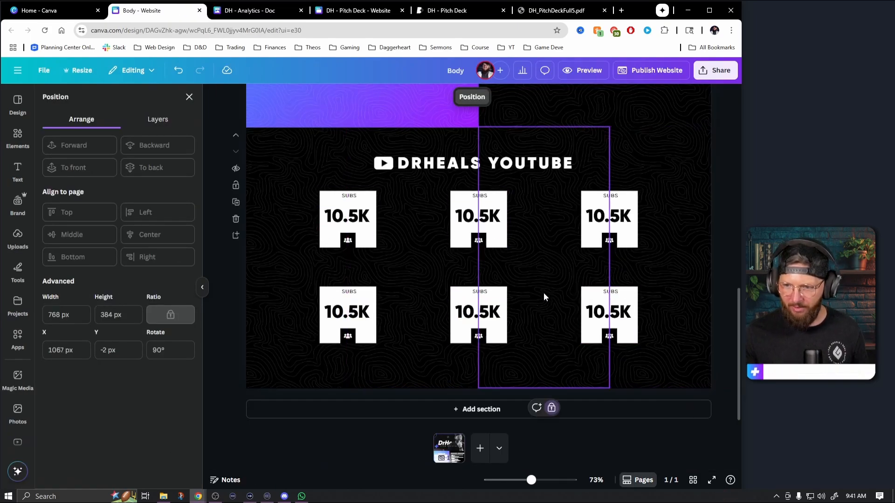
pyautogui.click(265, 11)
pyautogui.click(186, 10)
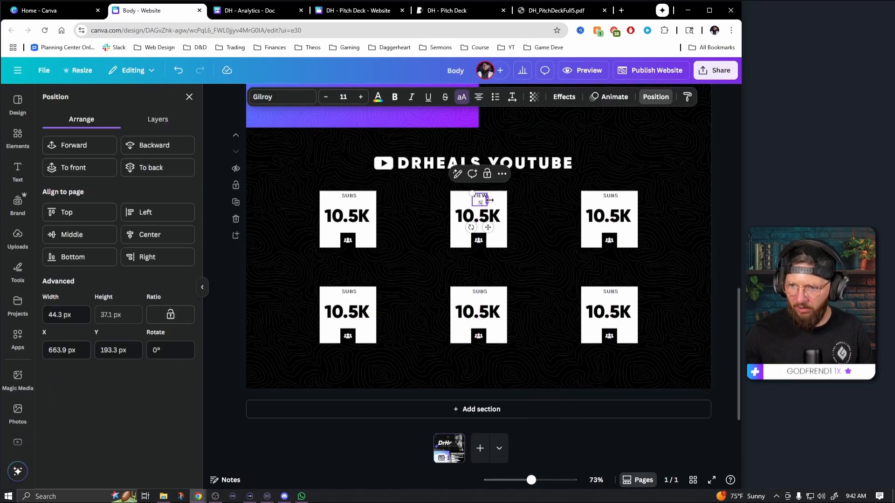
pyautogui.moveTo(489, 199); pyautogui.dragTo(501, 203)
# Widen the SUBS label boxes on the upper right tile and the three lower tiles to about 148 px
pyautogui.click(611, 196)
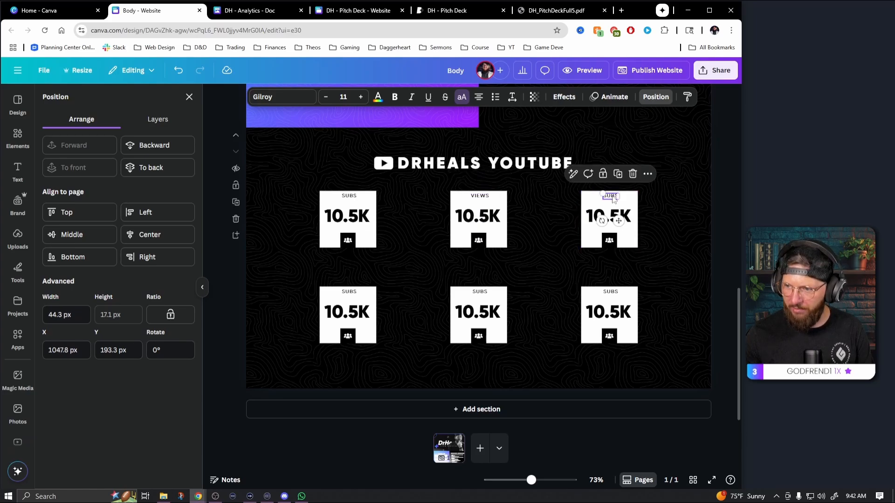
pyautogui.moveTo(620, 197); pyautogui.dragTo(642, 198)
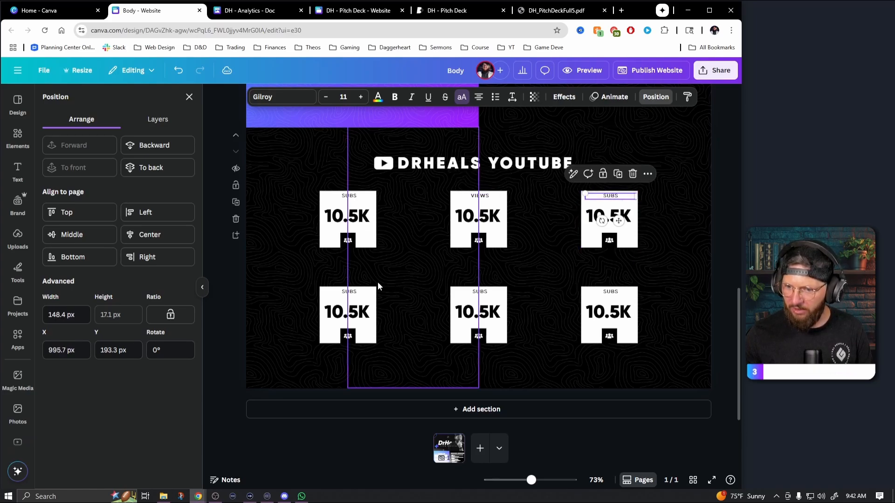
pyautogui.click(353, 292)
pyautogui.moveTo(358, 293); pyautogui.dragTo(368, 292)
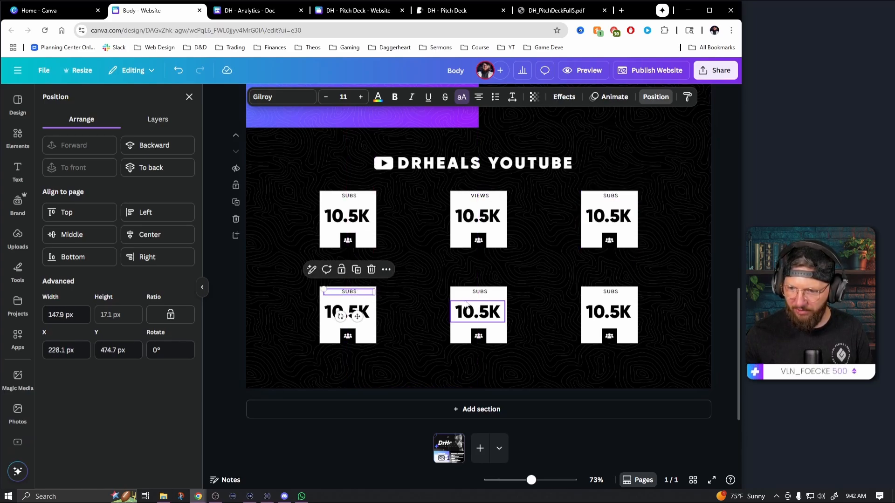
pyautogui.click(481, 292)
pyautogui.moveTo(490, 293); pyautogui.dragTo(502, 292)
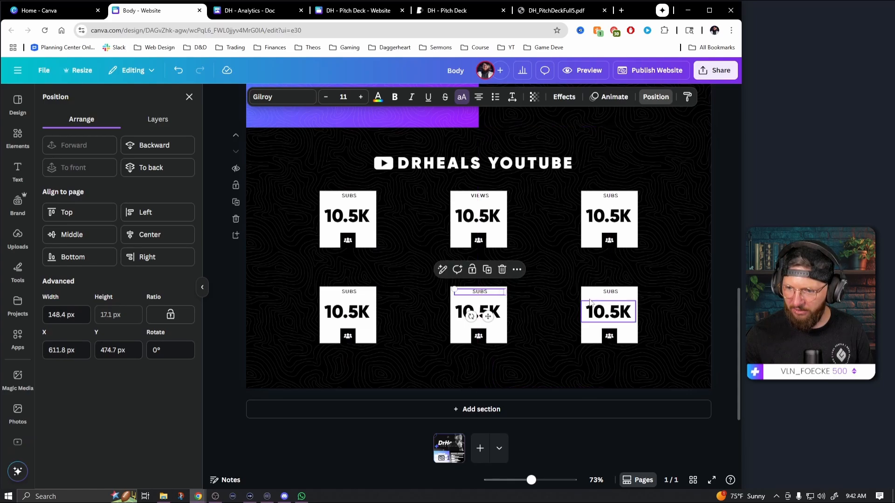
pyautogui.click(615, 293)
pyautogui.moveTo(619, 290); pyautogui.dragTo(636, 292)
# Set the number on the VIEWS tile to 1.1M
pyautogui.click(483, 215)
pyautogui.click(482, 219)
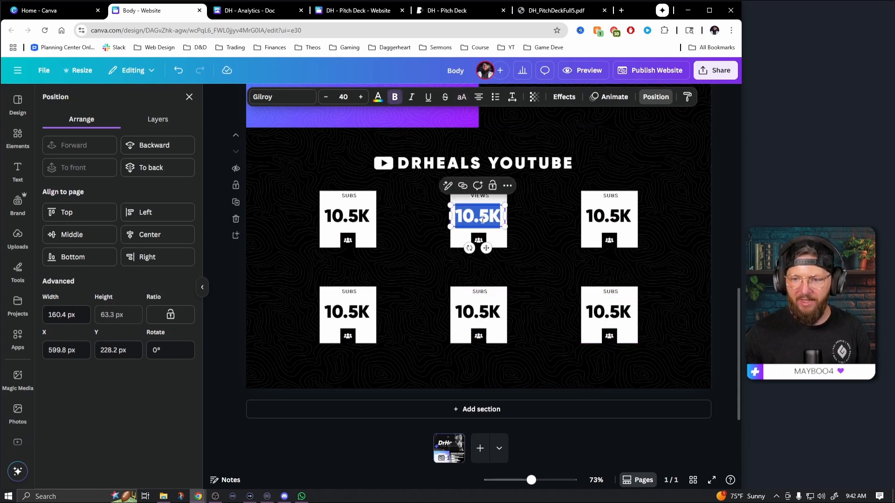
pyautogui.write('1.1M')
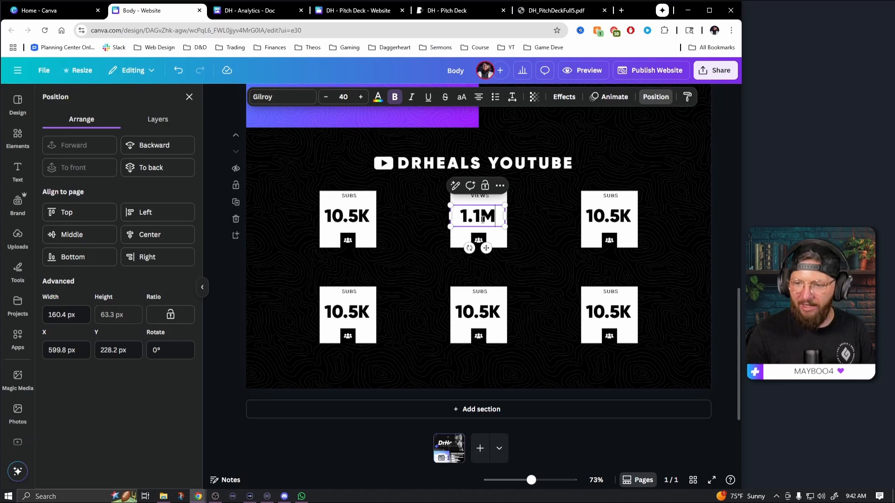
# Search the elements for "eye icon" and add the solid eye graphic with a round pupil to the page
pyautogui.click(17, 137)
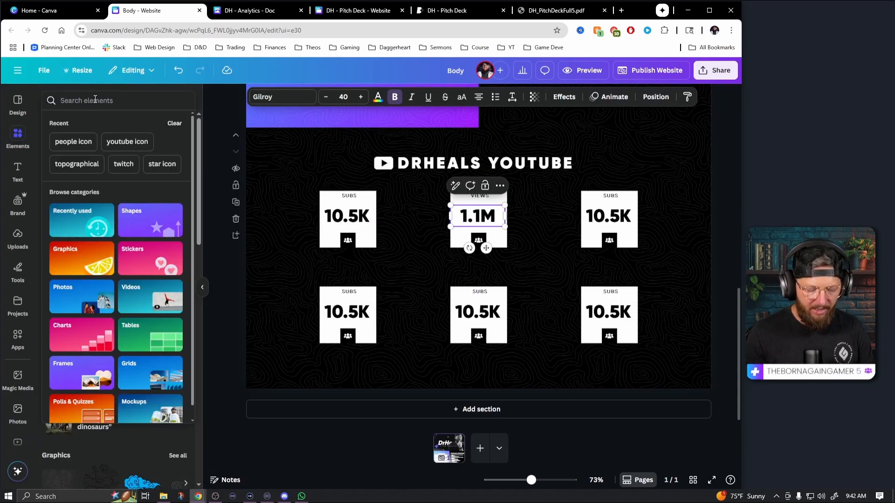
pyautogui.click(95, 100)
pyautogui.write('eye icon')
pyautogui.press('Return')
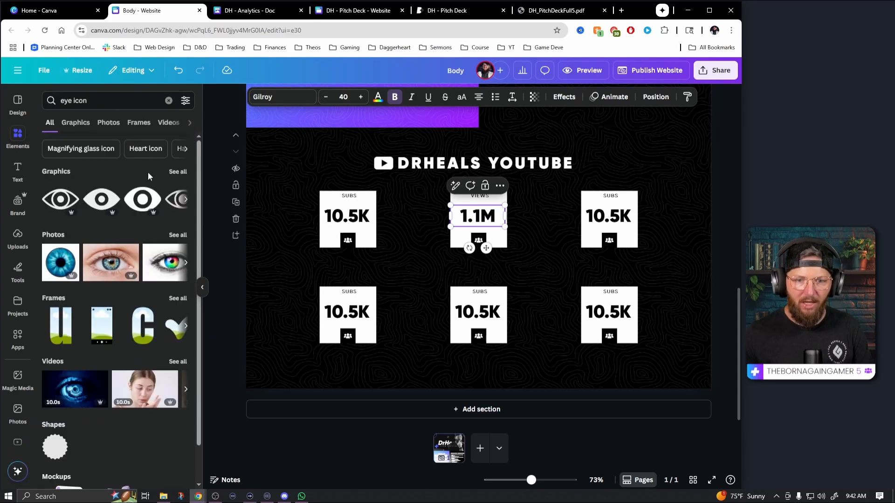
pyautogui.click(178, 172)
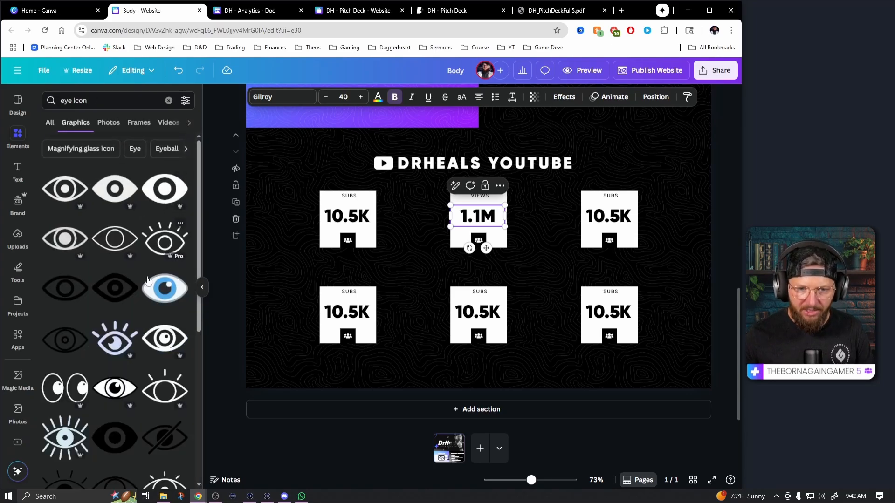
pyautogui.click(115, 190)
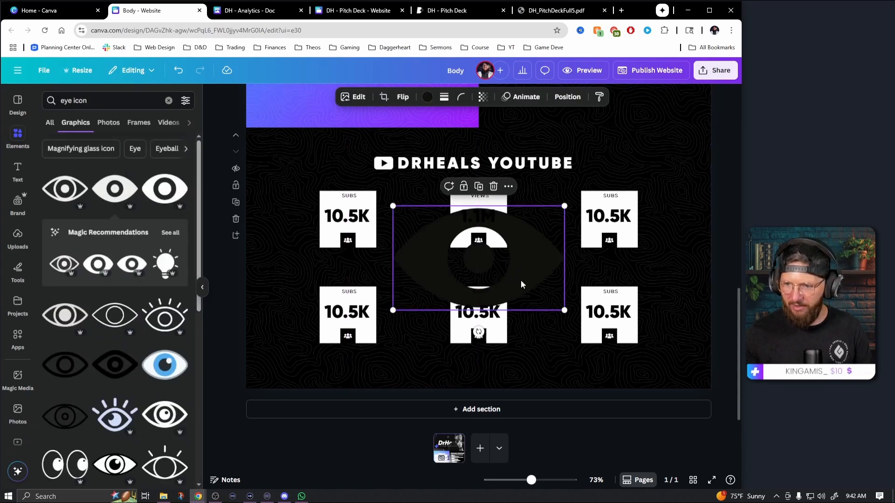
# Recolor the eye graphic white, shrink it into the VIEWS tile's notch and remove the people icon there
pyautogui.click(427, 96)
pyautogui.click(119, 166)
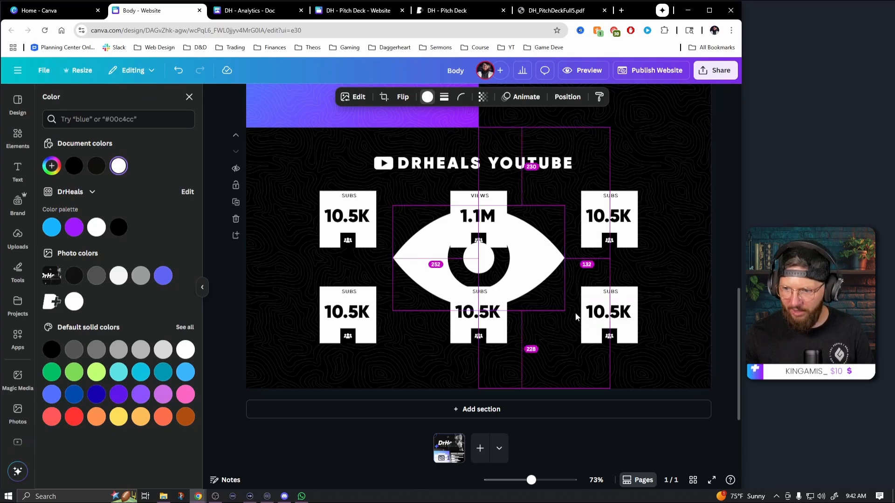
pyautogui.moveTo(565, 310); pyautogui.dragTo(486, 264)
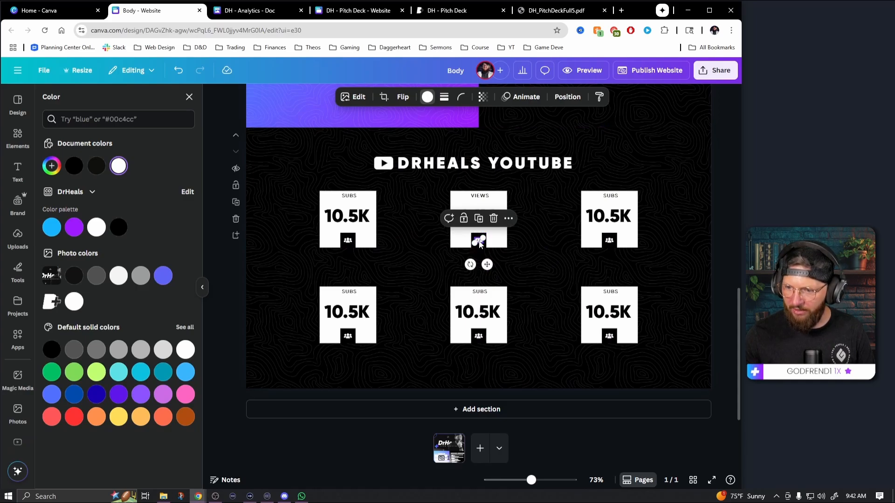
pyautogui.click(480, 243)
pyautogui.click(480, 242)
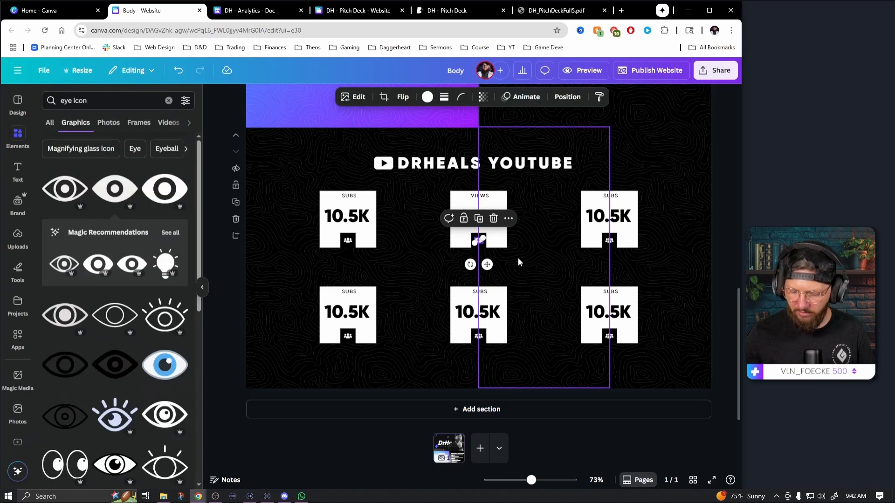
pyautogui.click(518, 258)
pyautogui.click(686, 268)
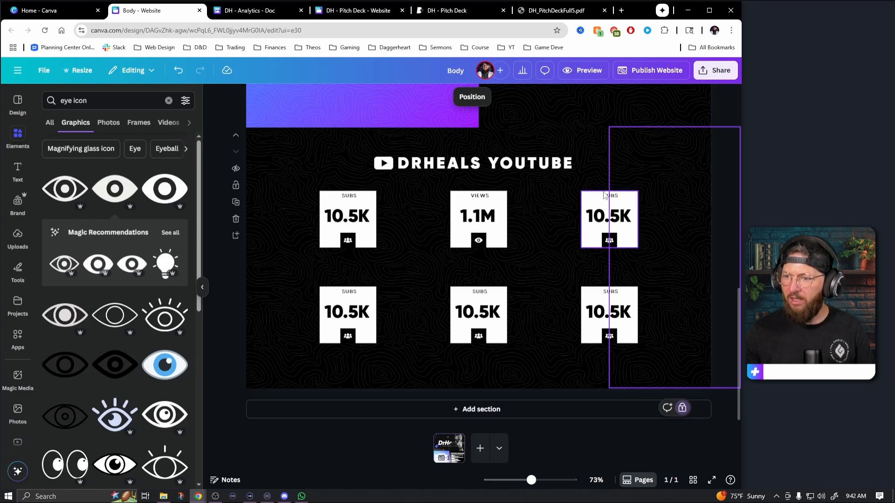
# Check the next statistic in the DH - Analytics document and relabel the upper right tile WATCHTIME
pyautogui.click(248, 11)
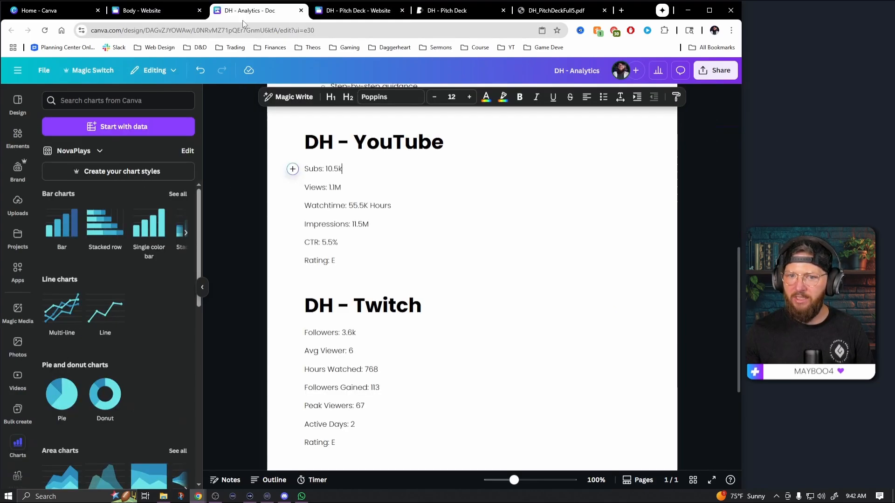
pyautogui.click(154, 10)
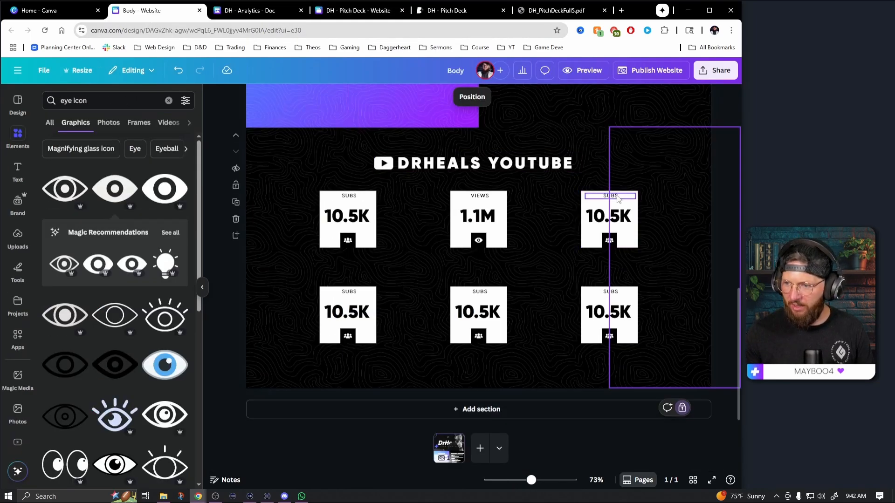
pyautogui.doubleClick(608, 195)
pyautogui.write('WATCH TIME')
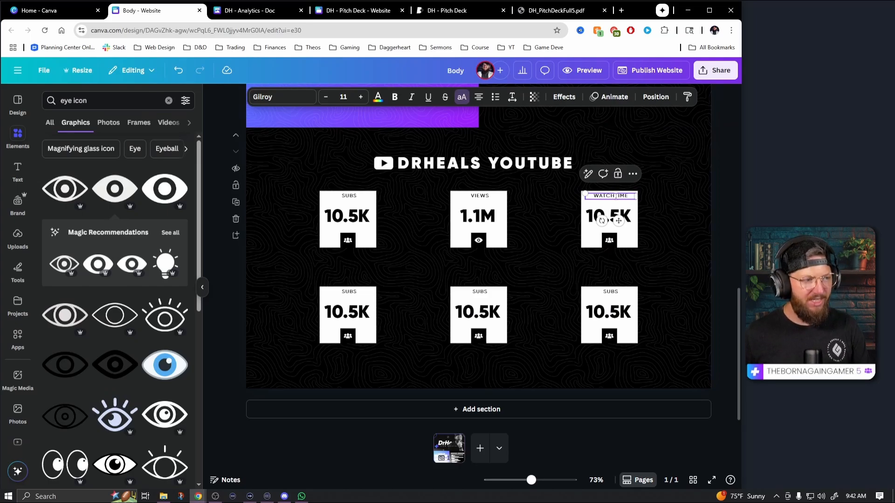
pyautogui.press('BackSpace')
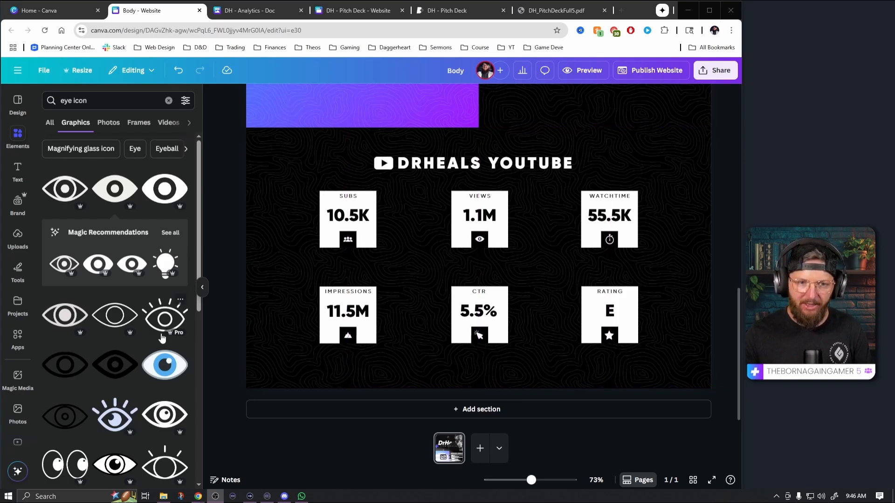
# Add the white DrHeals brand logo, shrink it to a small mark and place it centered below the CTR tile
pyautogui.click(18, 201)
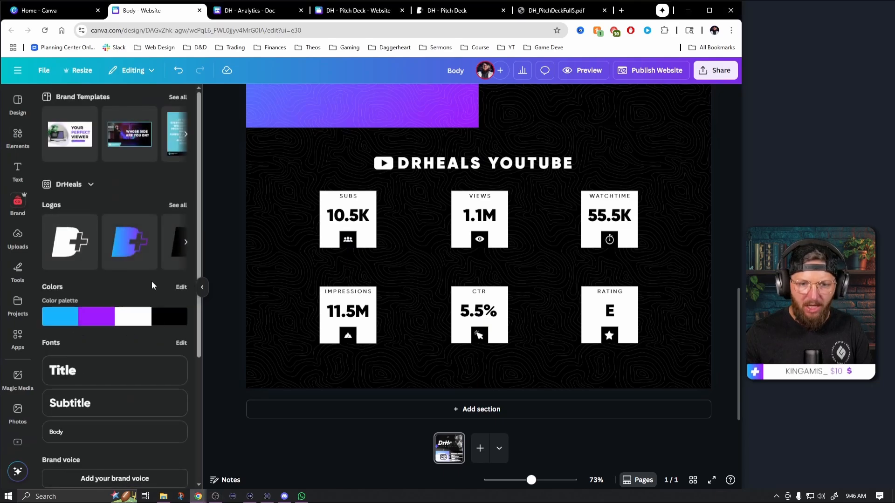
pyautogui.click(83, 249)
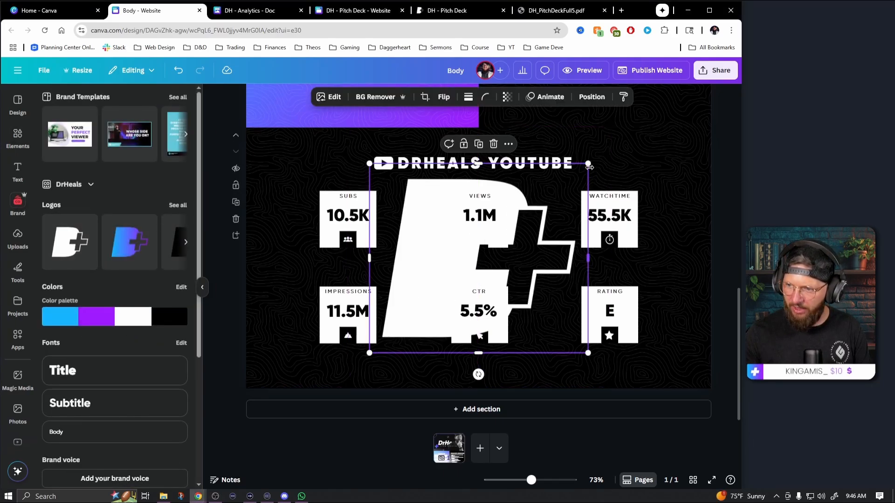
pyautogui.moveTo(575, 178); pyautogui.dragTo(489, 397)
pyautogui.click(718, 381)
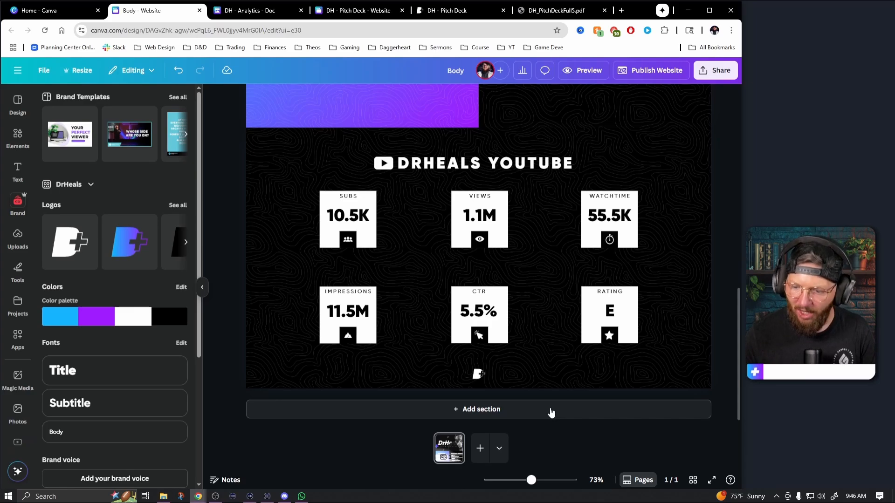
# Add a blank section below the YouTube section and unlock the YouTube section's four topographic background graphics
pyautogui.click(499, 414)
pyautogui.scroll(7, 582, 383)
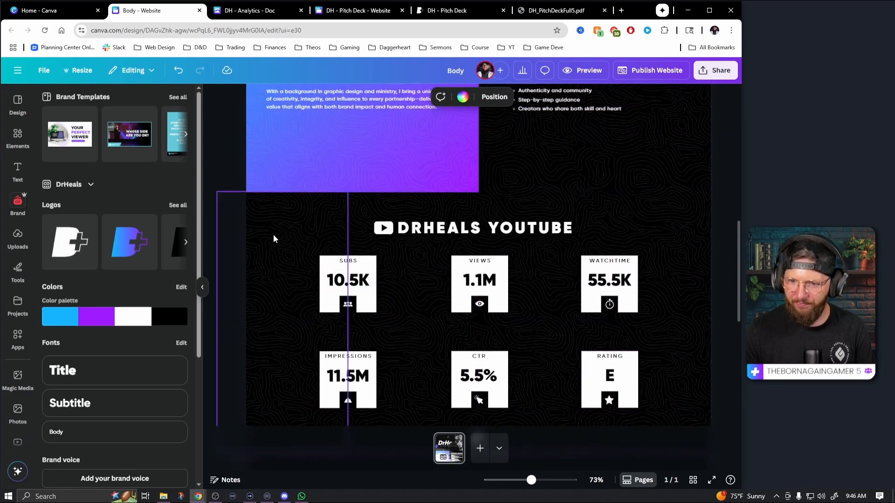
pyautogui.click(272, 235)
pyautogui.click(293, 172)
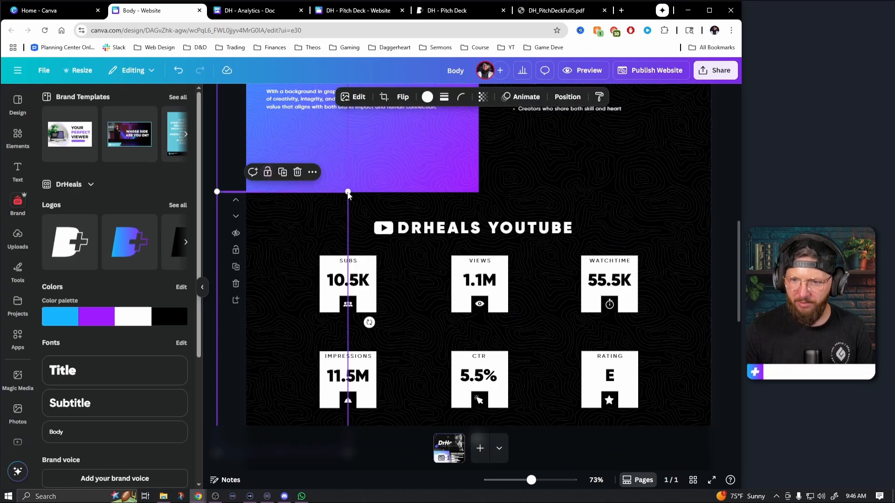
pyautogui.click(377, 204)
pyautogui.click(421, 176)
pyautogui.click(514, 200)
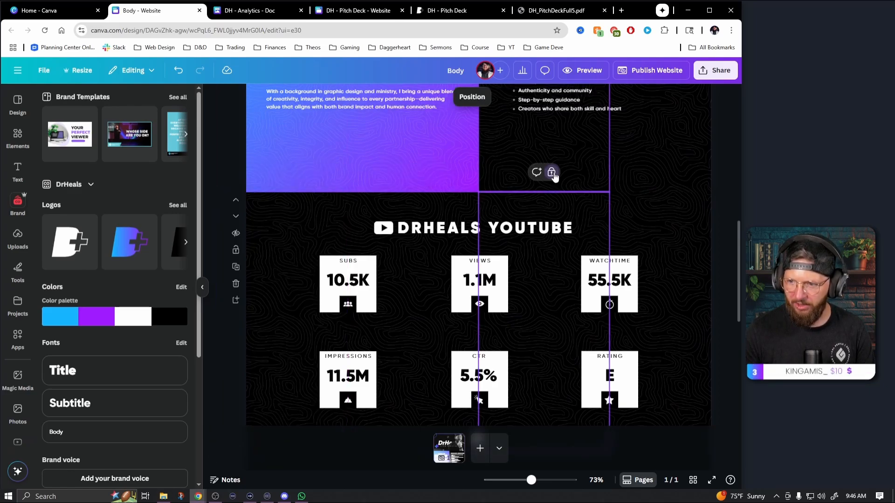
pyautogui.click(553, 172)
pyautogui.click(639, 212)
pyautogui.click(681, 172)
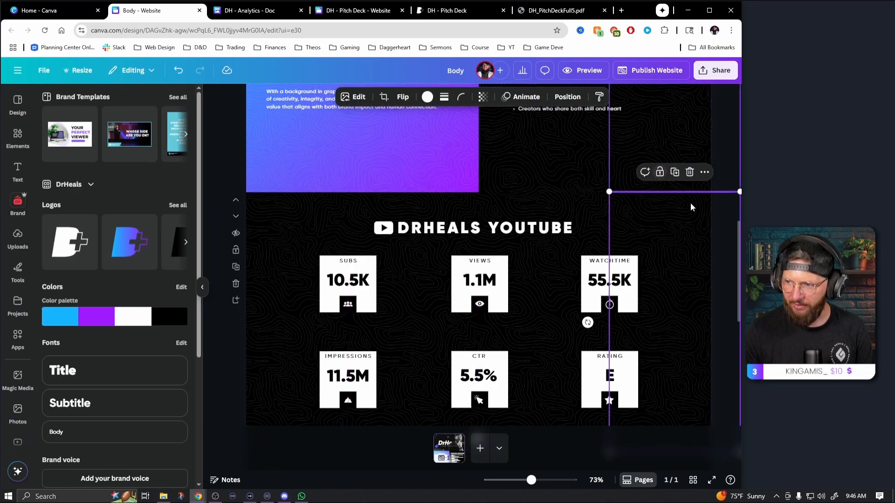
pyautogui.click(725, 242)
# Copy the YouTube section's heading, tiles, logo and topographic background into the new blank section
pyautogui.scroll(-2, 415, 205)
pyautogui.moveTo(226, 110); pyautogui.dragTo(727, 346)
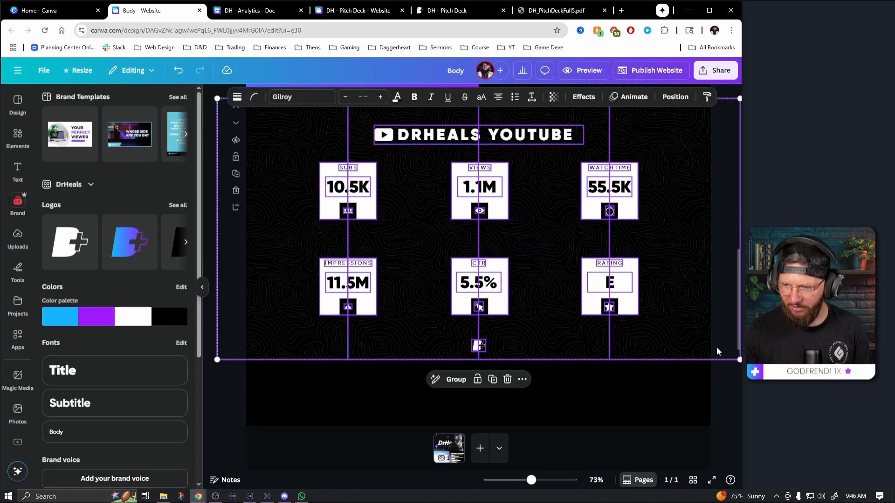
pyautogui.scroll(-5, 709, 347)
pyautogui.click(578, 287)
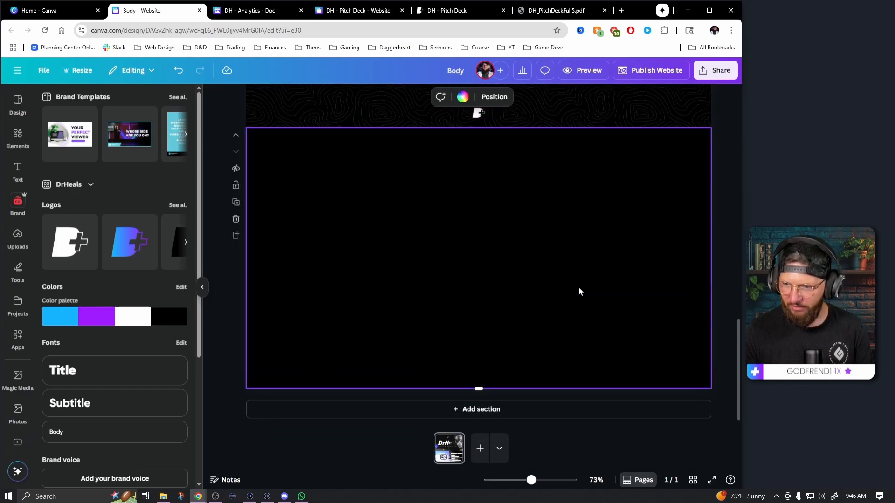
pyautogui.hotkey('ctrl', 'v')
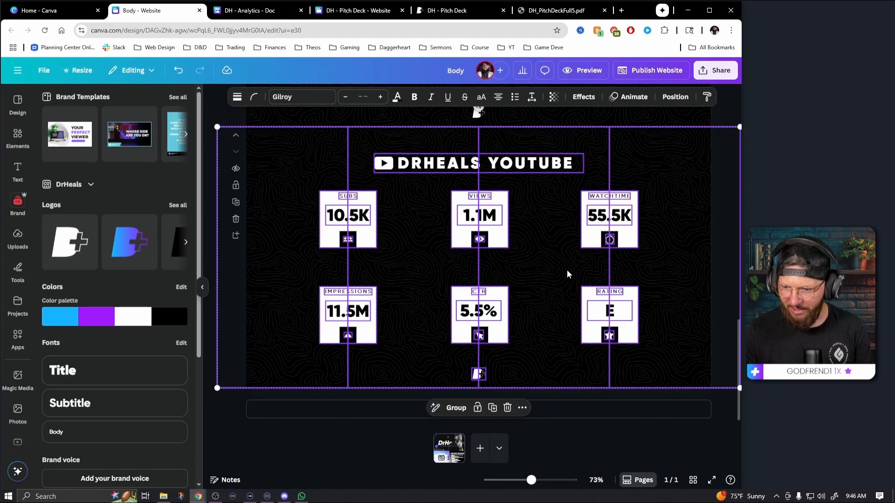
pyautogui.click(729, 397)
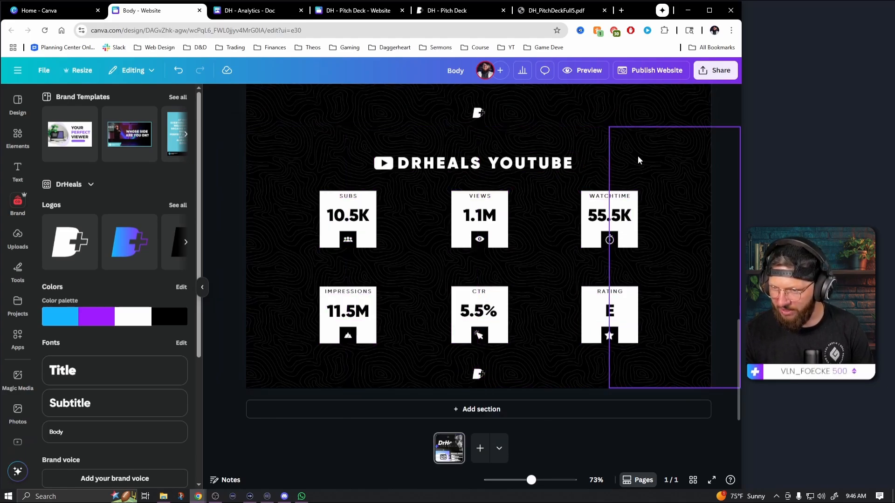
# Recolor the four topographic background graphics in the copied section black from the DrHeals palette
pyautogui.click(606, 149)
pyautogui.keyDown('shift'); pyautogui.click(582, 149); pyautogui.keyUp('shift')
pyautogui.keyDown('shift'); pyautogui.click(453, 144); pyautogui.keyUp('shift')
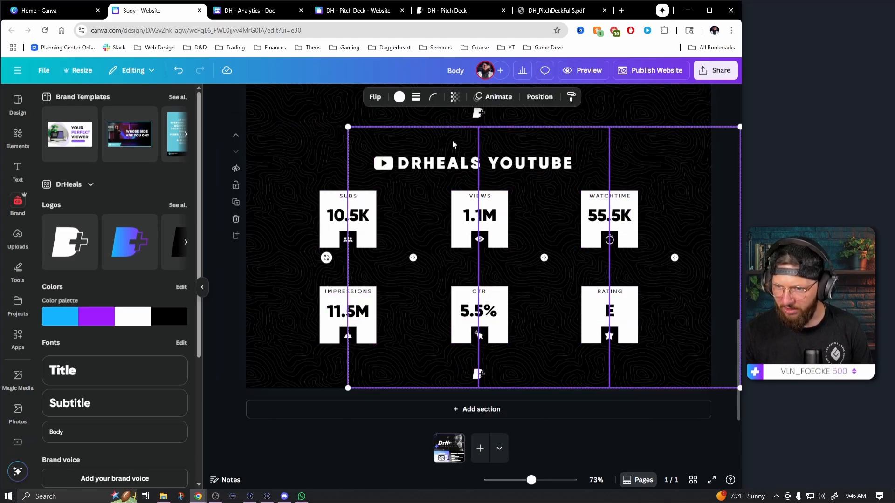
pyautogui.keyDown('shift'); pyautogui.click(327, 152); pyautogui.keyUp('shift')
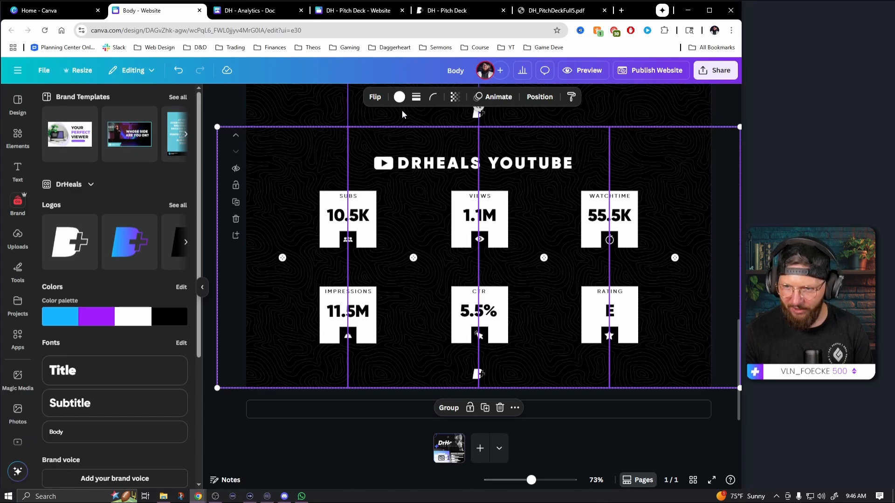
pyautogui.click(399, 97)
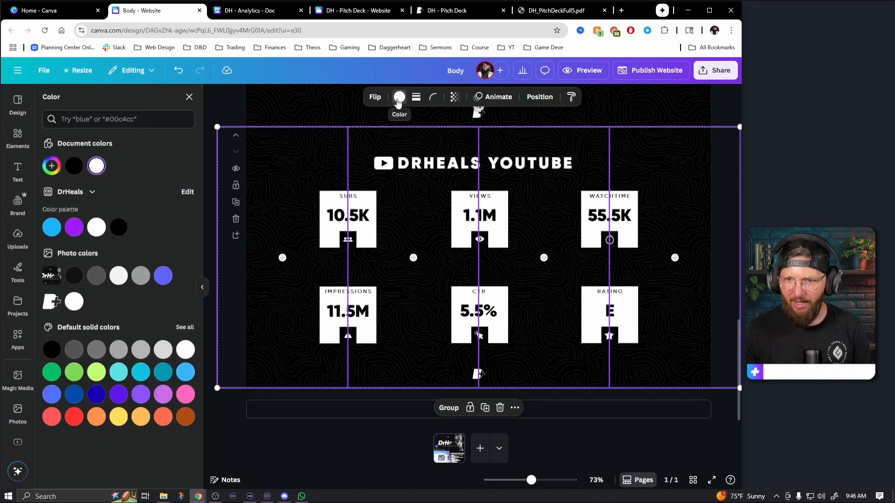
pyautogui.click(120, 229)
pyautogui.click(264, 345)
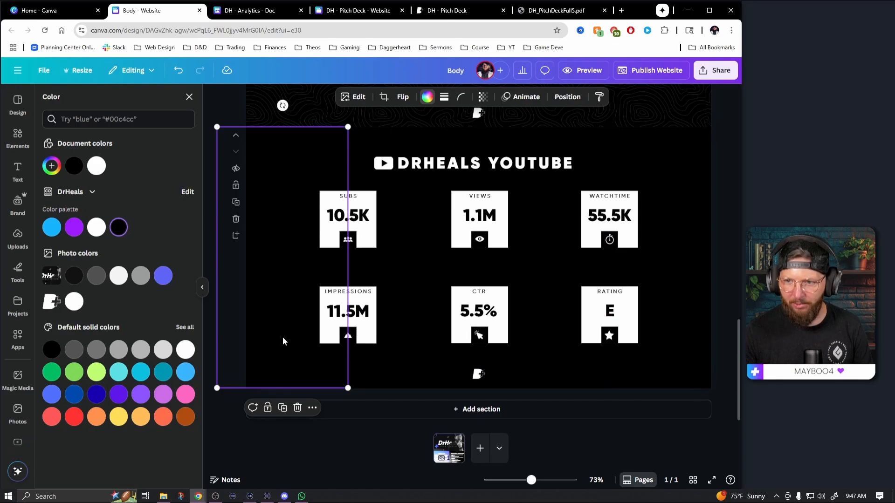
# Set the copied section's background to white, then ungroup its DRHEALS YOUTUBE heading and recolor the heading text black
pyautogui.click(283, 341)
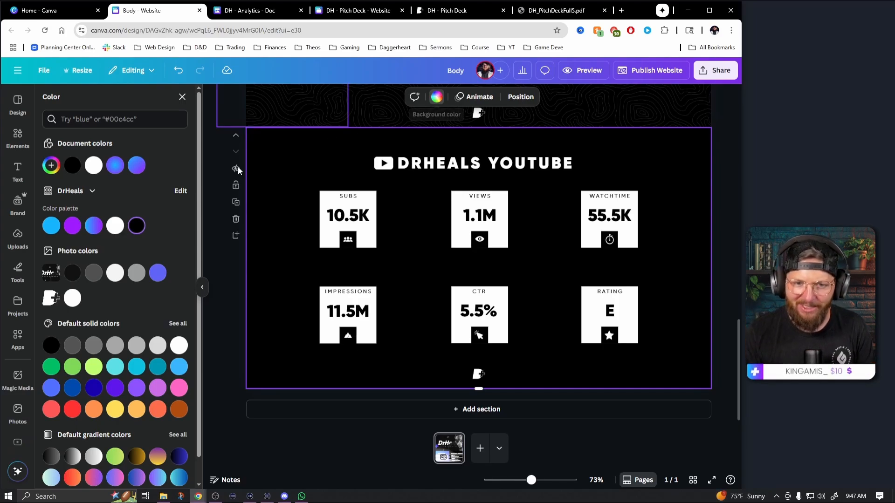
pyautogui.click(94, 165)
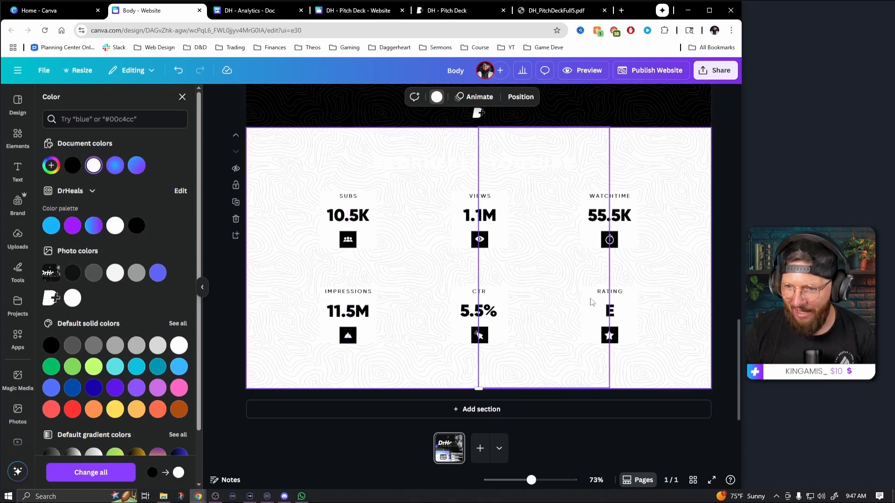
pyautogui.click(498, 164)
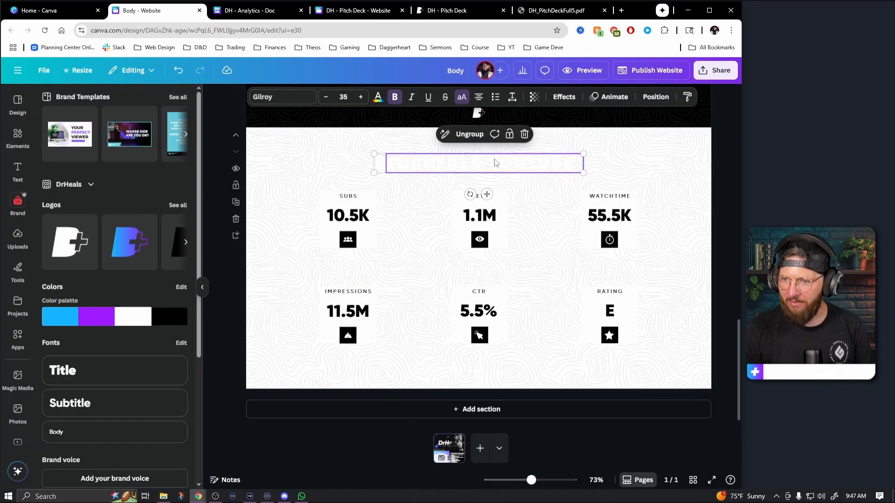
pyautogui.click(469, 134)
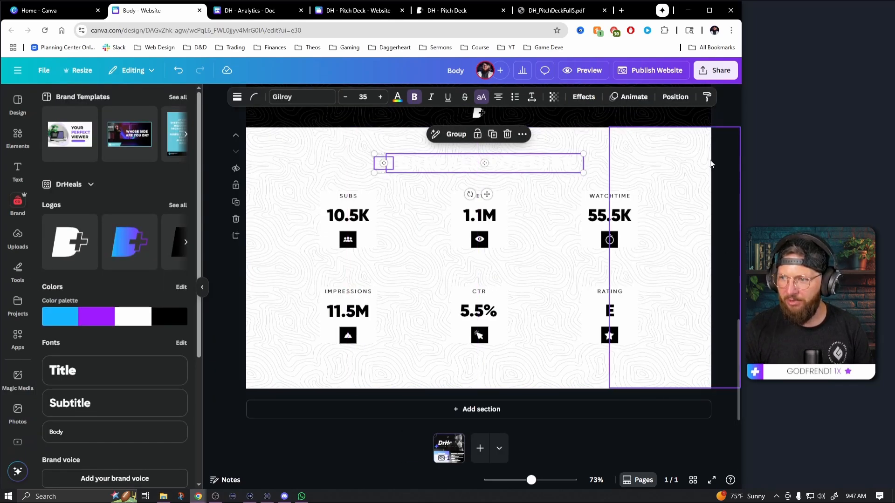
pyautogui.click(711, 168)
pyautogui.click(516, 163)
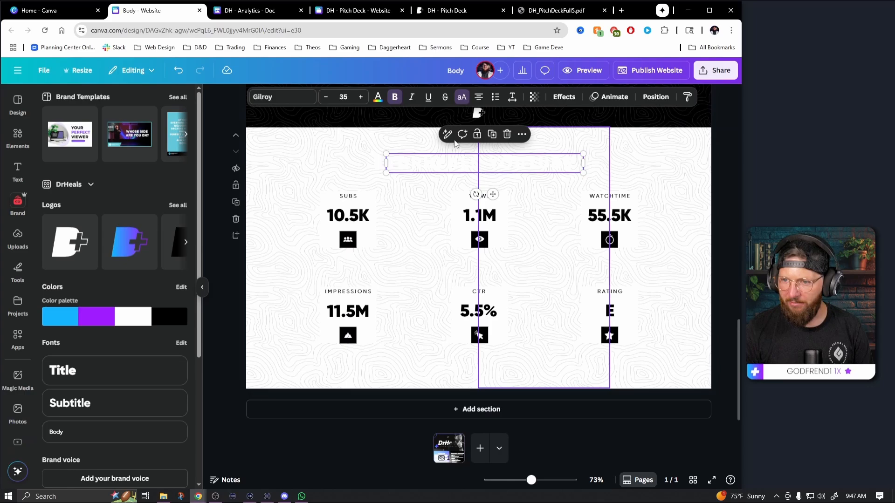
pyautogui.click(378, 96)
pyautogui.click(74, 166)
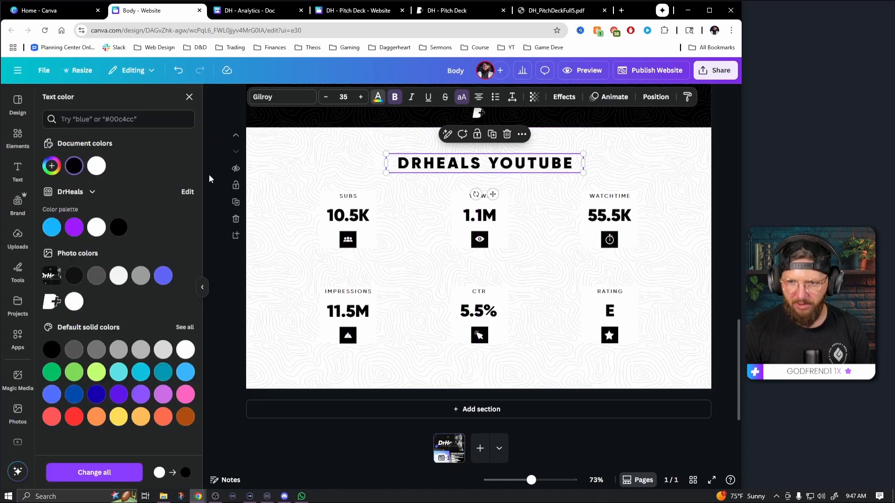
# Delete the YouTube icon beside the copied section's heading and search the graphics for "TWITCH icon"
pyautogui.click(378, 165)
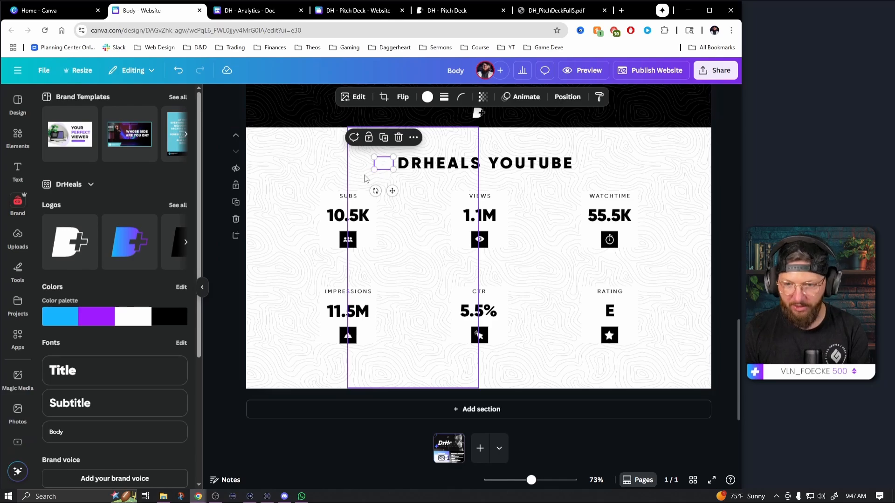
pyautogui.press('Delete')
pyautogui.click(18, 142)
pyautogui.click(88, 101)
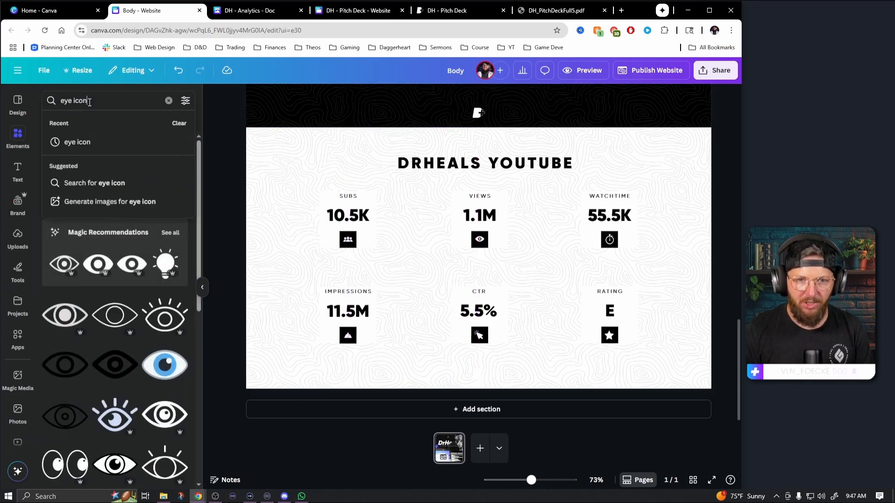
pyautogui.doubleClick(67, 100)
pyautogui.write('TWITCH')
pyautogui.press('Return')
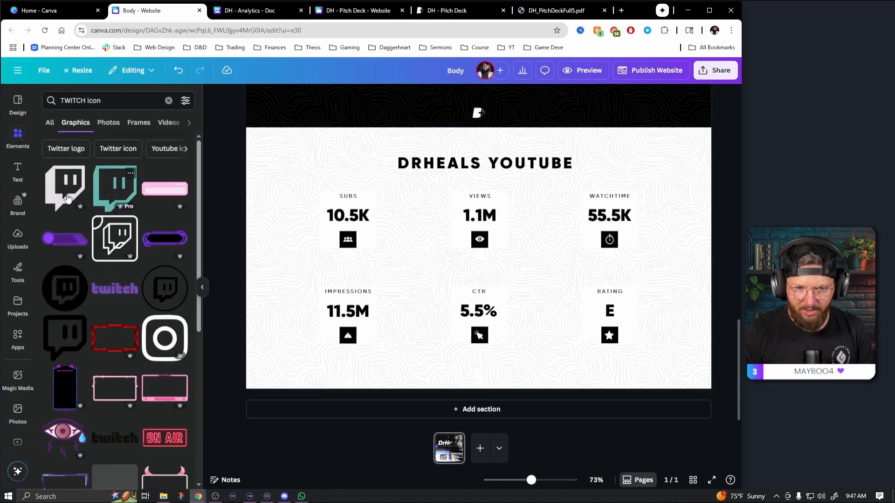
# Add the solid Twitch logo graphic, shrink it to the heading's height and place it just before the heading text
pyautogui.click(65, 187)
pyautogui.moveTo(496, 281); pyautogui.dragTo(363, 233)
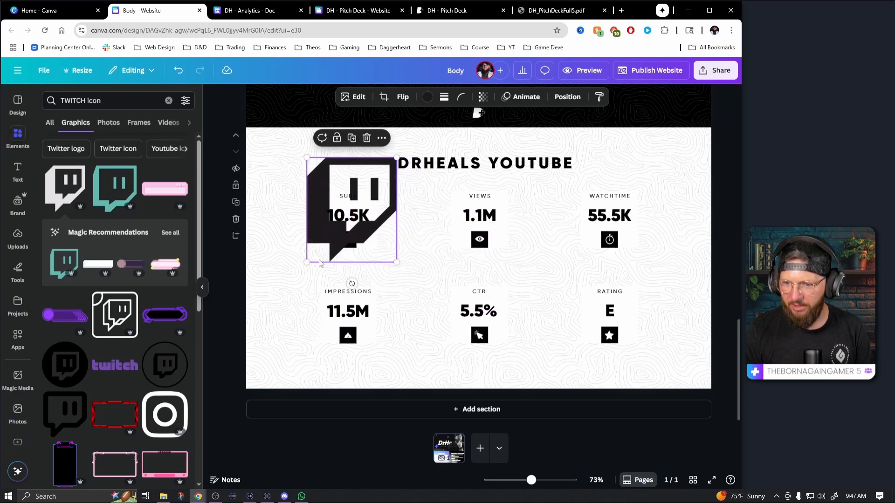
pyautogui.moveTo(304, 262); pyautogui.dragTo(370, 152)
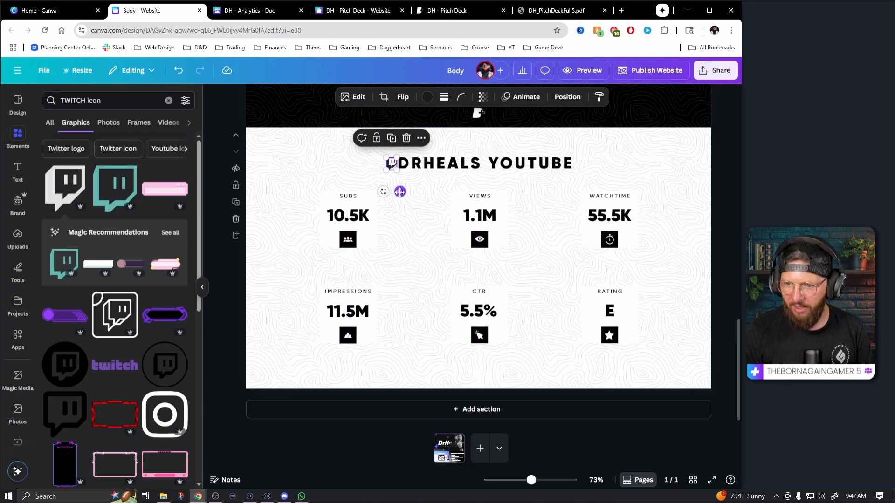
pyautogui.click(401, 163)
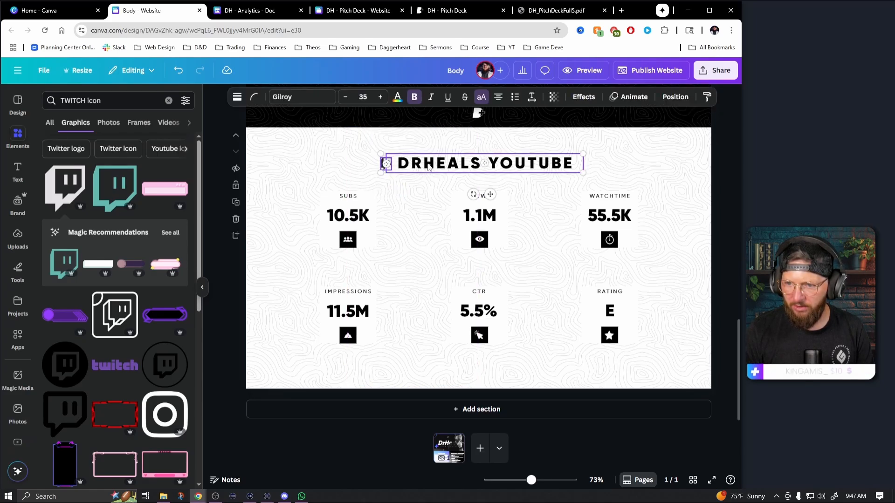
# Change the copied section's heading to DRHEALS TWITCH
pyautogui.doubleClick(534, 163)
pyautogui.doubleClick(544, 163)
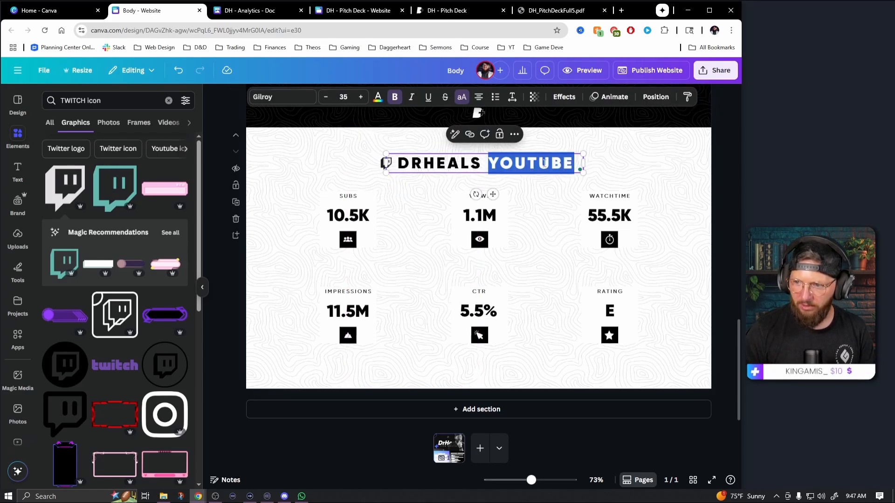
pyautogui.write('TWITCH')
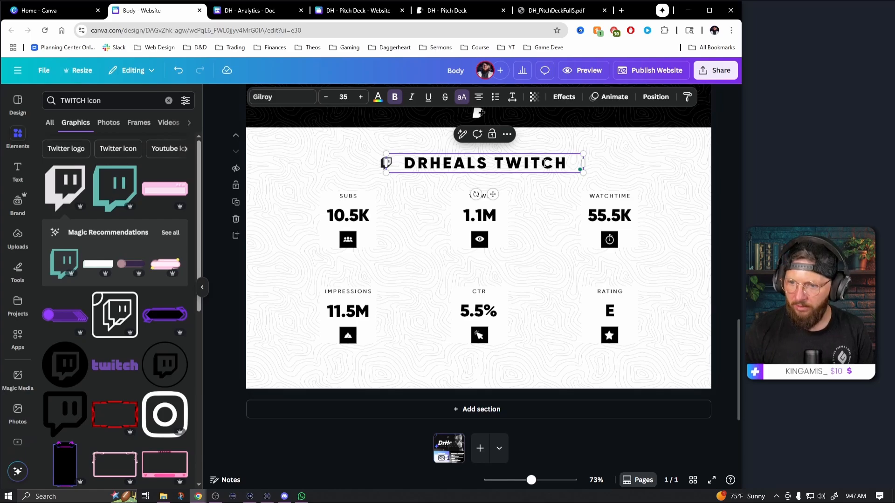
pyautogui.press('Escape')
# Move the Twitch icon close to the heading text, group the two and center the group horizontally on the page
pyautogui.scroll(2, 738, 201)
pyautogui.scroll(-2, 708, 286)
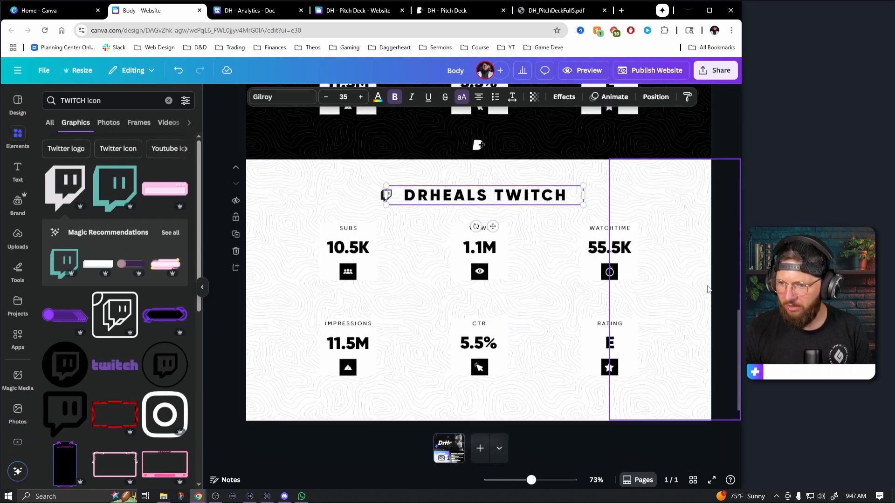
pyautogui.scroll(-1, 708, 289)
pyautogui.click(386, 165)
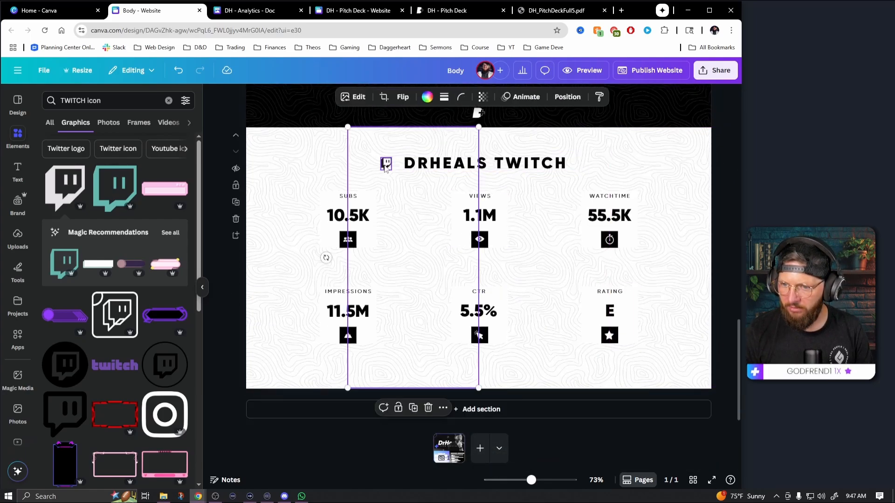
pyautogui.moveTo(385, 166); pyautogui.dragTo(390, 166)
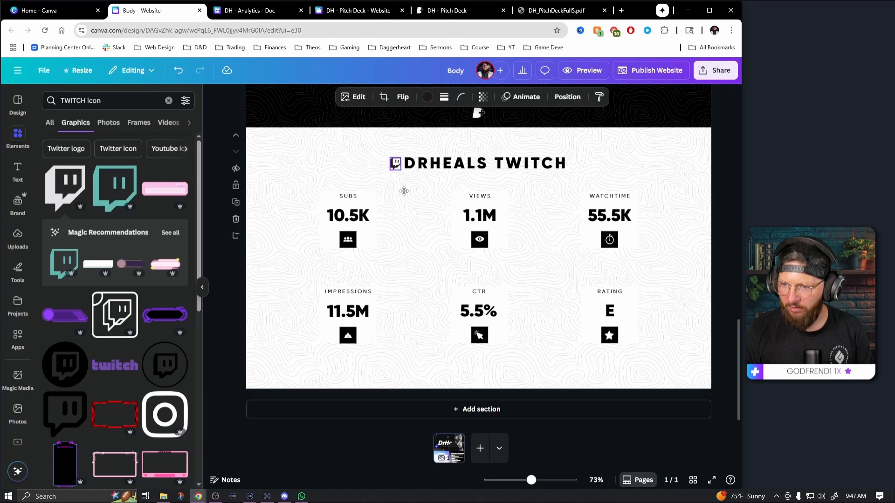
pyautogui.keyDown('shift'); pyautogui.click(479, 164); pyautogui.keyUp('shift')
pyautogui.hotkey('ctrl', 'g')
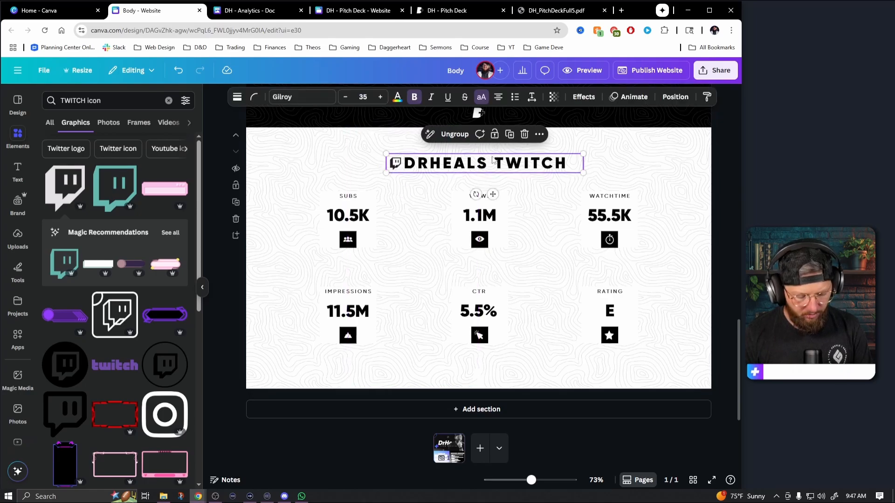
pyautogui.click(675, 97)
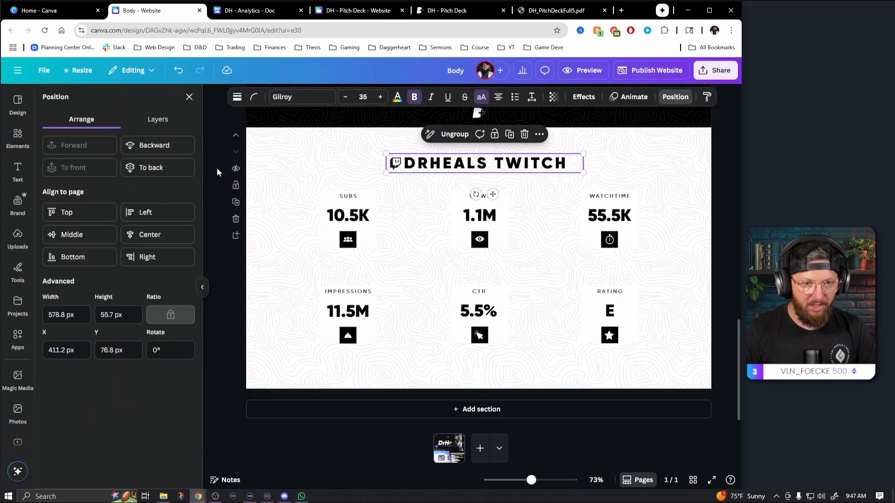
pyautogui.click(167, 244)
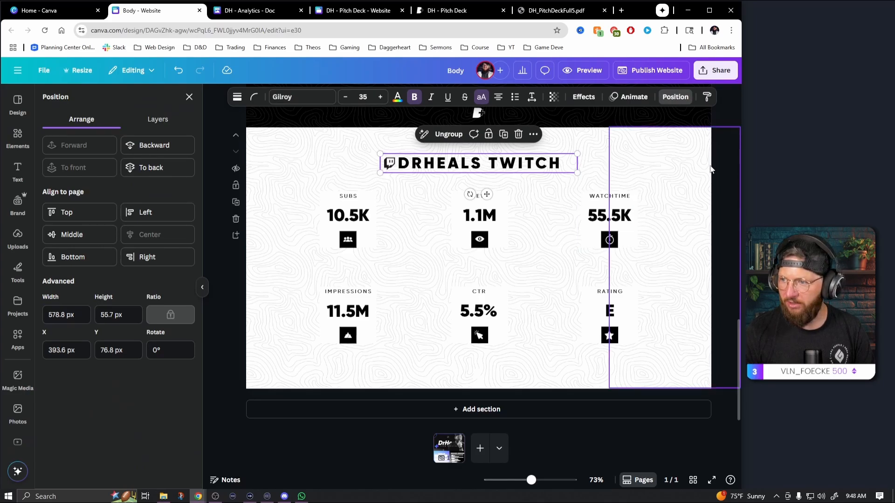
pyautogui.click(720, 283)
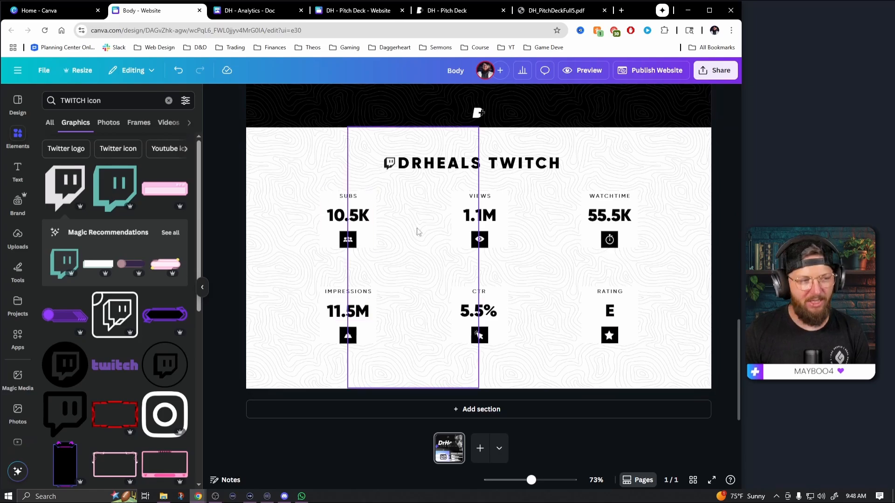
# Recolor the Twitch section's SUBS tile black and its label and number text white
pyautogui.click(371, 204)
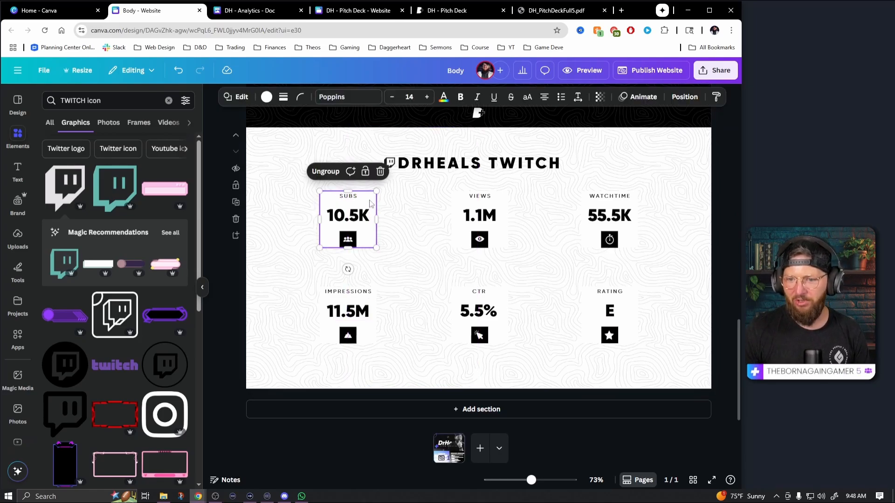
pyautogui.click(266, 97)
pyautogui.click(137, 226)
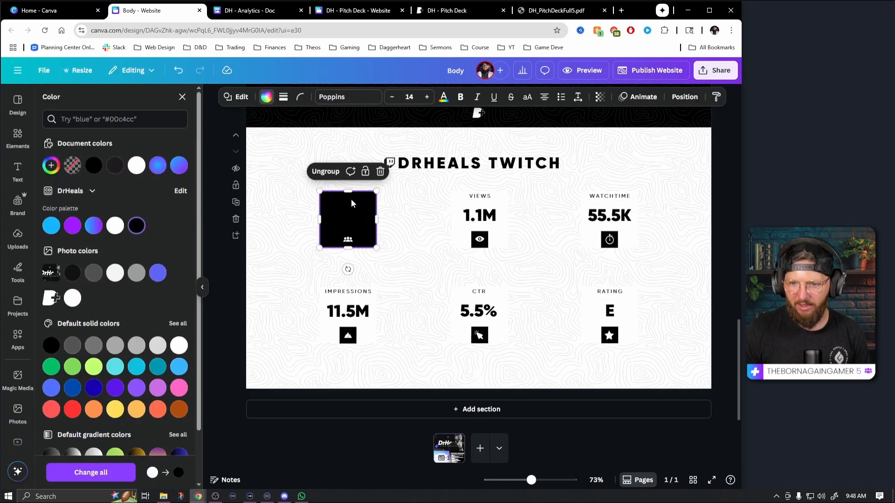
pyautogui.click(346, 197)
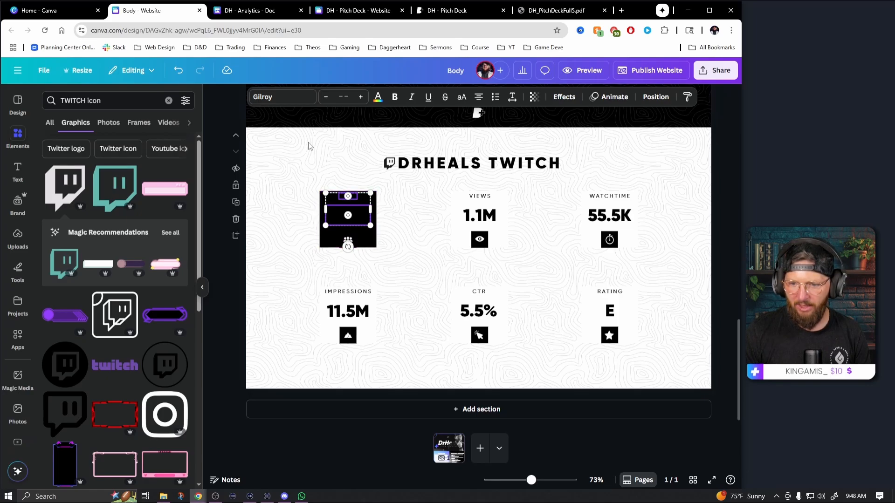
pyautogui.click(378, 99)
pyautogui.click(119, 166)
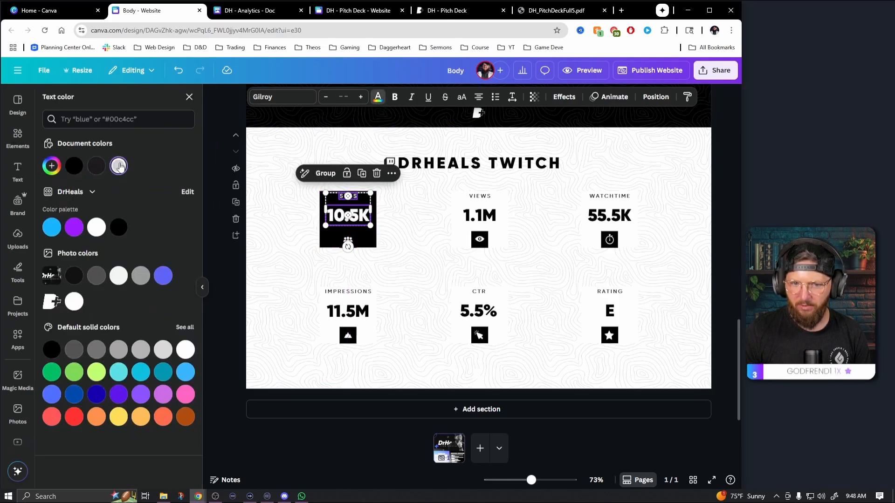
# Ungroup the SUBS tile and recolor its small icon box white and the people icon black from the DrHeals palette
pyautogui.click(361, 236)
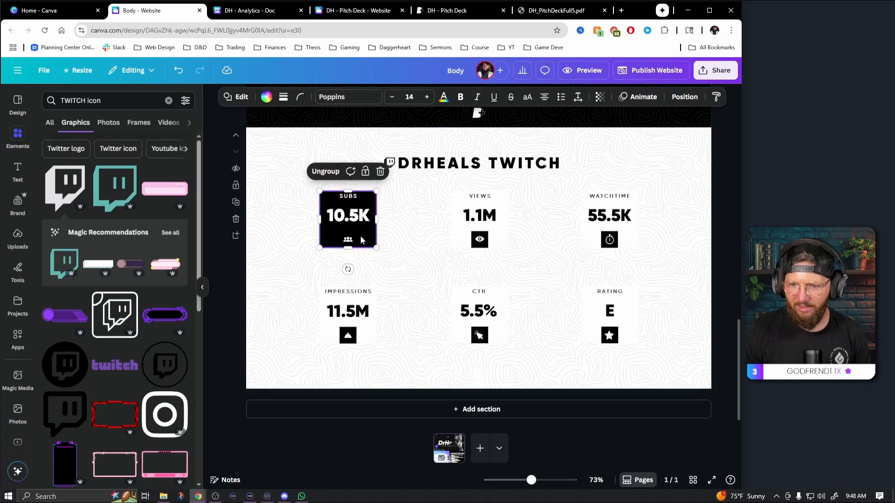
pyautogui.click(349, 240)
pyautogui.click(364, 243)
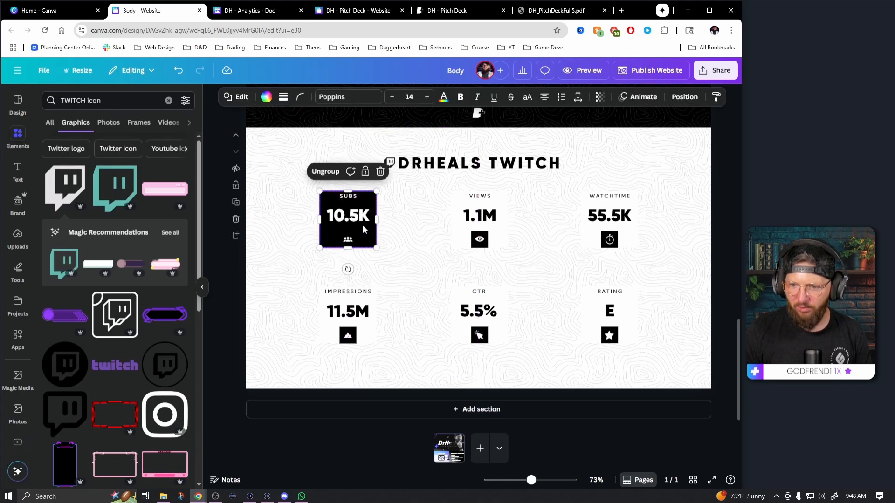
pyautogui.click(326, 172)
pyautogui.click(348, 239)
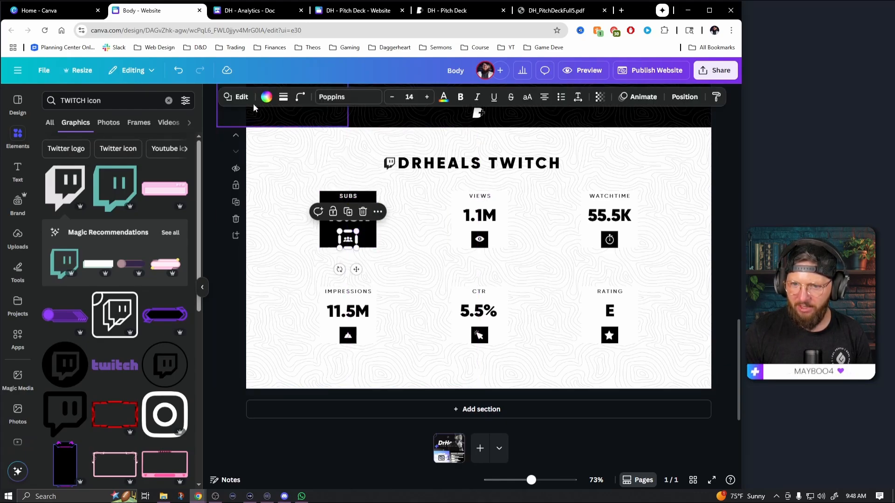
pyautogui.click(267, 98)
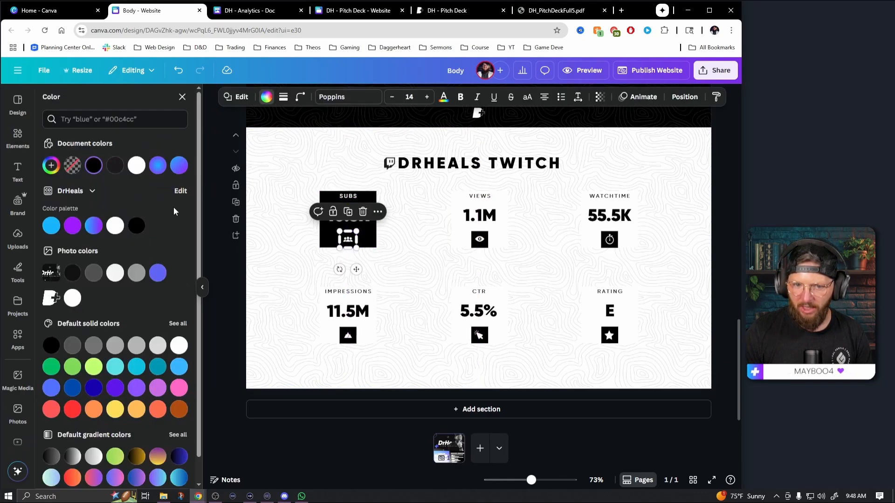
pyautogui.click(117, 228)
pyautogui.click(351, 243)
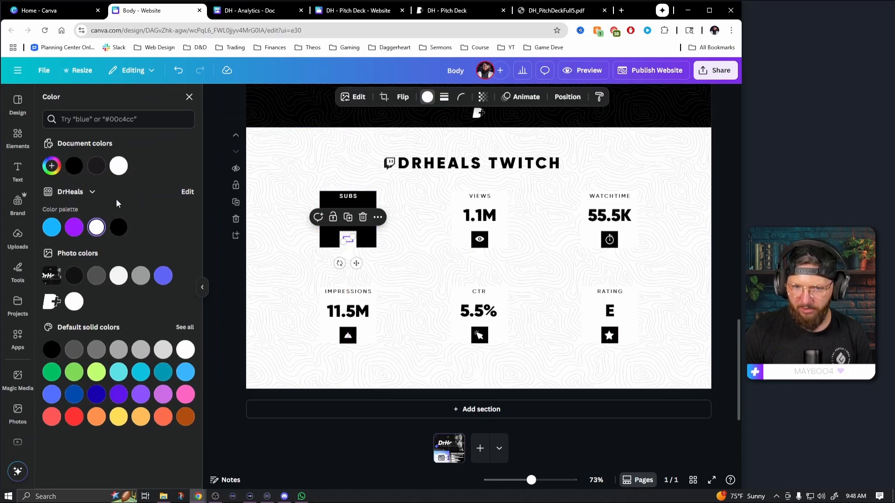
pyautogui.click(118, 228)
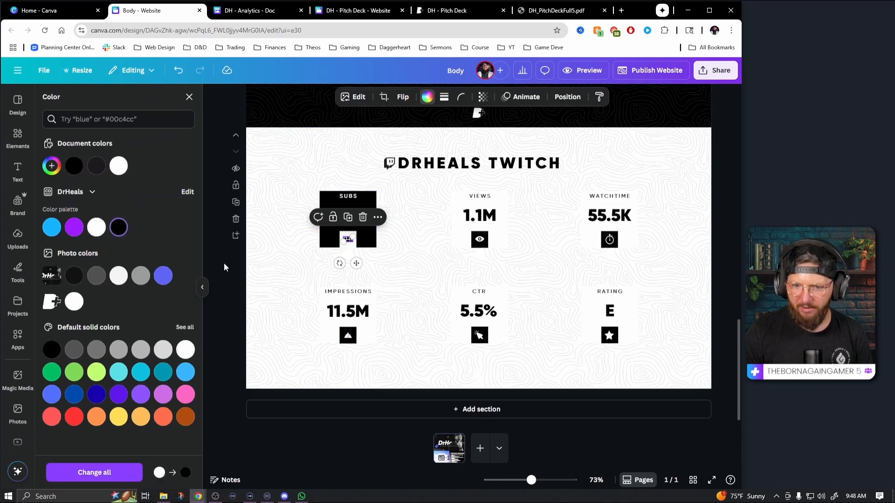
pyautogui.click(227, 283)
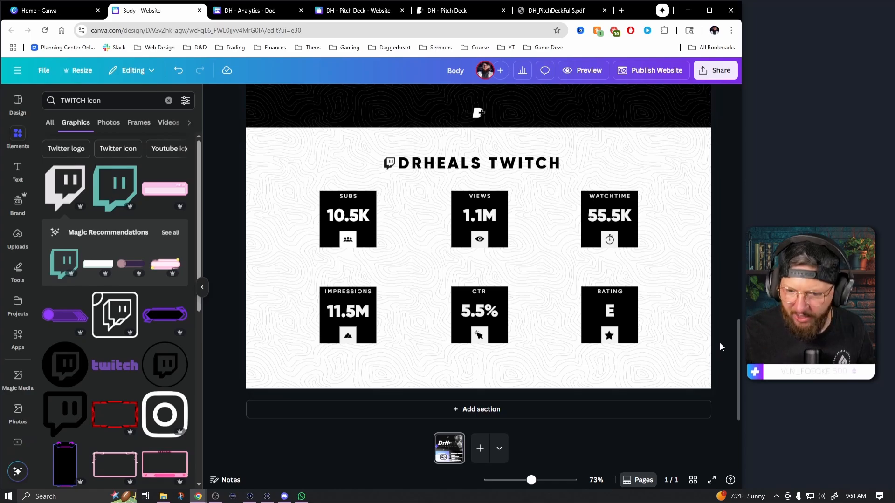
pyautogui.scroll(5, 681, 336)
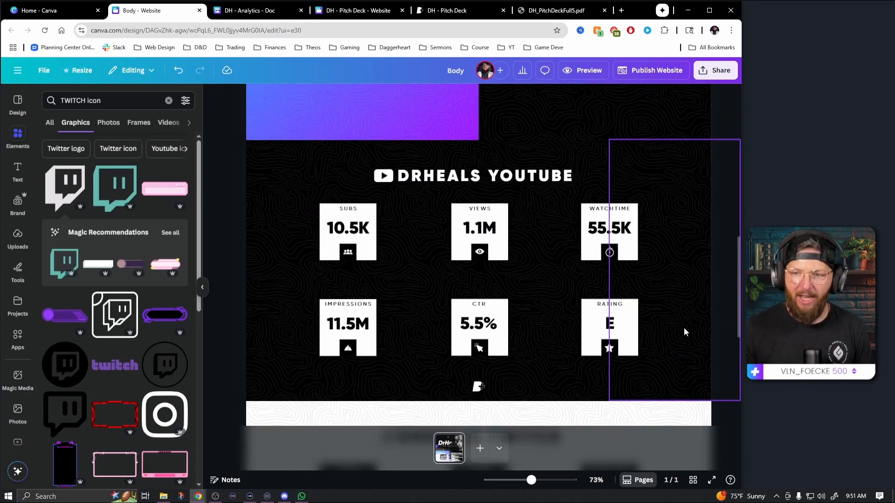
pyautogui.scroll(-5, 509, 286)
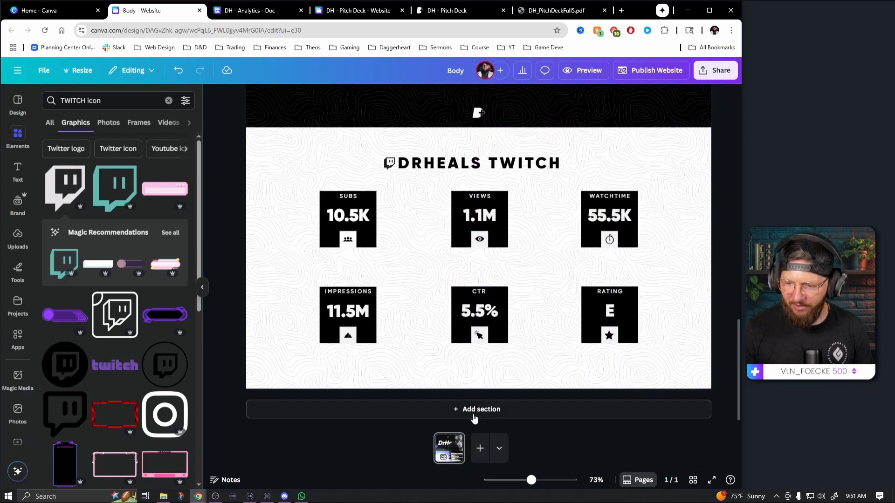
pyautogui.scroll(5, 509, 373)
pyautogui.scroll(-5, 539, 368)
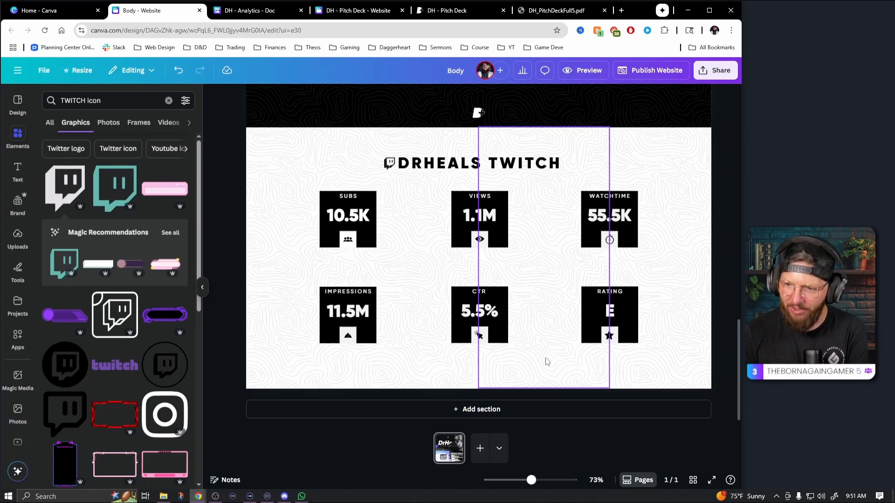
# Add a second page to the website and title it with the creator's full name followed by YouTube
pyautogui.click(480, 449)
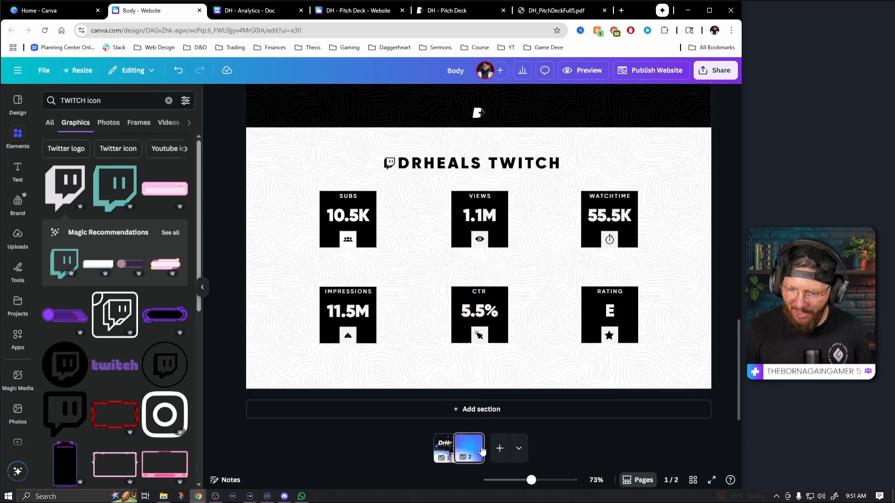
pyautogui.click(474, 442)
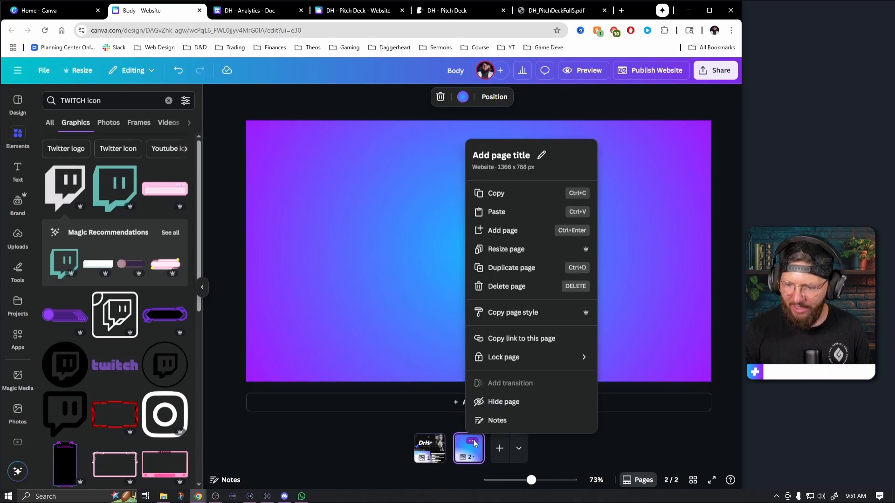
pyautogui.click(513, 154)
pyautogui.click(514, 154)
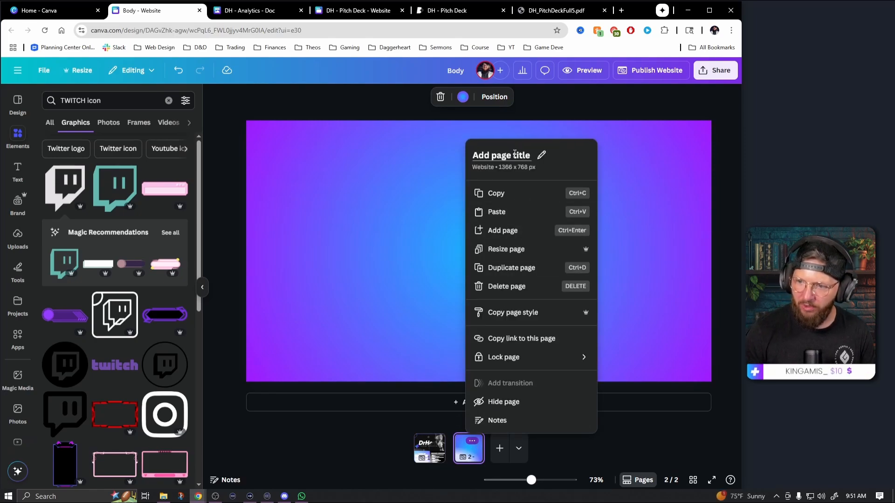
pyautogui.click(513, 154)
pyautogui.write('Jeff')
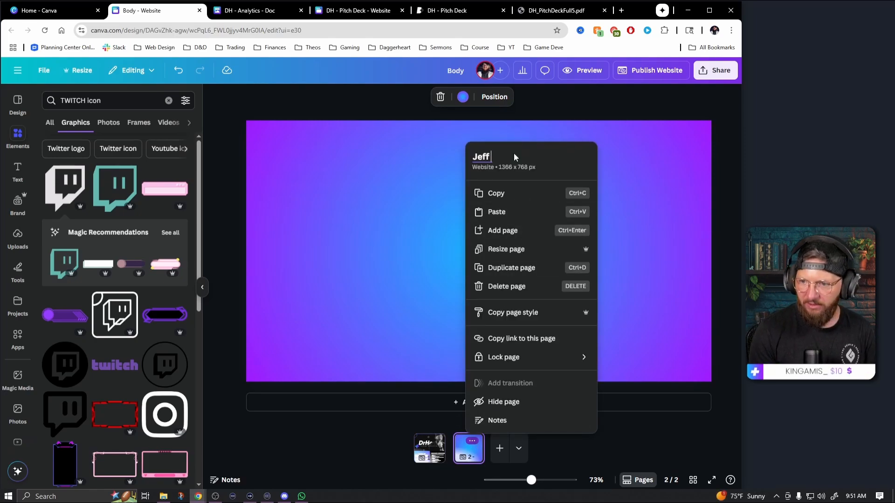
pyautogui.write(' Evans YouTube')
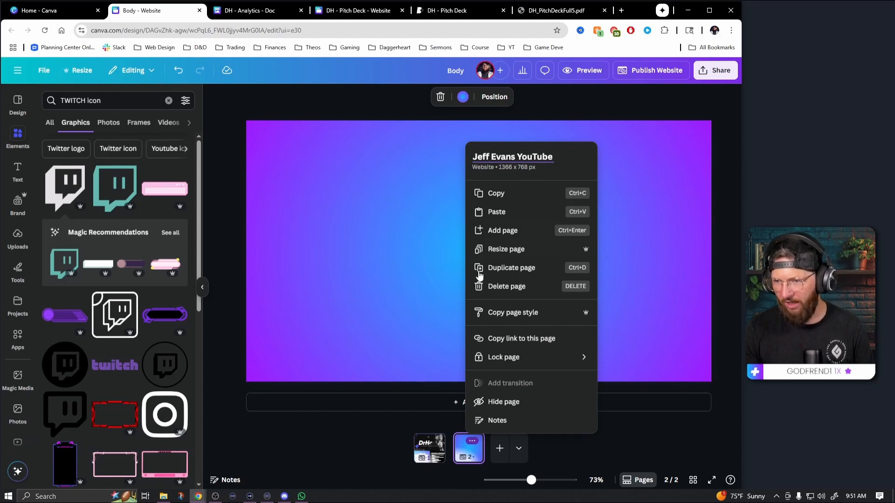
pyautogui.click(633, 435)
# Copy all elements of the DRHEALS YOUTUBE section on the first page and paste them onto the new second page
pyautogui.click(440, 450)
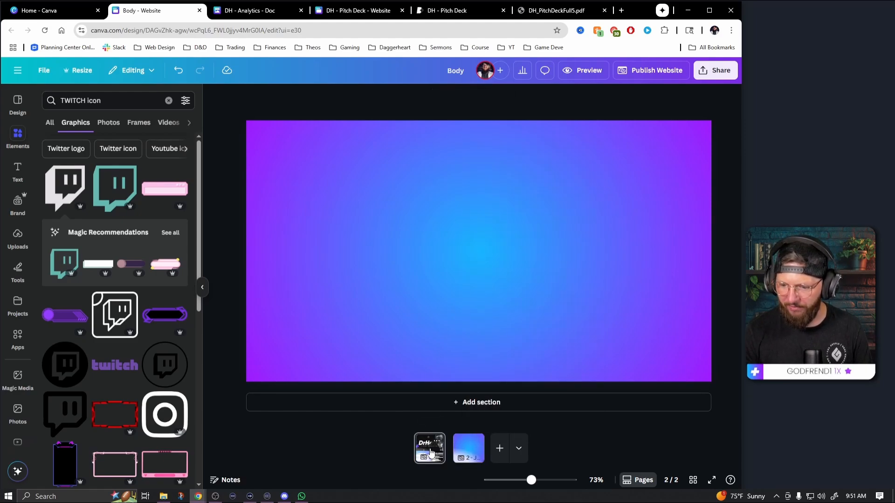
pyautogui.scroll(-5, 469, 340)
pyautogui.scroll(-5, 467, 342)
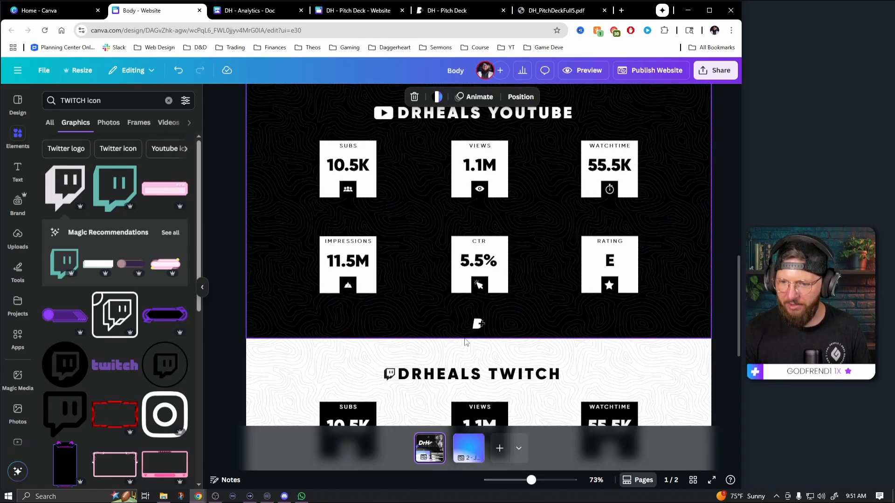
pyautogui.scroll(2, 382, 300)
pyautogui.moveTo(225, 182); pyautogui.dragTo(716, 413)
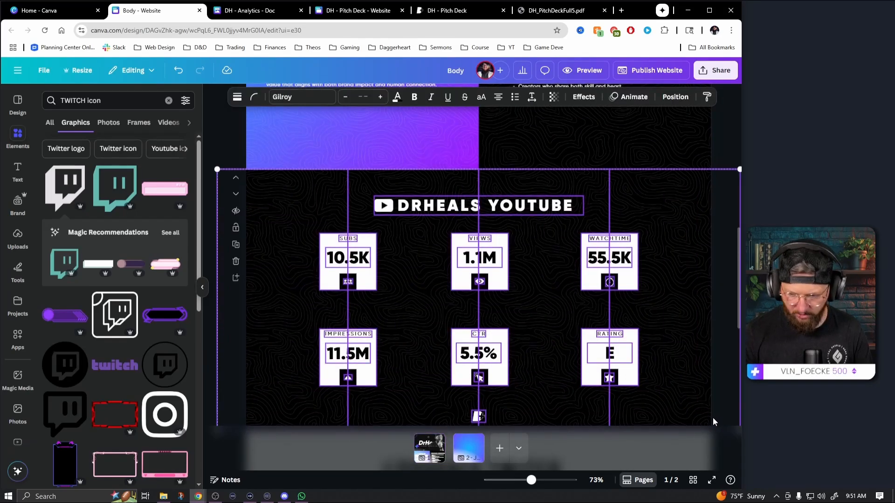
pyautogui.scroll(-5, 652, 410)
pyautogui.click(467, 452)
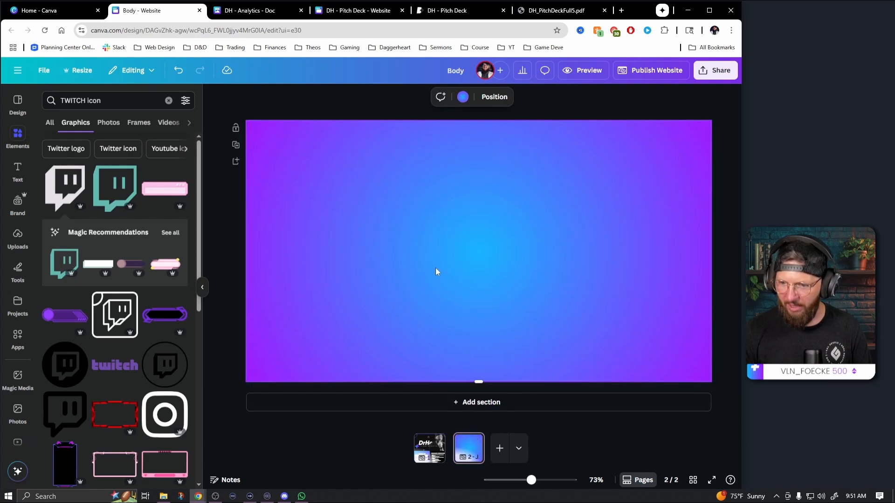
pyautogui.hotkey('ctrl', 'v')
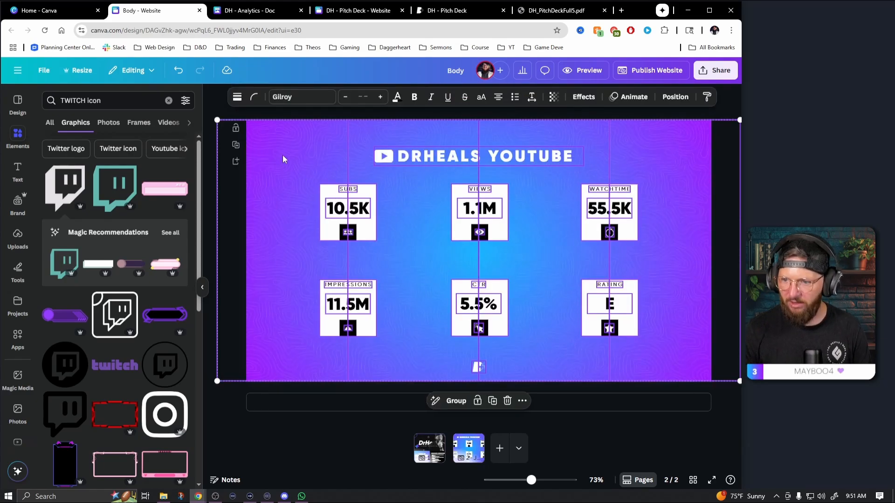
pyautogui.click(731, 396)
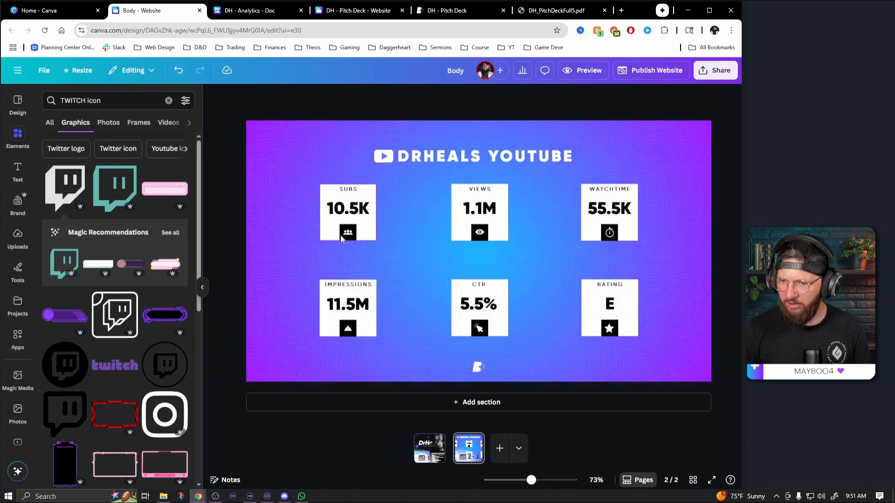
# Change the second page's background from the gradient to black using the document colors
pyautogui.click(261, 174)
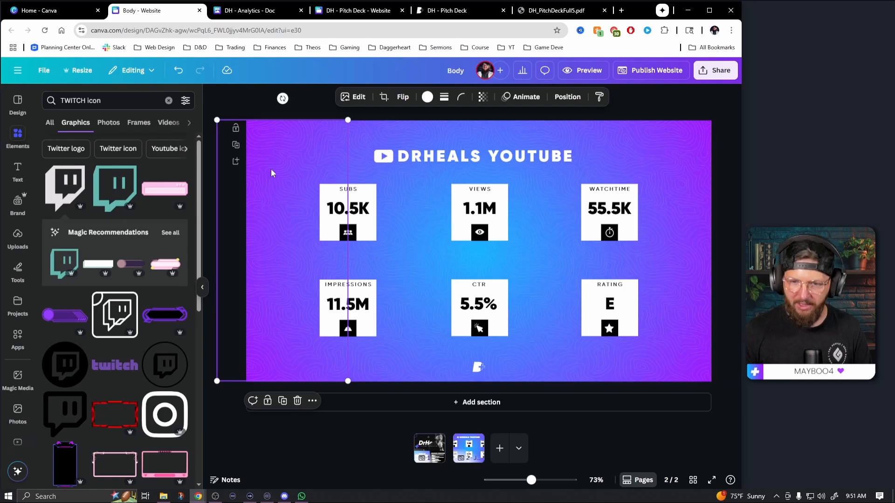
pyautogui.click(270, 169)
pyautogui.click(437, 96)
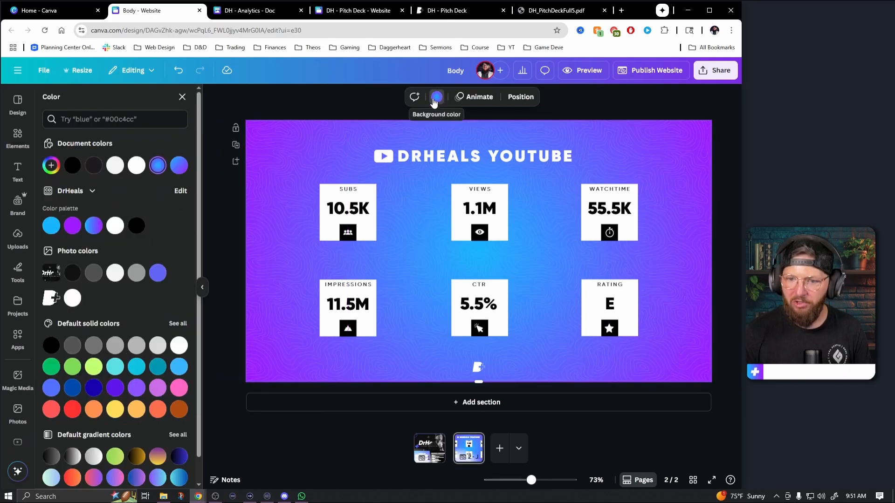
pyautogui.click(74, 167)
pyautogui.press('Escape')
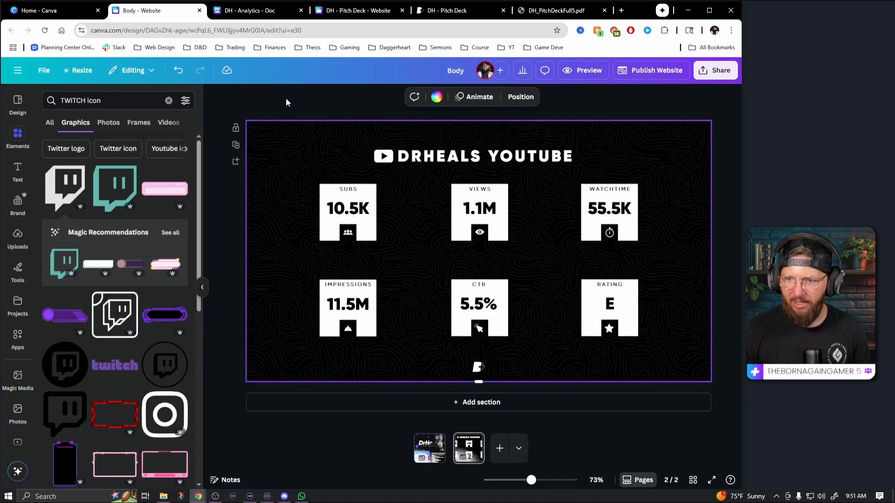
# Replace DRHEALS in the second page's heading with the creator's full name in capitals and center the heading group horizontally on the page
pyautogui.click(450, 154)
pyautogui.click(450, 154)
pyautogui.moveTo(482, 156); pyautogui.dragTo(403, 155)
pyautogui.write('JEFF EVANS')
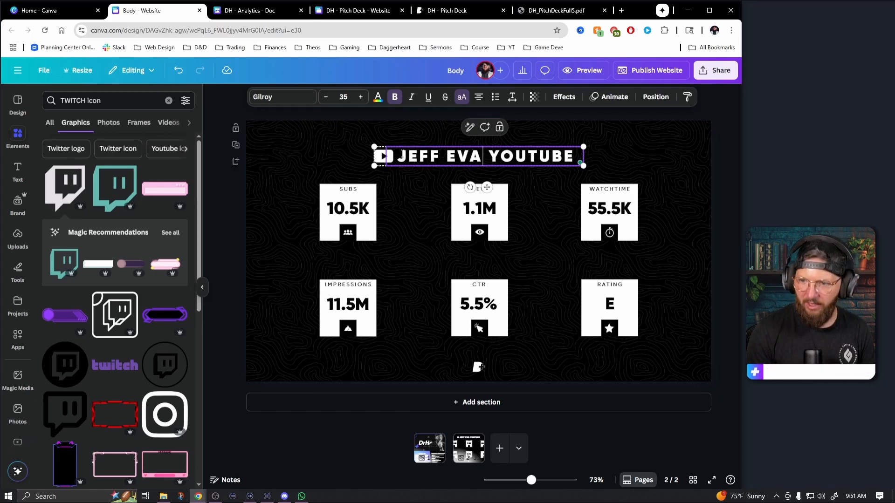
pyautogui.press('Escape')
pyautogui.click(675, 96)
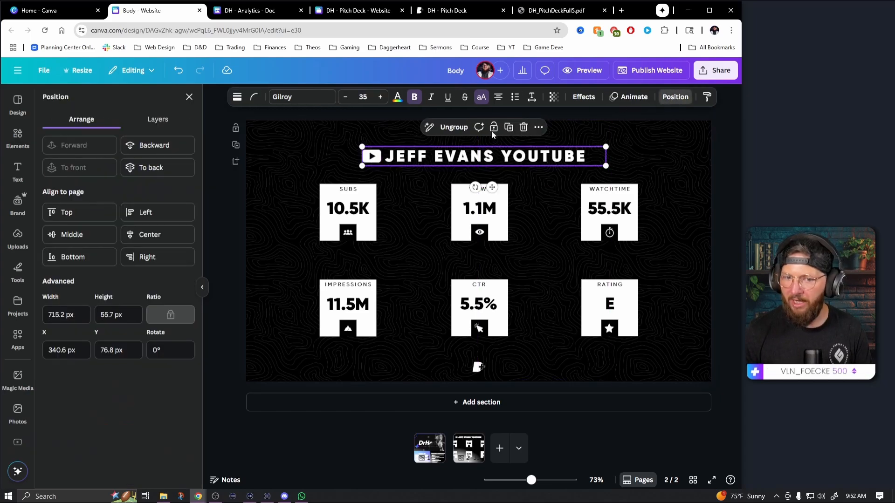
pyautogui.click(178, 237)
pyautogui.click(720, 235)
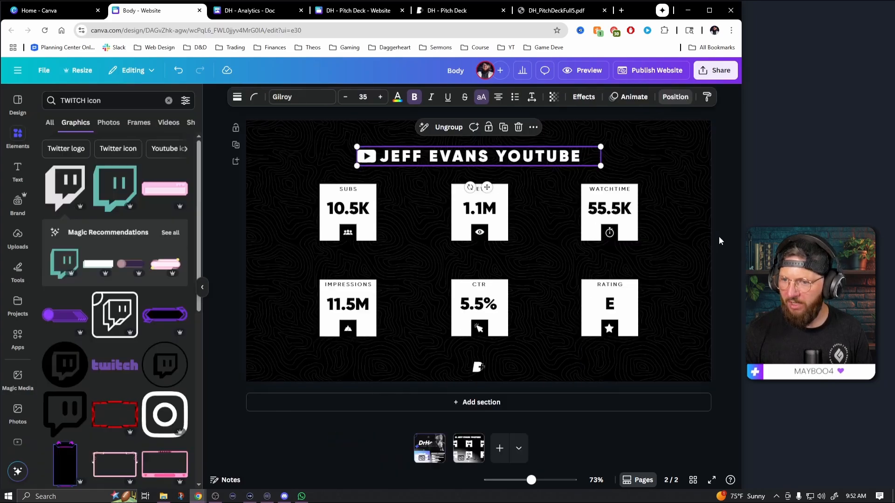
pyautogui.click(716, 240)
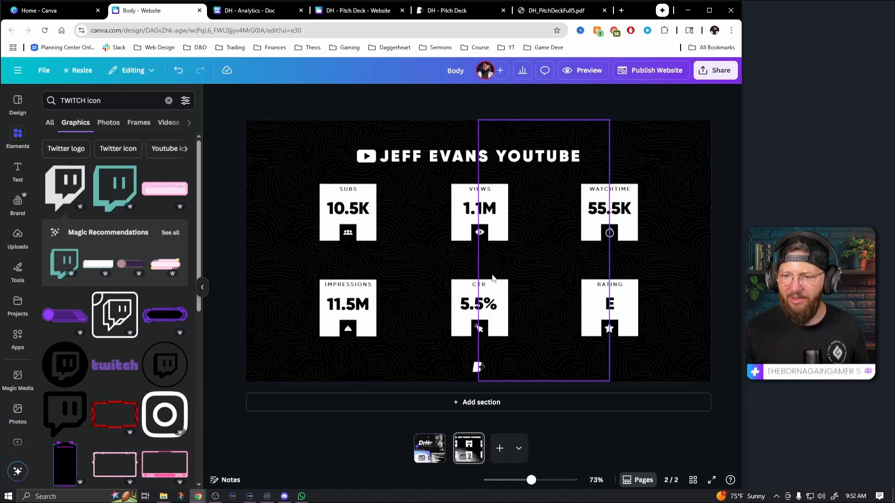
# Preview the website from the first page, compare it with and without the built-in navigation menu, and leave that menu excluded
pyautogui.click(429, 447)
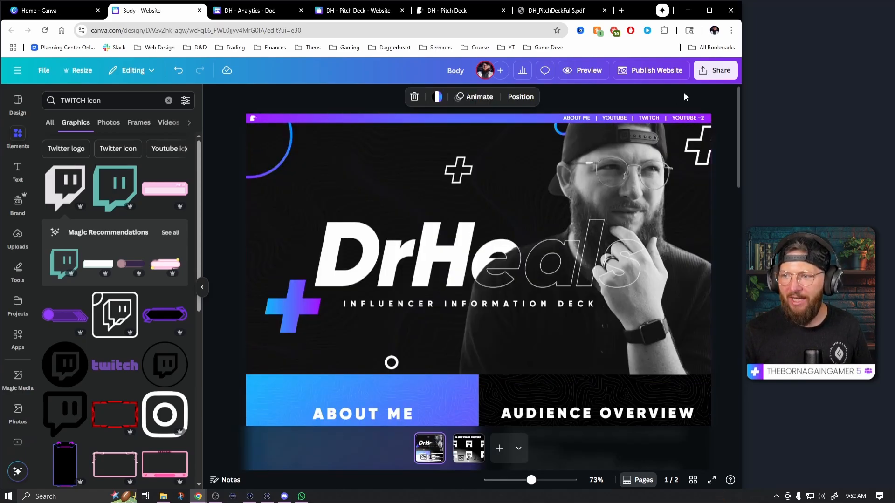
pyautogui.click(587, 71)
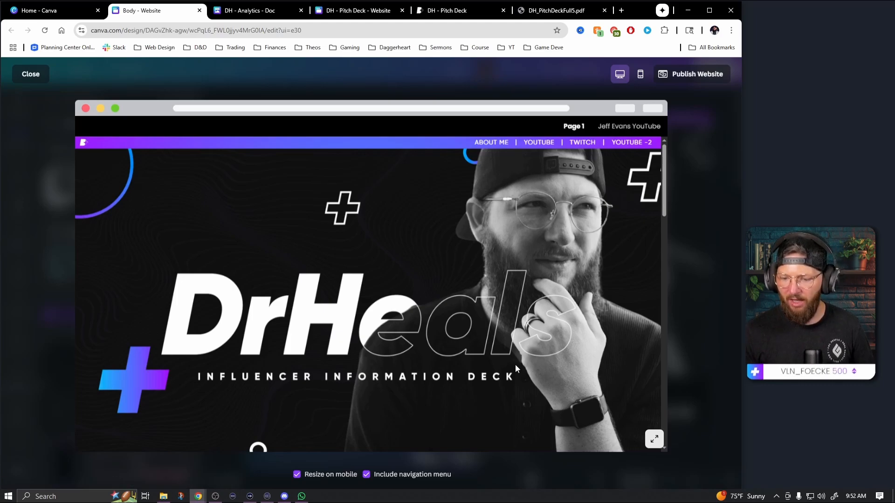
pyautogui.click(367, 478)
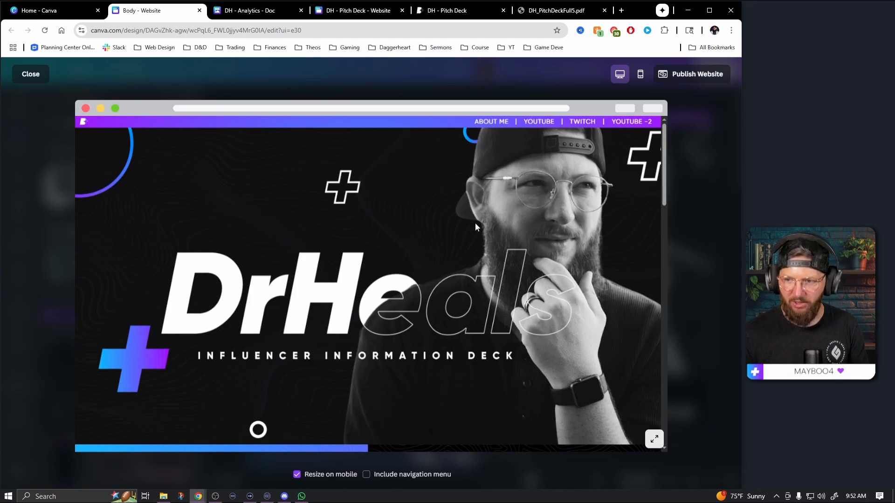
pyautogui.click(377, 475)
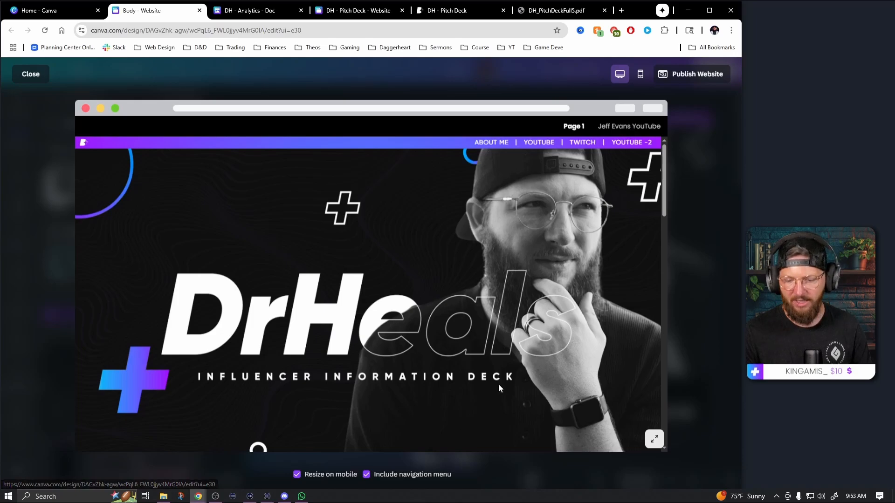
pyautogui.click(367, 474)
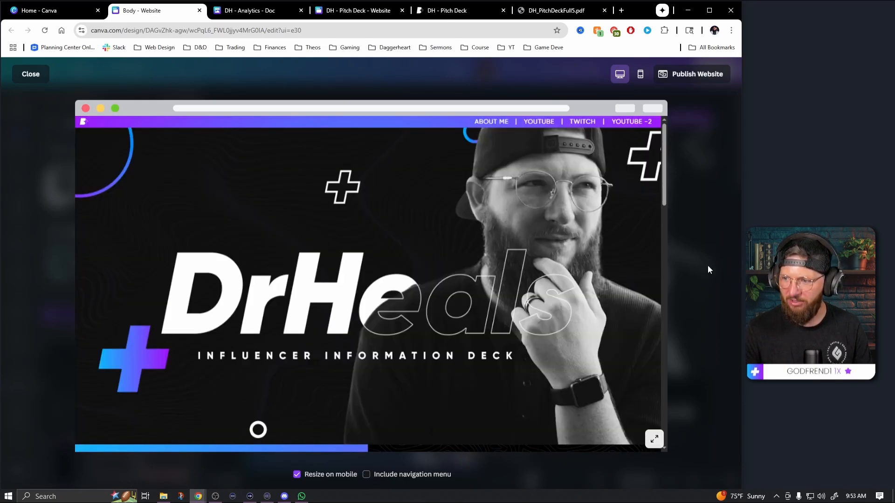
pyautogui.click(691, 262)
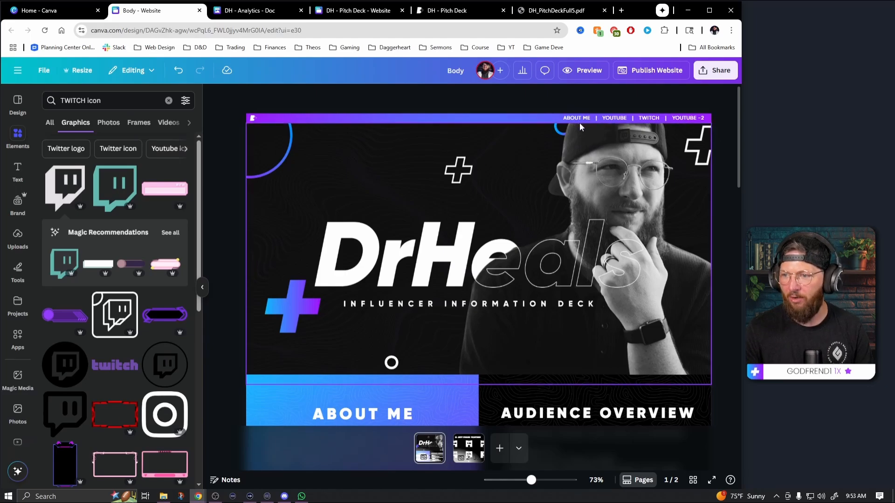
# Link the YOUTUBE text in the first page's header bar to Section 3 of page 1, keeping the Link display mode
pyautogui.click(611, 119)
pyautogui.click(651, 141)
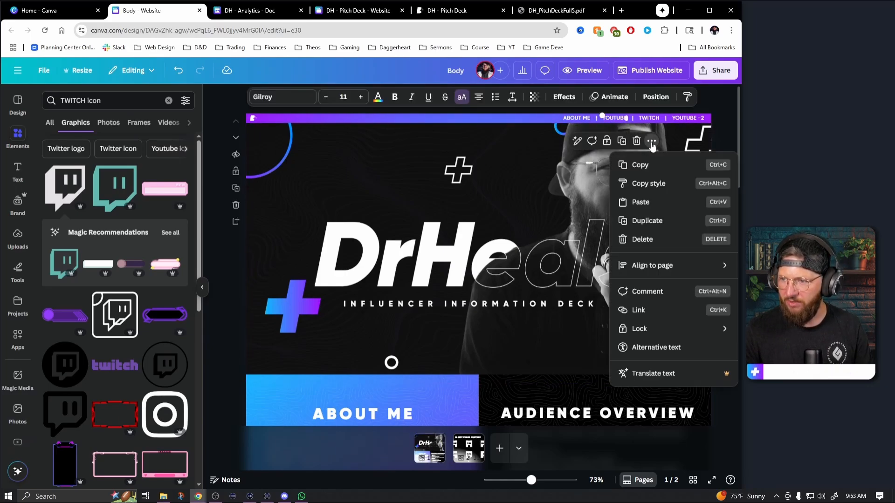
pyautogui.click(648, 311)
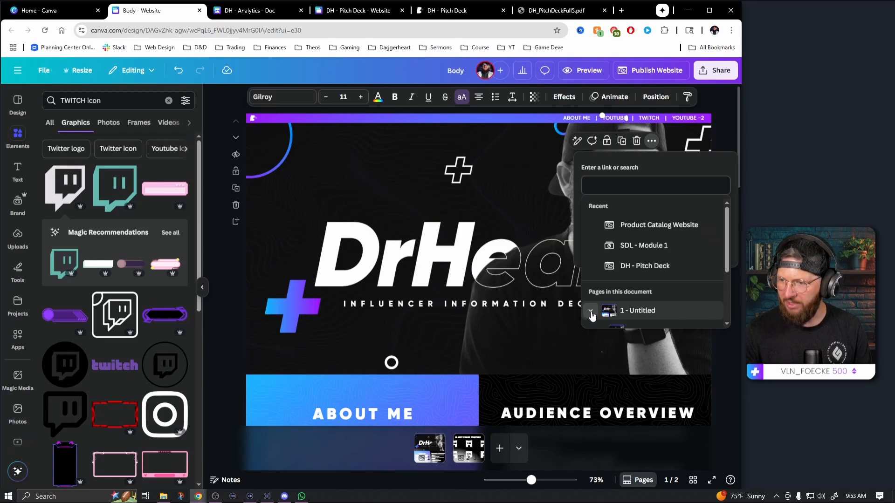
pyautogui.click(591, 311)
pyautogui.scroll(-1, 667, 281)
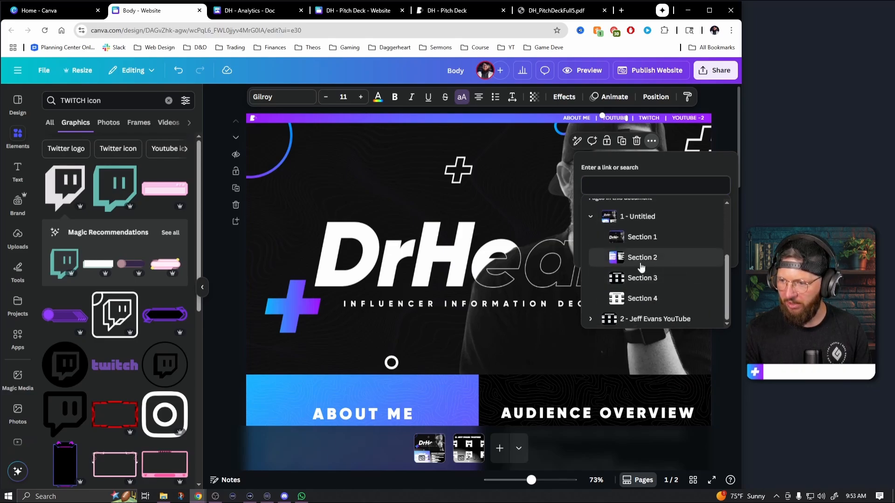
pyautogui.click(642, 278)
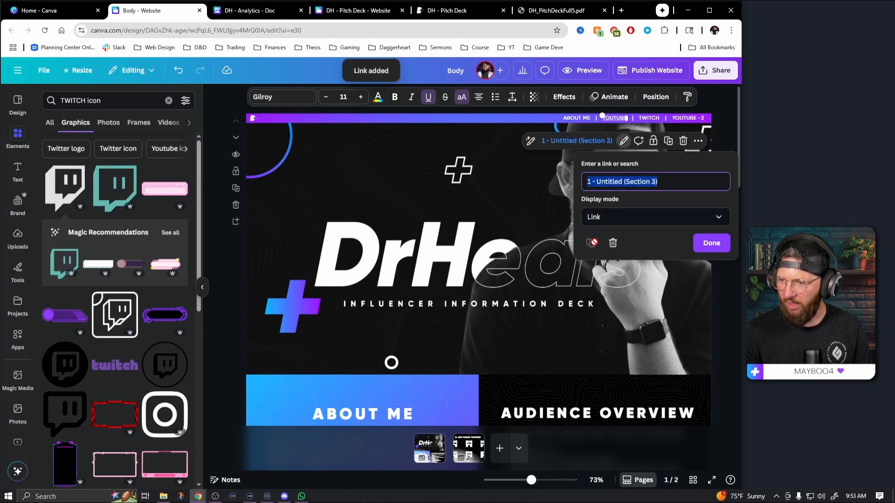
pyautogui.click(627, 218)
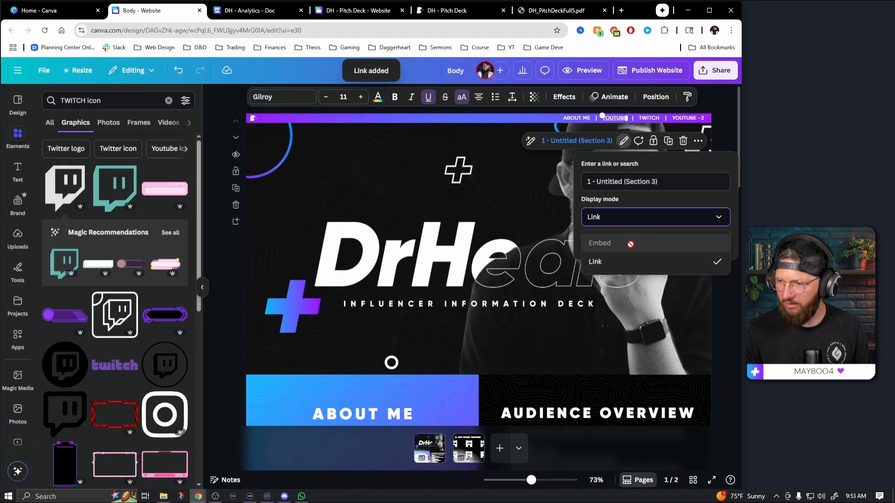
pyautogui.click(643, 217)
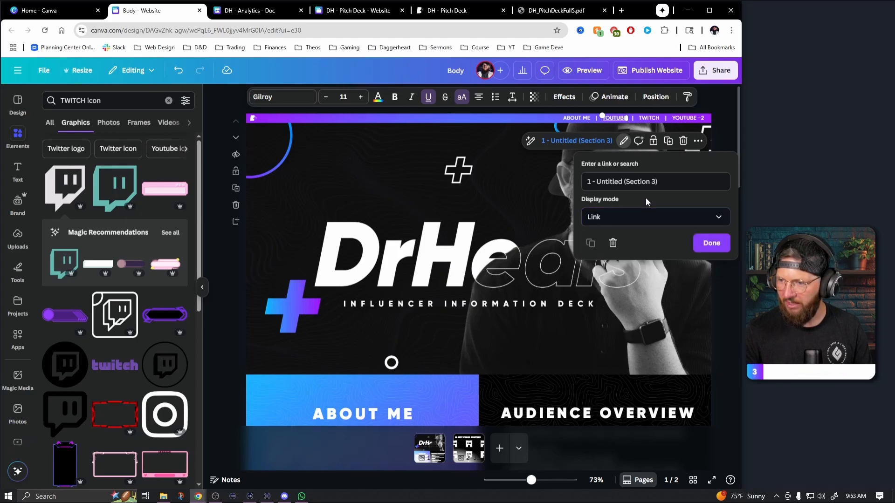
pyautogui.click(710, 248)
# Link the TWITCH text in the first page's header bar to Section 4 of page 1, keeping the Link display mode
pyautogui.doubleClick(651, 120)
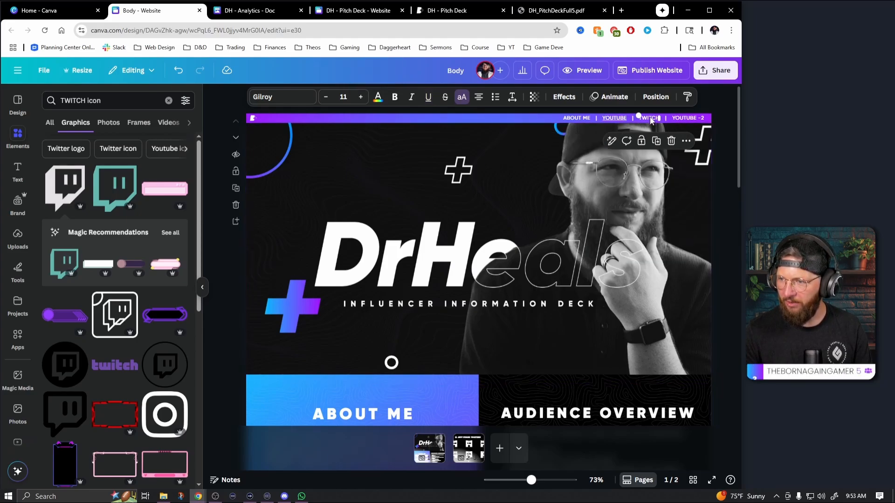
pyautogui.click(686, 141)
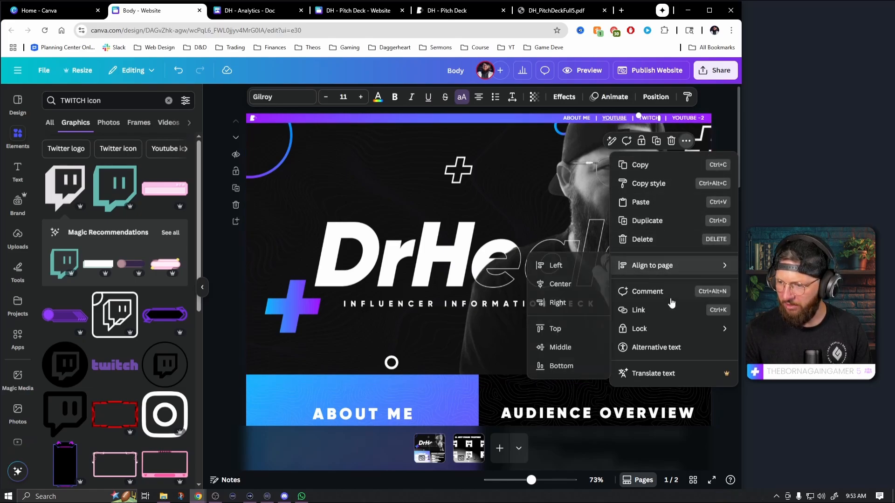
pyautogui.click(661, 313)
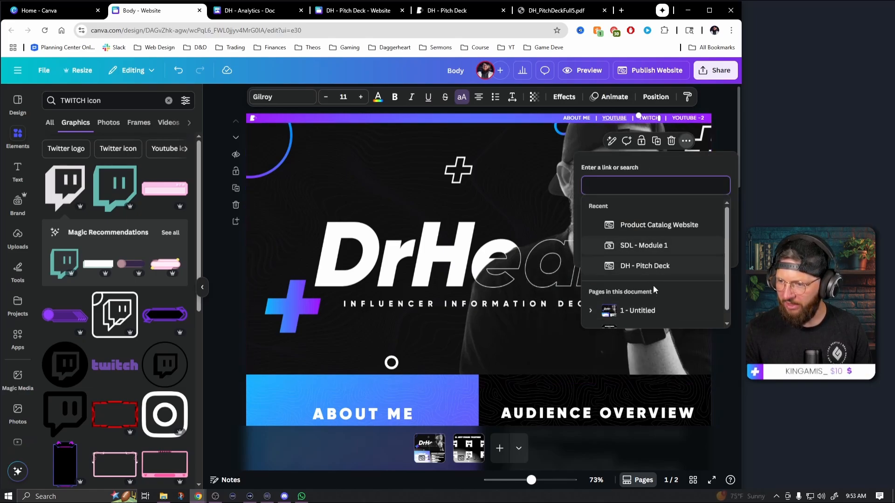
pyautogui.scroll(-1, 654, 304)
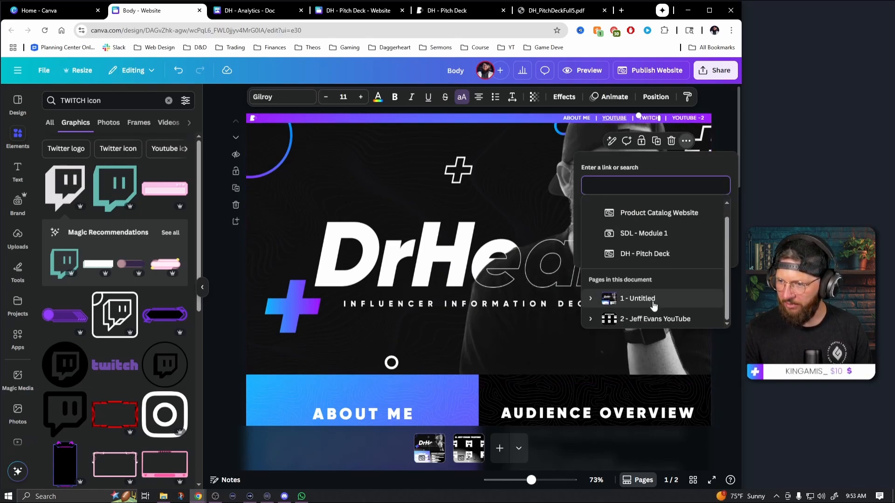
pyautogui.click(591, 299)
pyautogui.scroll(-3, 673, 297)
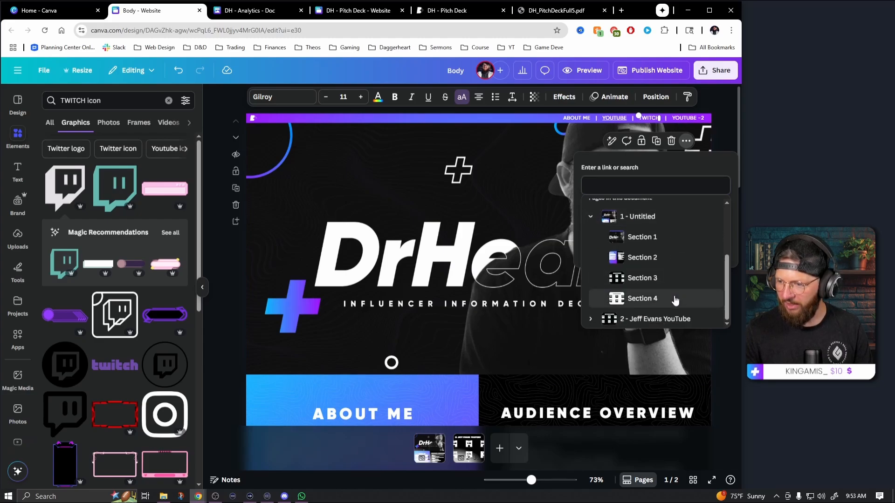
pyautogui.click(642, 299)
pyautogui.click(709, 242)
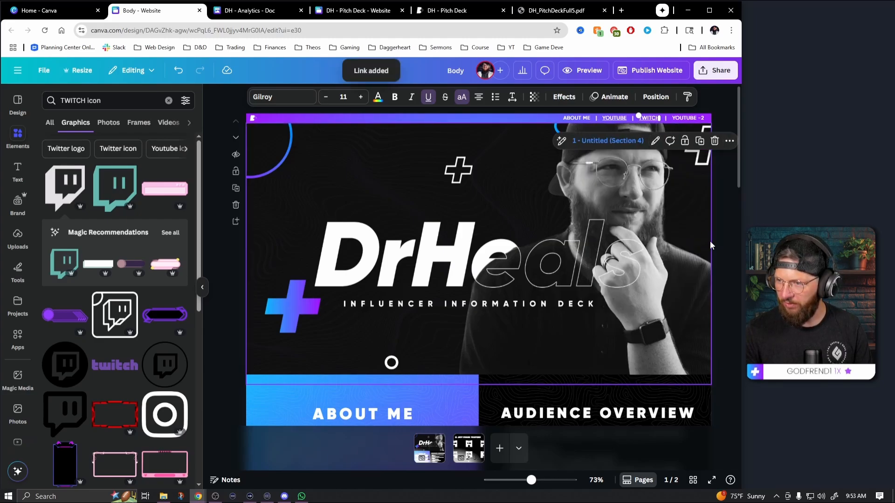
# Link the YOUTUBE -2 text in the first page's header bar to Section 1 of page 2, keeping the Link display mode
pyautogui.click(689, 119)
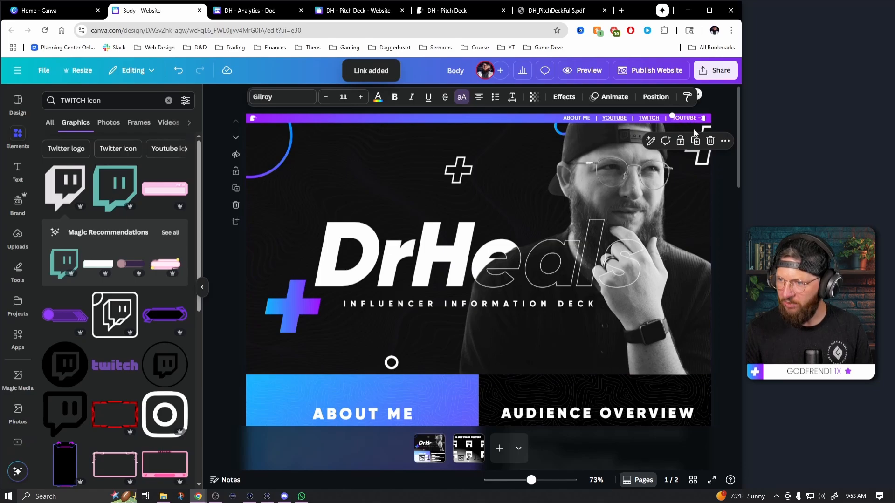
pyautogui.click(724, 144)
pyautogui.click(671, 309)
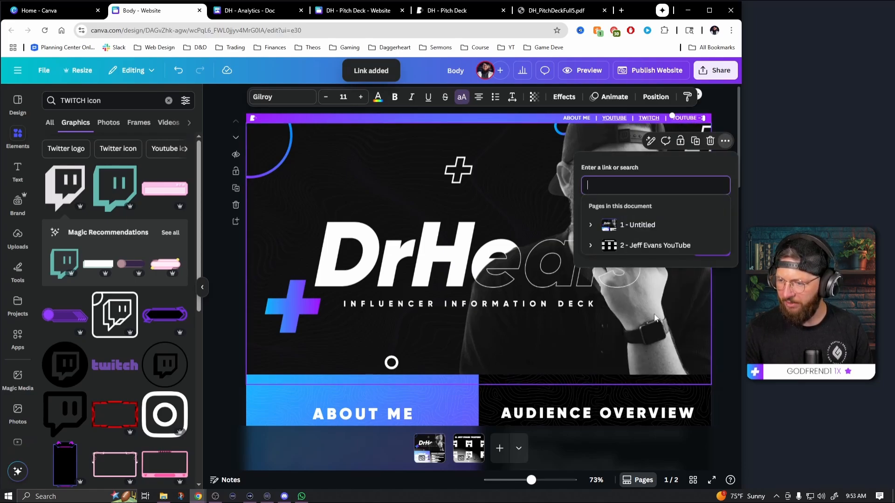
pyautogui.scroll(-1, 626, 286)
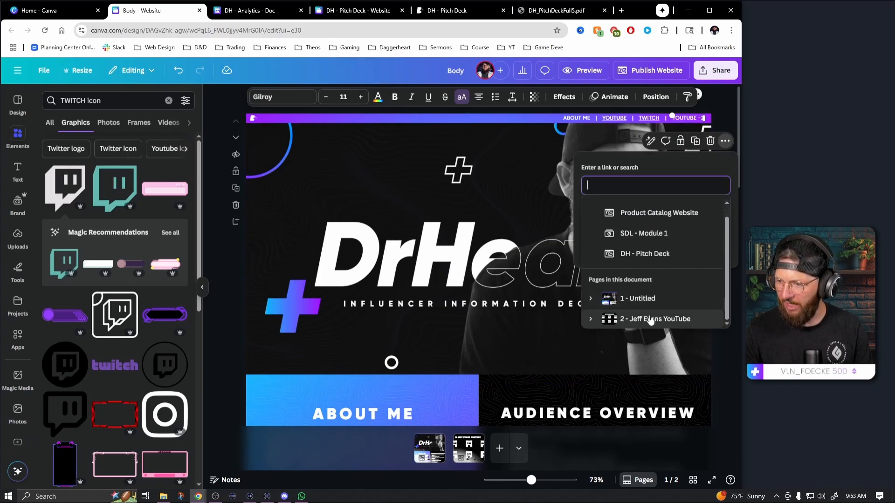
pyautogui.click(591, 319)
pyautogui.scroll(-1, 630, 307)
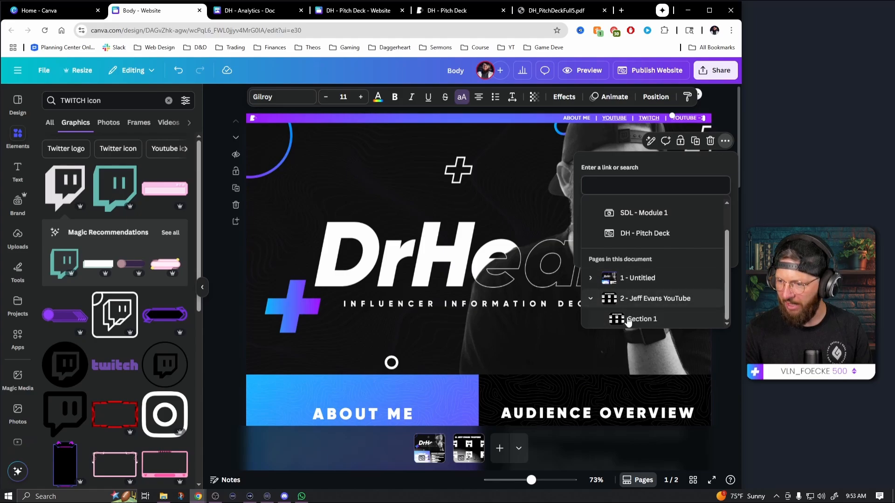
pyautogui.click(646, 322)
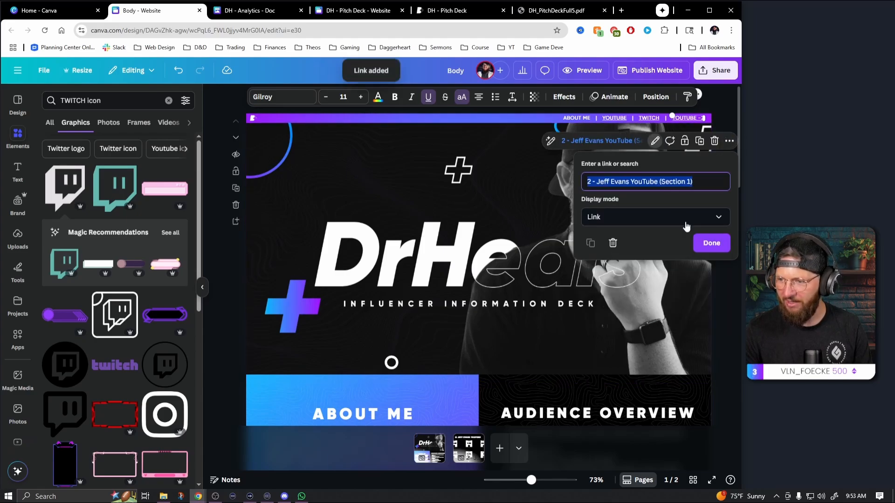
pyautogui.click(711, 243)
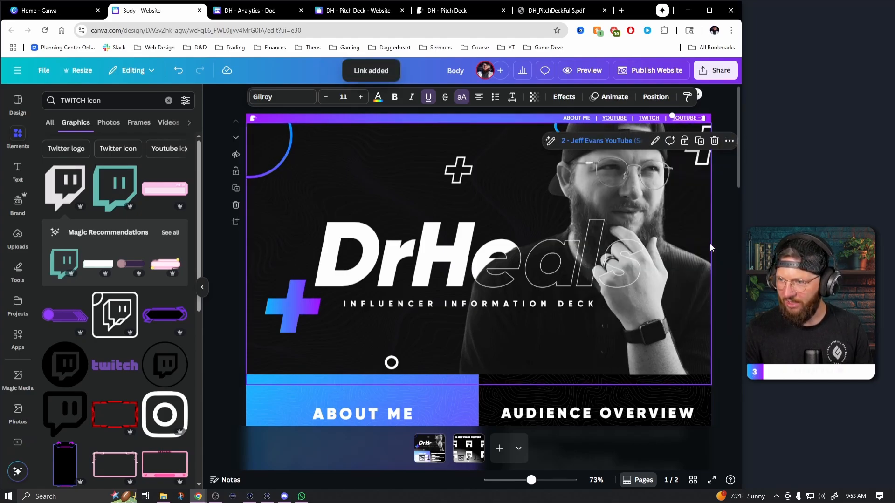
# Remove the underline from the linked YOUTUBE -2, TWITCH and YOUTUBE texts in the header bar
pyautogui.click(430, 102)
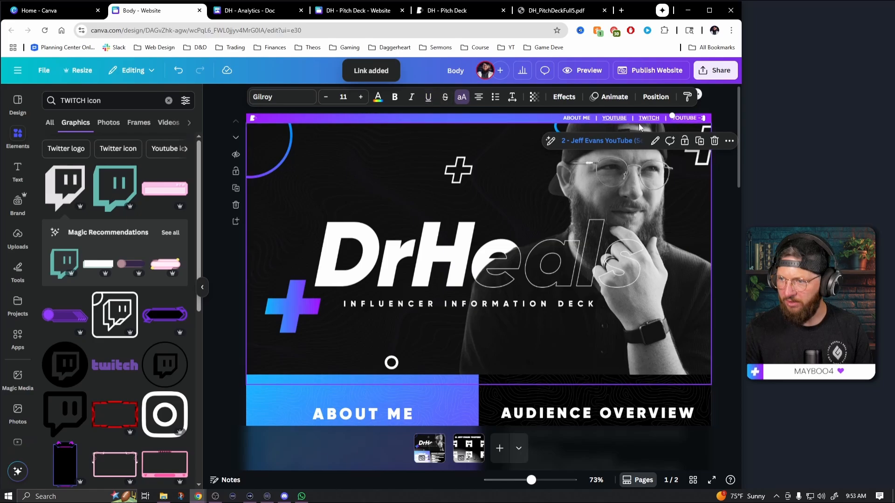
pyautogui.click(645, 119)
pyautogui.click(428, 98)
pyautogui.click(615, 120)
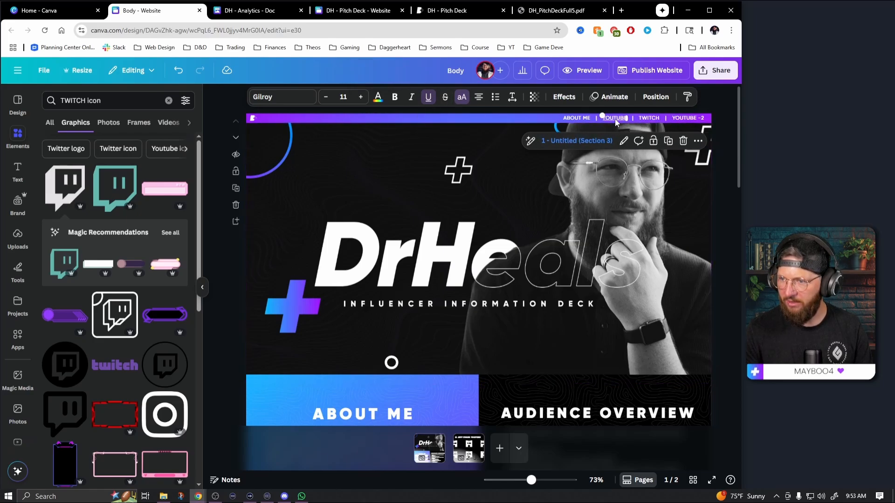
pyautogui.click(428, 97)
pyautogui.click(725, 205)
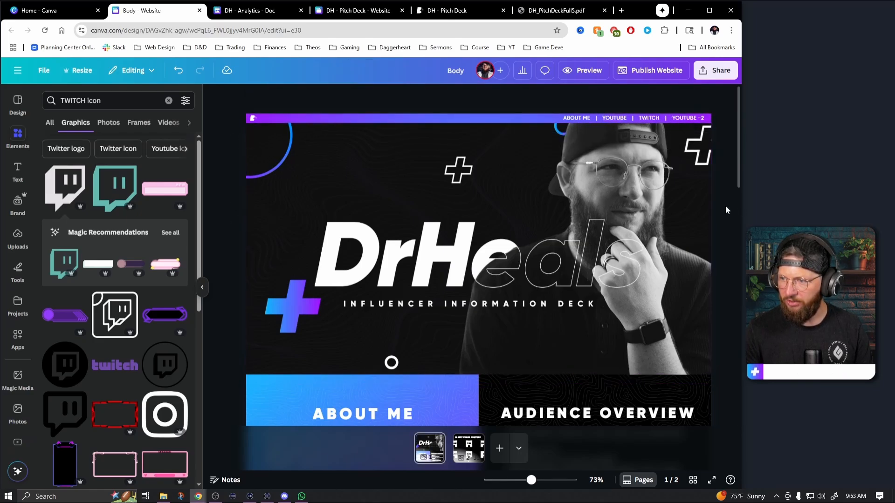
# Check the first page's sections and open the website publishing options
pyautogui.scroll(-15, 650, 260)
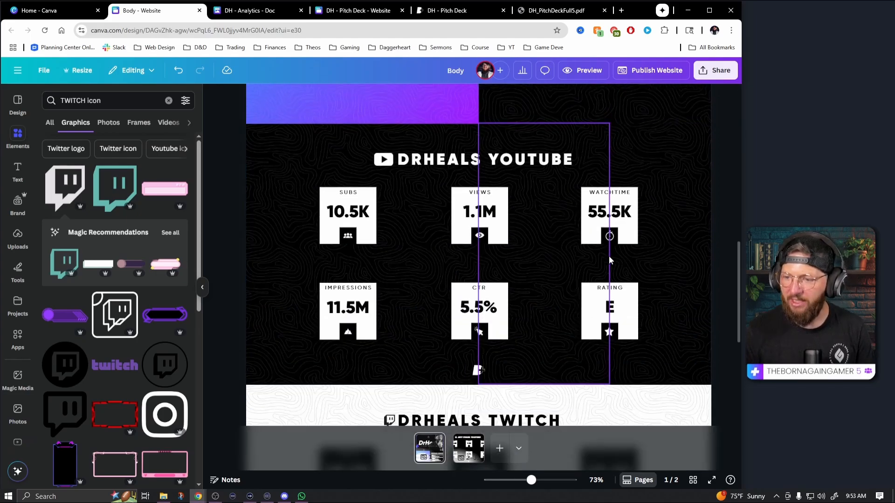
pyautogui.scroll(15, 615, 251)
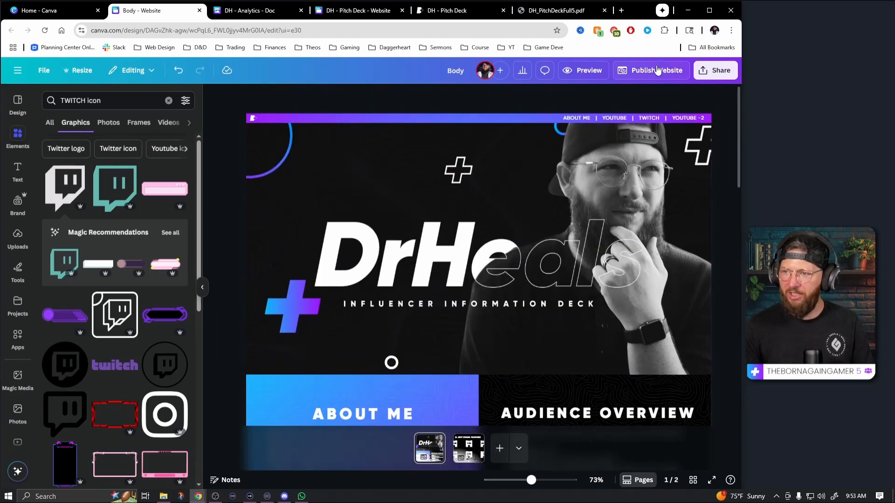
pyautogui.click(657, 69)
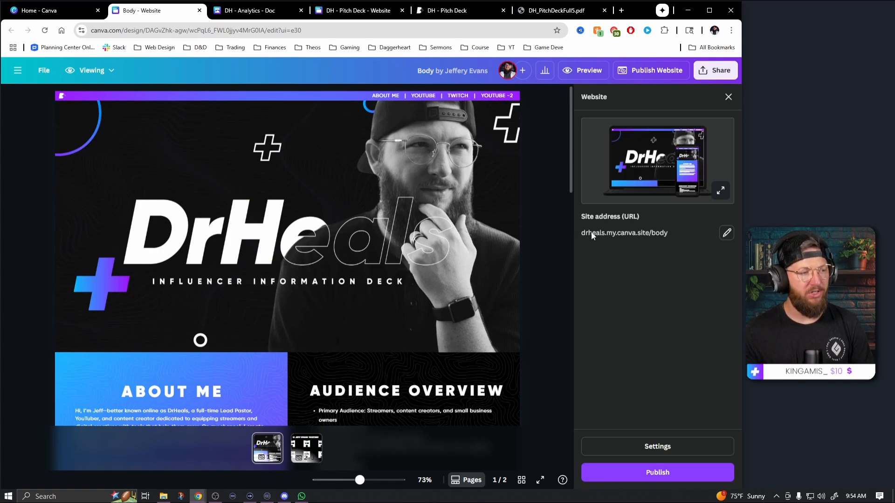
# Try to change the site address path from the publishing options to pitch
pyautogui.click(731, 236)
pyautogui.doubleClick(604, 253)
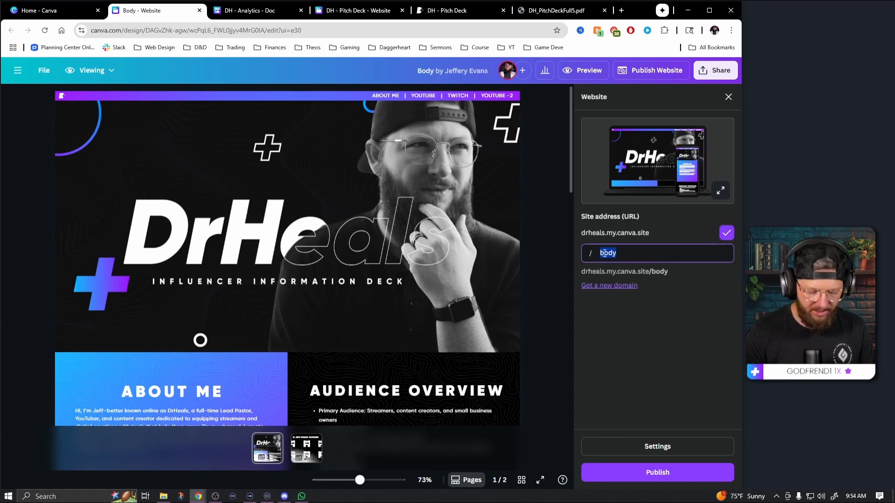
pyautogui.write('pitchdeck2')
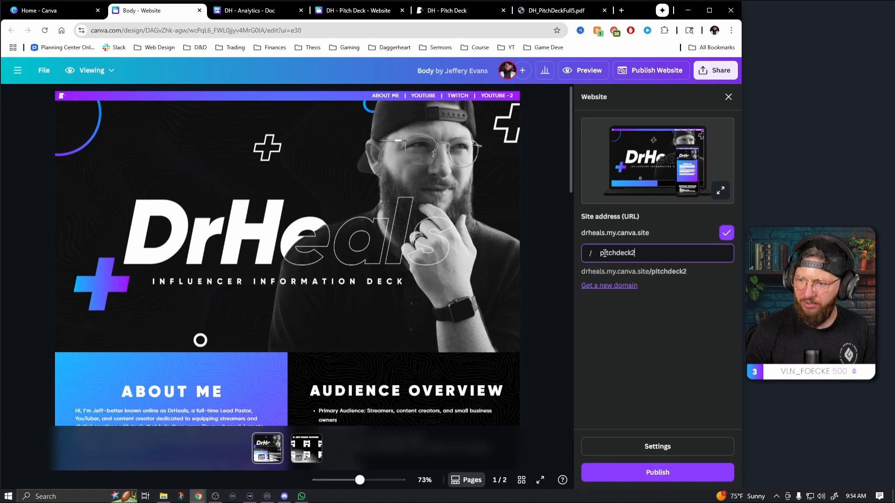
# In the website's publish settings, set the favicon to the white letter-and-plus logo from the DrHeals brand logos
pyautogui.click(665, 449)
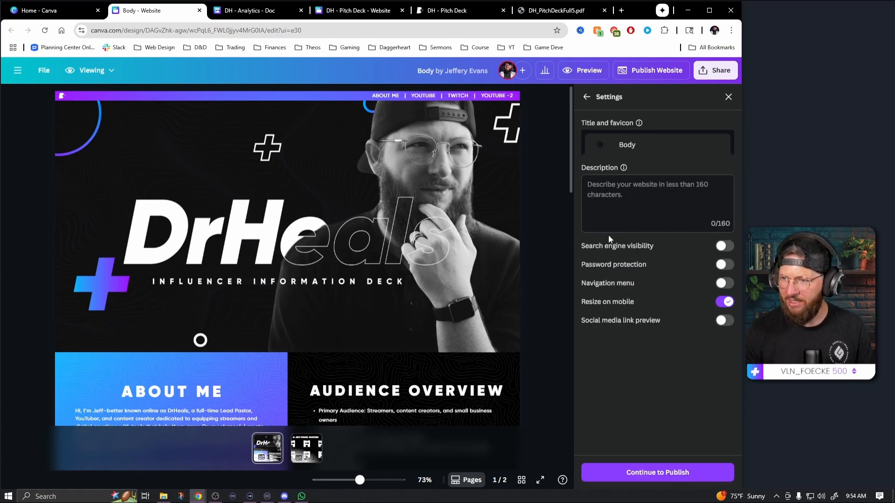
pyautogui.click(602, 145)
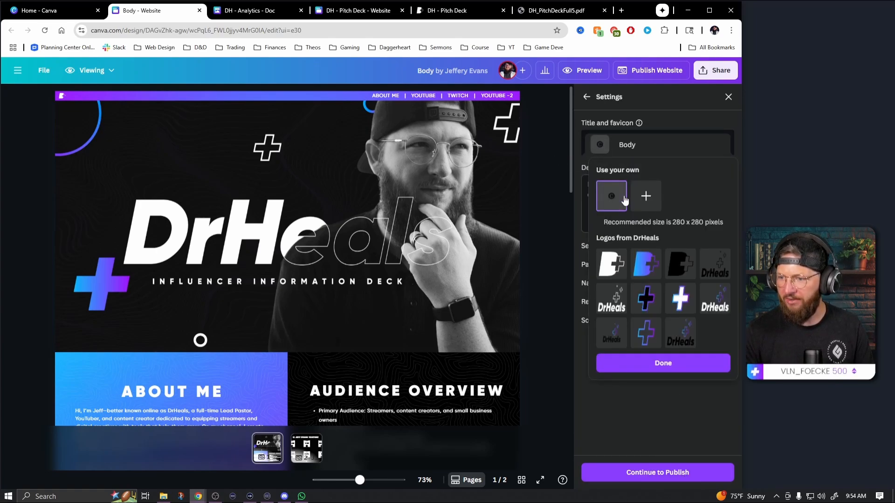
pyautogui.click(611, 264)
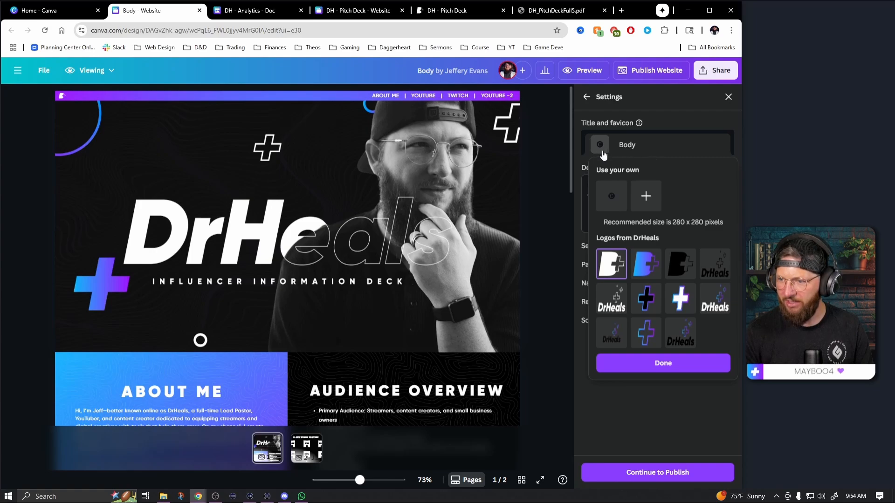
pyautogui.click(664, 363)
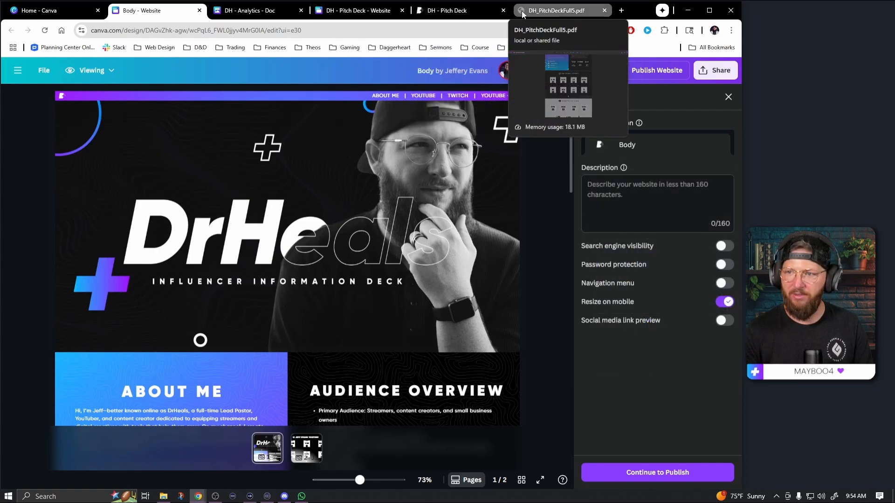
# Set the website title in the publish settings to "DrHeals is the Best"
pyautogui.click(635, 148)
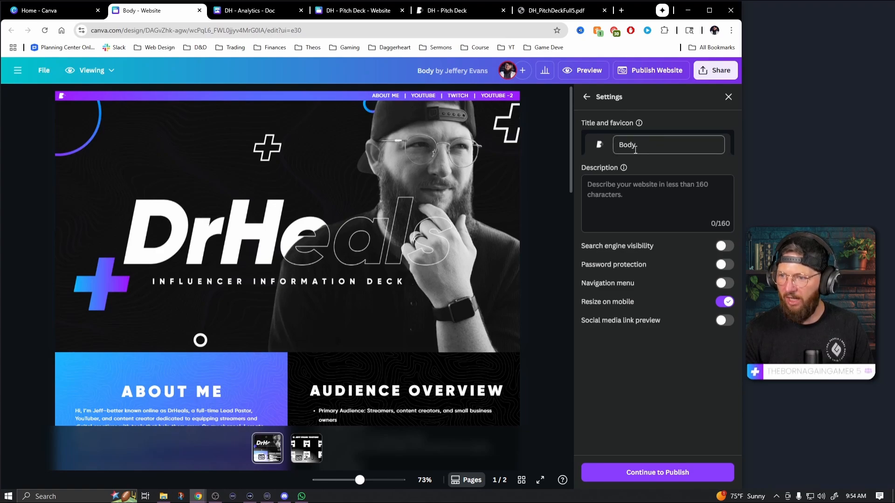
pyautogui.write('DrHeals')
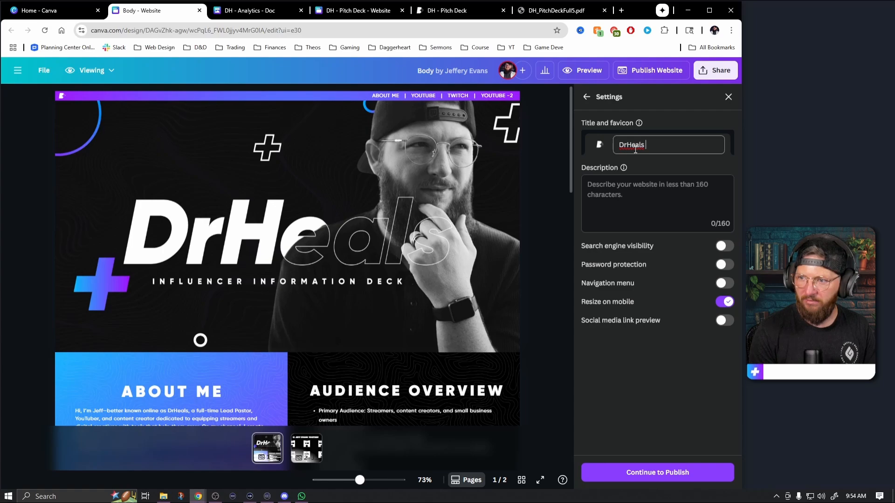
pyautogui.write(' is the Best')
pyautogui.click(654, 367)
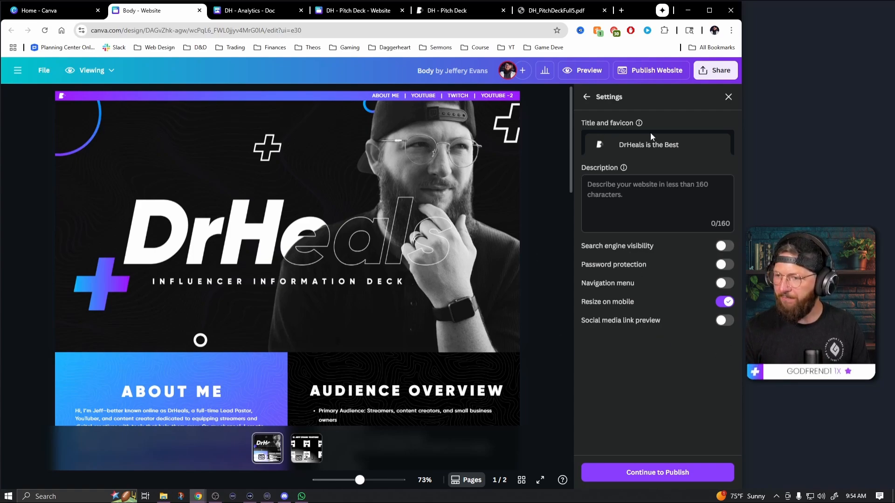
# Set the site address path to pitchdeck2 under drheals.my.canva.site and publish the website
pyautogui.click(666, 480)
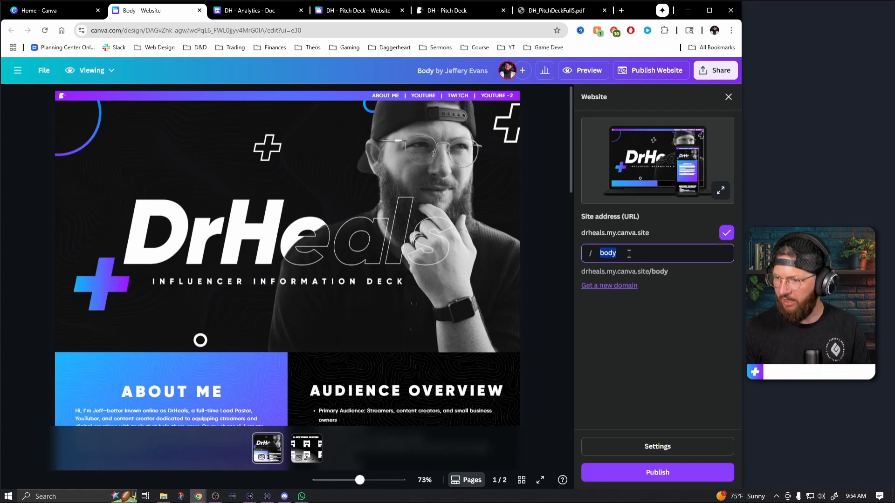
pyautogui.write('pl')
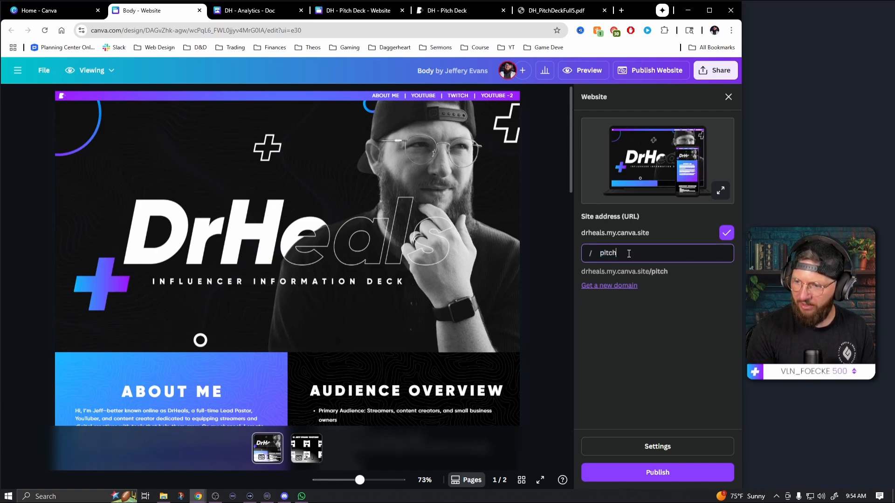
pyautogui.write('tchdeck3')
pyautogui.press('BackSpace')
pyautogui.write('2')
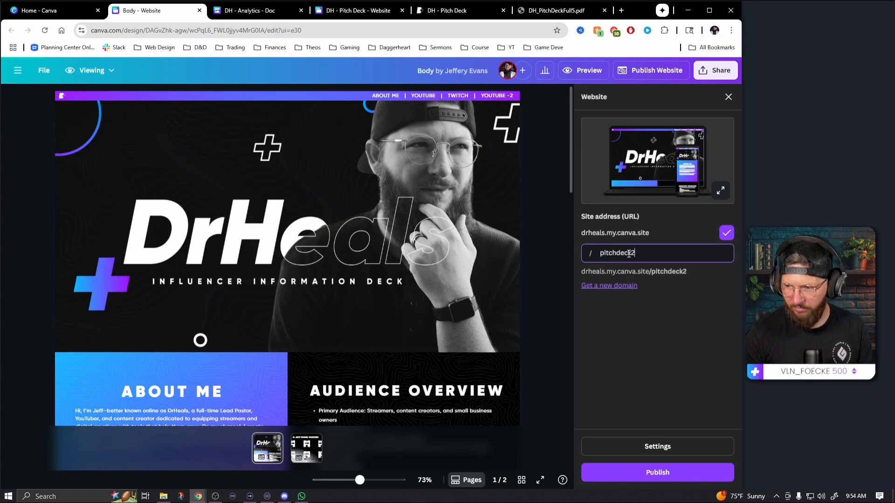
pyautogui.click(677, 474)
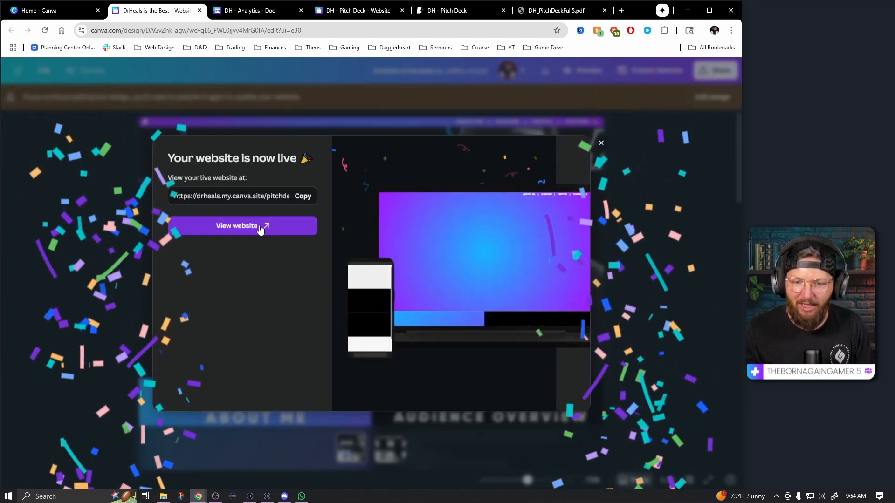
# View the live website and test the YOUTUBE and TWITCH links in its header bar
pyautogui.click(260, 227)
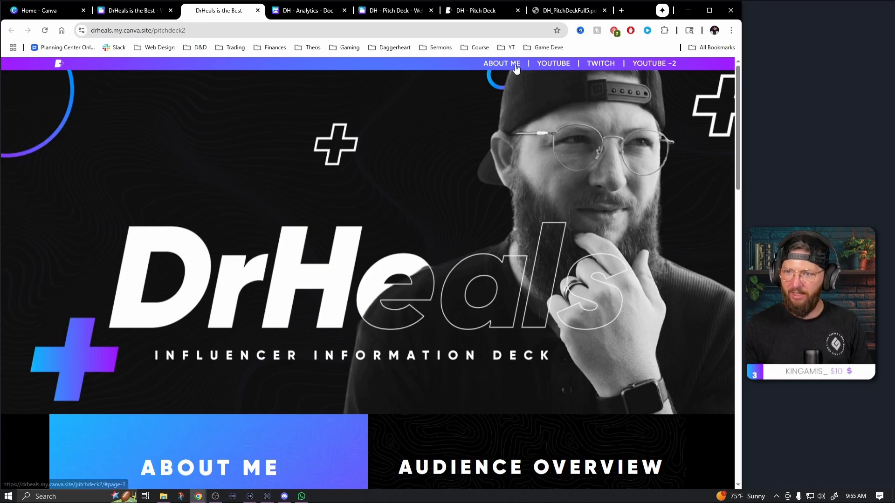
pyautogui.click(551, 66)
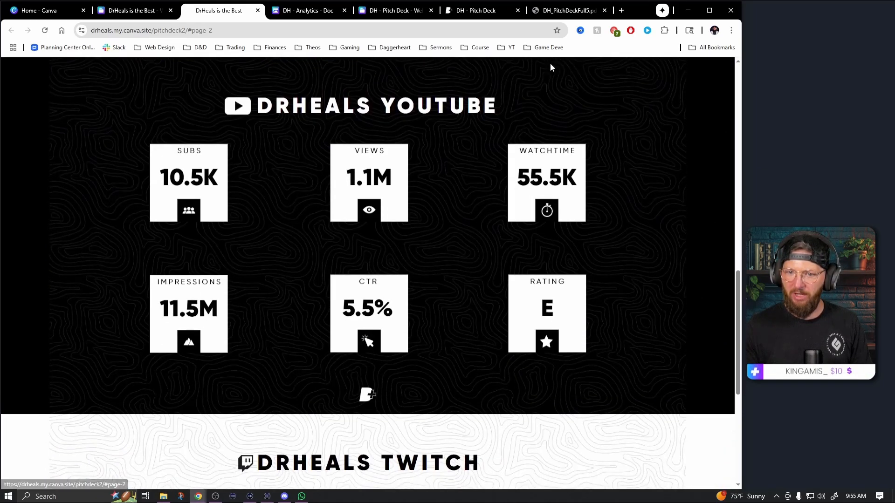
pyautogui.scroll(15, 560, 220)
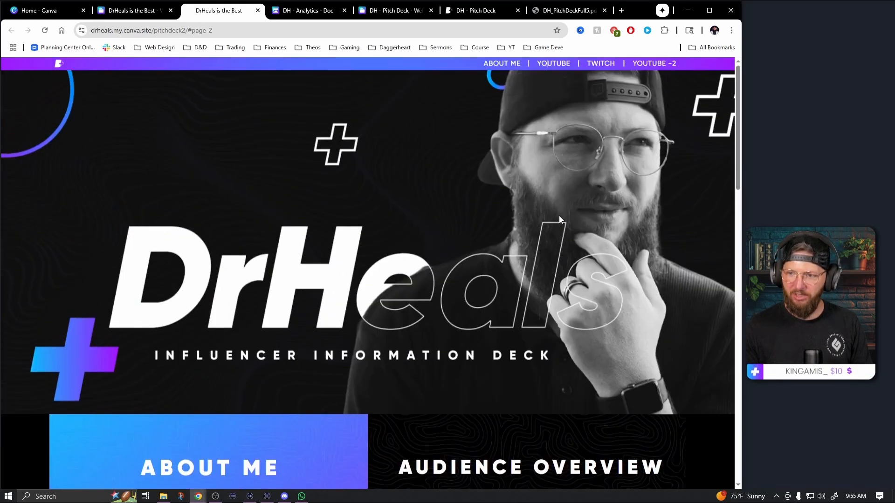
pyautogui.click(600, 63)
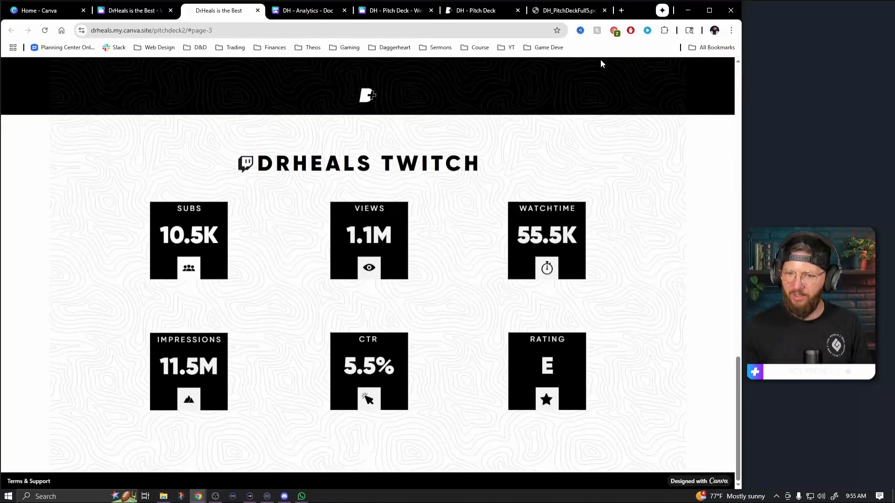
# Scroll through the live website and test the YOUTUBE -2 link in its header bar
pyautogui.scroll(10, 580, 181)
pyautogui.scroll(12, 580, 182)
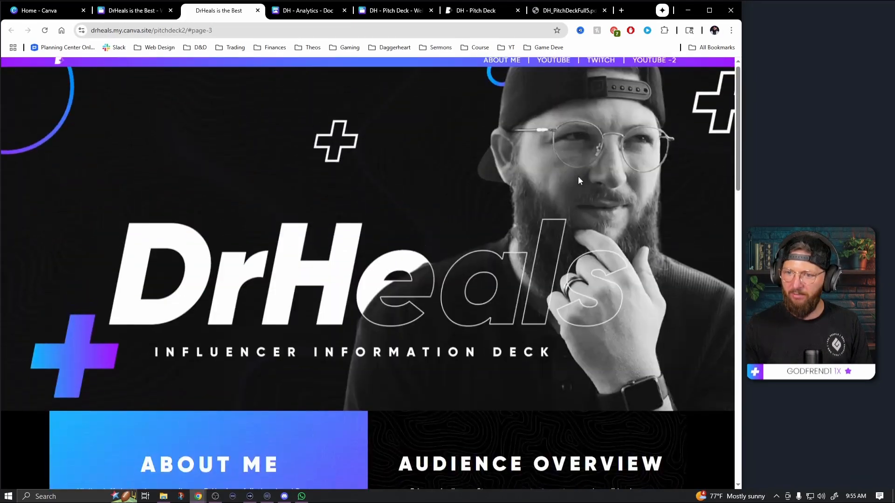
pyautogui.scroll(-20, 579, 182)
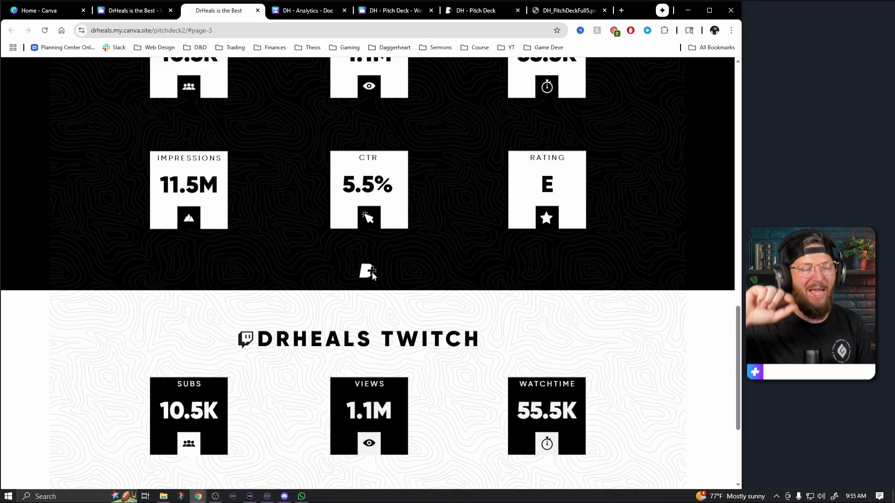
pyautogui.scroll(-4, 372, 272)
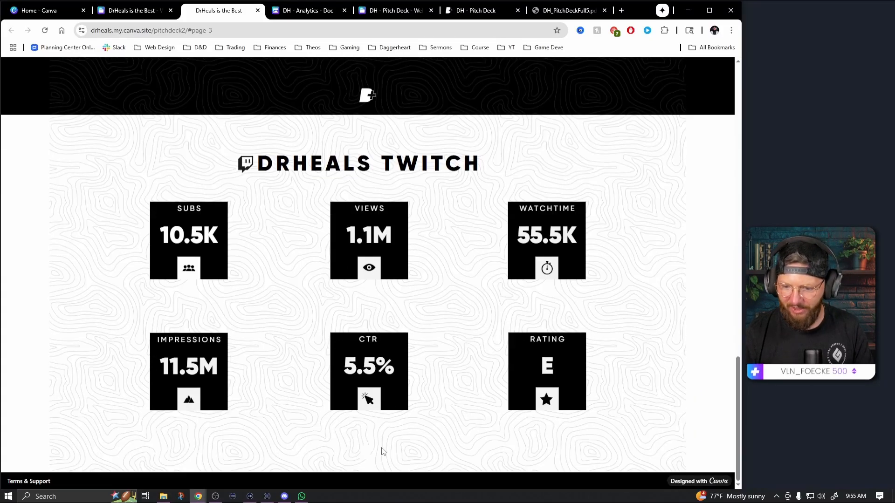
pyautogui.scroll(20, 370, 460)
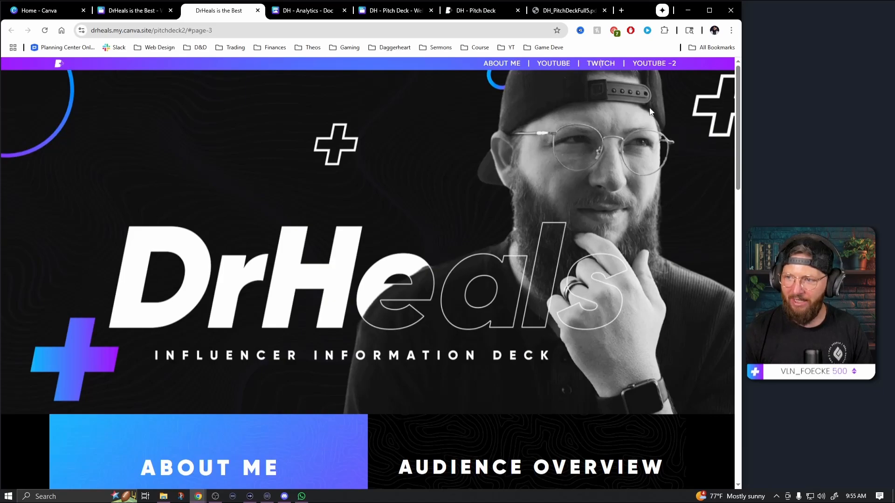
pyautogui.click(659, 65)
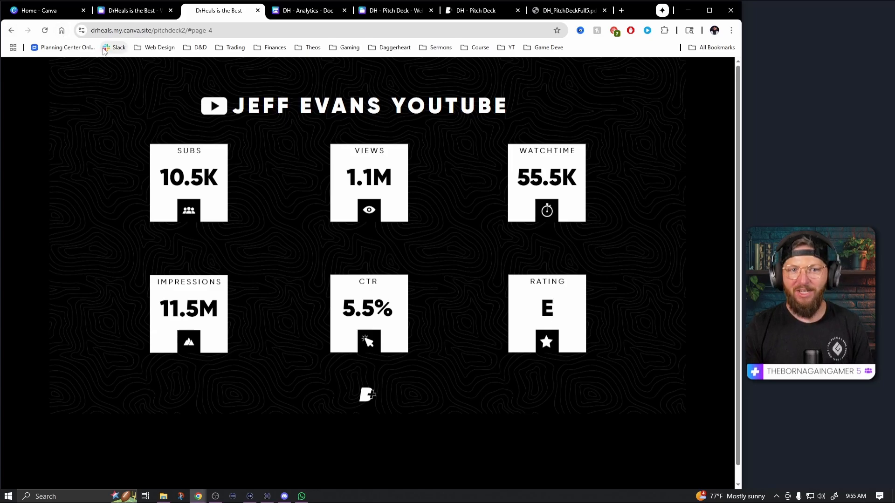
# Switch back to the Canva design, reopen it for editing and copy the header logo and links from the first page onto the second page
pyautogui.click(146, 13)
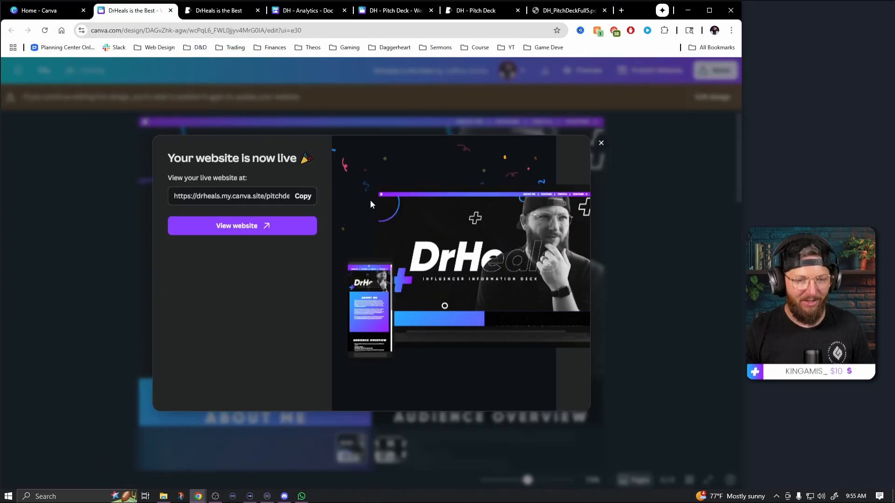
pyautogui.click(601, 143)
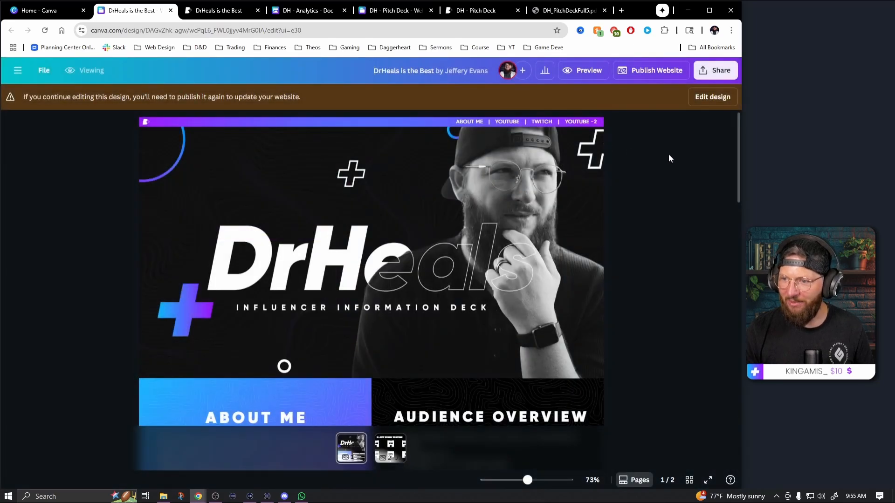
pyautogui.click(708, 100)
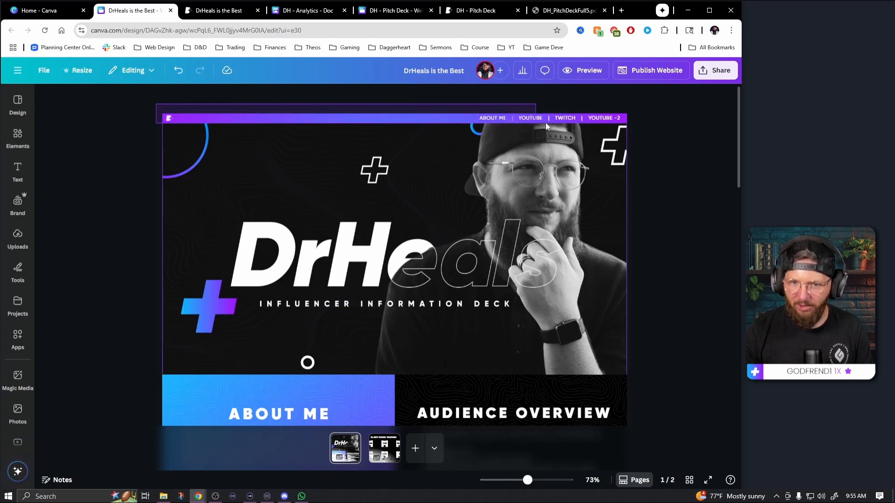
pyautogui.click(639, 119)
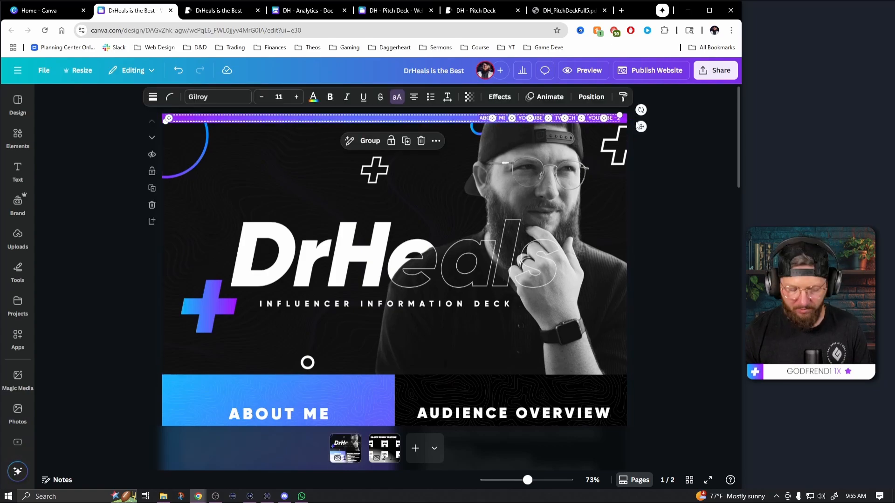
pyautogui.click(386, 451)
pyautogui.click(253, 129)
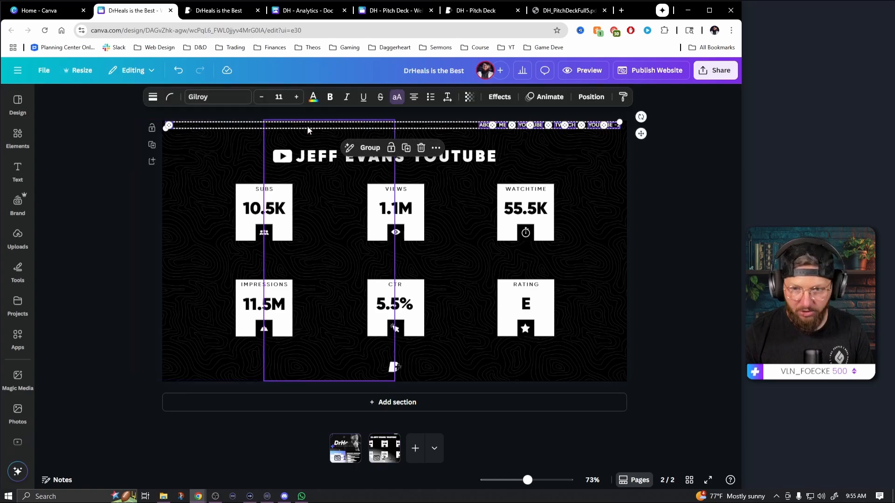
# Add a square shape to the second page and stretch it to about 1366 by 230 px as a full-width strip across the header
pyautogui.click(17, 138)
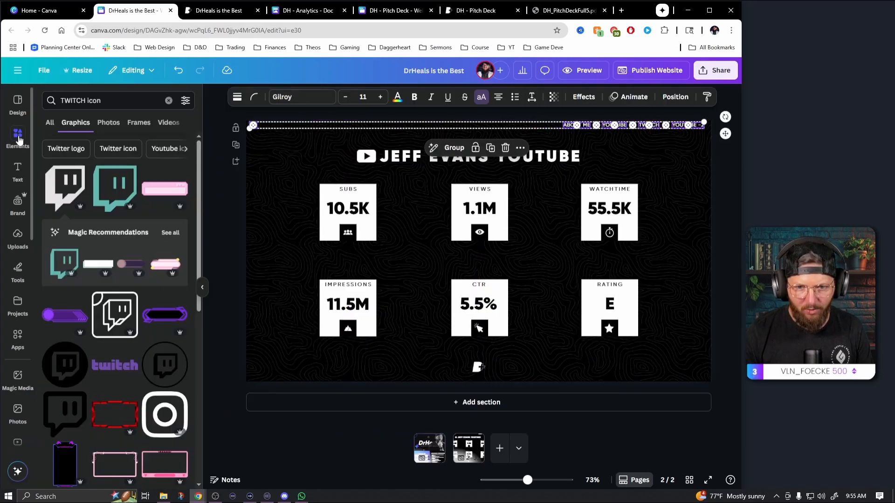
pyautogui.click(168, 100)
pyautogui.click(60, 229)
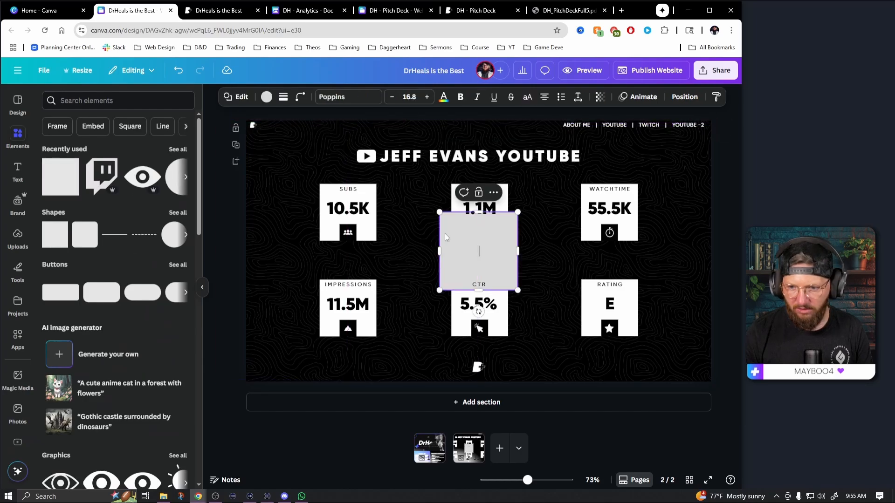
pyautogui.moveTo(511, 276); pyautogui.dragTo(712, 126)
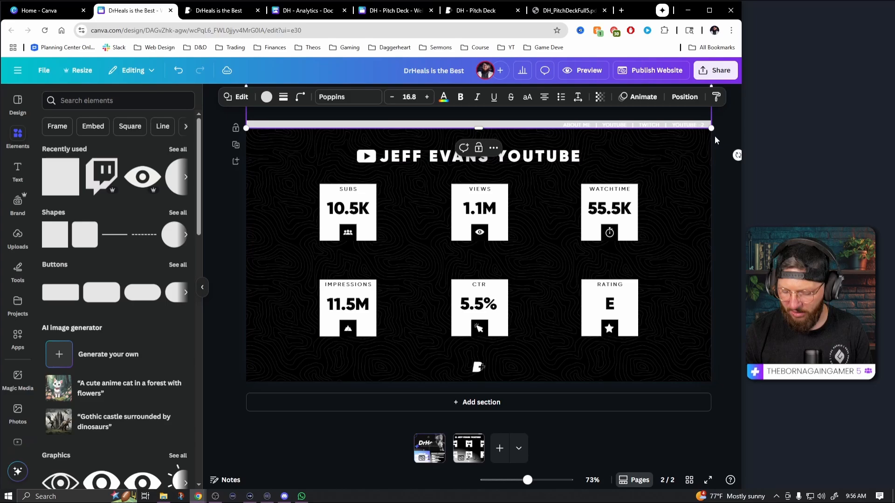
pyautogui.click(720, 172)
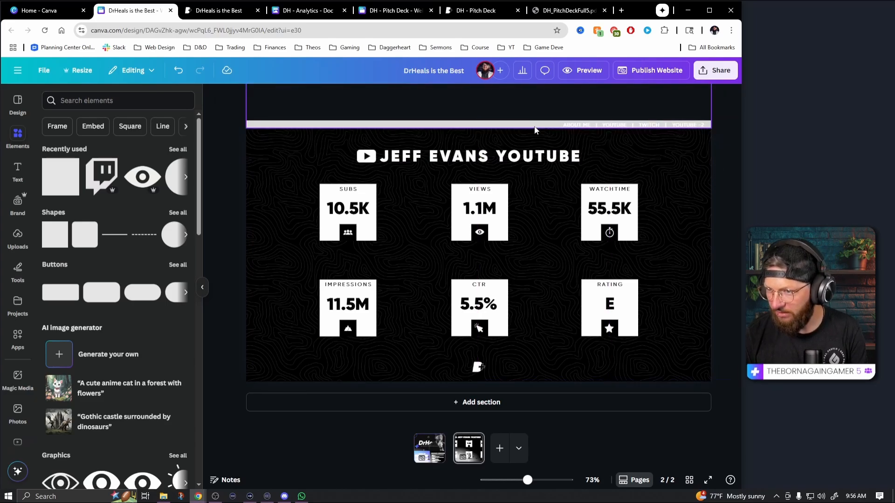
pyautogui.click(521, 126)
pyautogui.press('Down')
pyautogui.click(522, 127)
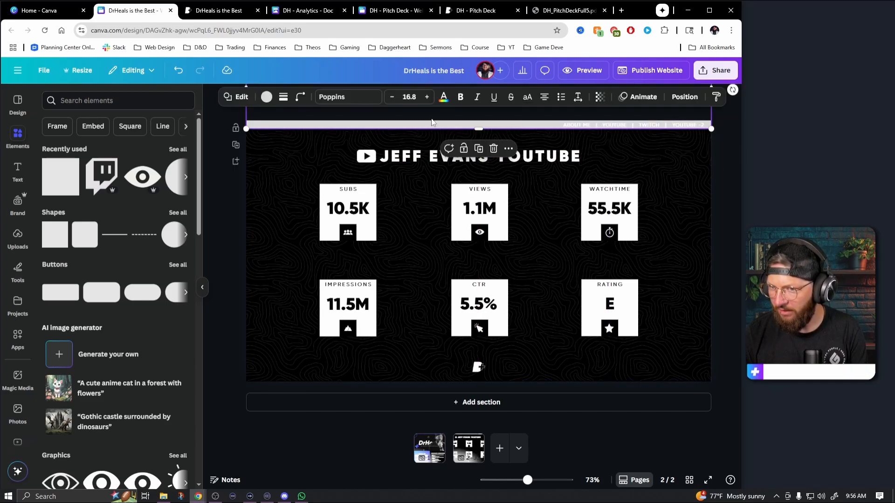
# Fill the second page's header strip with the purple-blue document gradient and layer it behind the logo and links, one level above the back
pyautogui.click(267, 98)
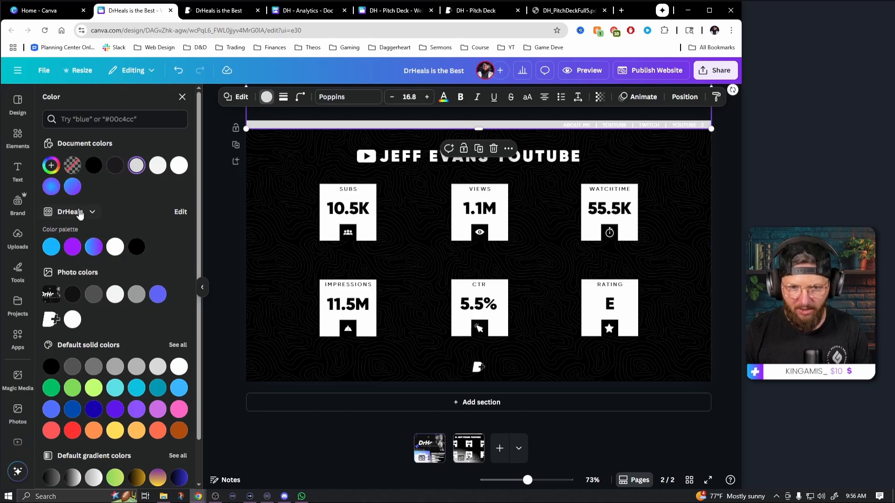
pyautogui.click(52, 187)
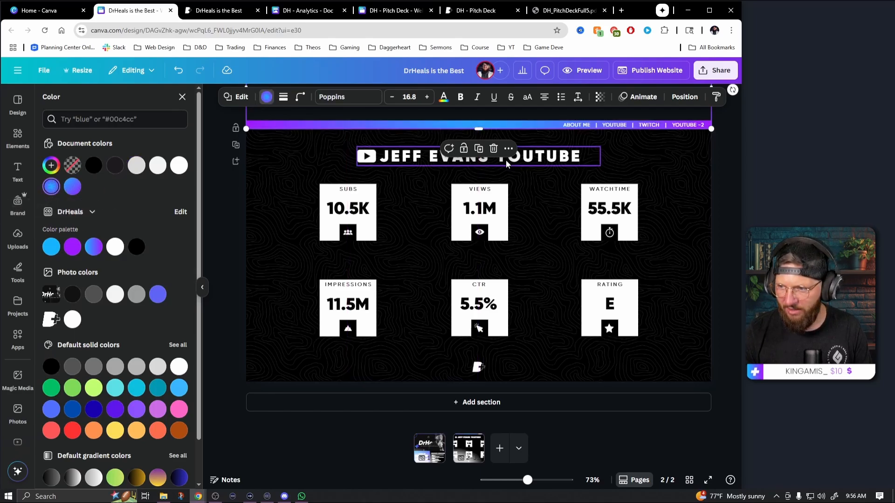
pyautogui.click(685, 97)
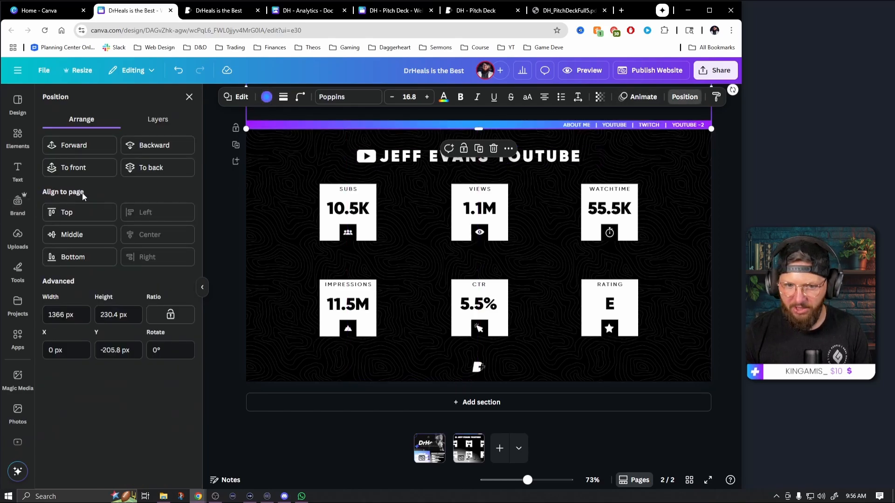
pyautogui.click(146, 167)
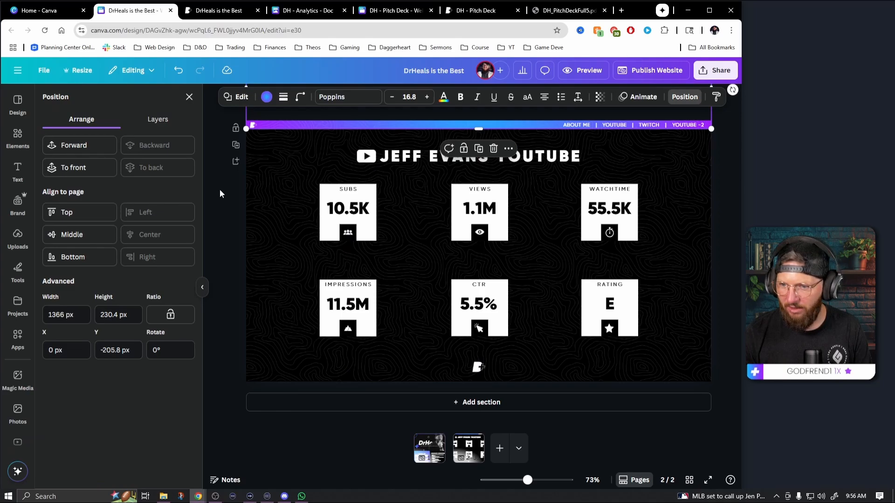
pyautogui.click(93, 149)
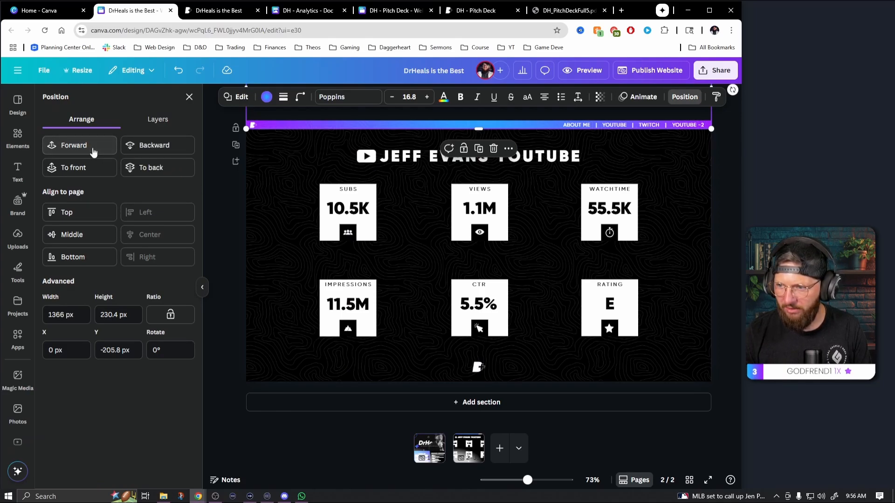
pyautogui.click(190, 97)
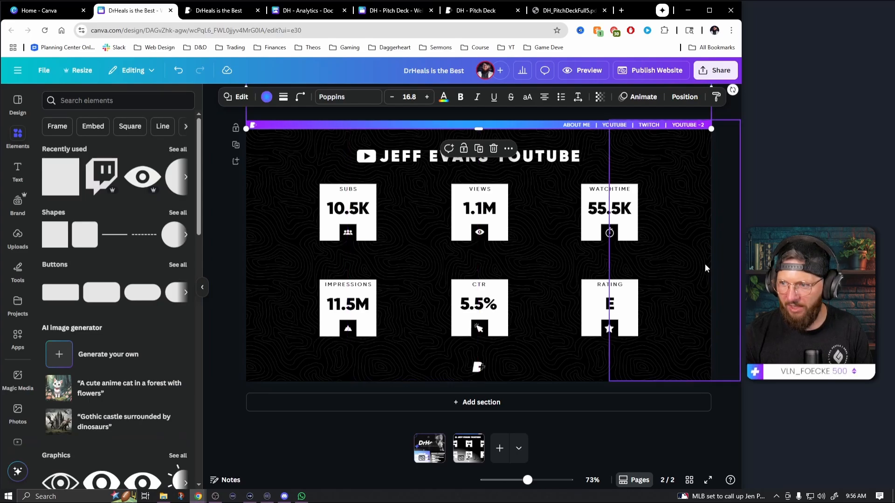
pyautogui.click(723, 254)
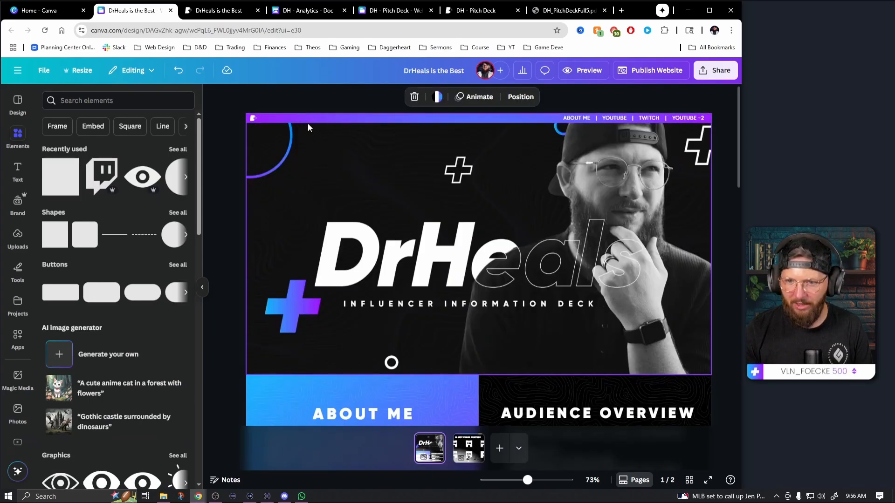
# Check the second page's header and republish the website with its existing address and settings
pyautogui.scroll(-5, 298, 129)
pyautogui.click(292, 130)
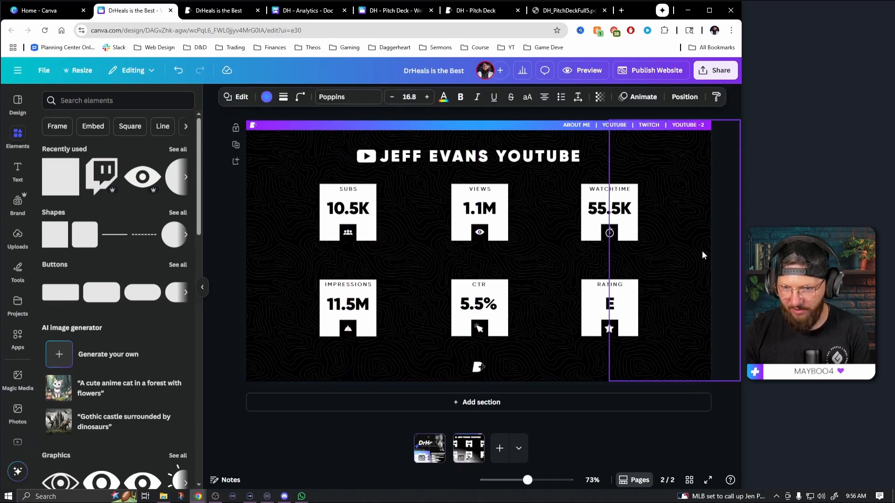
pyautogui.click(720, 231)
pyautogui.click(712, 74)
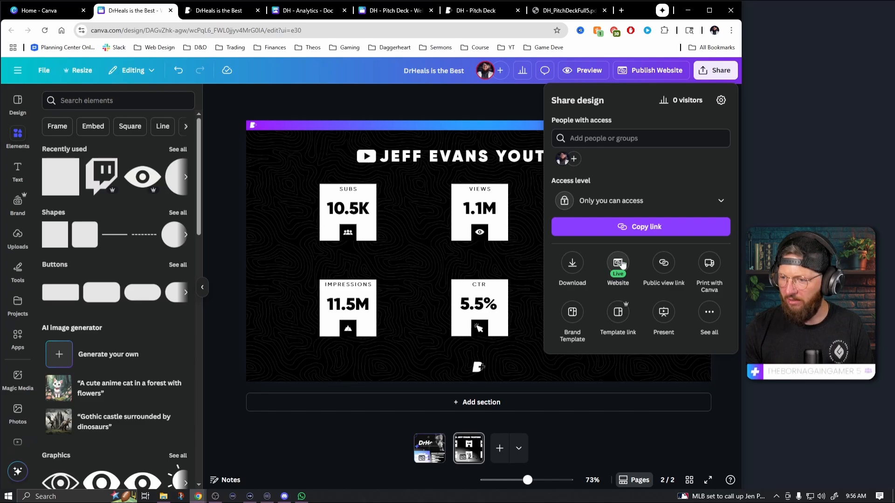
pyautogui.click(655, 72)
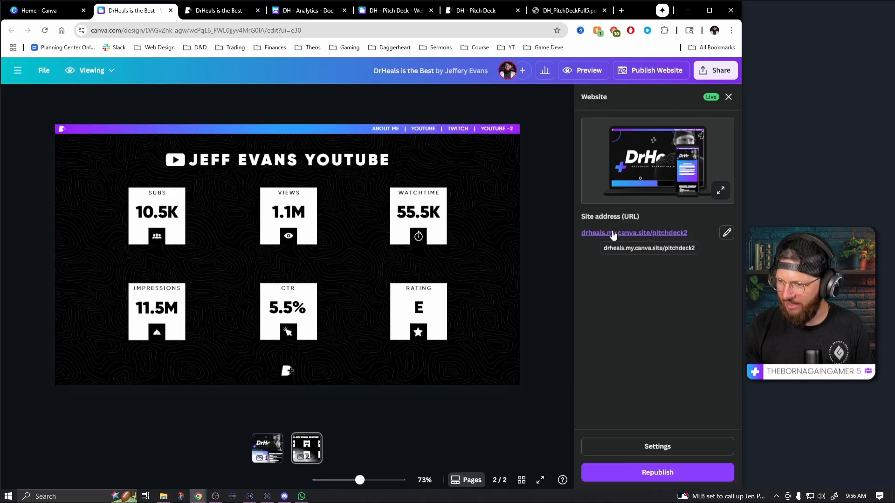
pyautogui.click(650, 451)
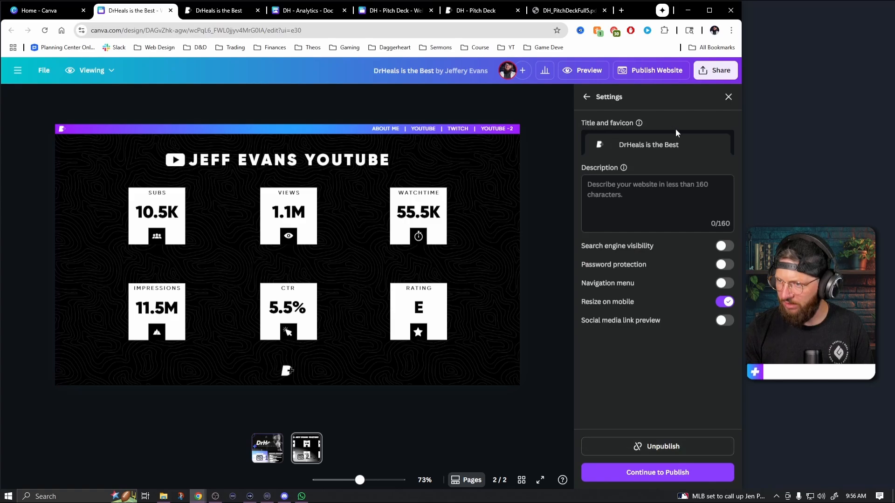
pyautogui.click(670, 475)
pyautogui.click(672, 474)
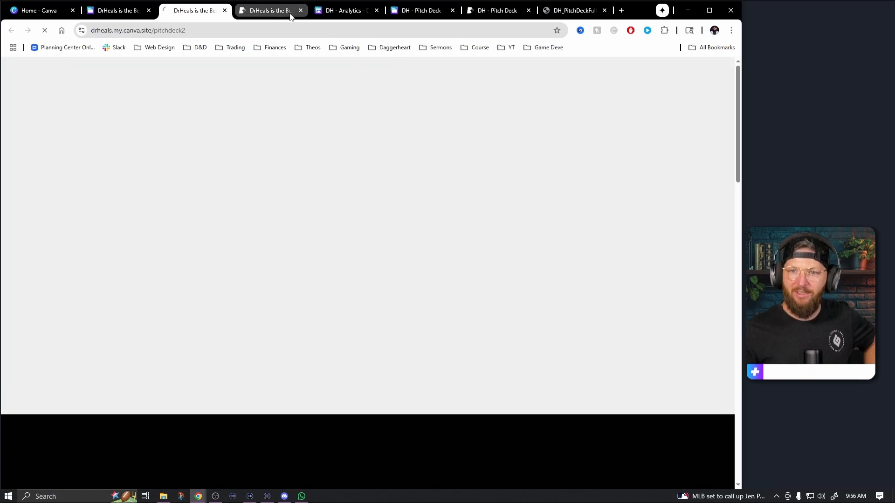
# Close the old site tab, test the YOUTUBE -2 and logo links on the republished website, and scroll through its main page
pyautogui.click(300, 11)
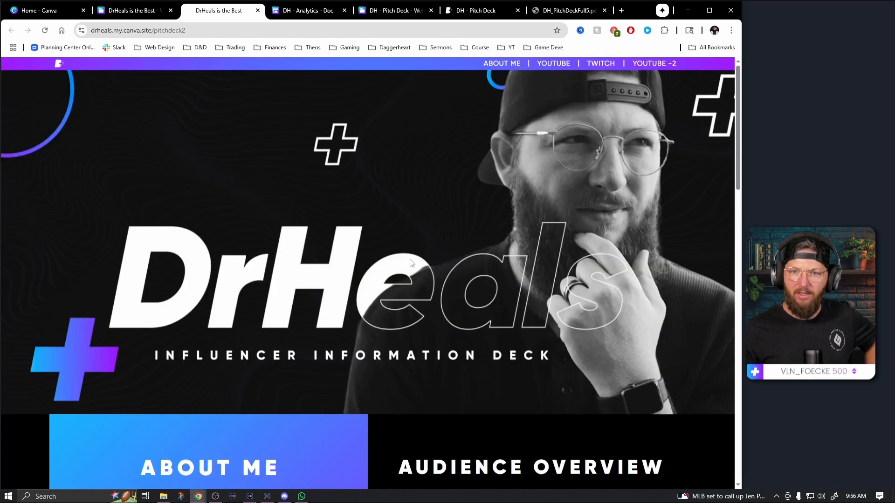
pyautogui.scroll(-1, 475, 298)
pyautogui.scroll(1, 476, 298)
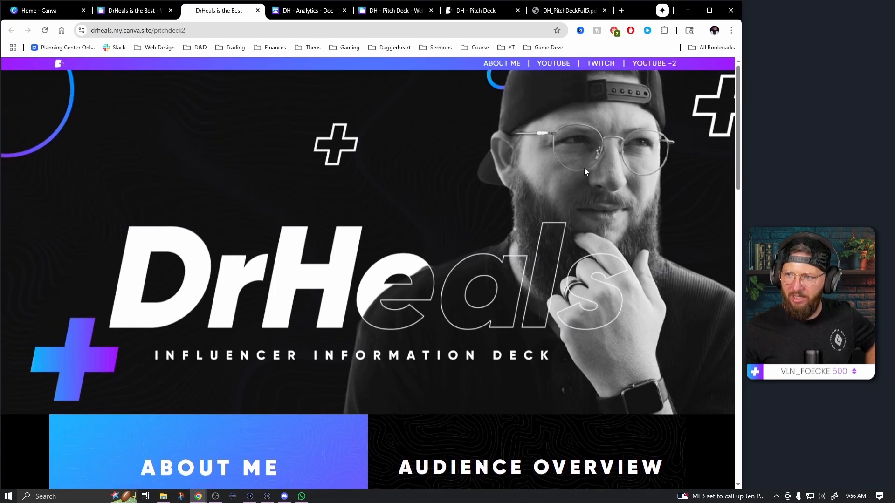
pyautogui.click(651, 67)
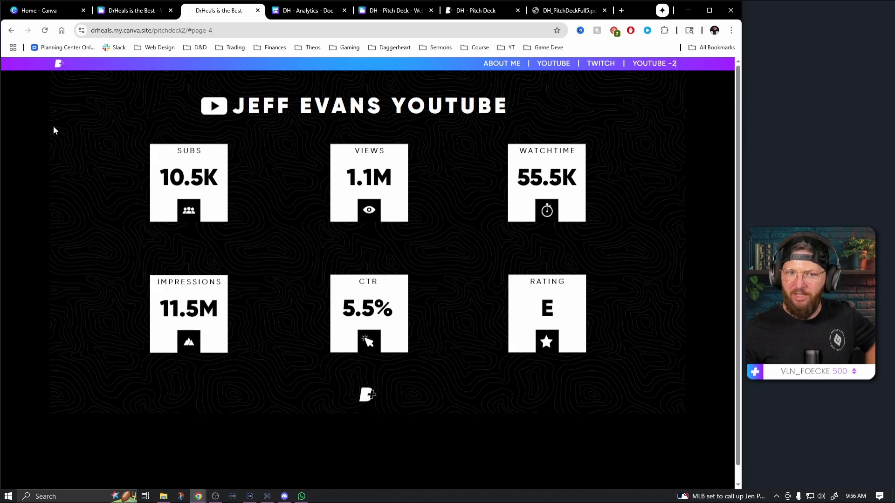
pyautogui.click(58, 67)
pyautogui.scroll(-6, 376, 270)
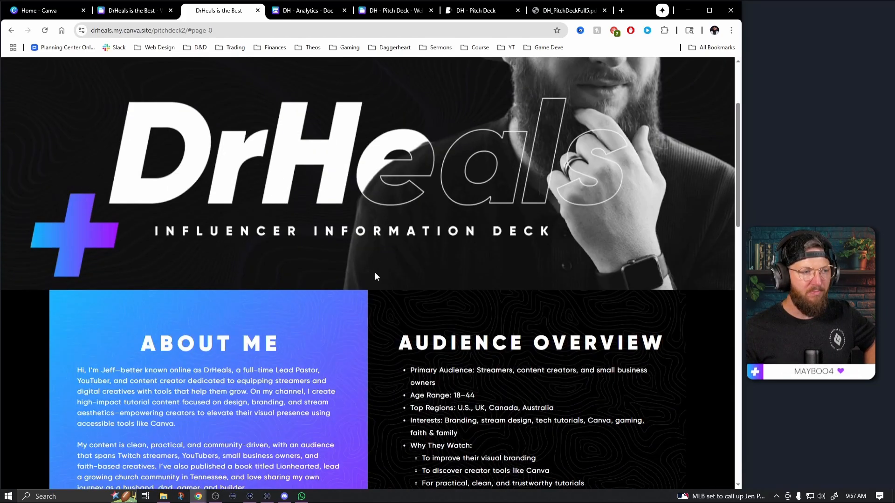
pyautogui.scroll(-6, 377, 261)
pyautogui.scroll(10, 385, 245)
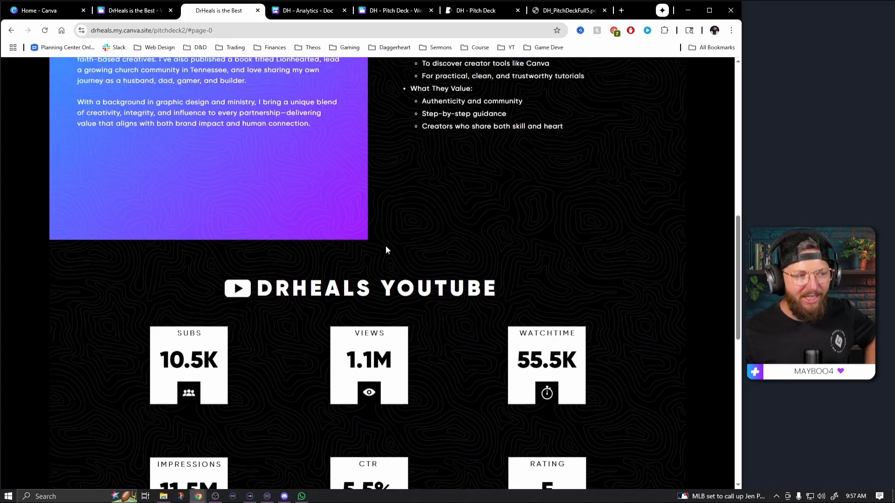
pyautogui.scroll(3, 389, 246)
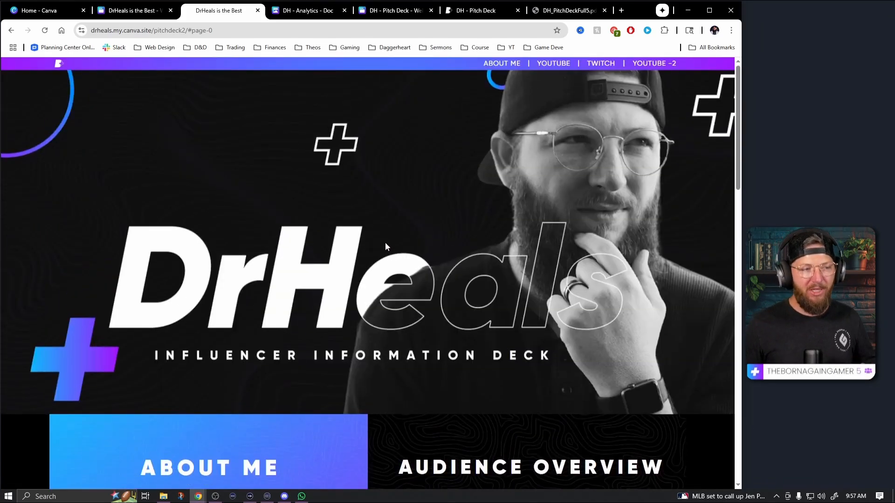